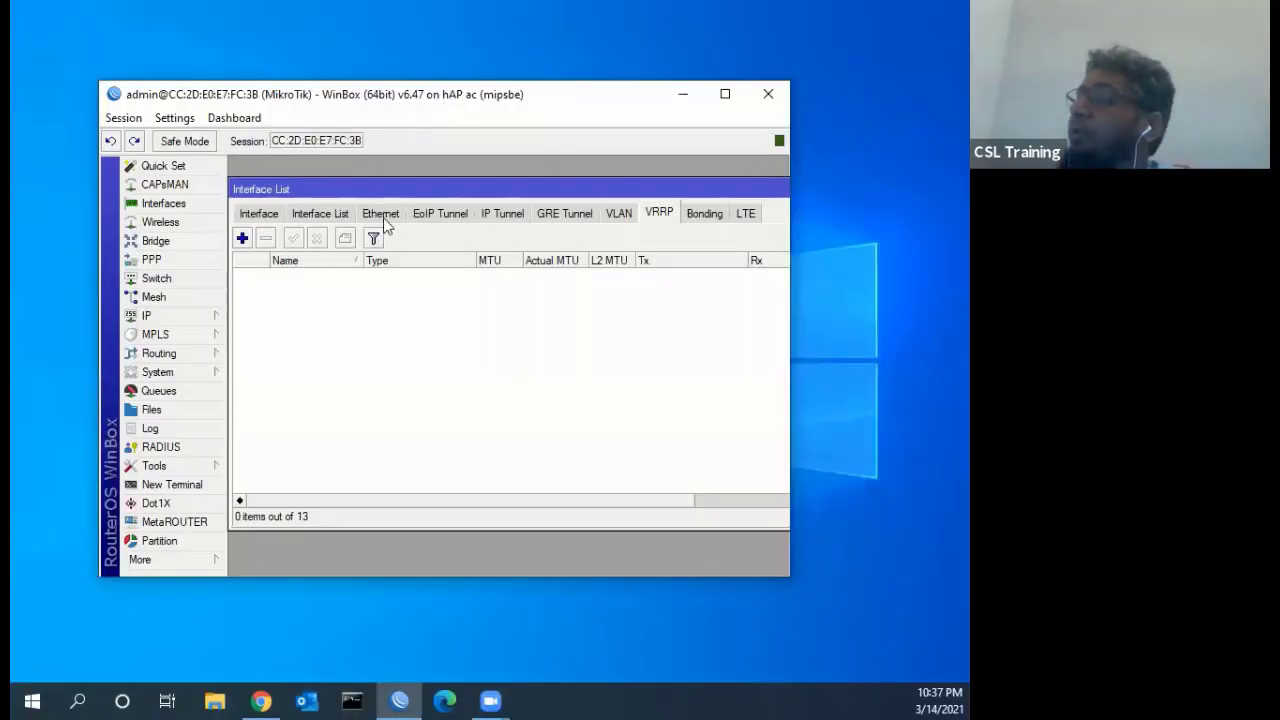
Maximize the WinBox window and show the Interface List's empty VRRP tab
left_click(263, 210)
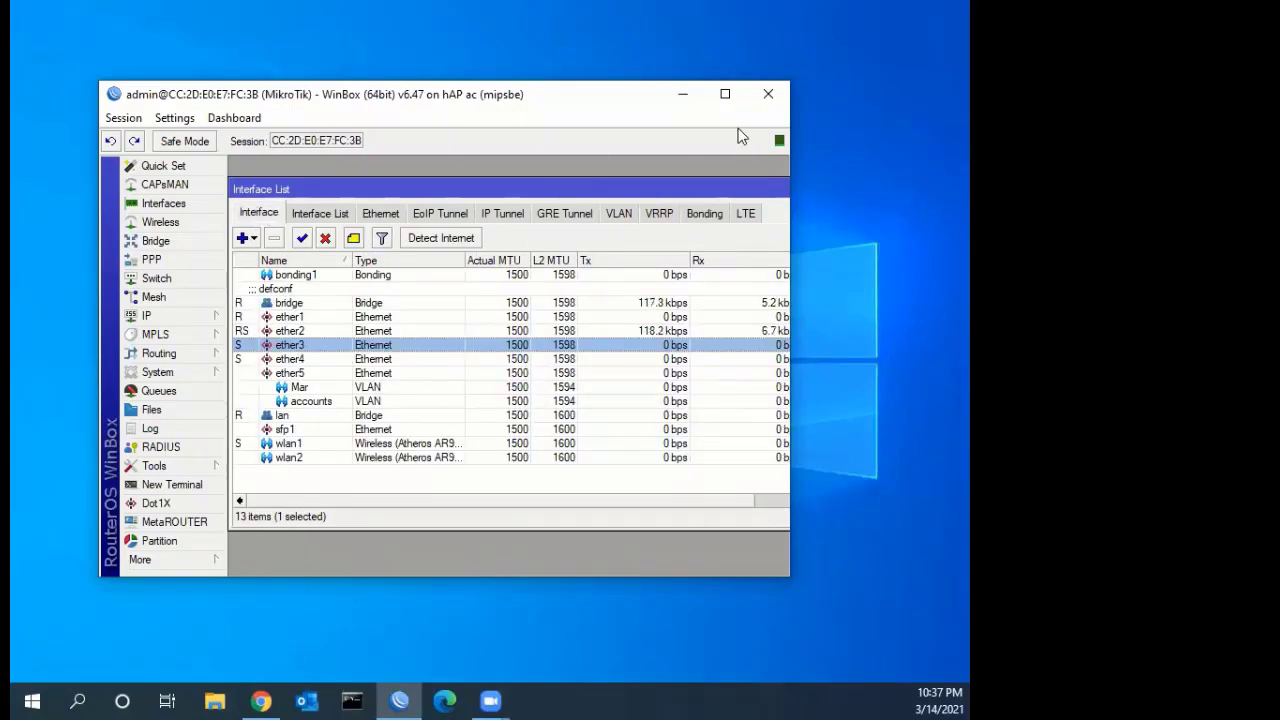
left_click(725, 94)
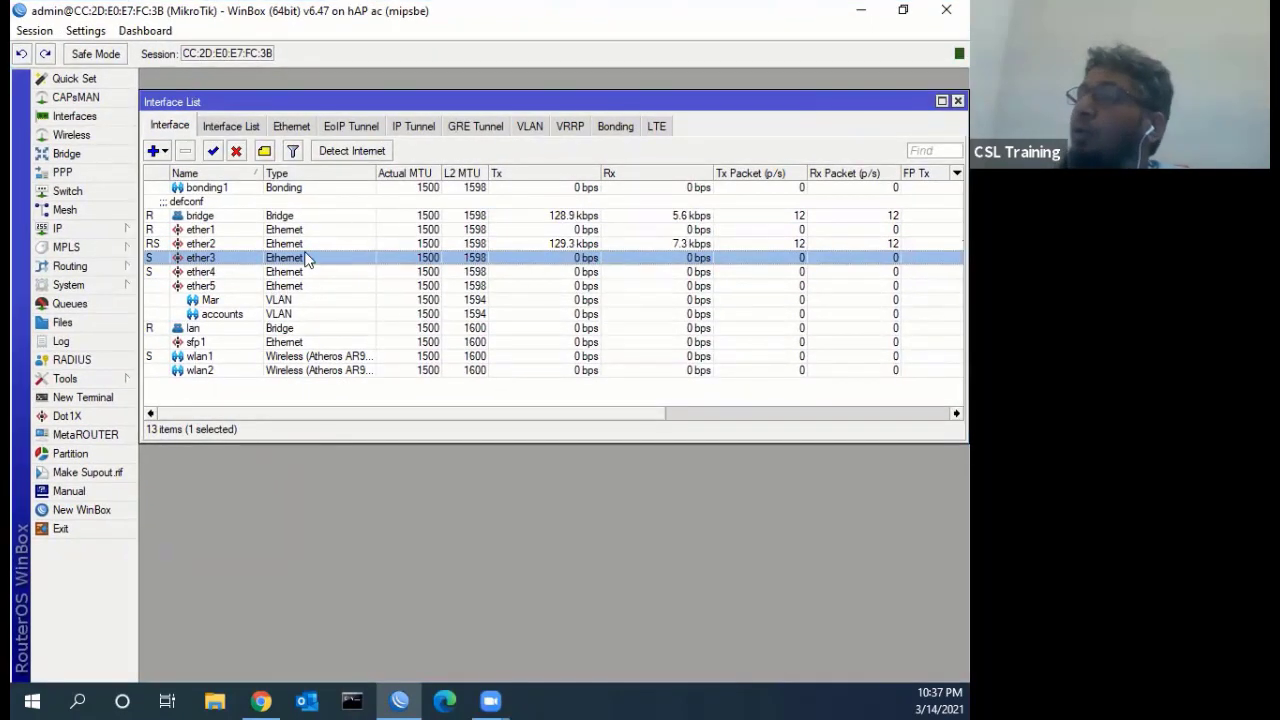
left_click(567, 128)
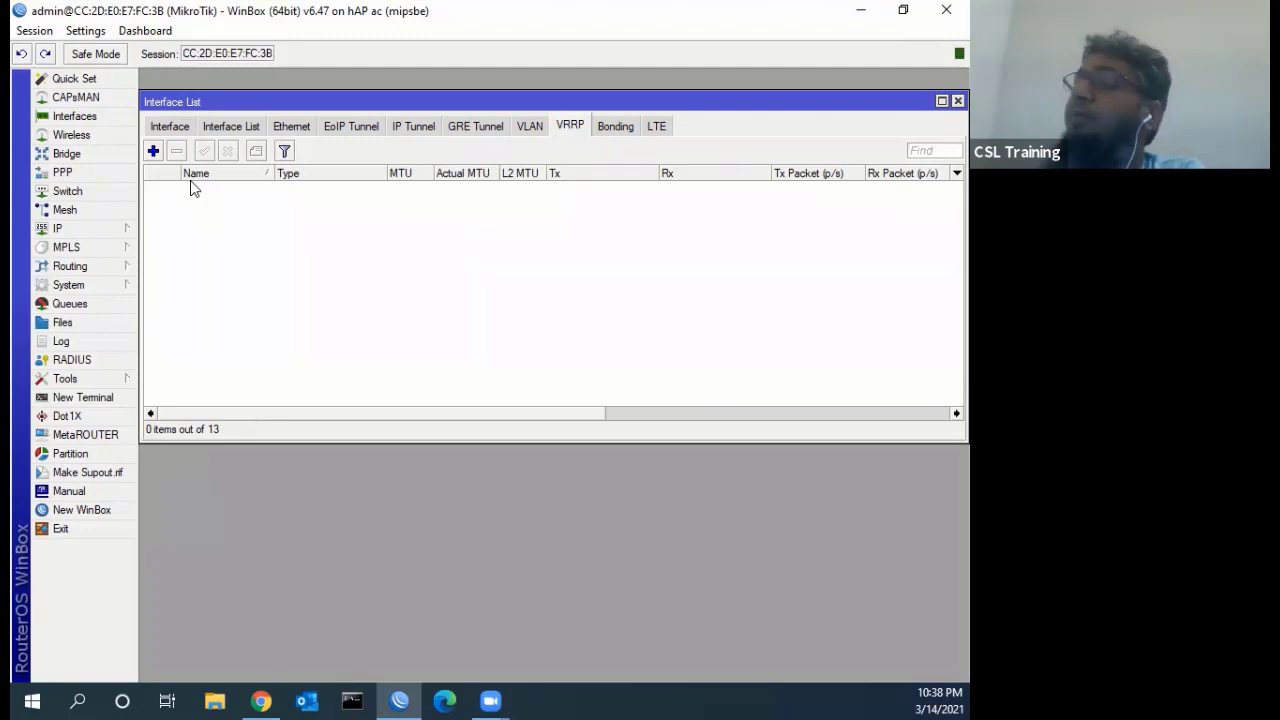
left_click(168, 130)
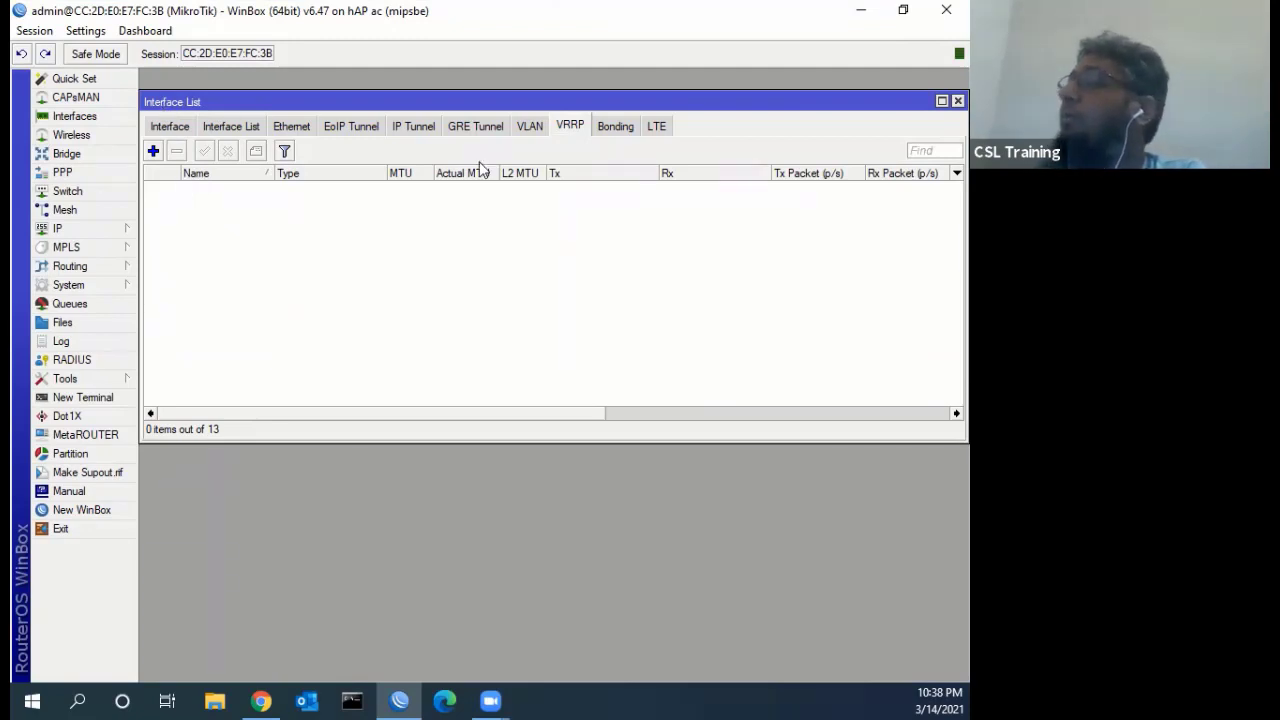
left_click(529, 126)
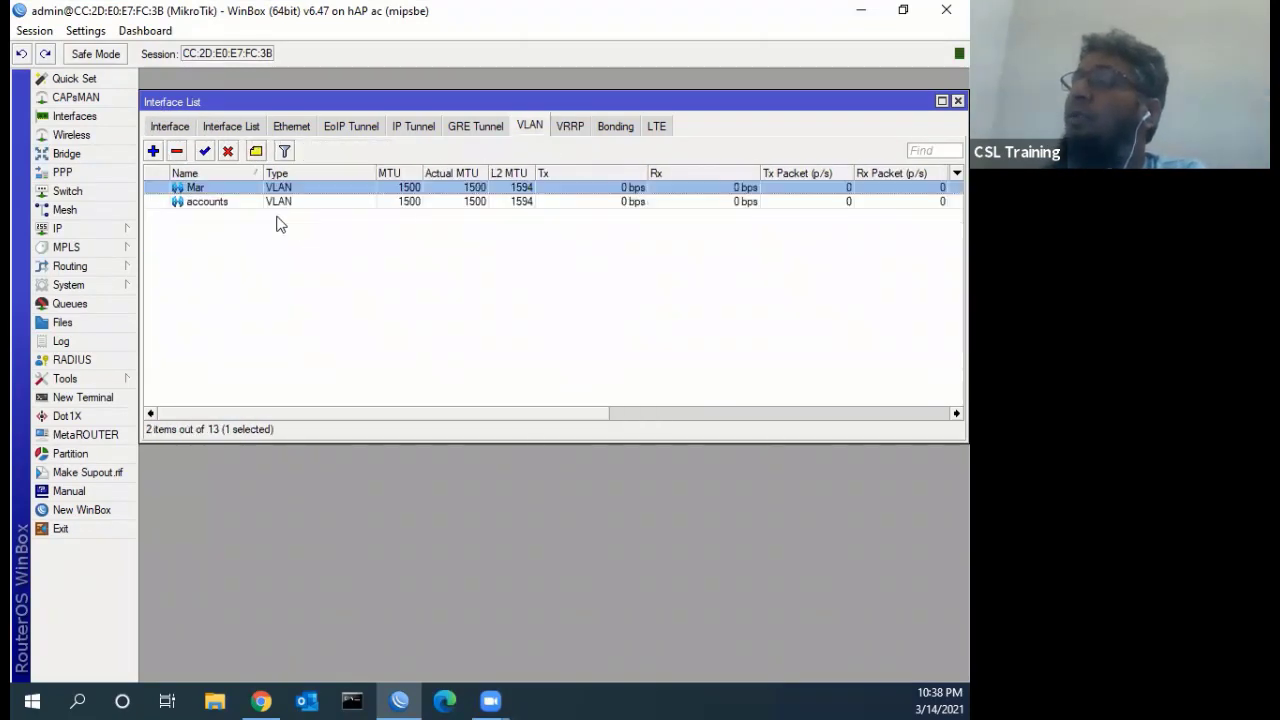
key("ctrl+Tab")
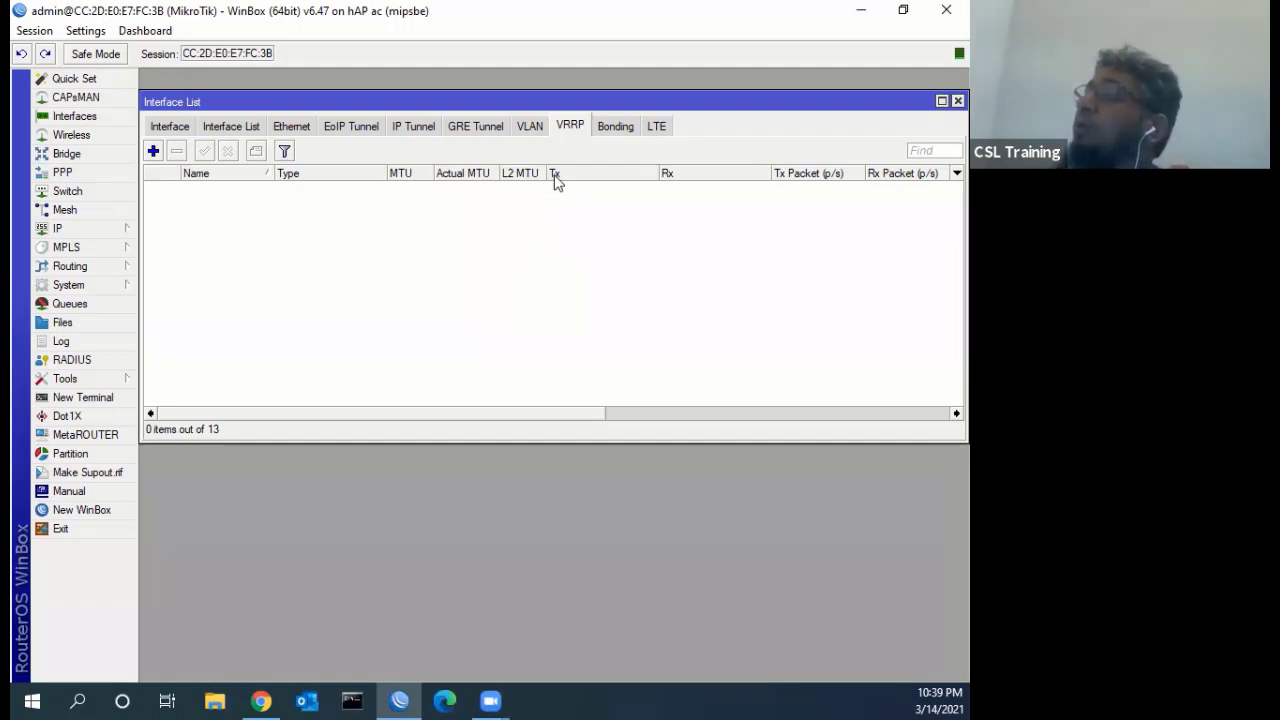
Bring the csltraining.com course outline in Chrome in front of WinBox
left_click(260, 700)
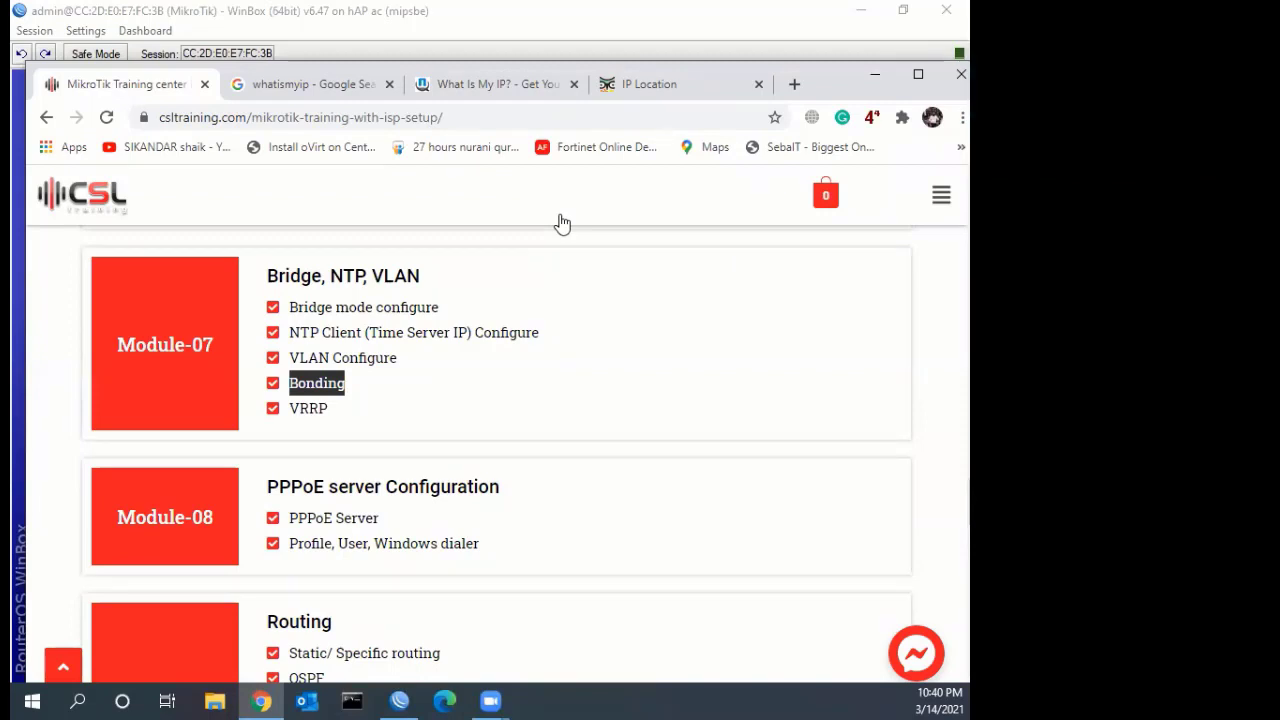
scroll(606, 286, "down", 1)
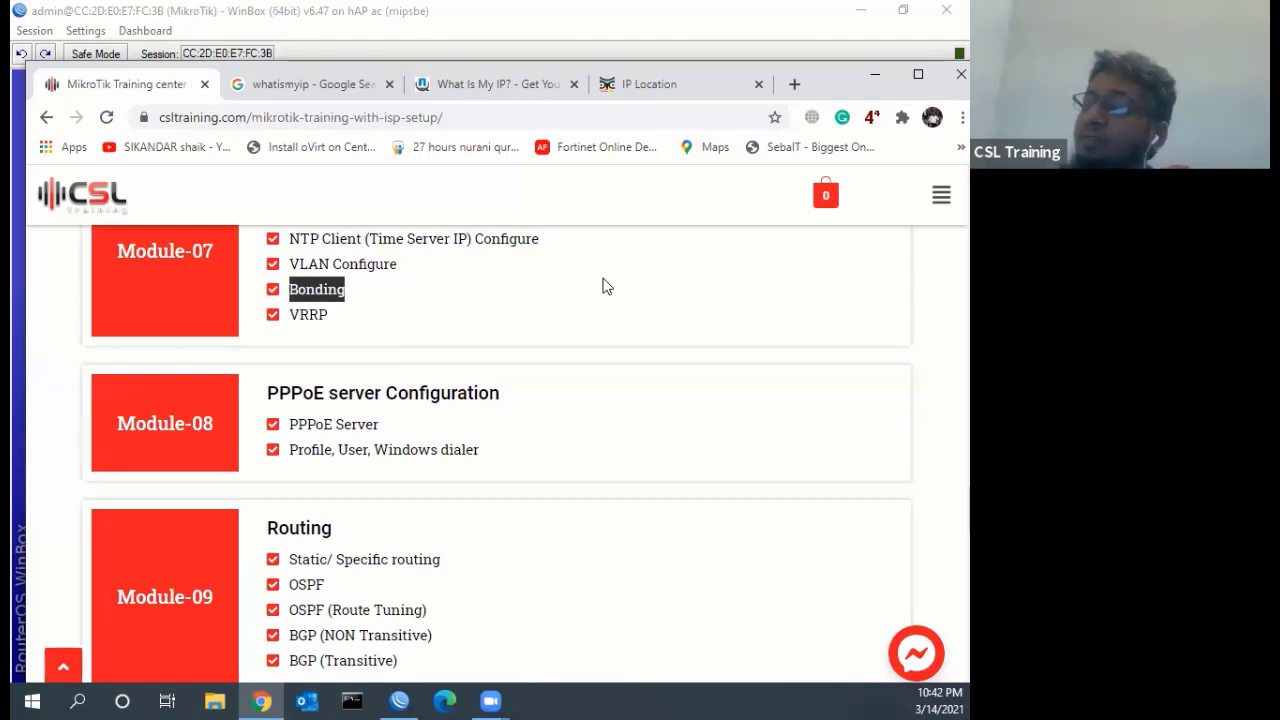
Highlight the Module-08 'PPPoE server Configuration' heading, after briefly selecting VRRP
scroll(562, 322, "down", 1)
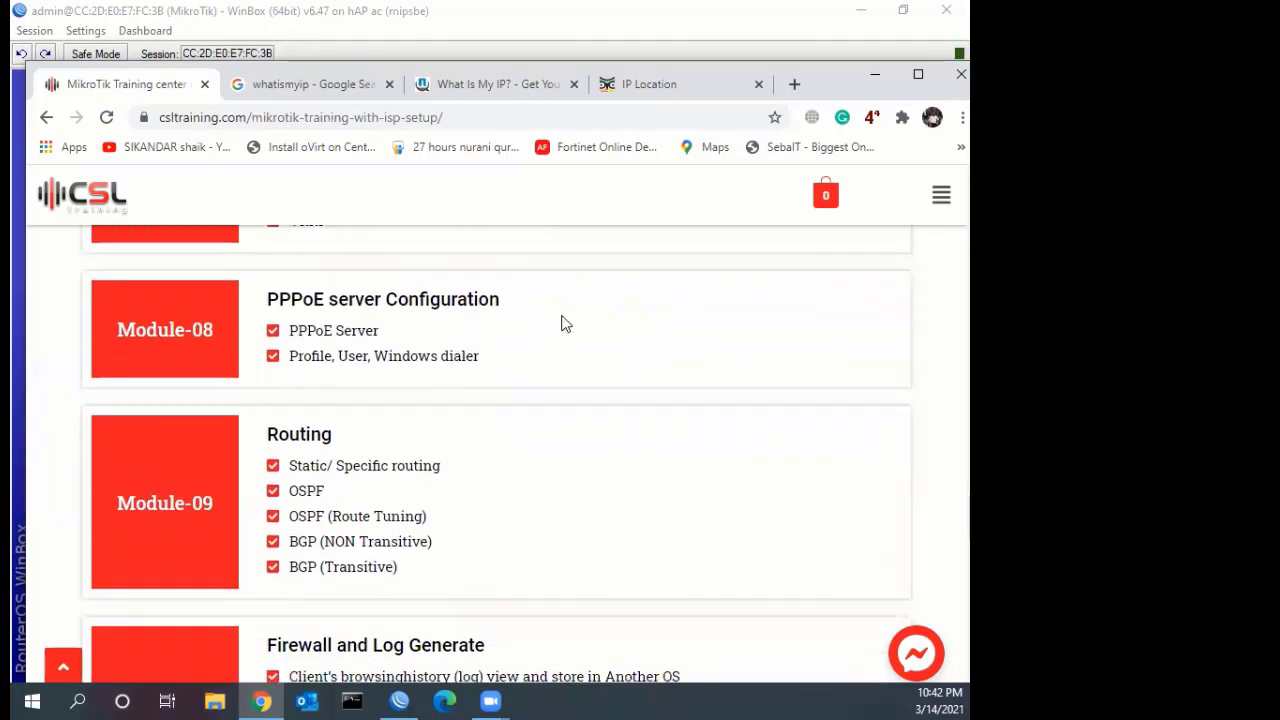
scroll(562, 322, "up", 1)
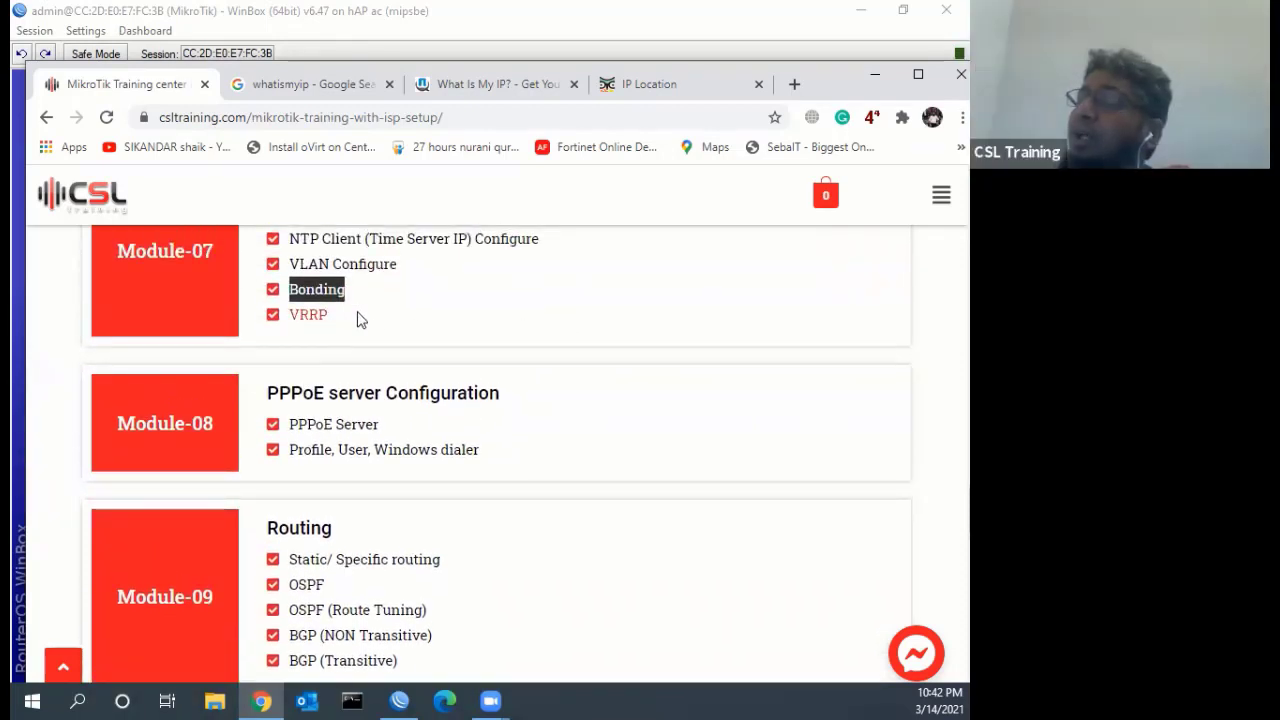
left_click_drag(358, 320, 288, 318)
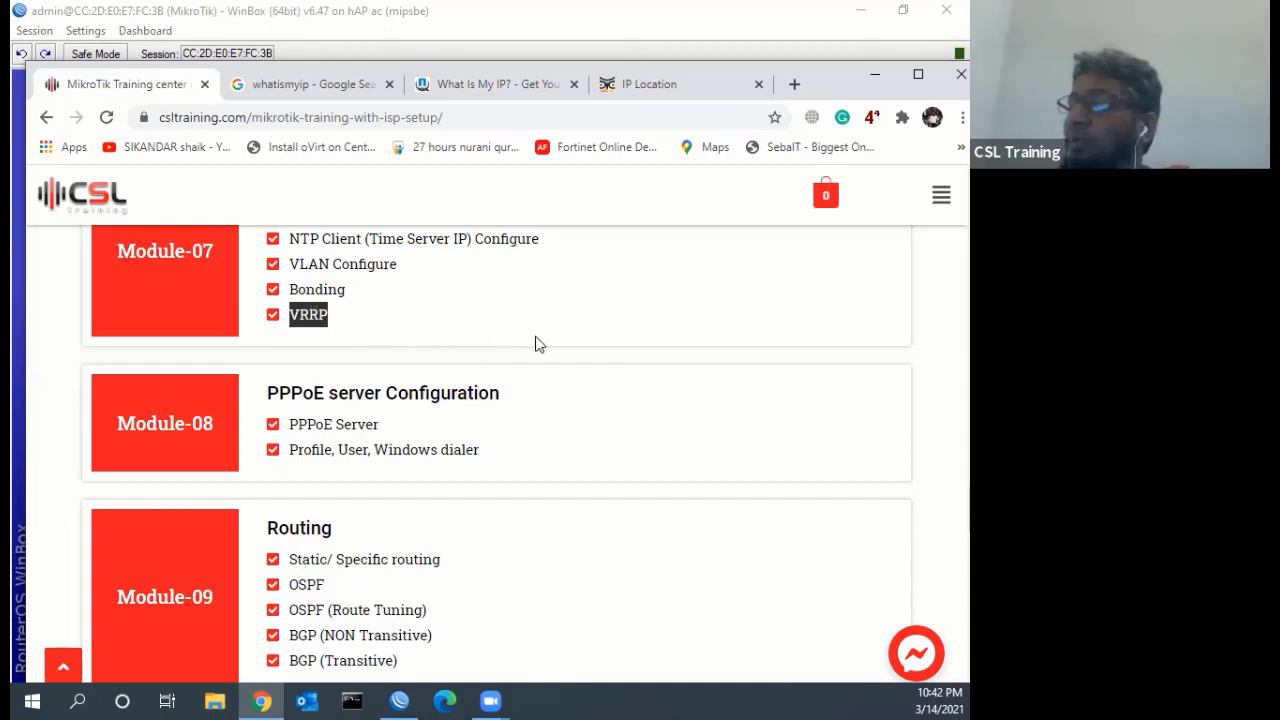
scroll(535, 344, "down", 1)
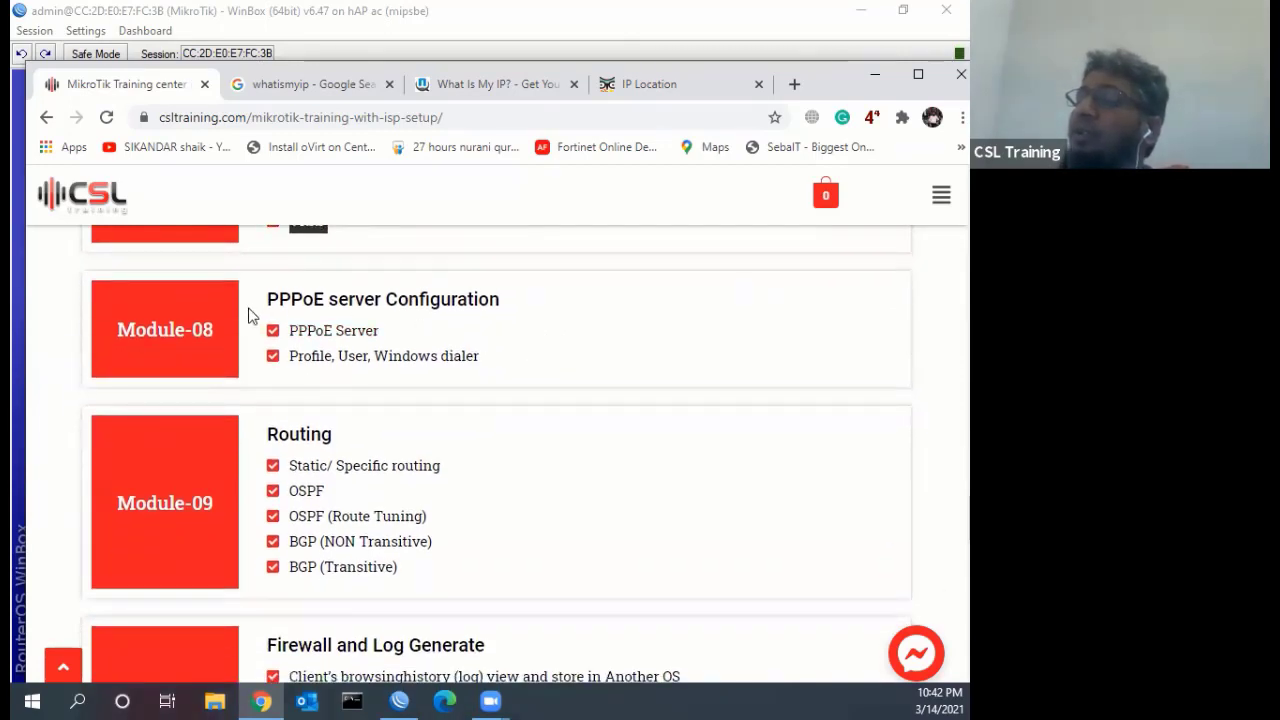
left_click(520, 312)
left_click_drag(500, 300, 266, 298)
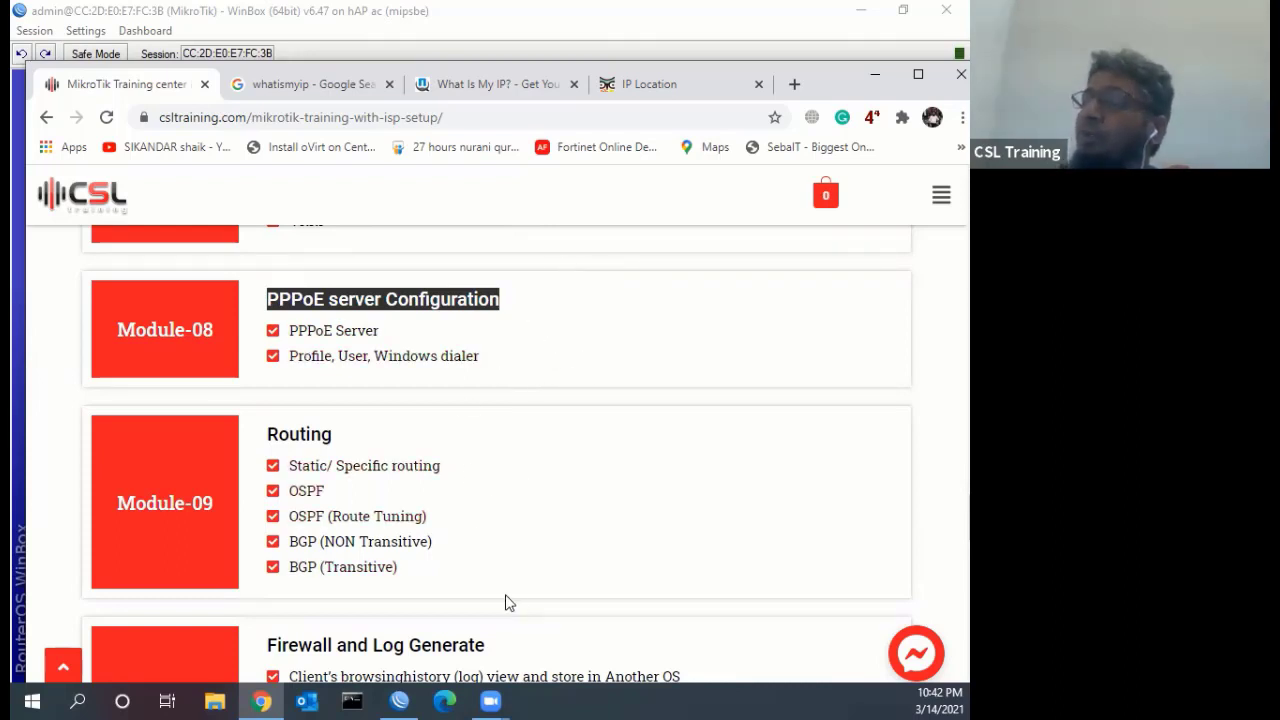
Return to WinBox and close the Interface List window
left_click(399, 700)
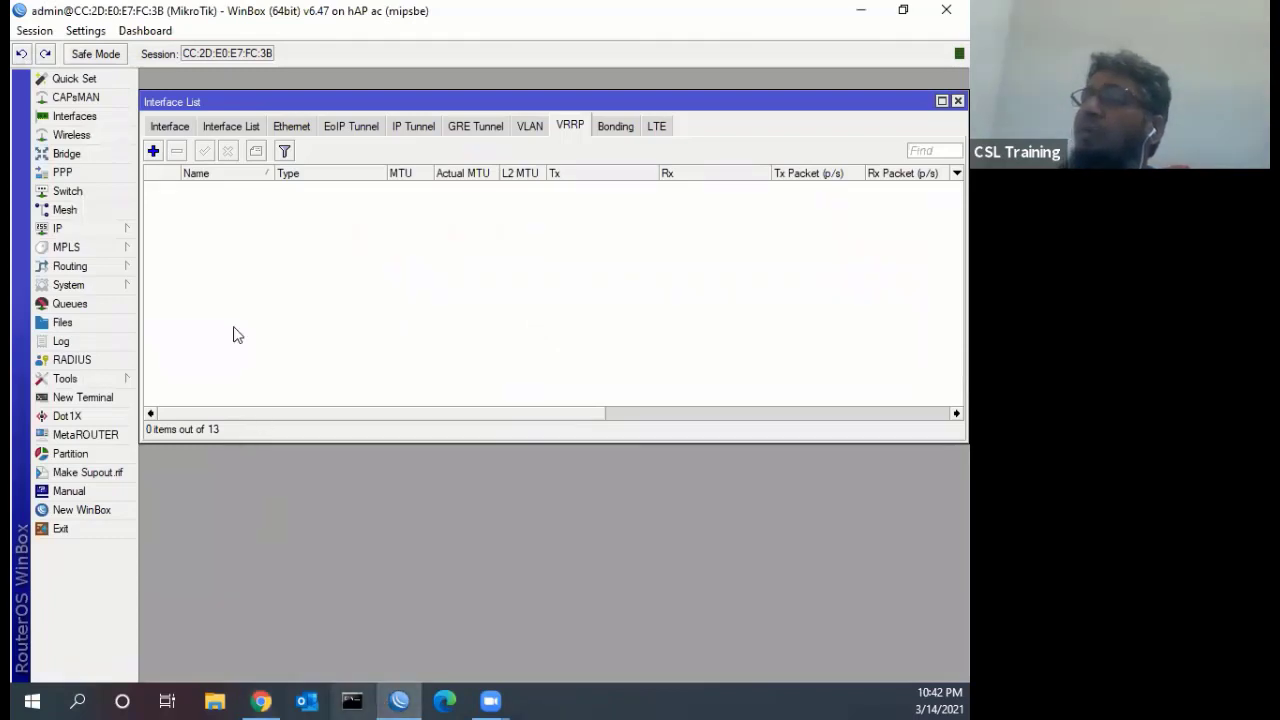
left_click(957, 101)
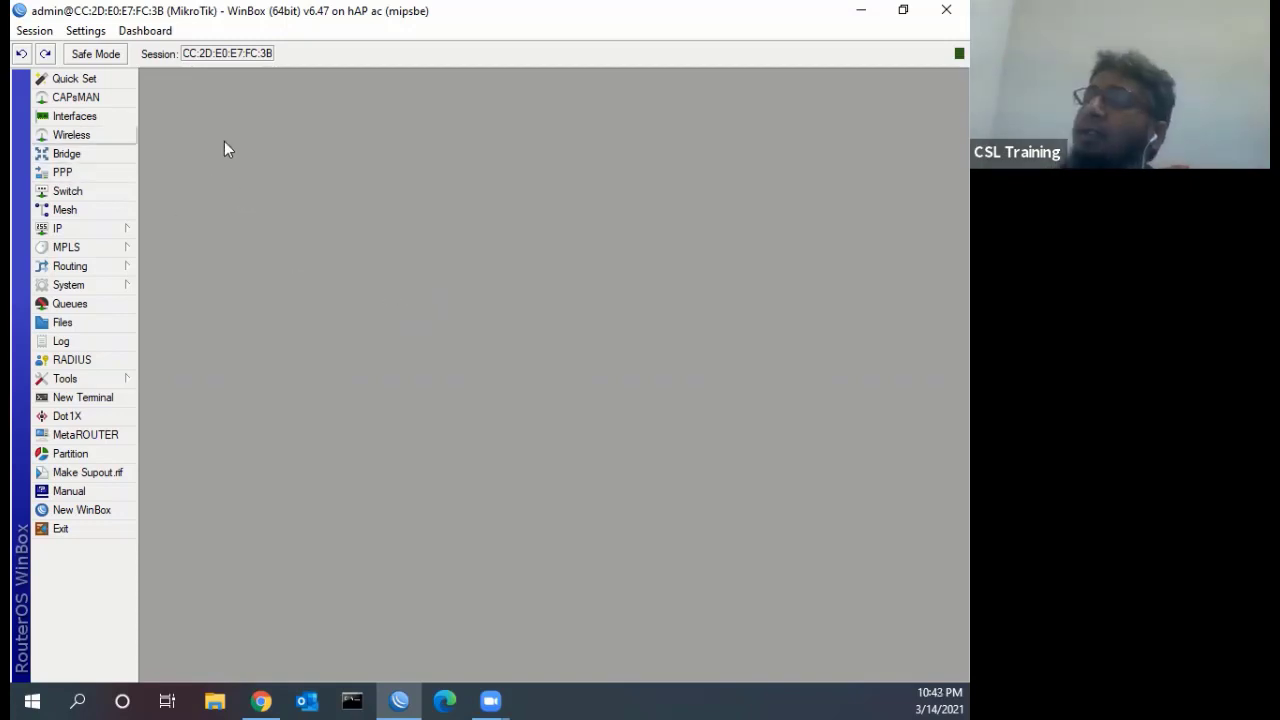
Reopen the Interface List and launch a New Terminal at the RouterOS prompt
left_click(75, 116)
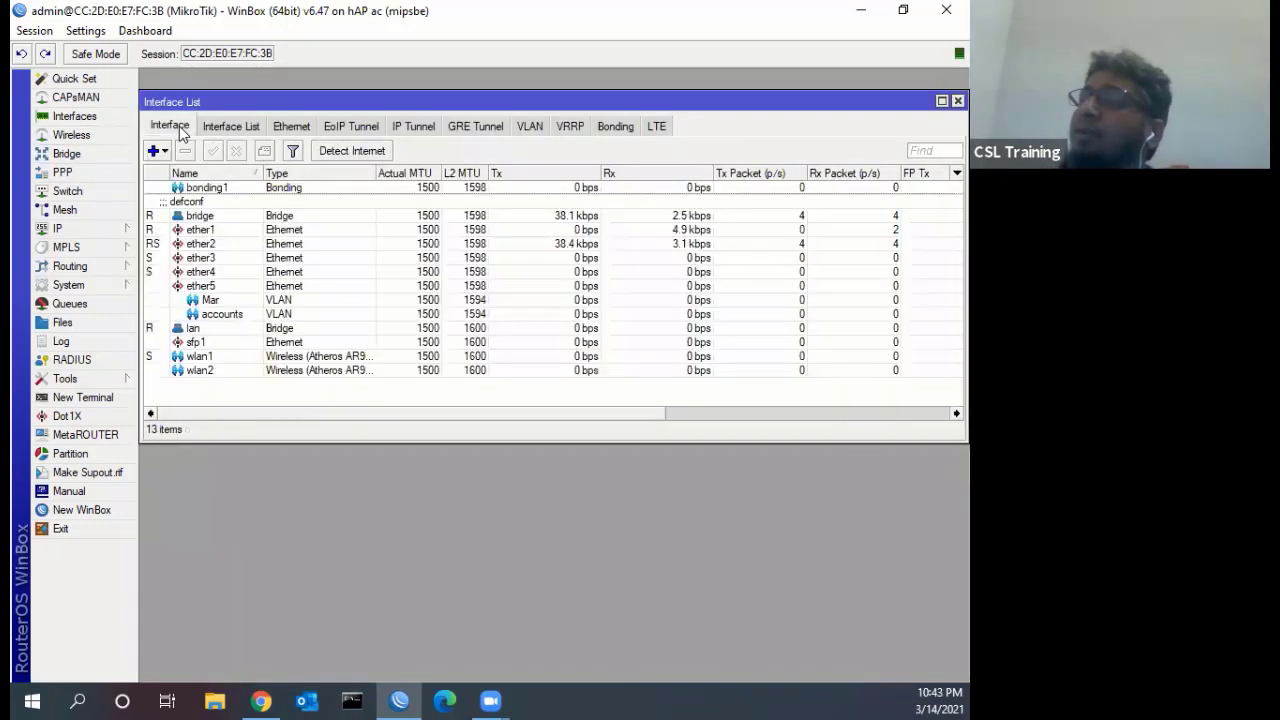
left_click(100, 397)
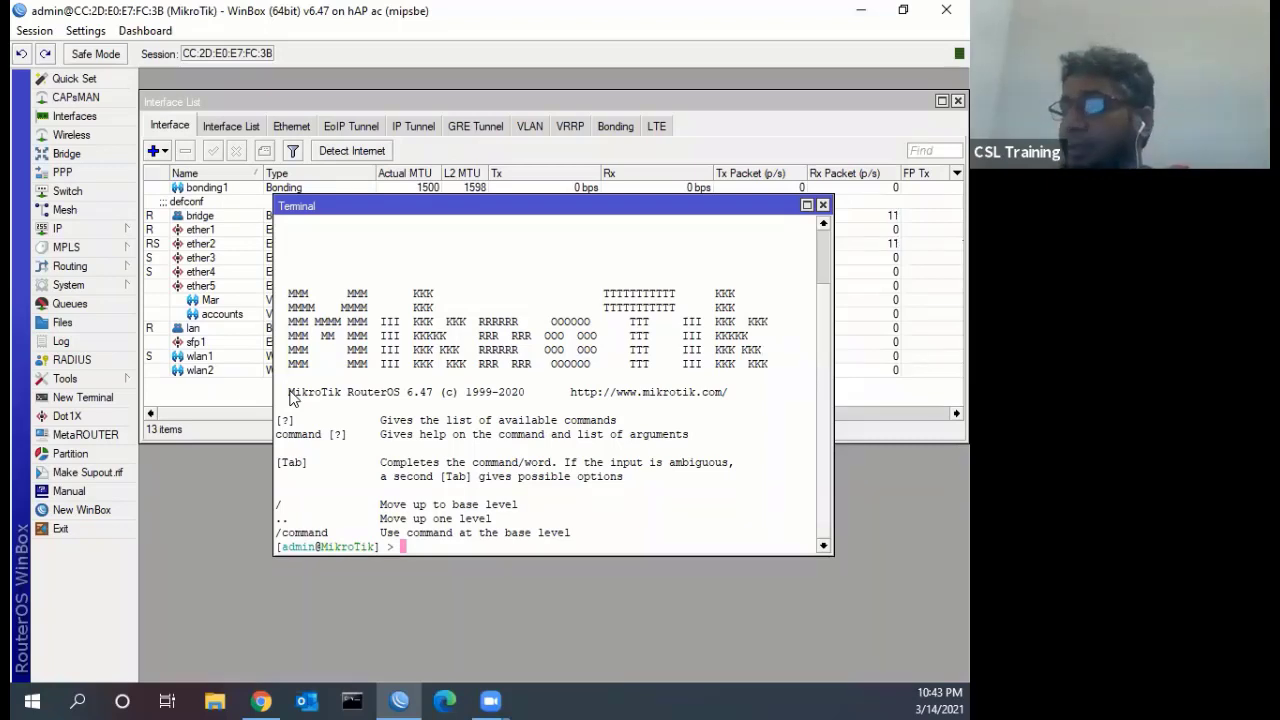
Run 'system reset', answer n so it is cancelled, then close the terminal
type("sys")
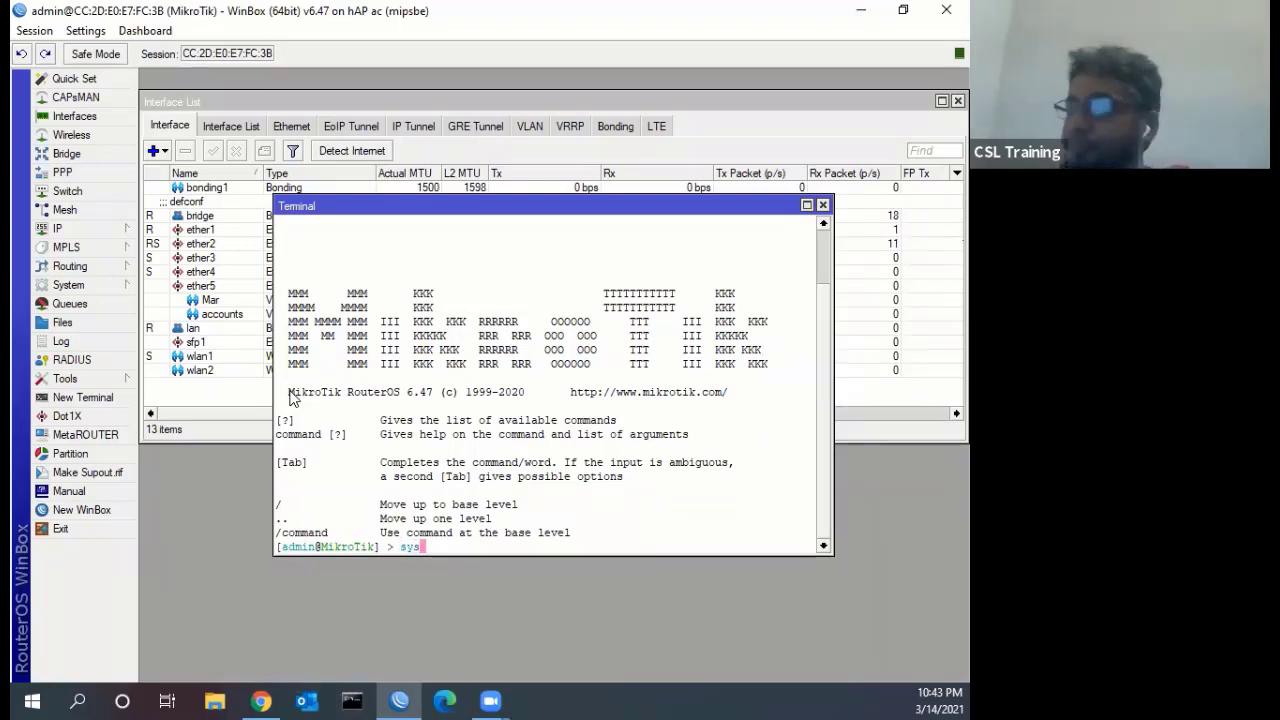
type("tem reset")
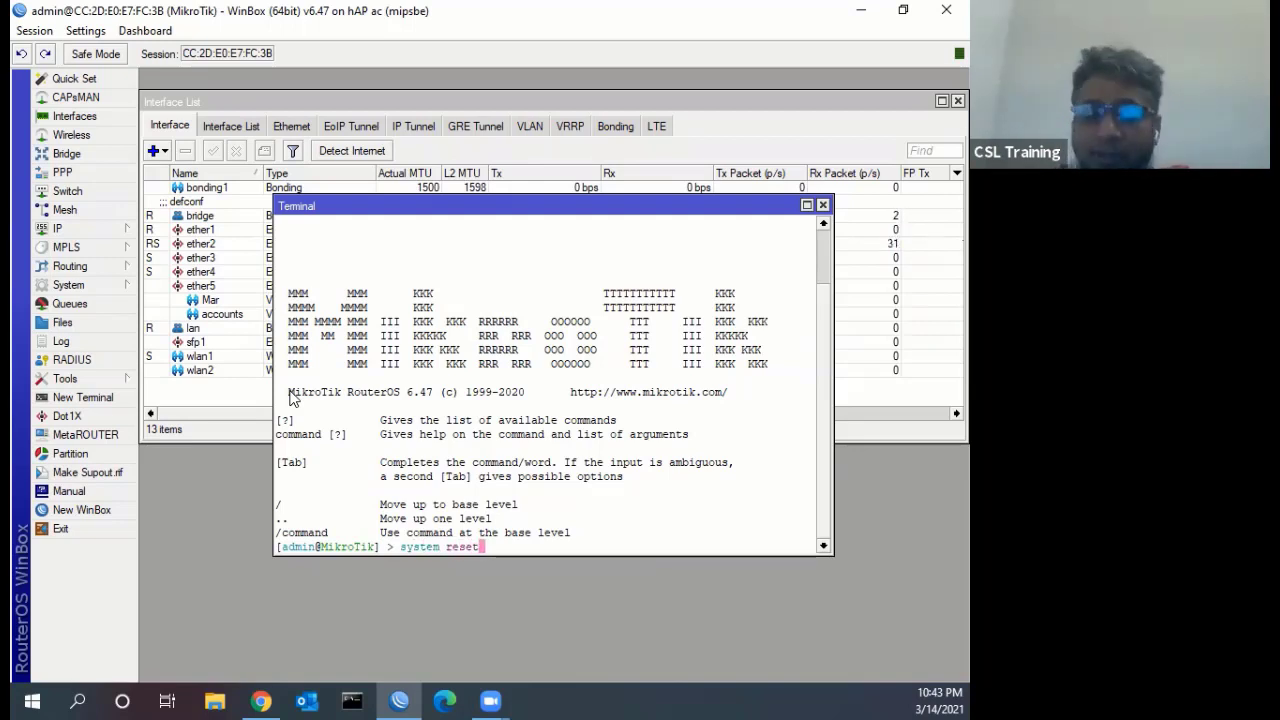
key("Return")
type("n")
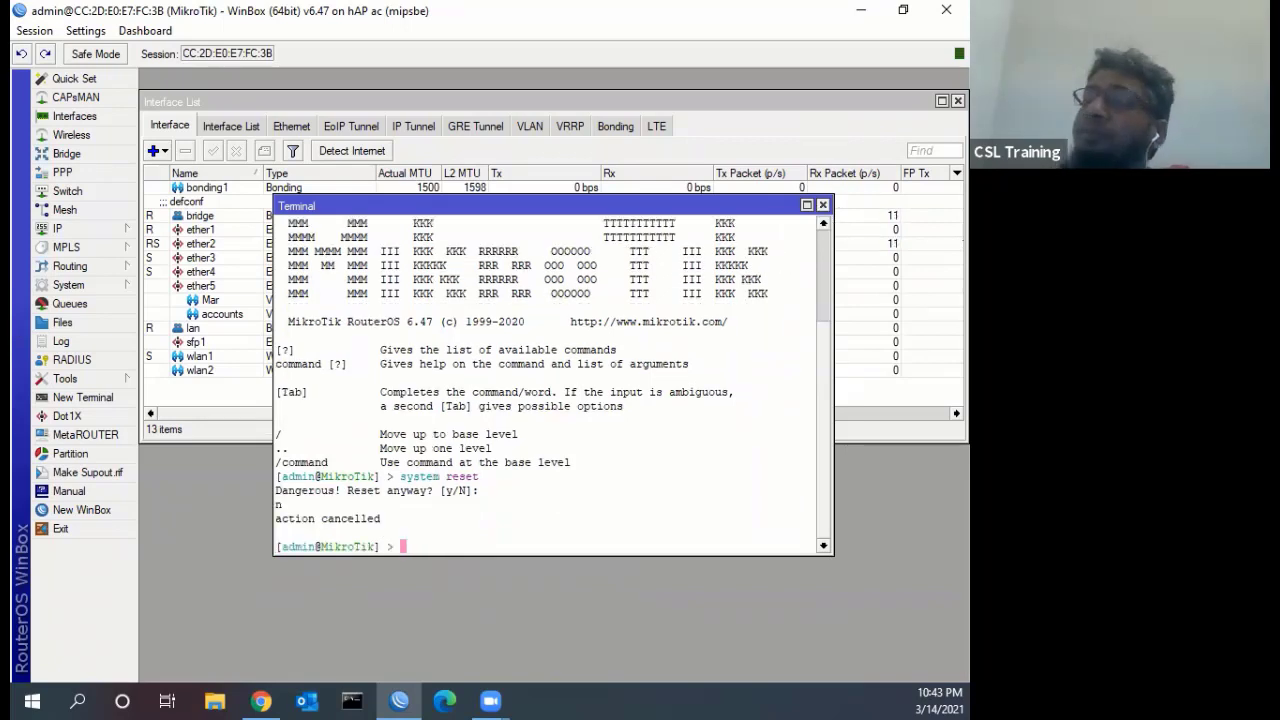
key("ctrl+d")
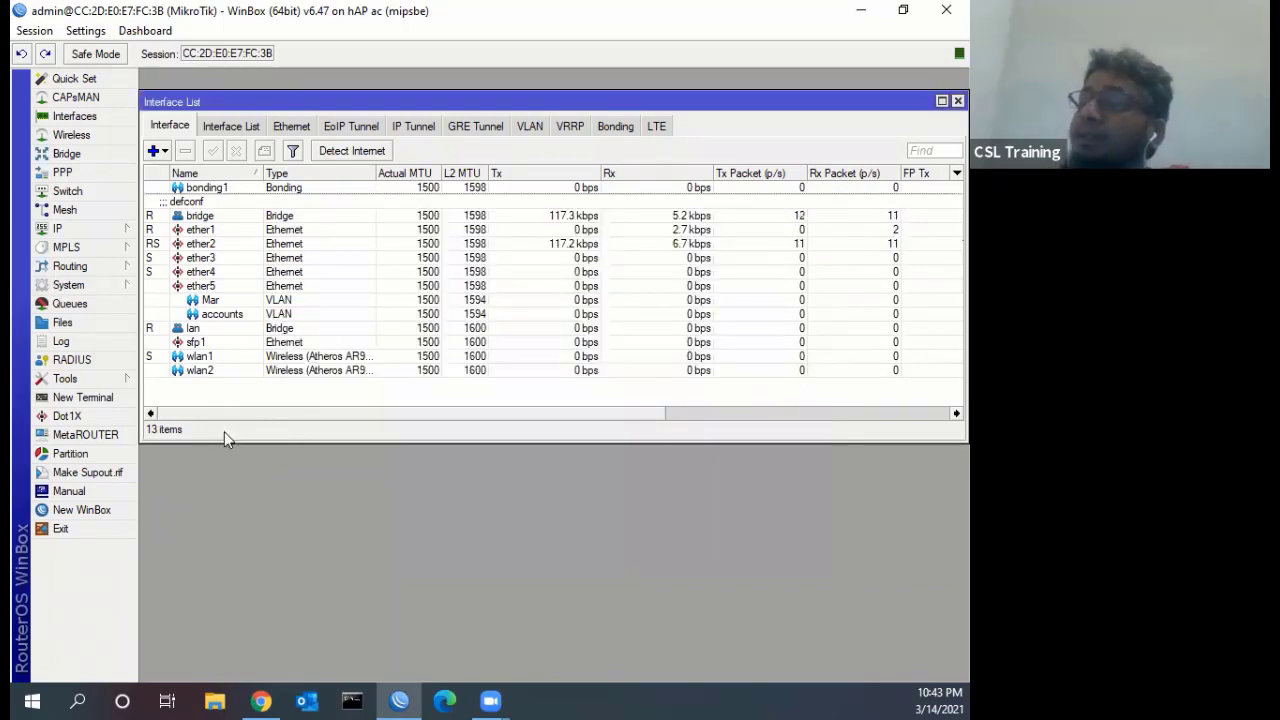
left_click(68, 285)
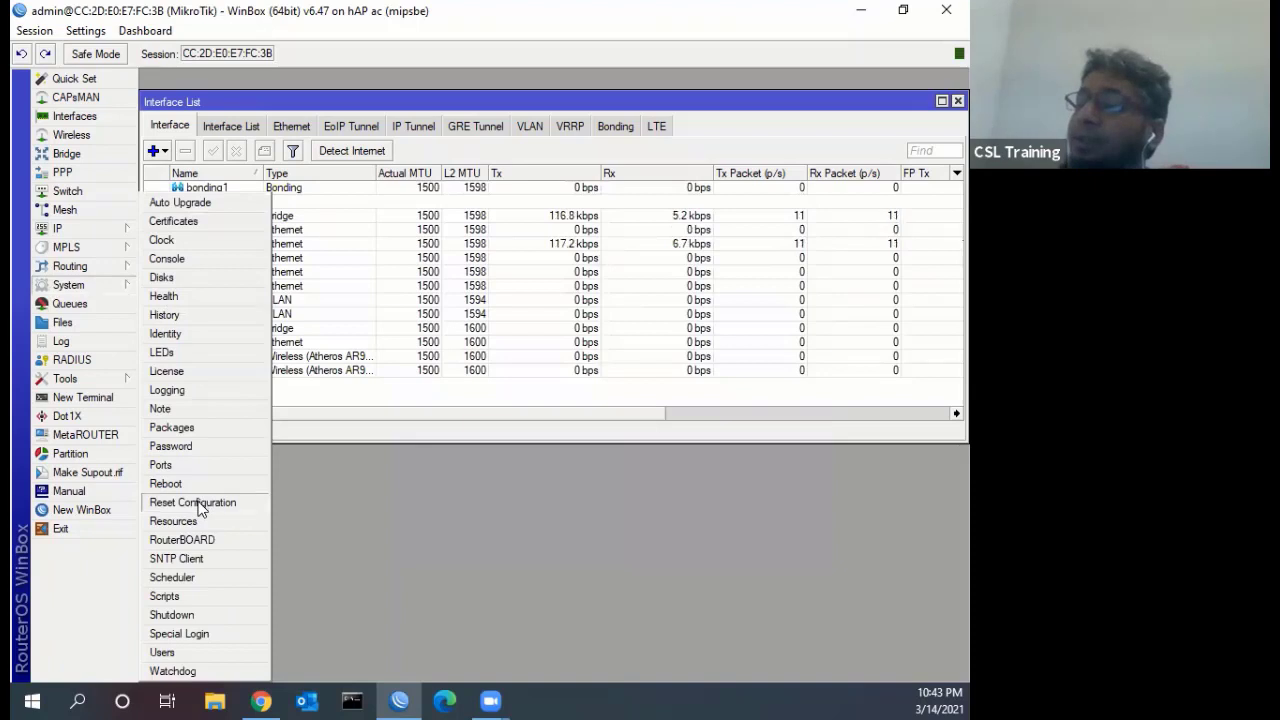
left_click(195, 503)
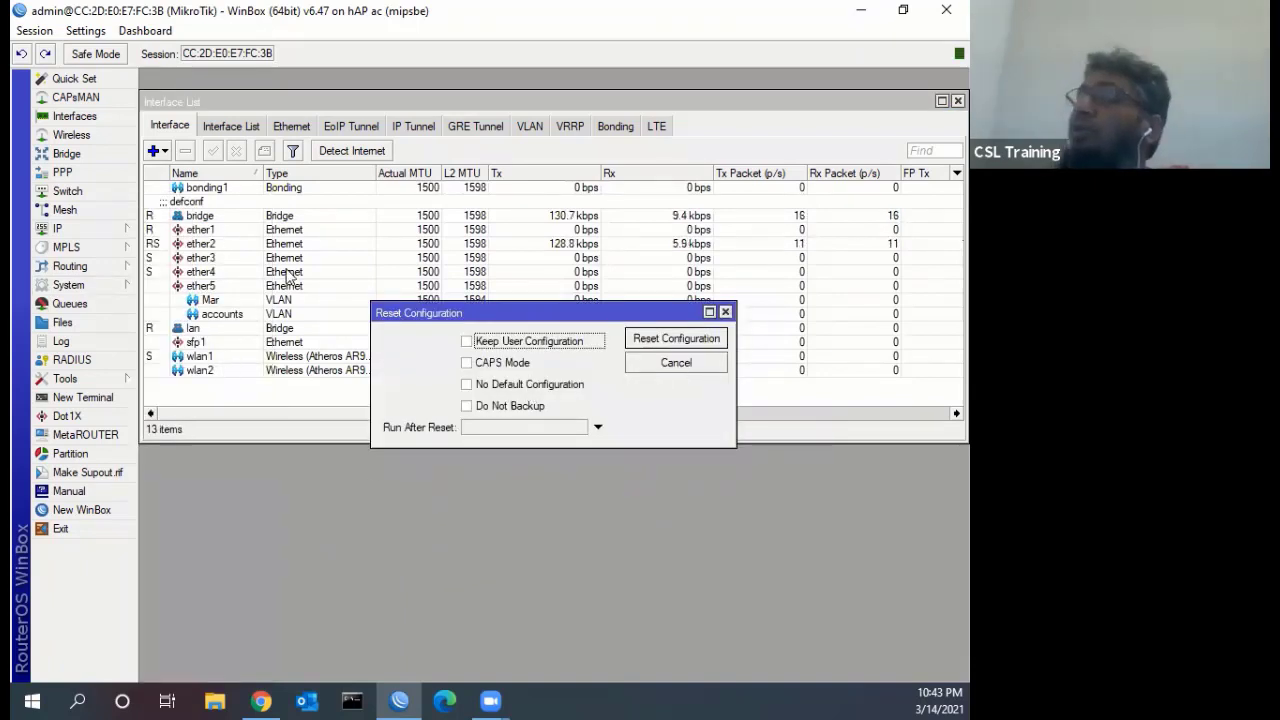
key("Escape")
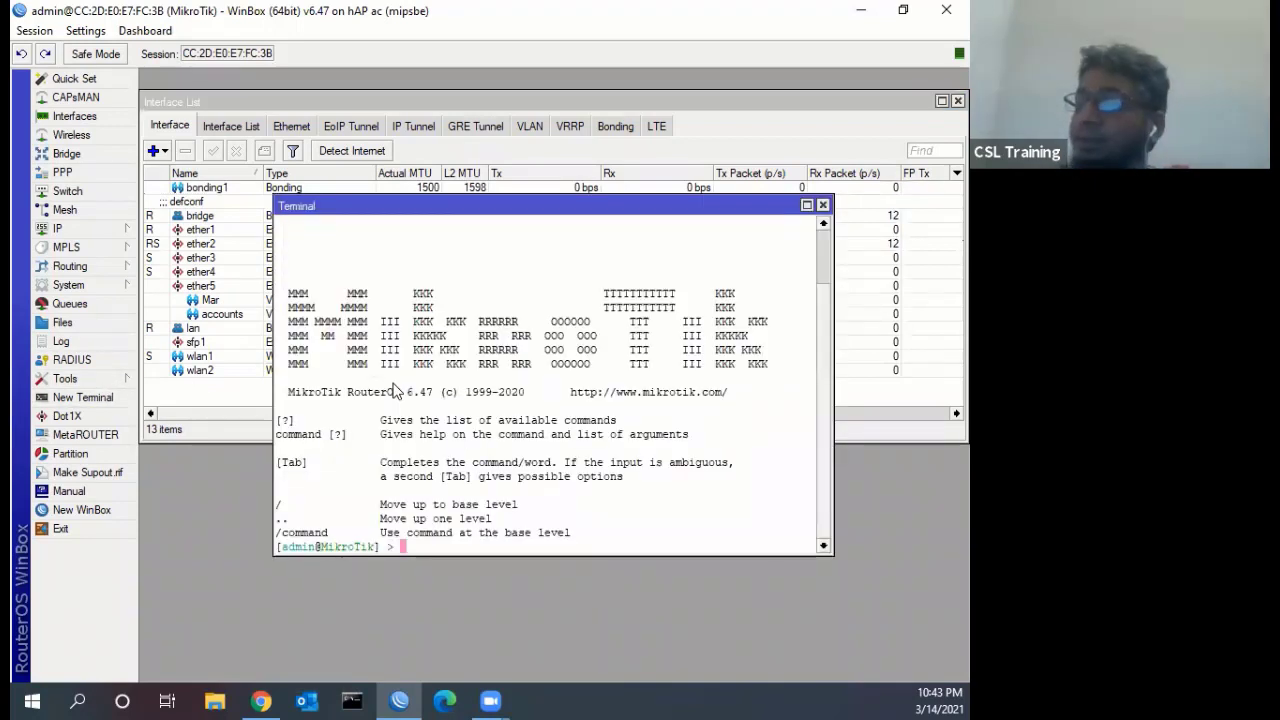
Run 'system reset' in the terminal and confirm the reset with y
type("system ")
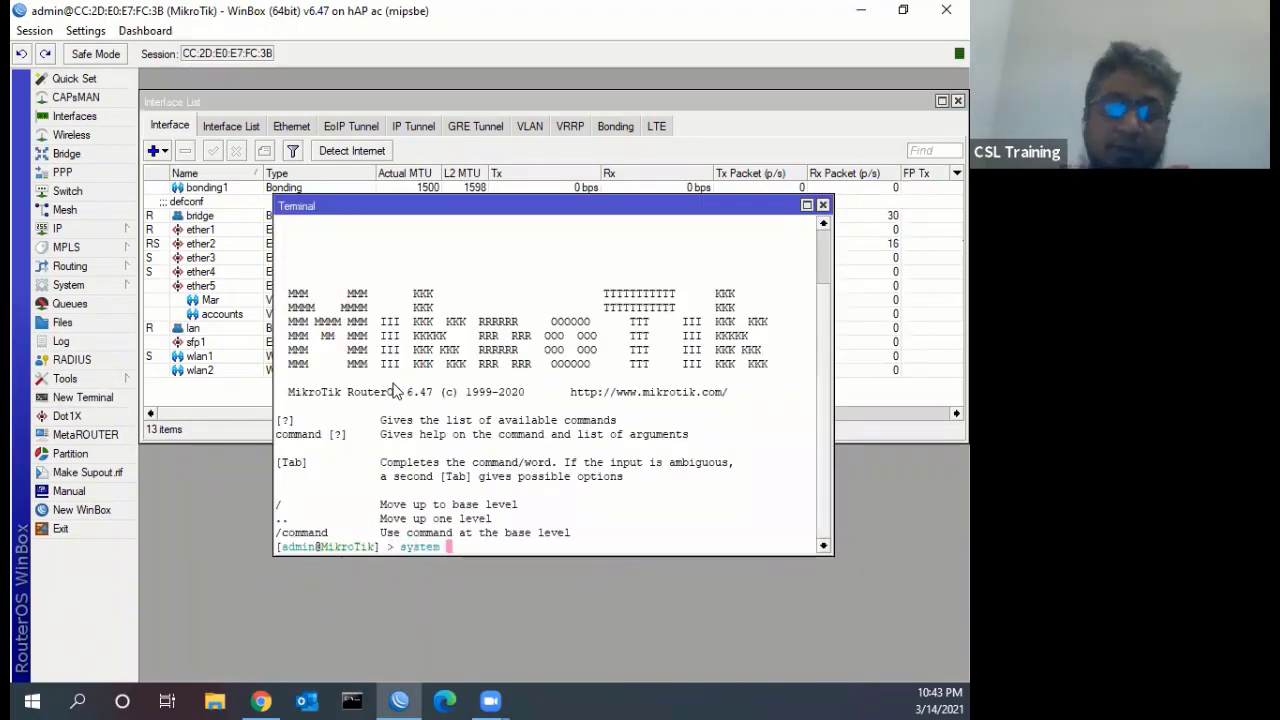
type("rese")
key("Tab")
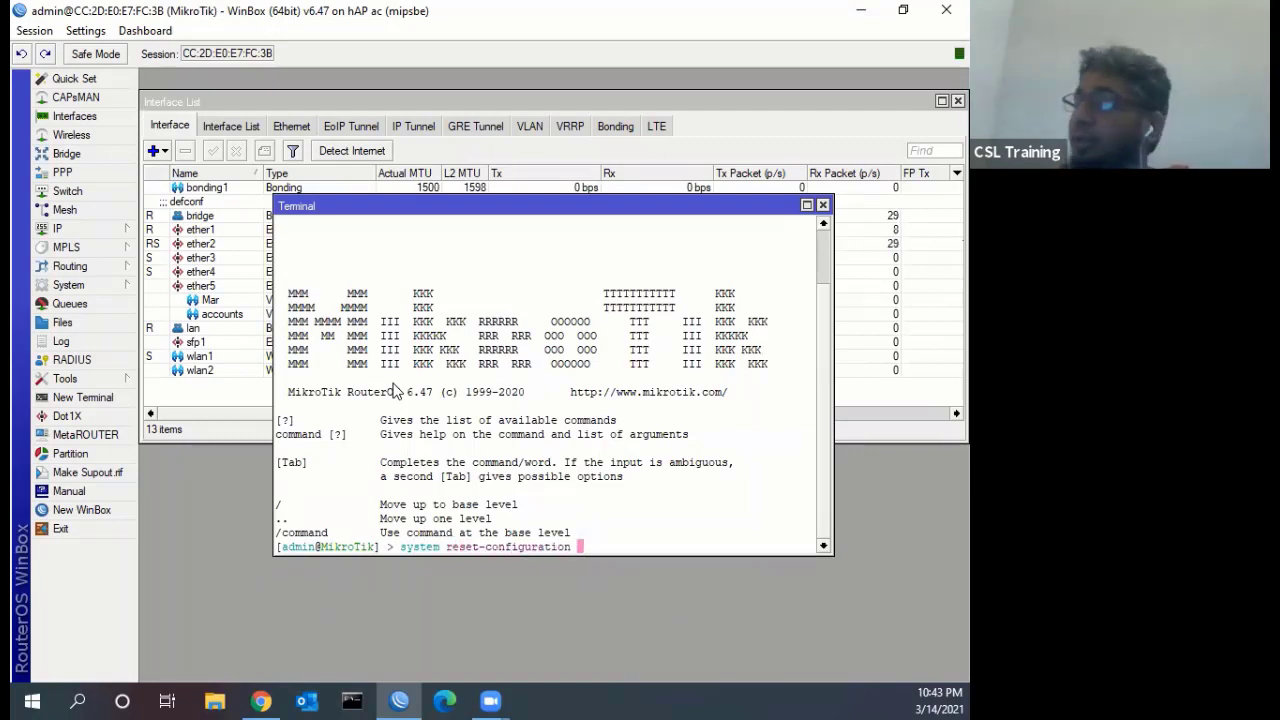
key("BackSpace")
key("BackSpace")
key("BackSpace")
key("BackSpace")
key("BackSpace")
key("BackSpace")
key("BackSpace")
key("BackSpace")
key("BackSpace")
key("BackSpace")
key("BackSpace")
key("BackSpace")
key("BackSpace")
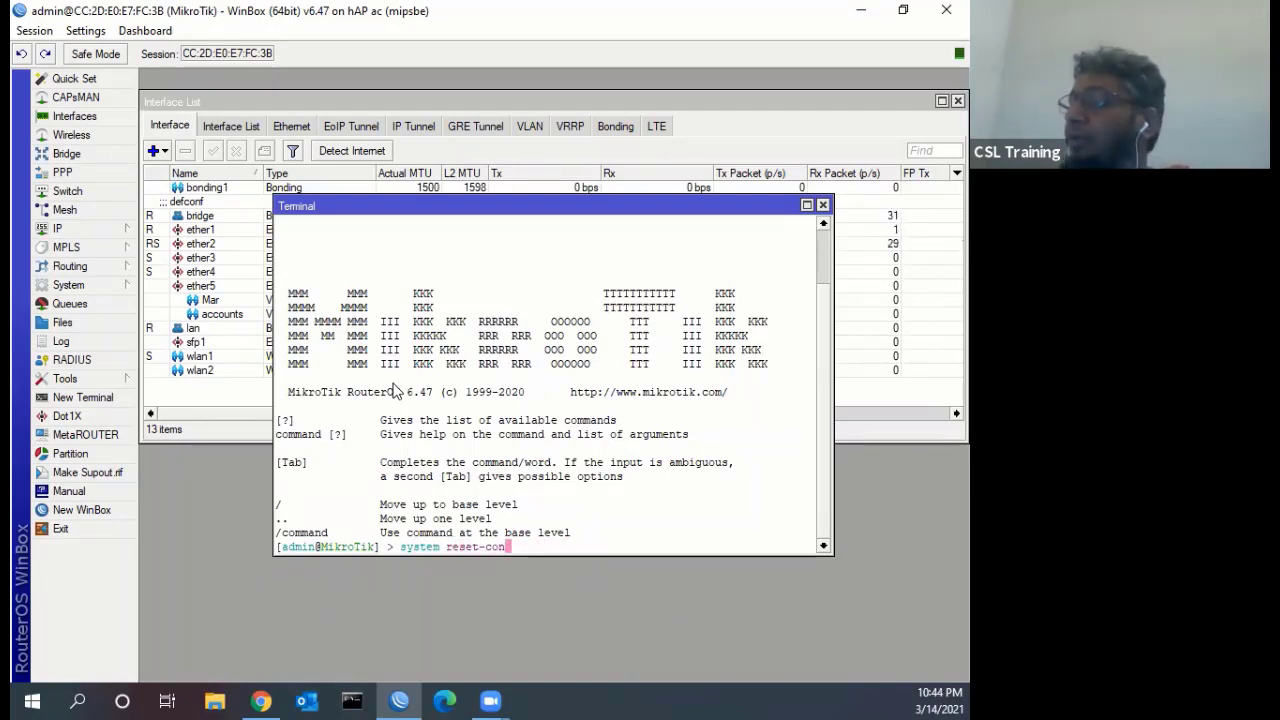
key("BackSpace")
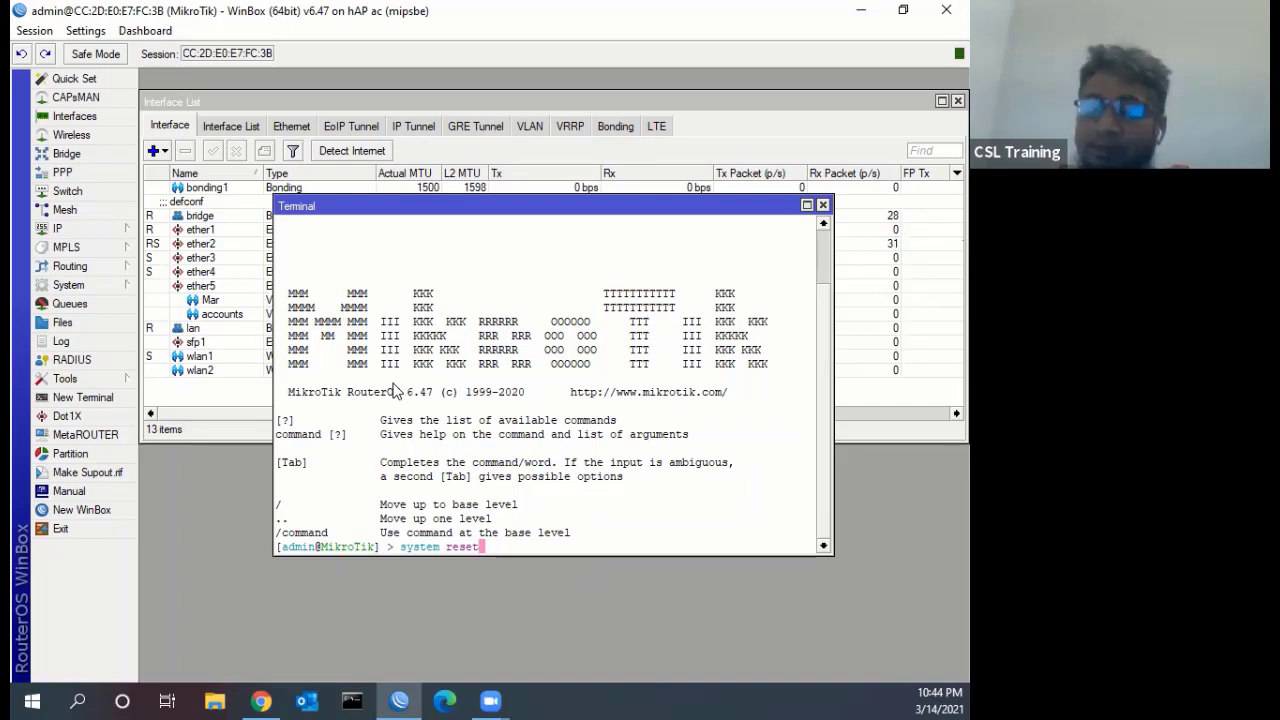
key("Return")
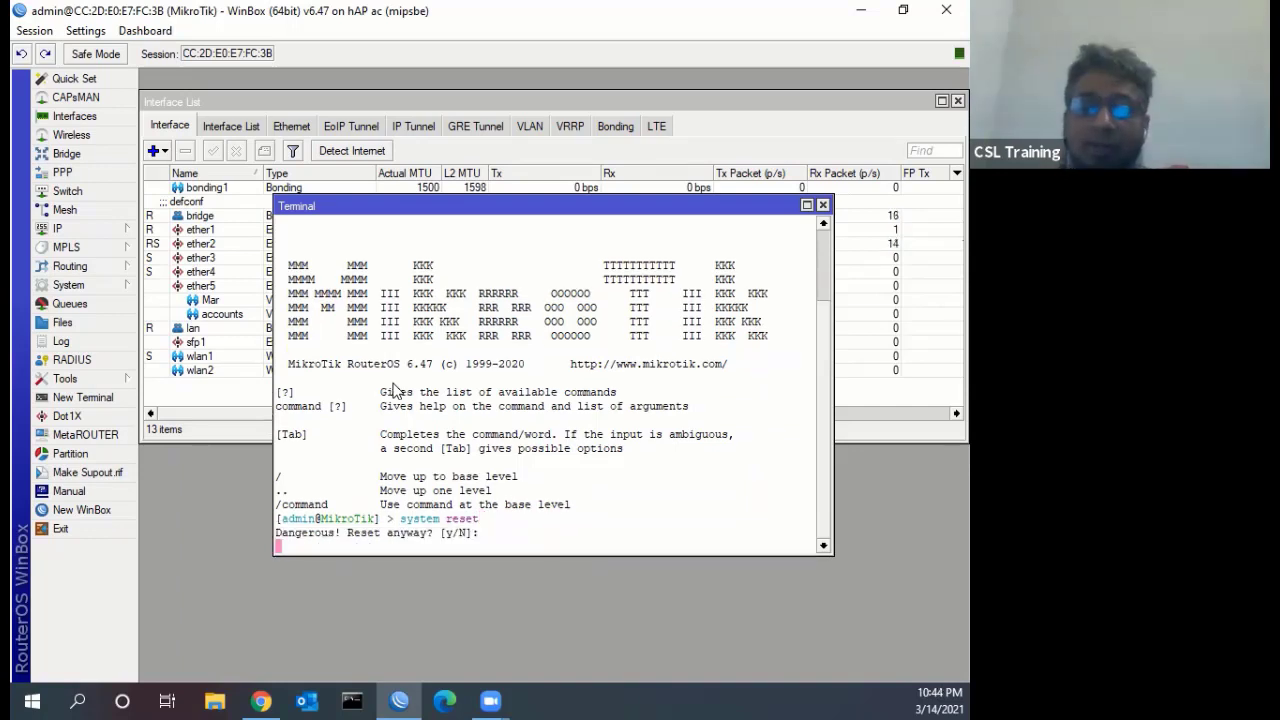
type("y")
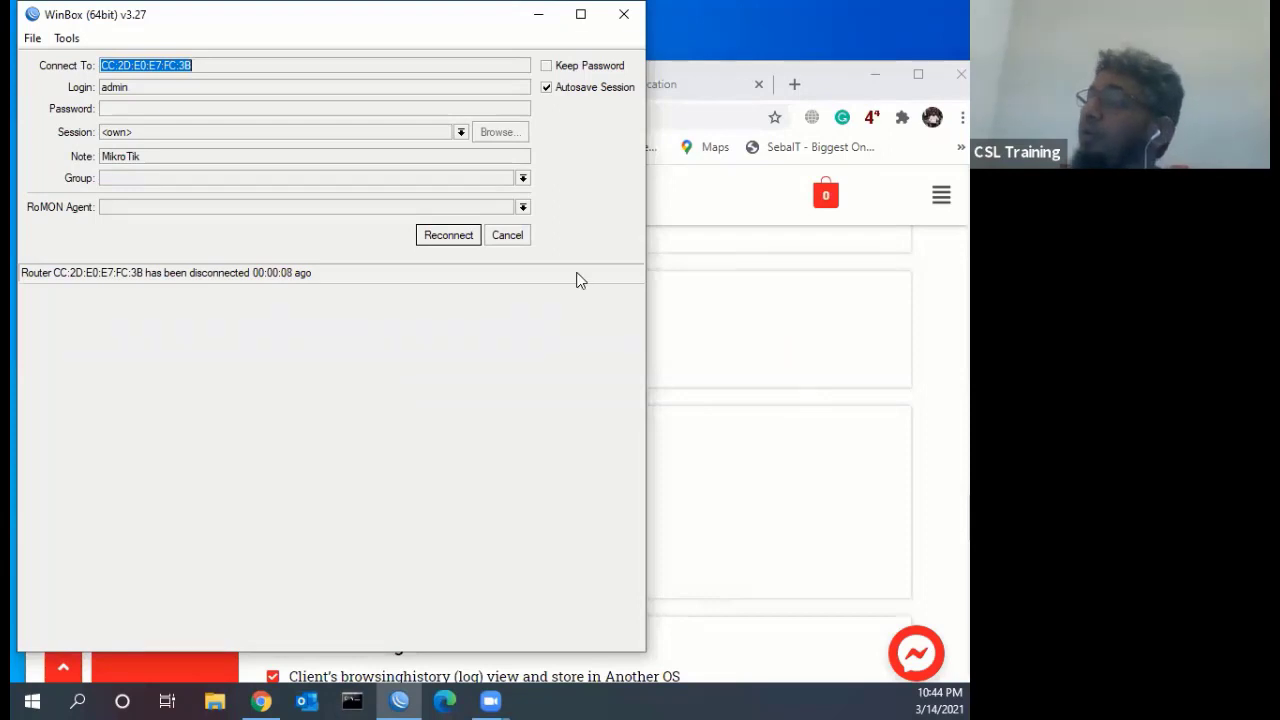
Refresh the Neighbors list and connect as admin to the router at 192.168.88.1
key("Escape")
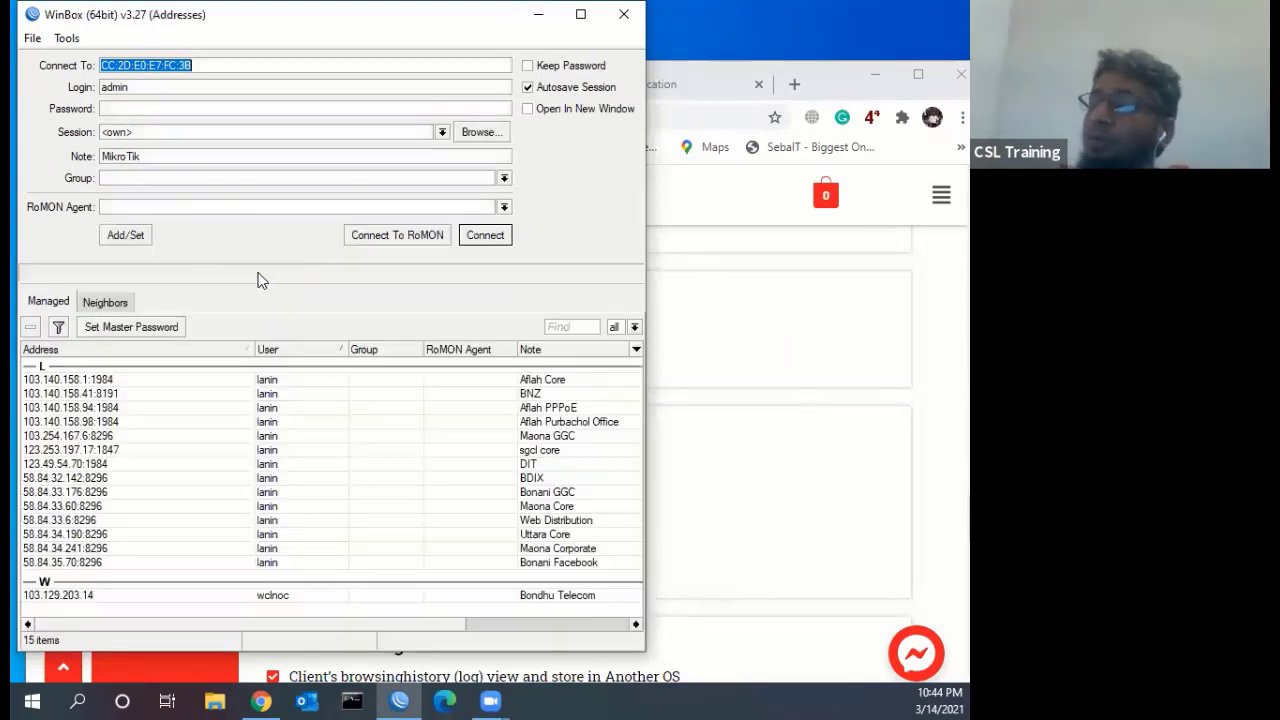
left_click(124, 302)
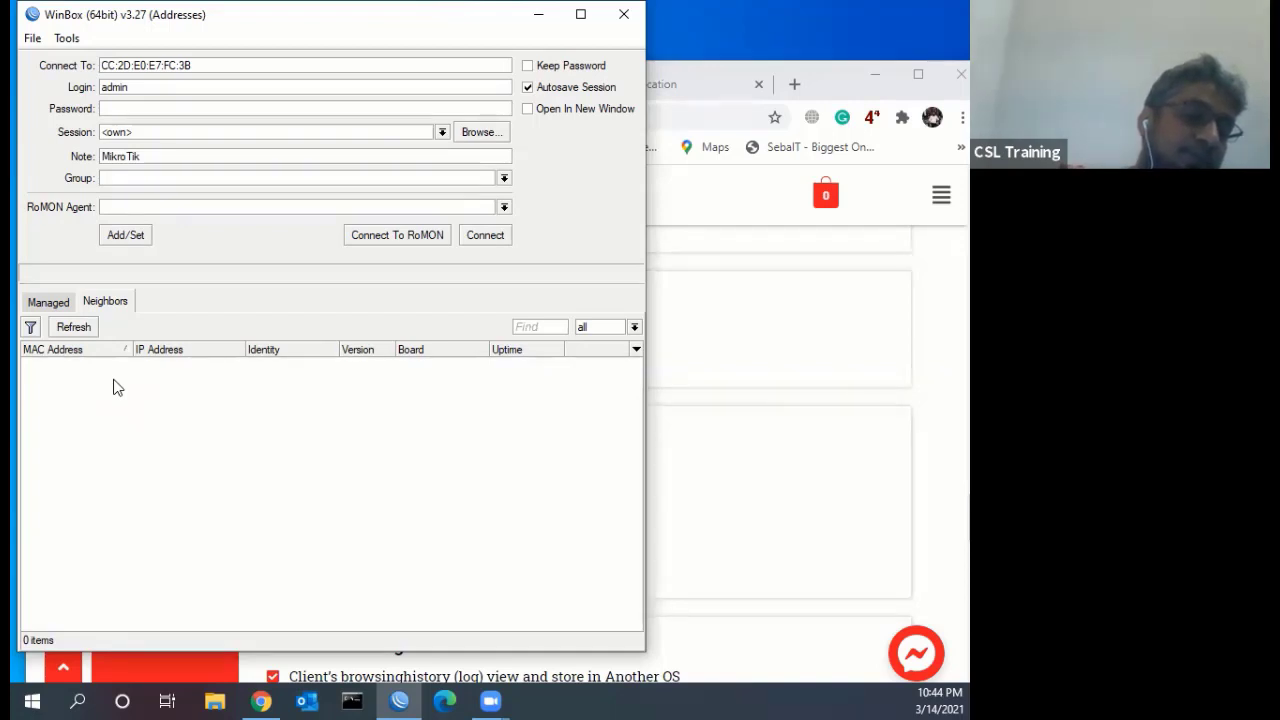
left_click(68, 328)
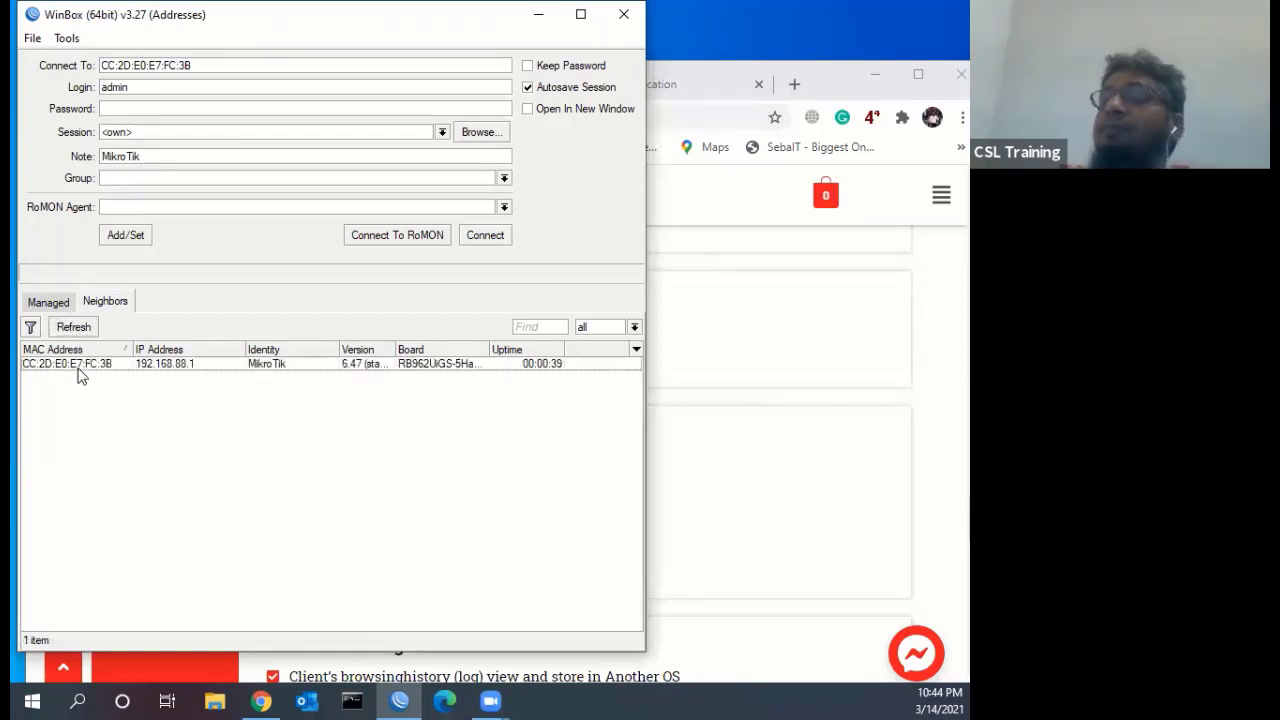
left_click(84, 366)
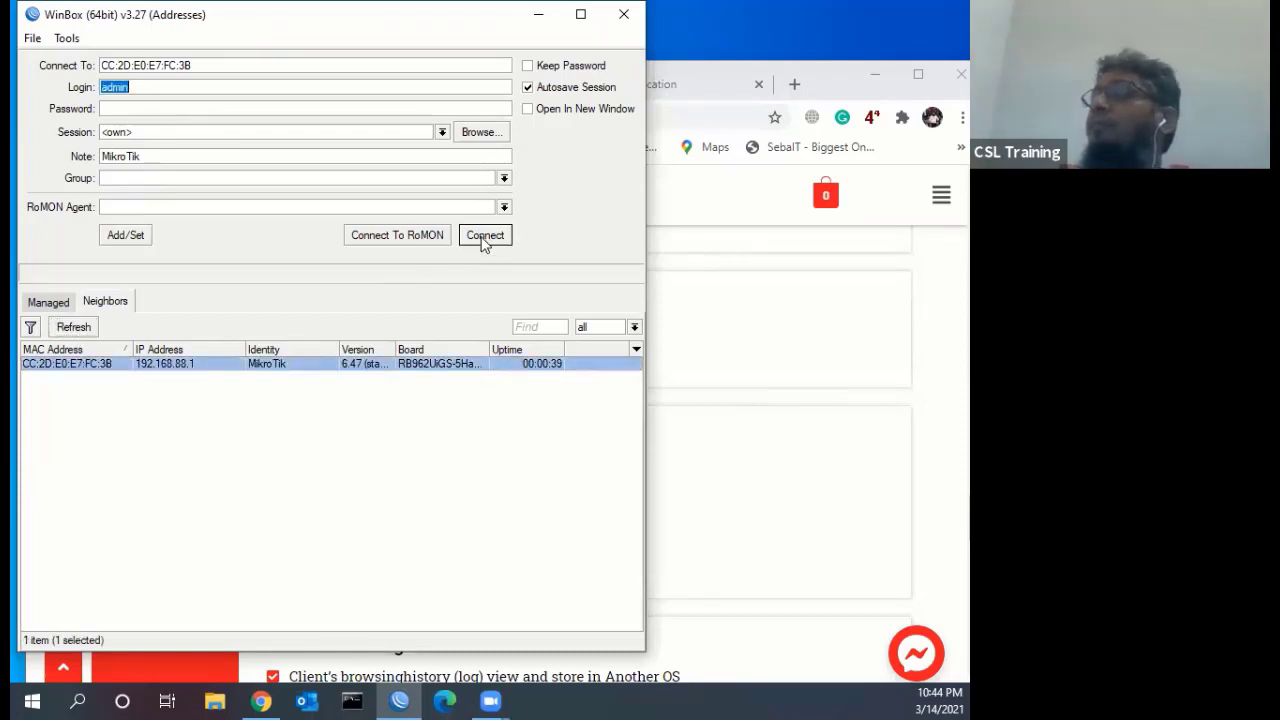
left_click(484, 236)
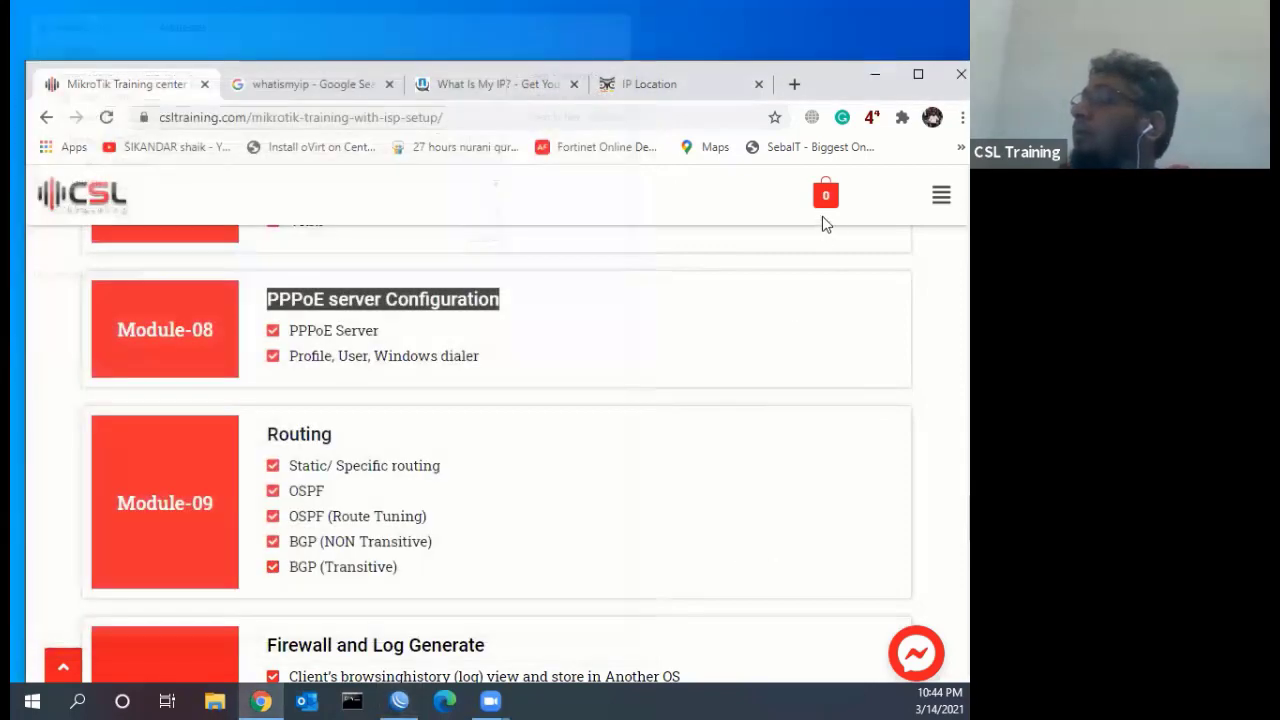
Dismiss the Default Configuration notice and select the bridge, wlan2 and ether1 interfaces
key("Return")
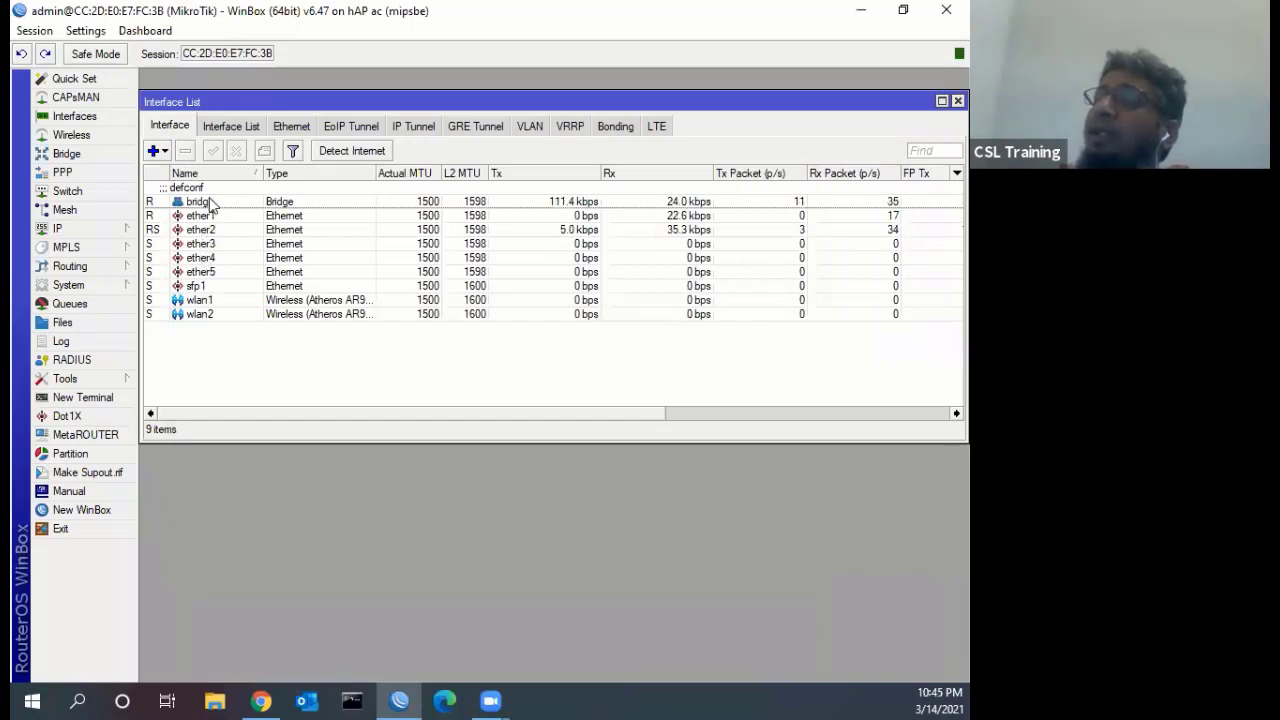
left_click(210, 202)
left_click(206, 313)
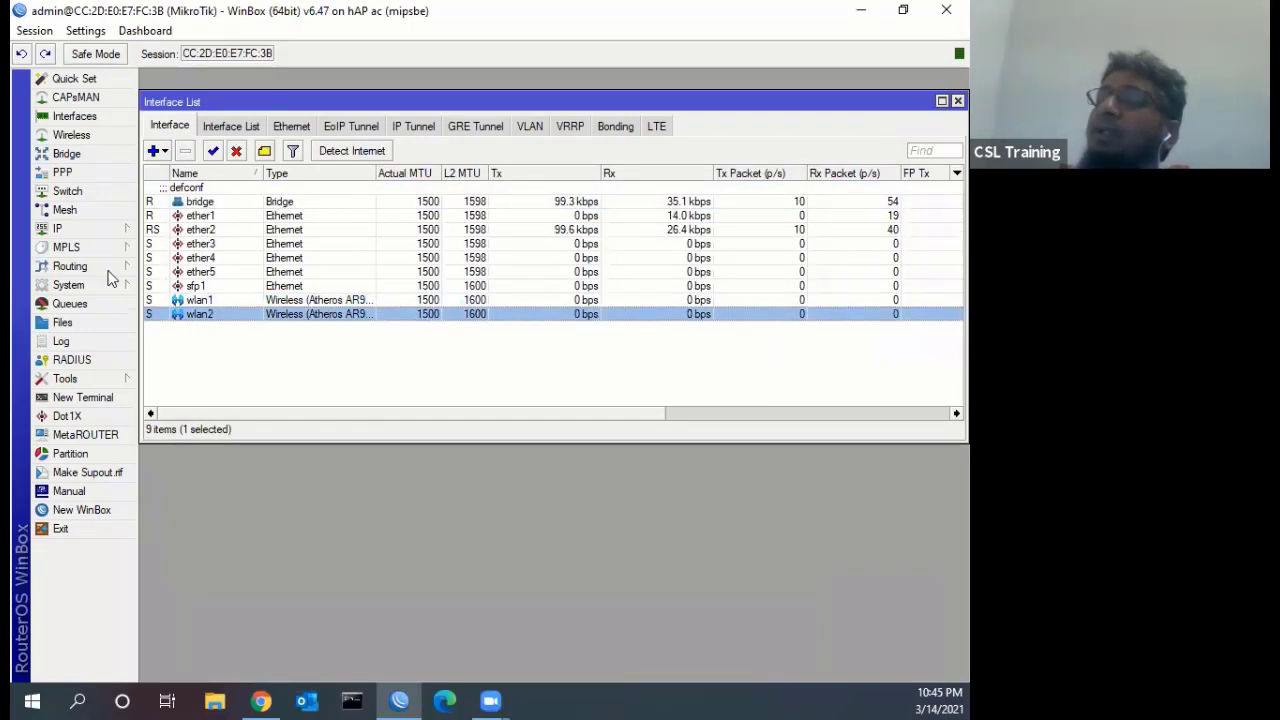
left_click(204, 215)
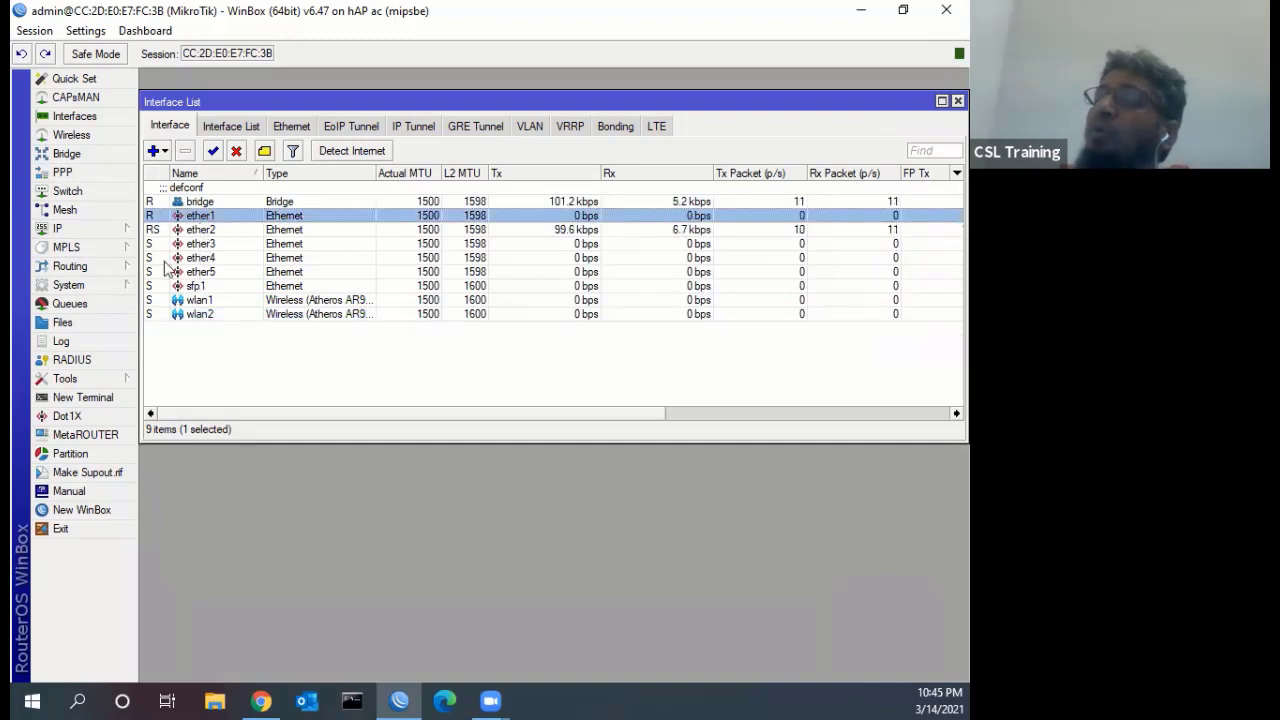
left_click(66, 154)
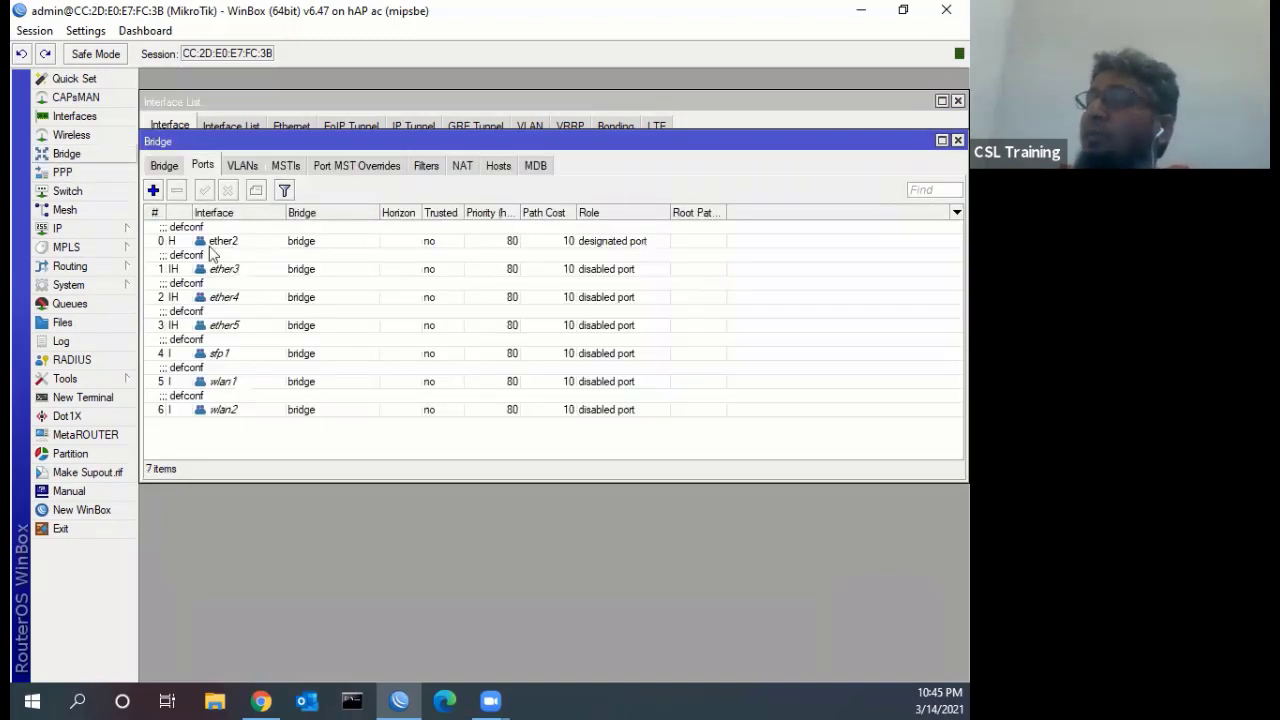
left_click(164, 166)
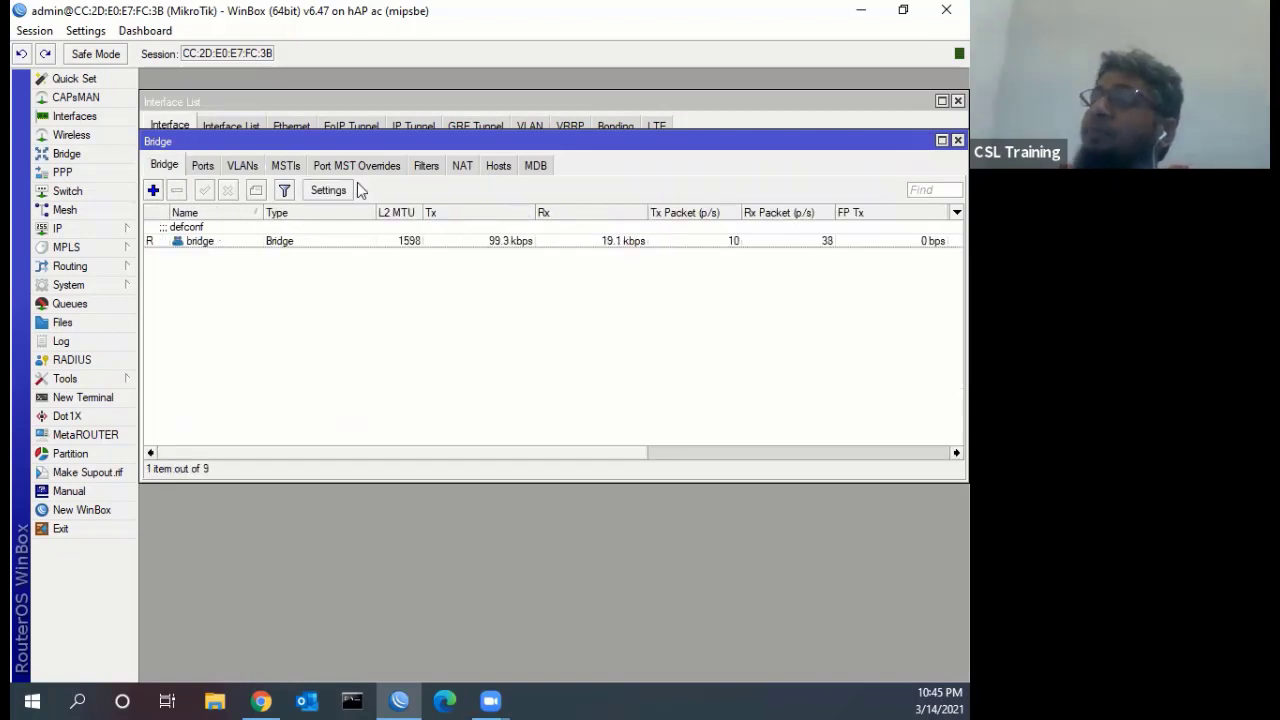
left_click(957, 140)
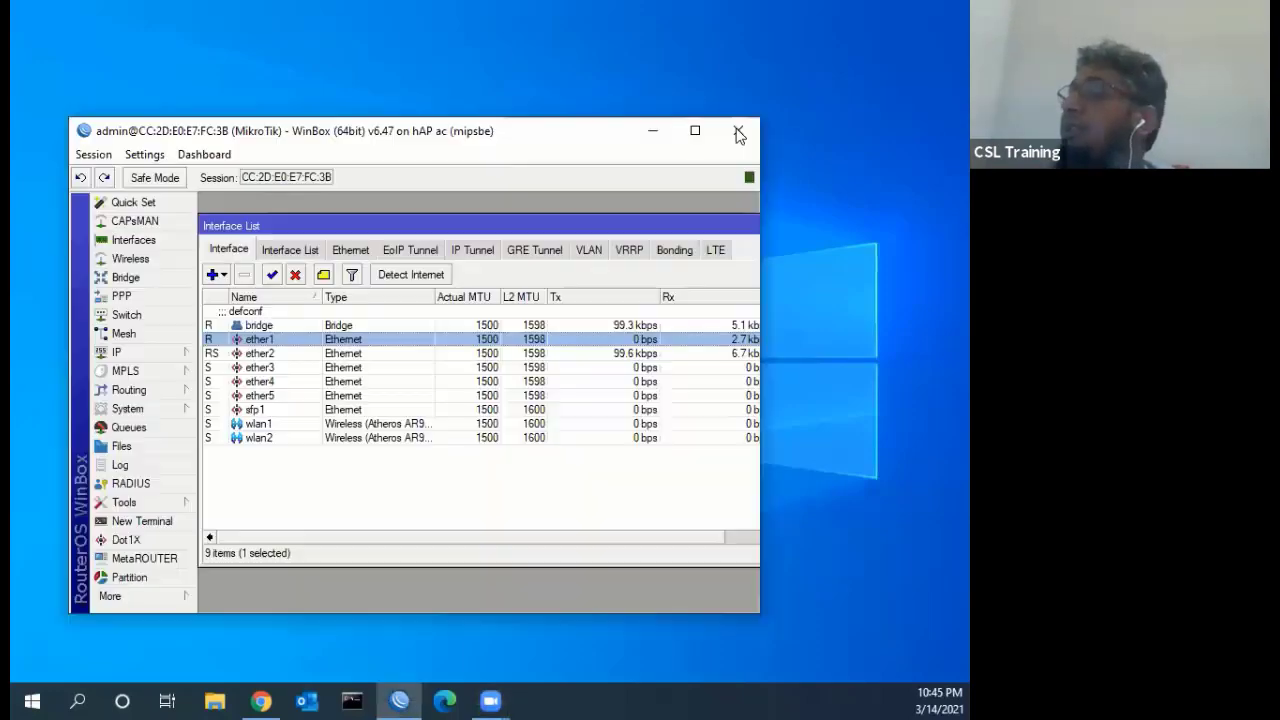
Maximize WinBox, open the PPP window, and close the Interface List
left_click(689, 131)
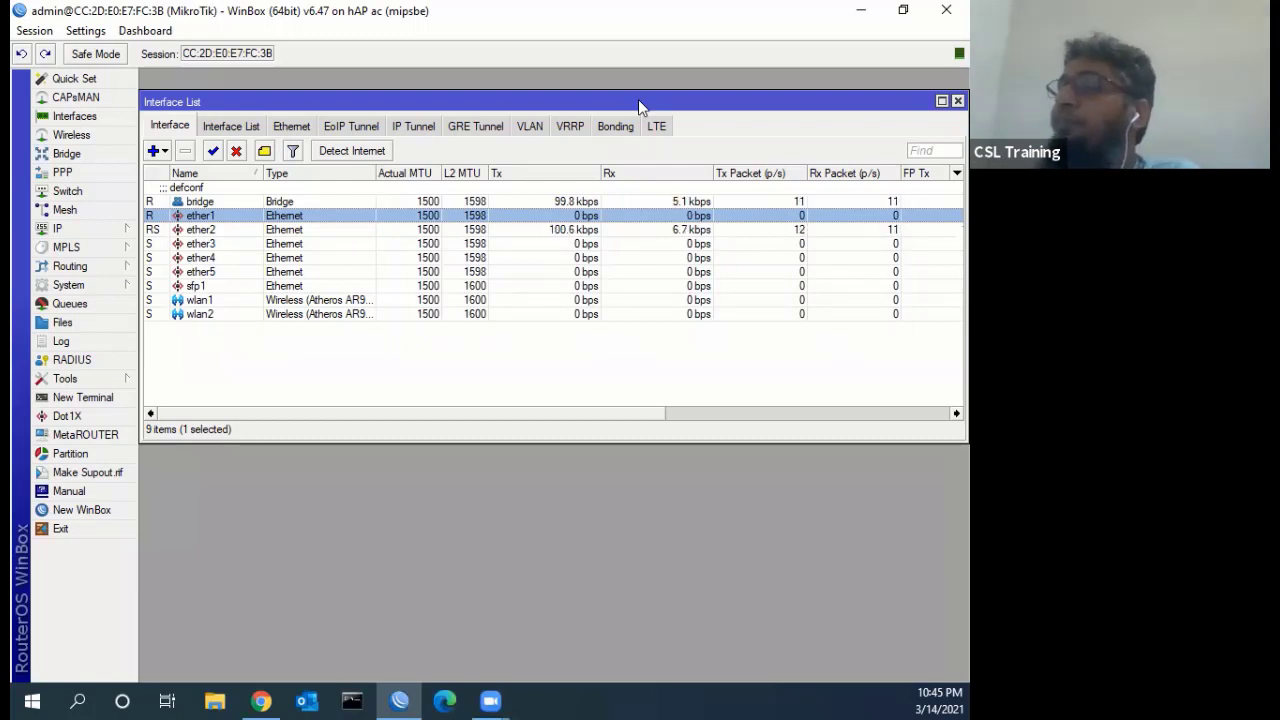
left_click(96, 175)
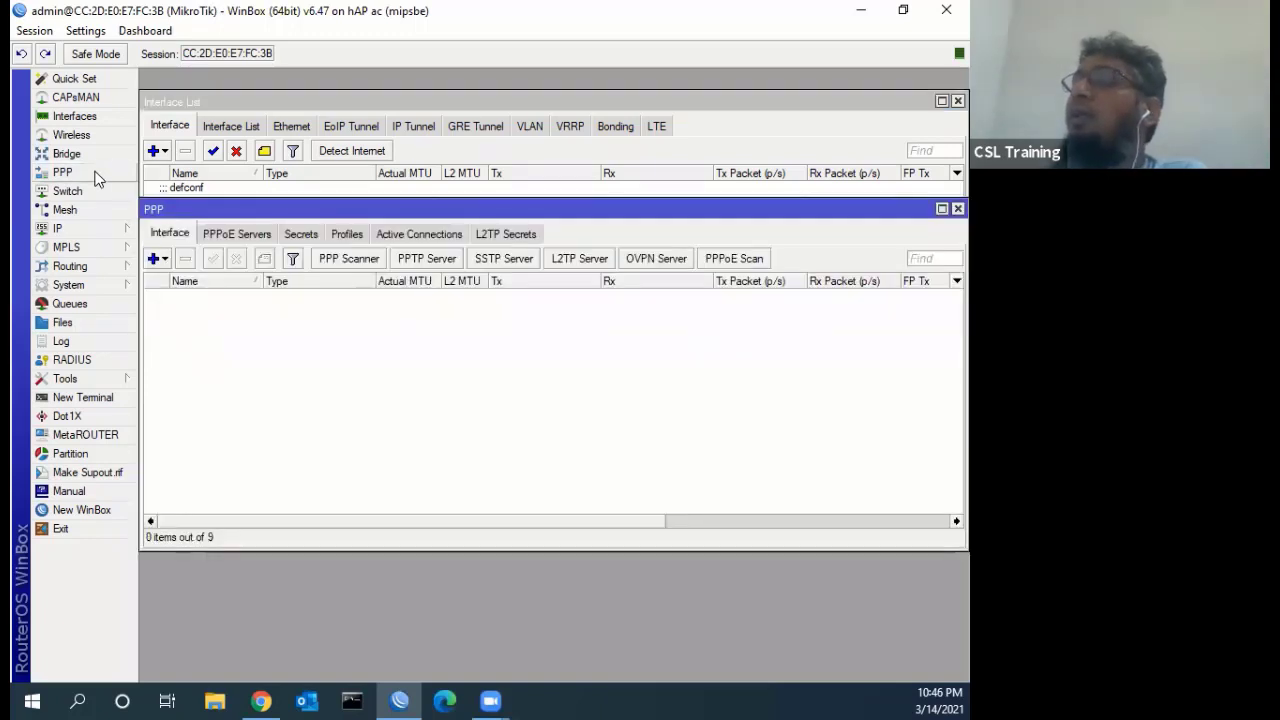
left_click(941, 101)
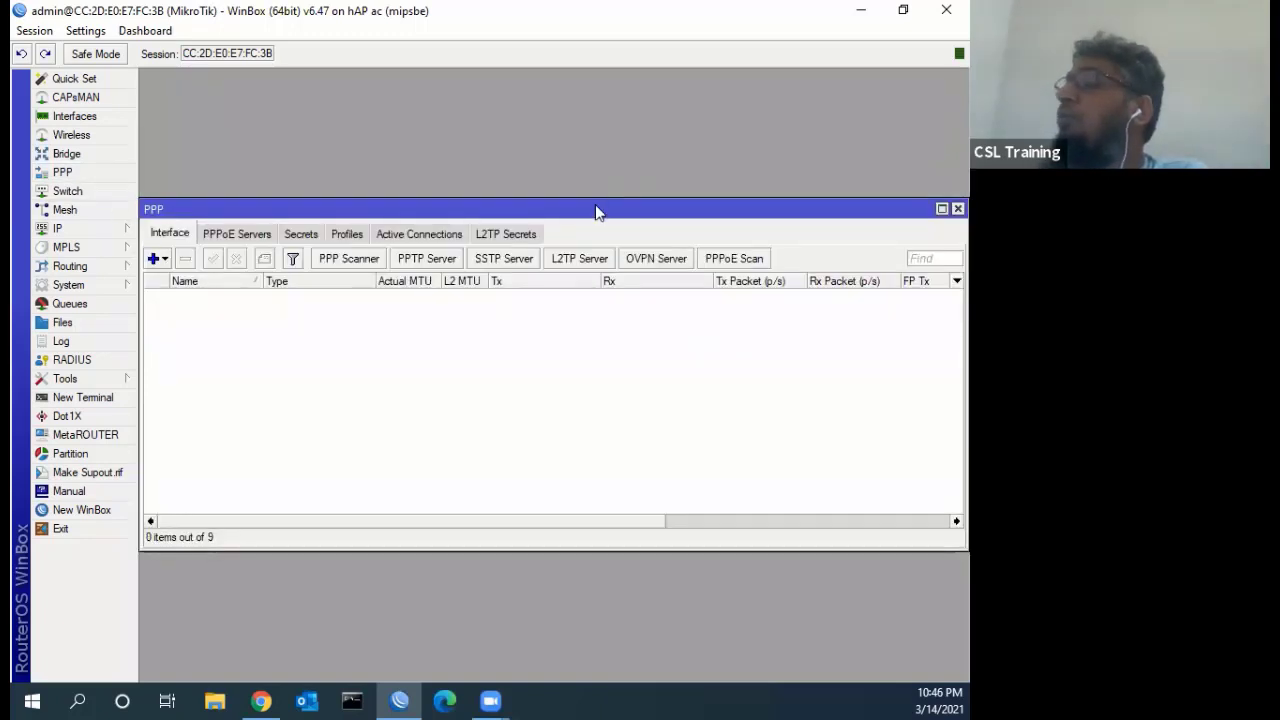
Move the PPP window up, reopen the Interface List and list its addable interface types
left_click_drag(595, 205, 597, 131)
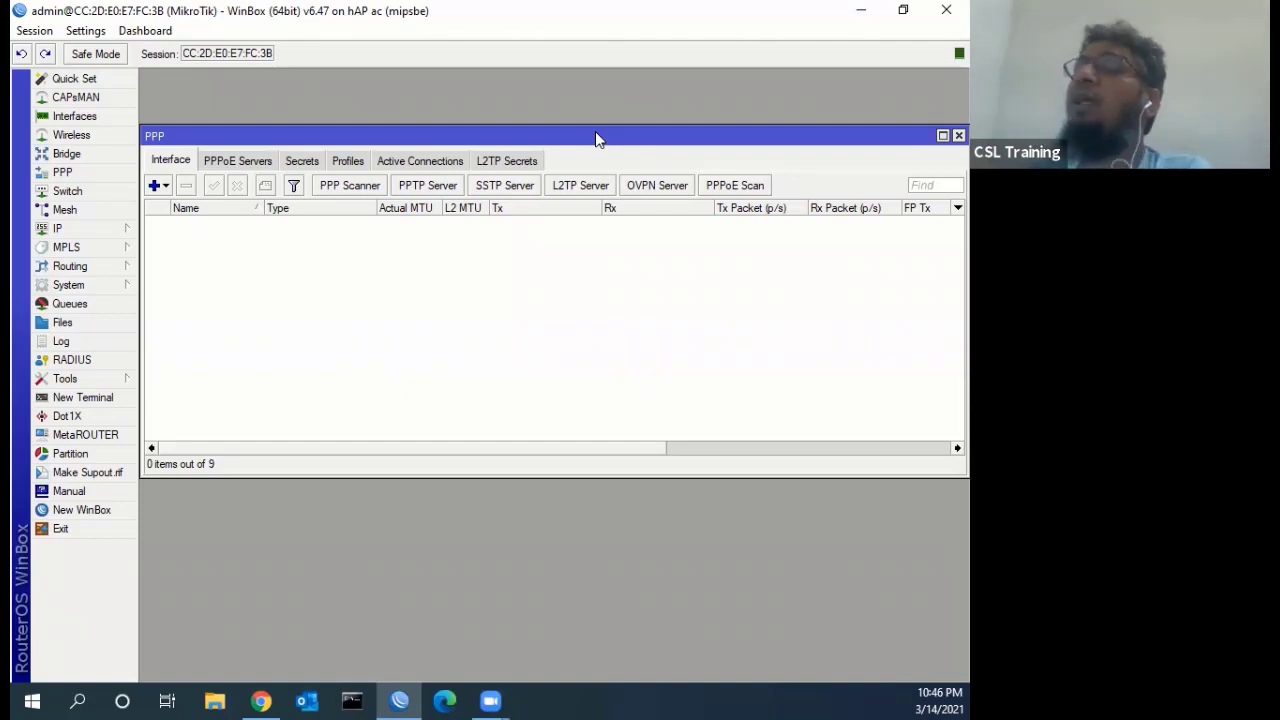
left_click(92, 118)
left_click(168, 153)
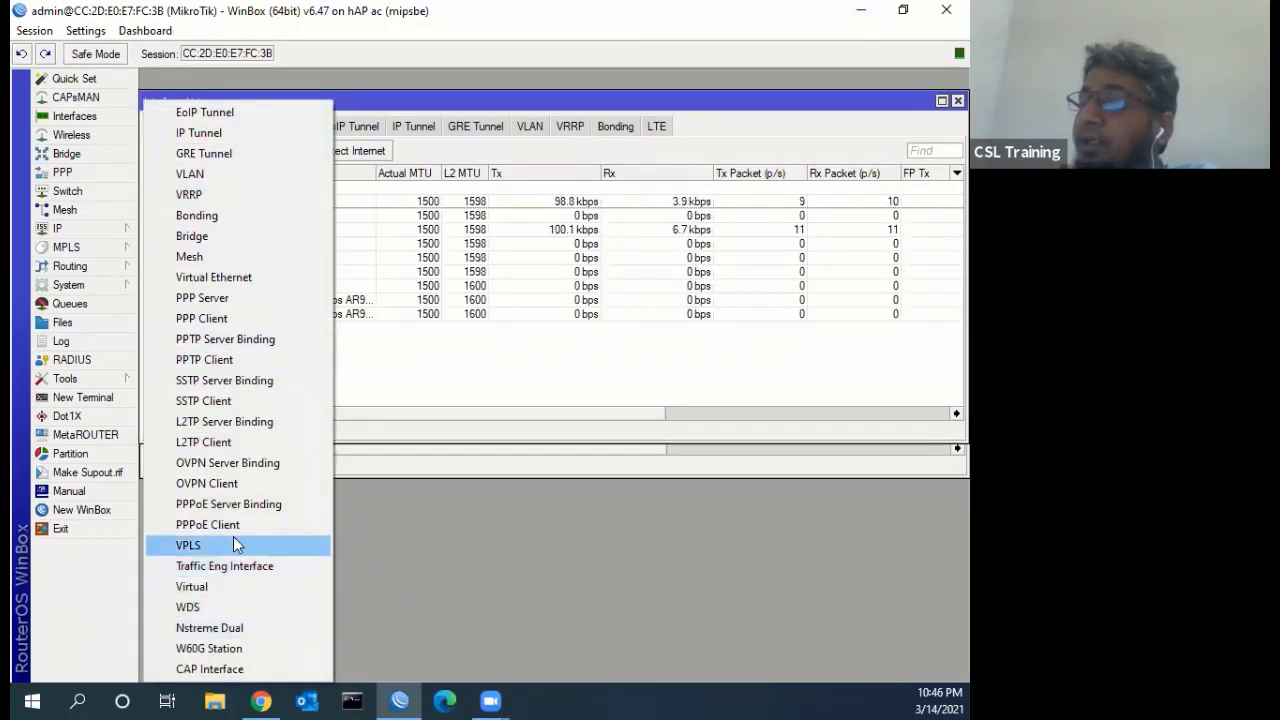
left_click(237, 526)
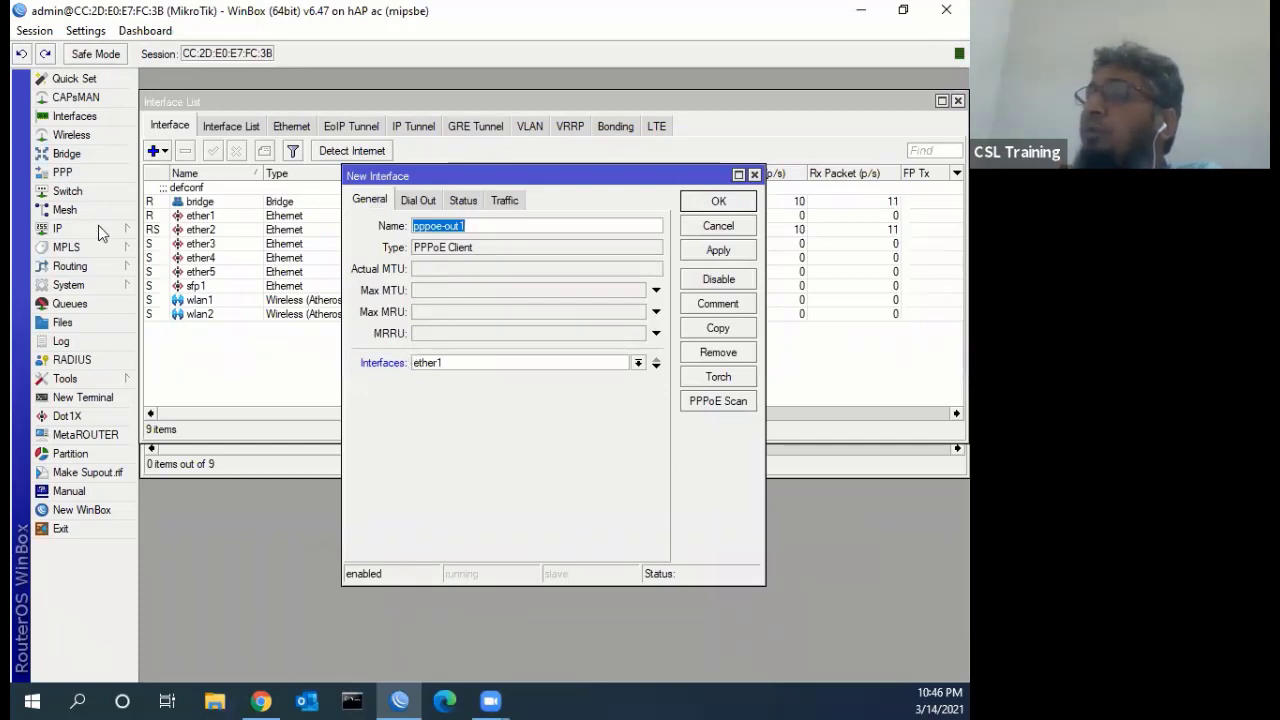
left_click(637, 362)
left_click(485, 401)
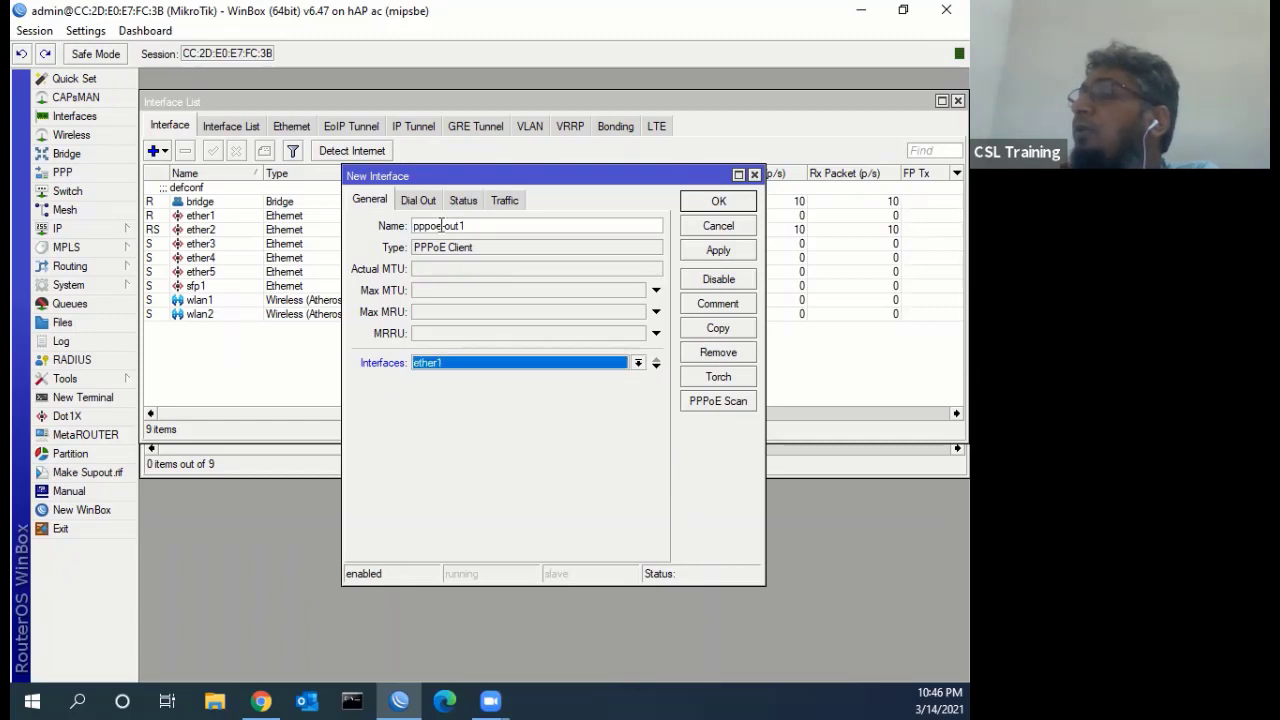
left_click(420, 200)
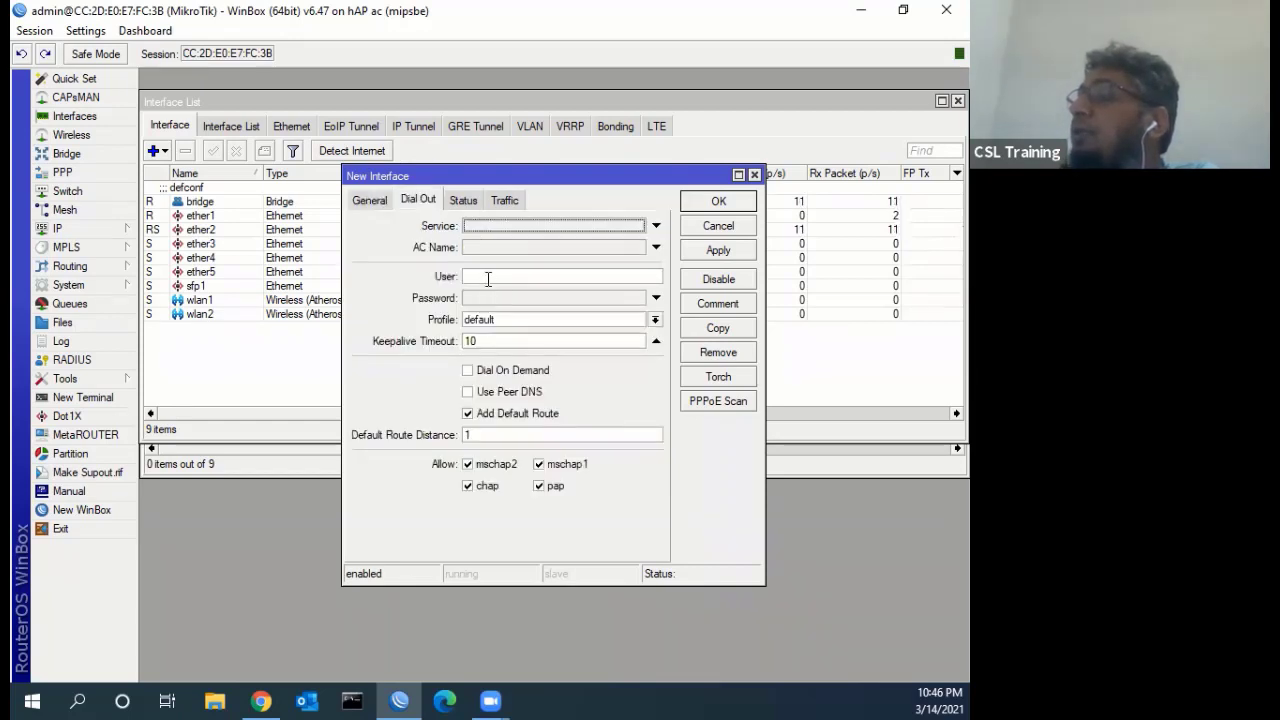
left_click(487, 277)
left_click(487, 300)
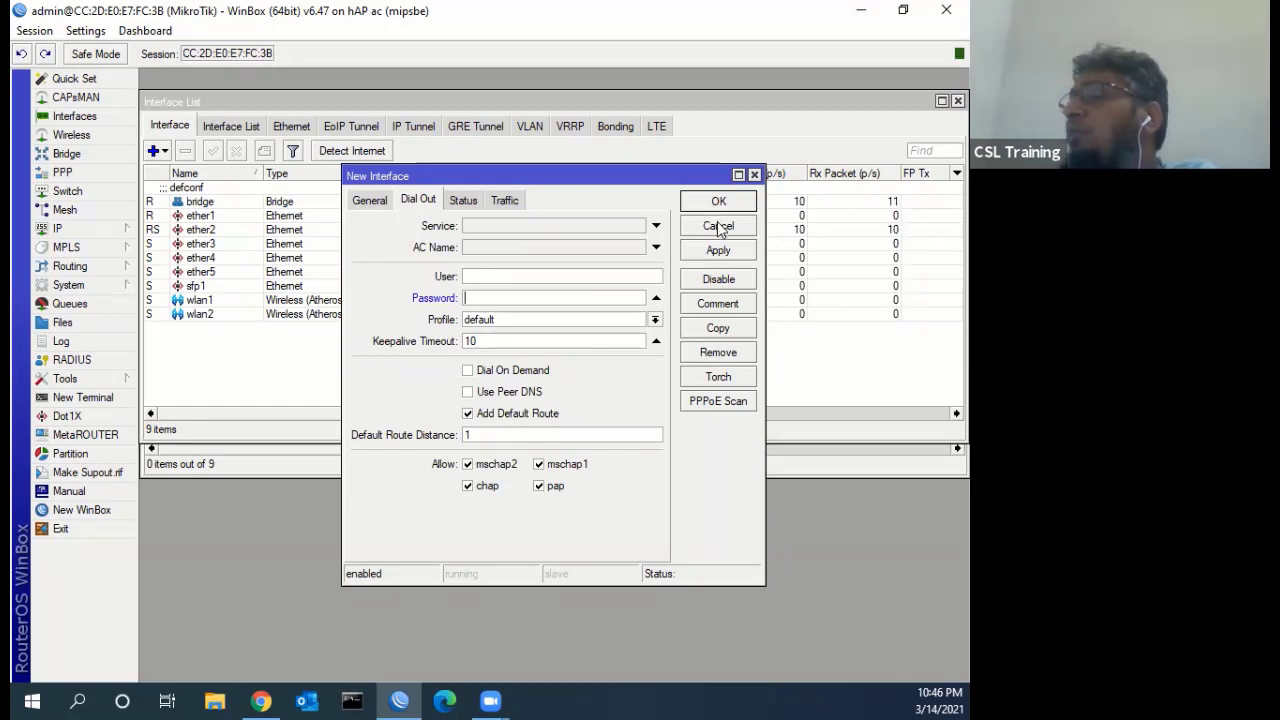
key("Escape")
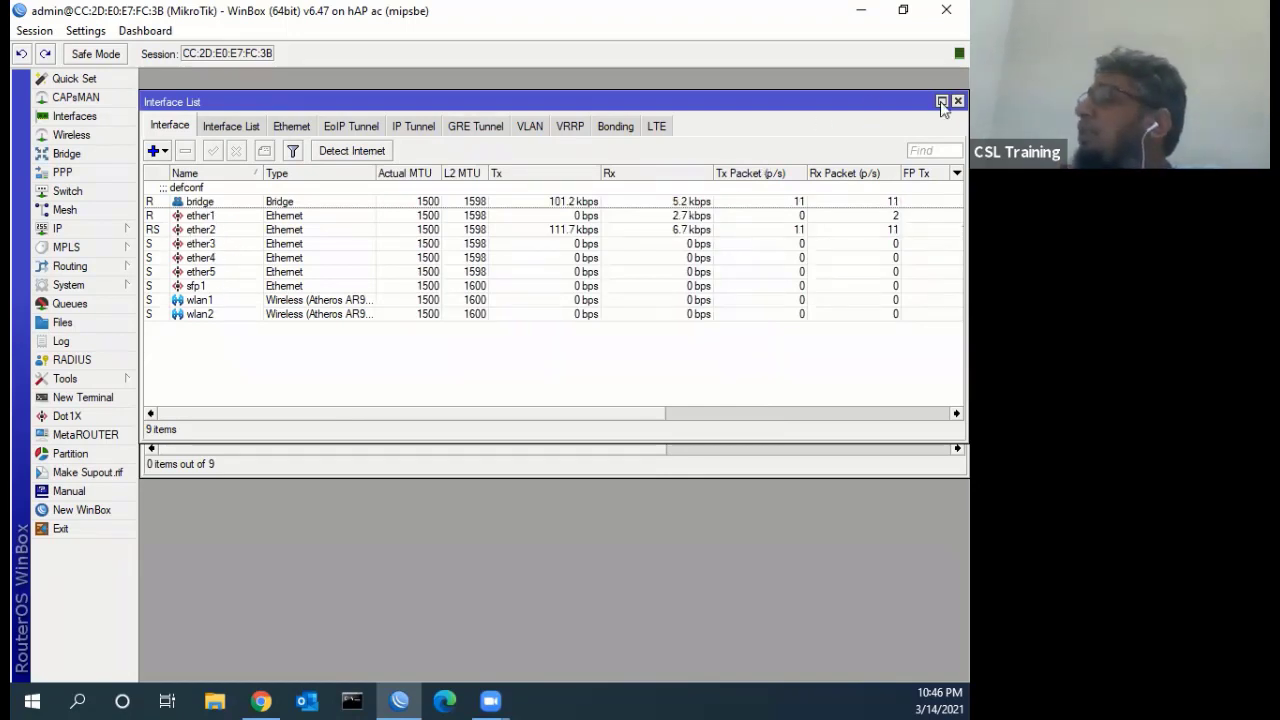
Close the open windows, reopen PPP and show its empty PPPoE Servers list
key("Escape")
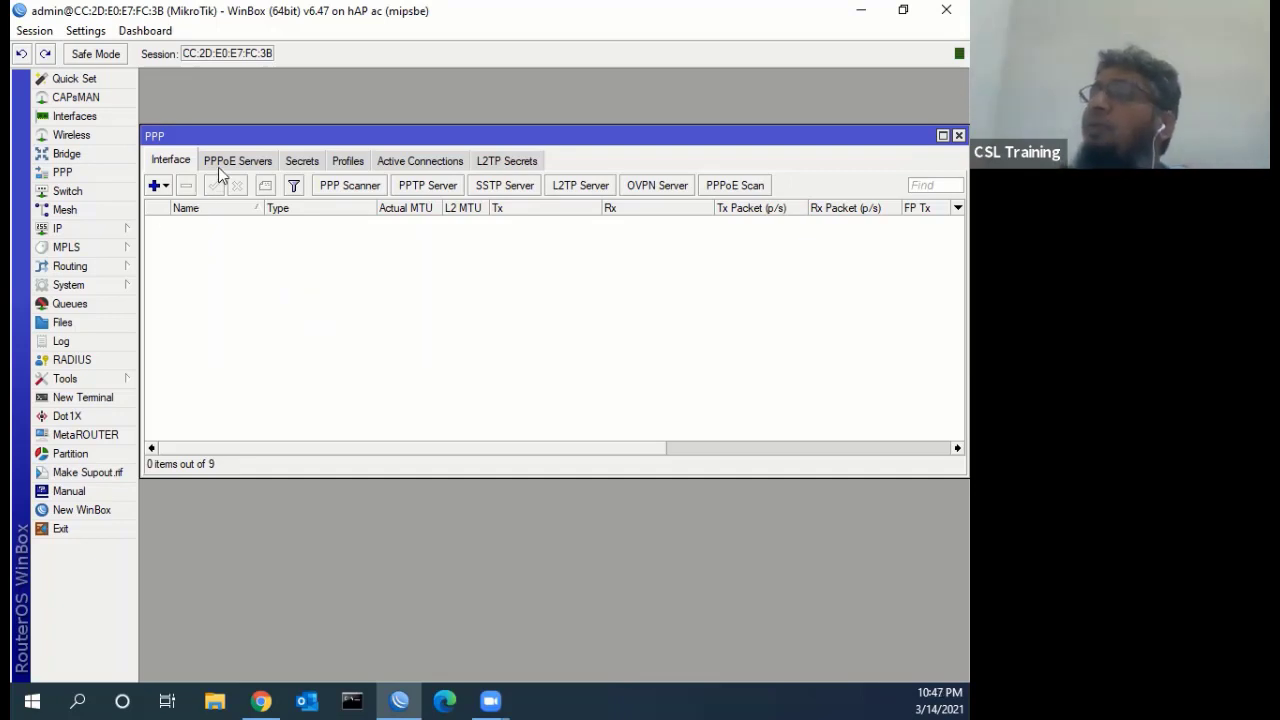
left_click(957, 135)
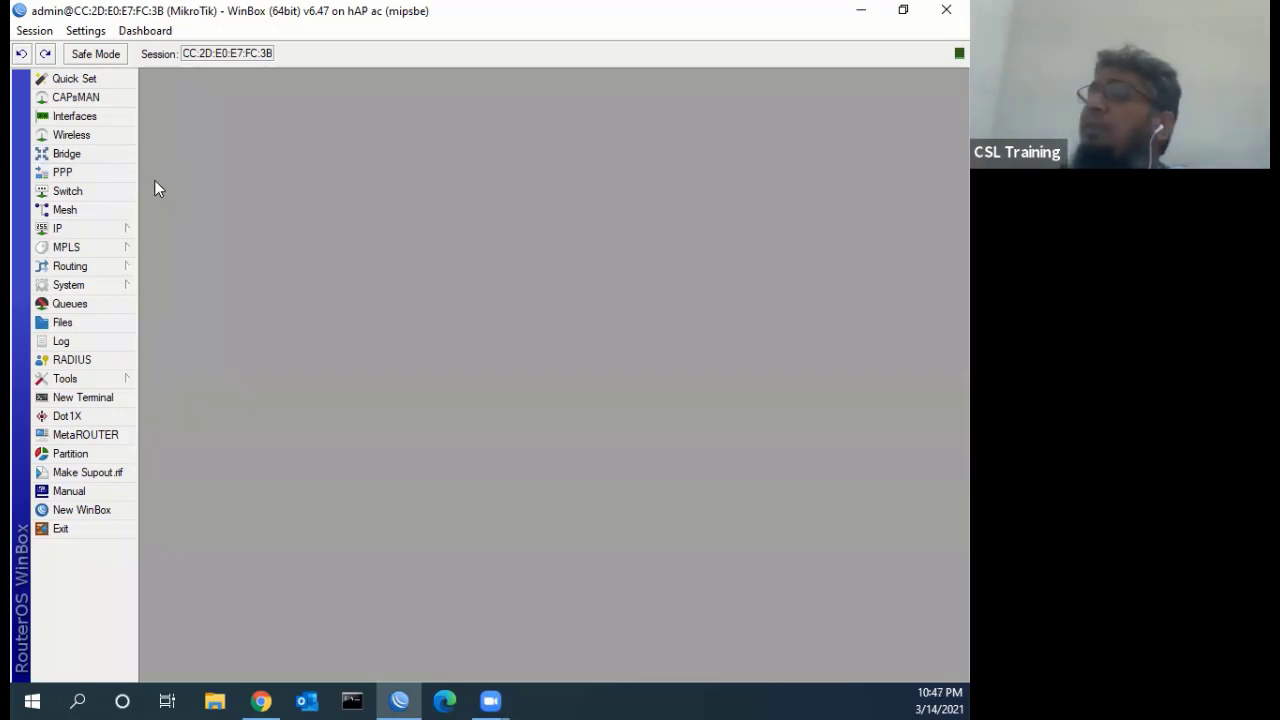
left_click(62, 172)
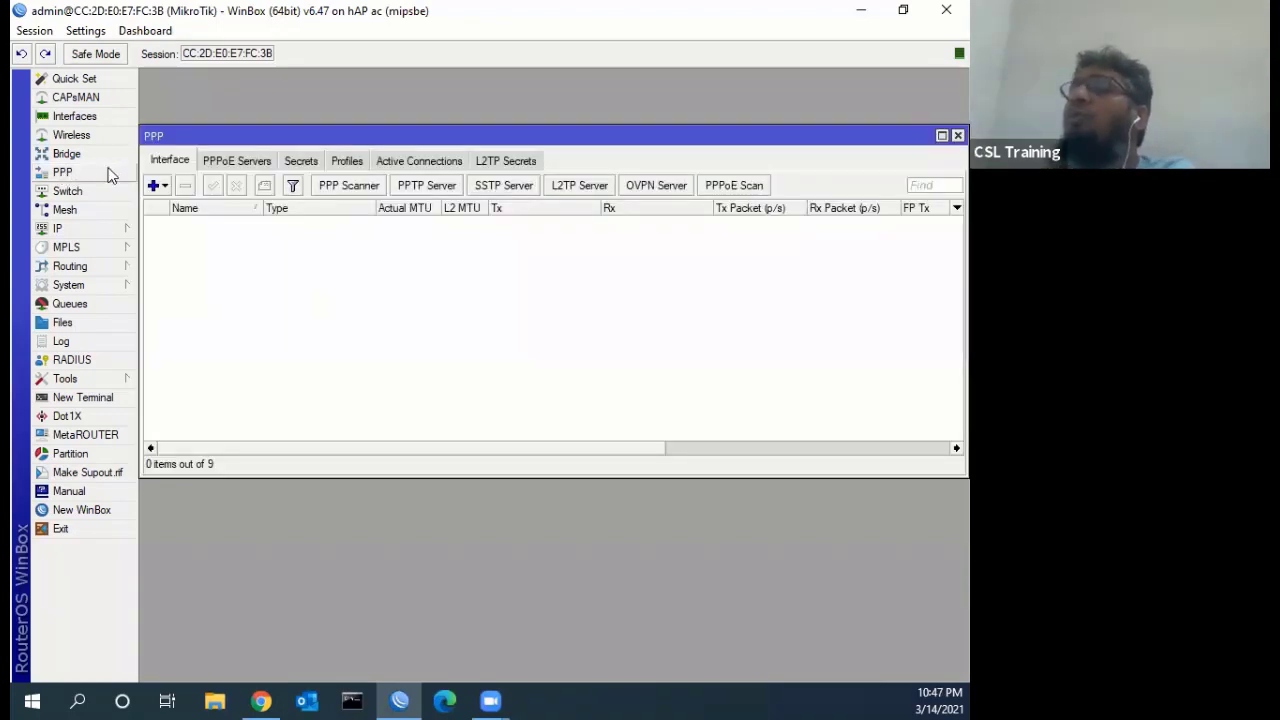
left_click(230, 165)
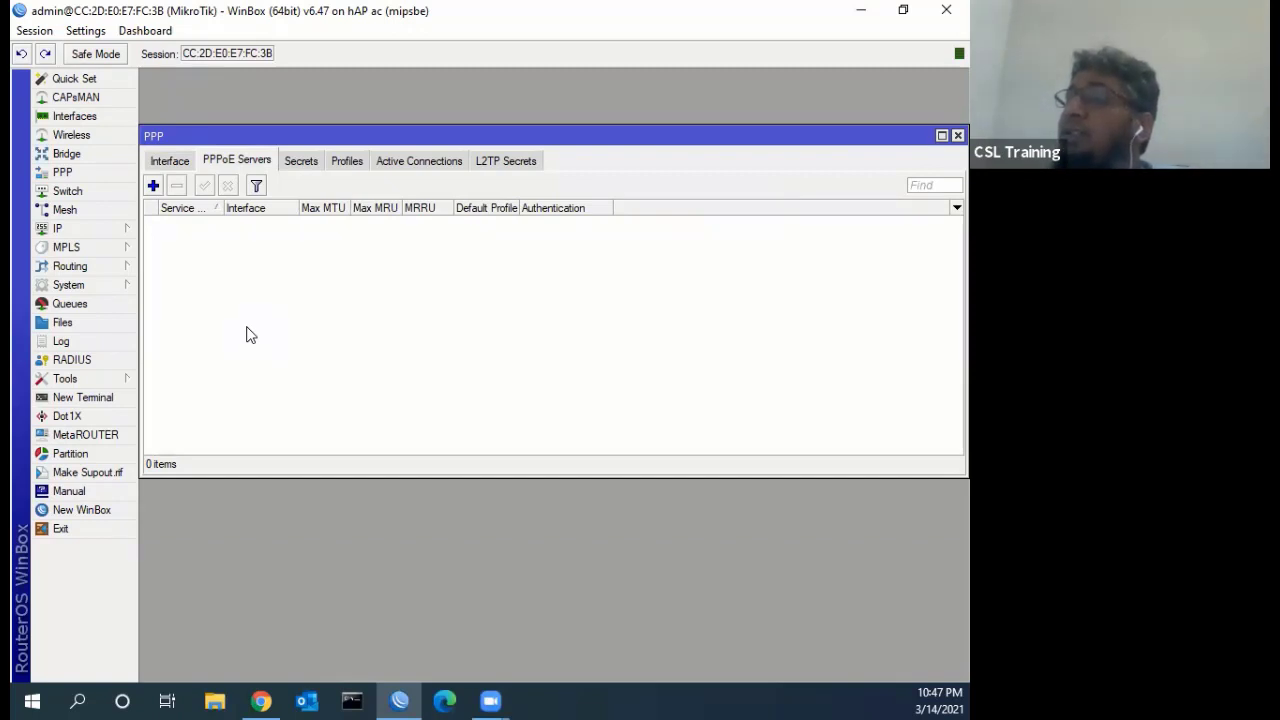
Start a new PPPoE server service named PPPoE running on the bridge interface
left_click(152, 187)
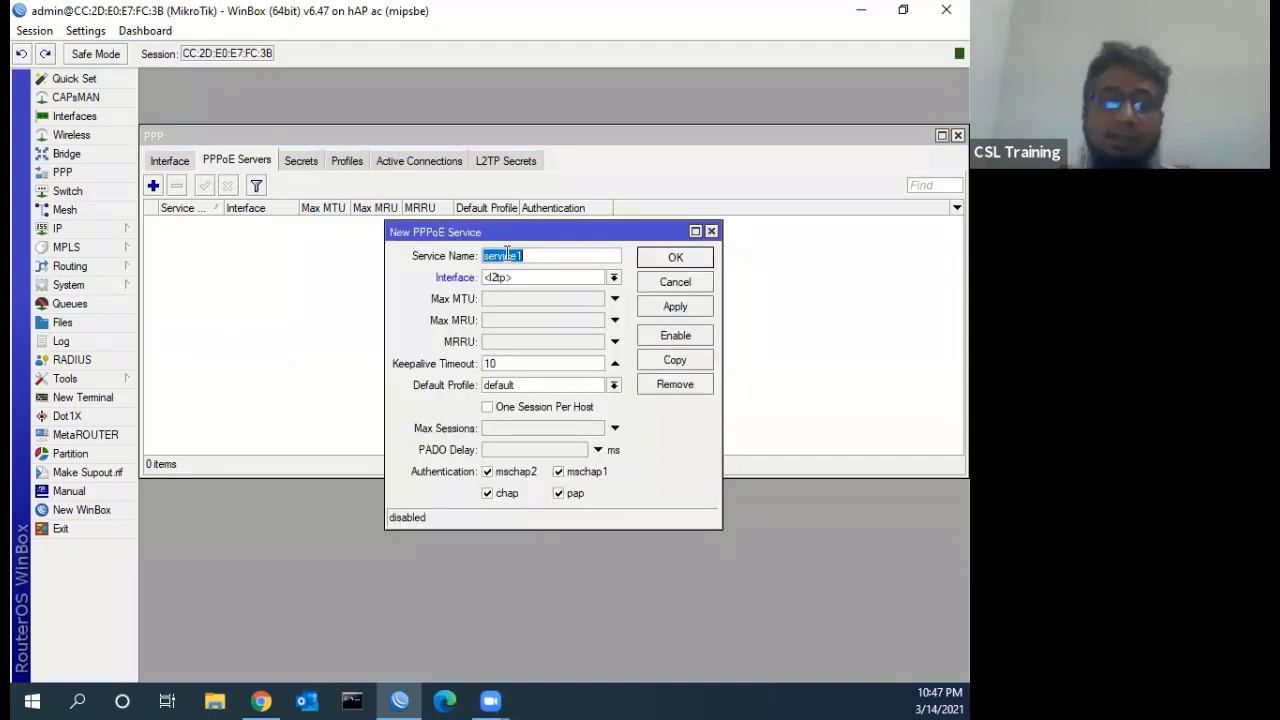
type("P")
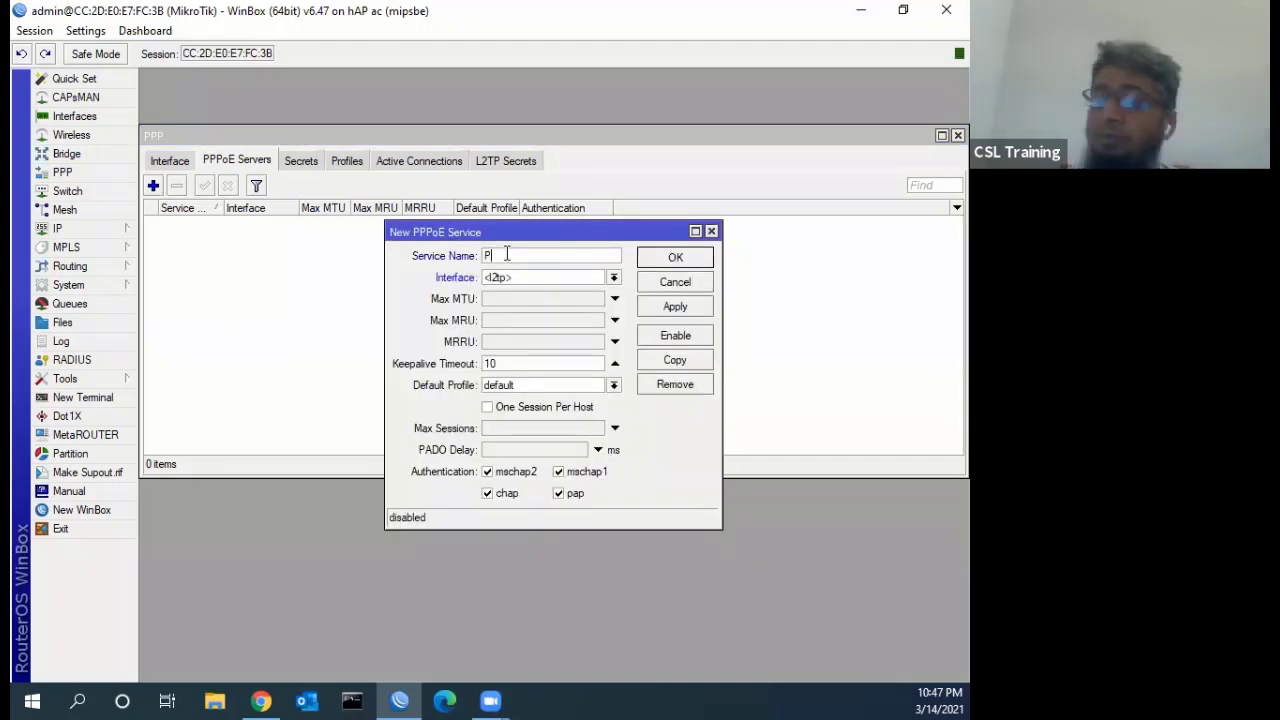
type("PPoE")
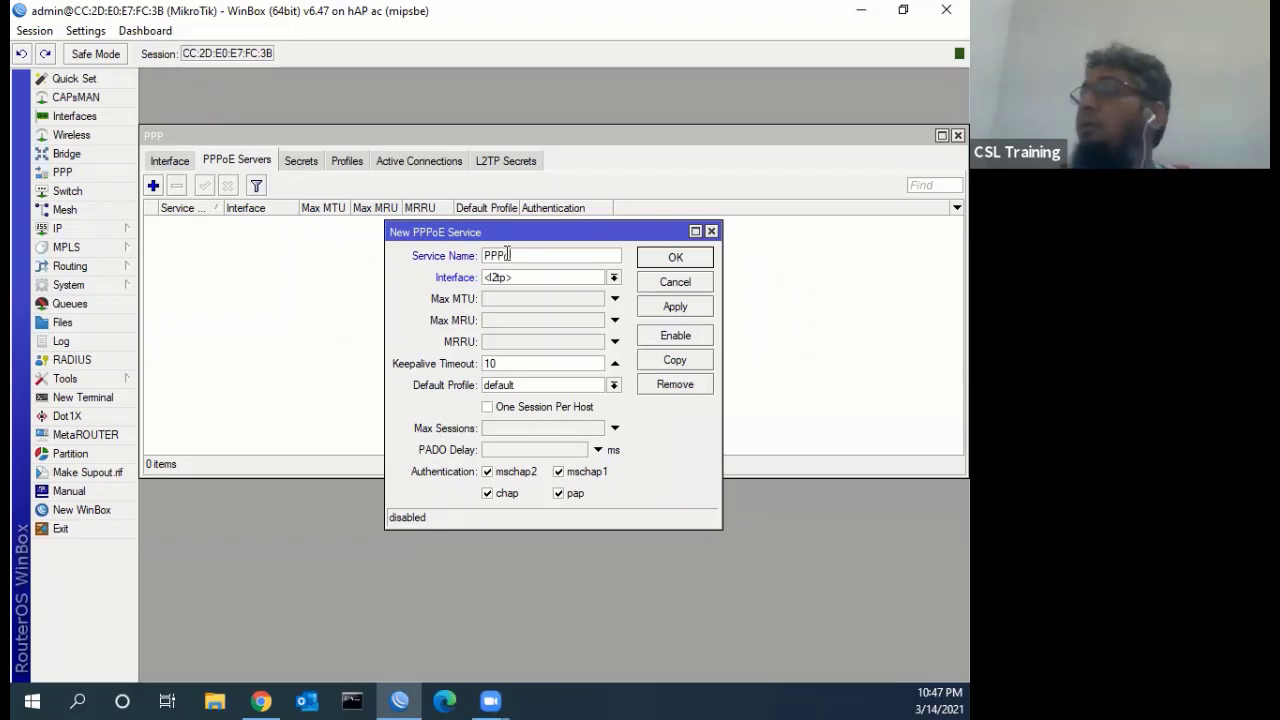
left_click(614, 277)
left_click(526, 304)
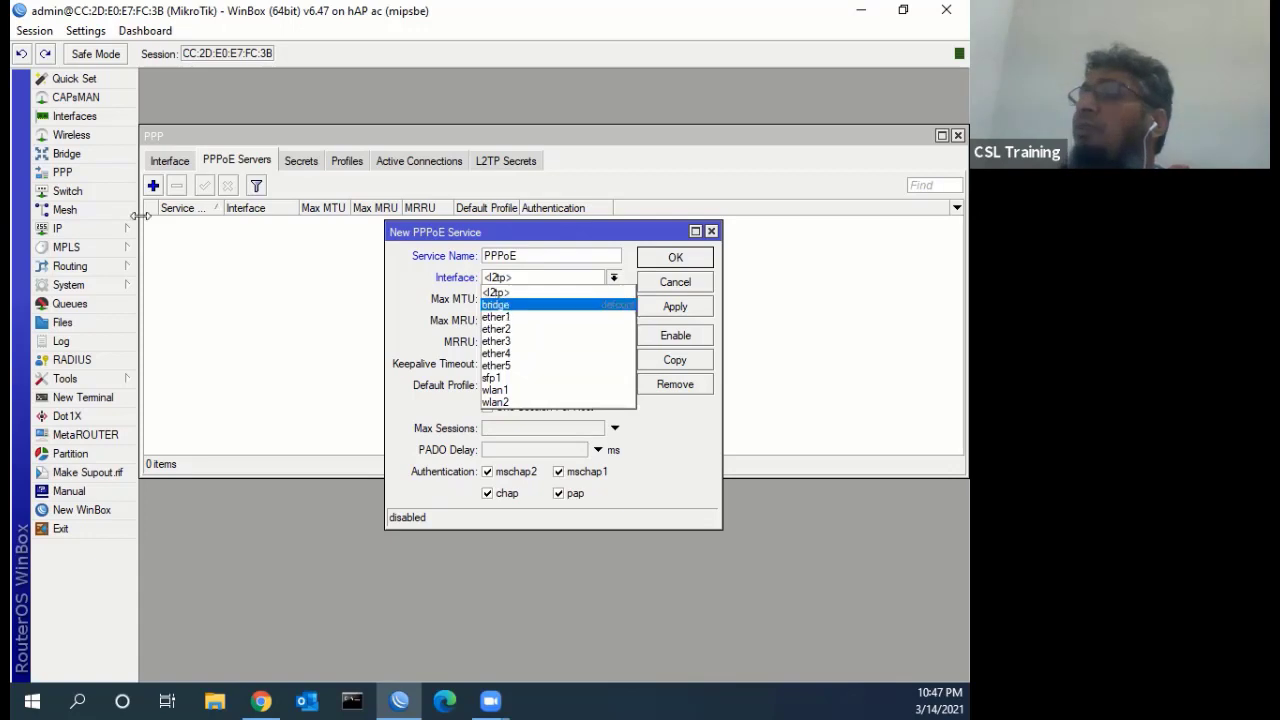
Show the seven ports belonging to the bridge in the Bridge Ports list
left_click(86, 158)
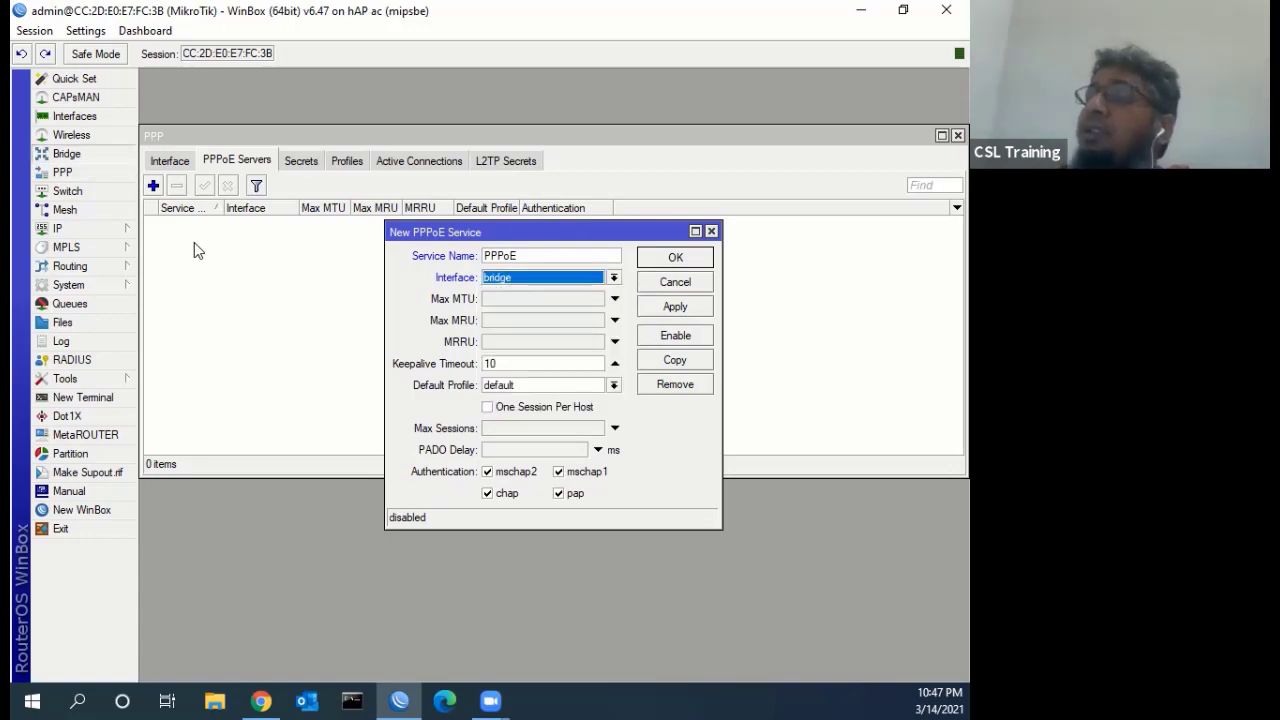
left_click(228, 240)
key("ctrl+Tab")
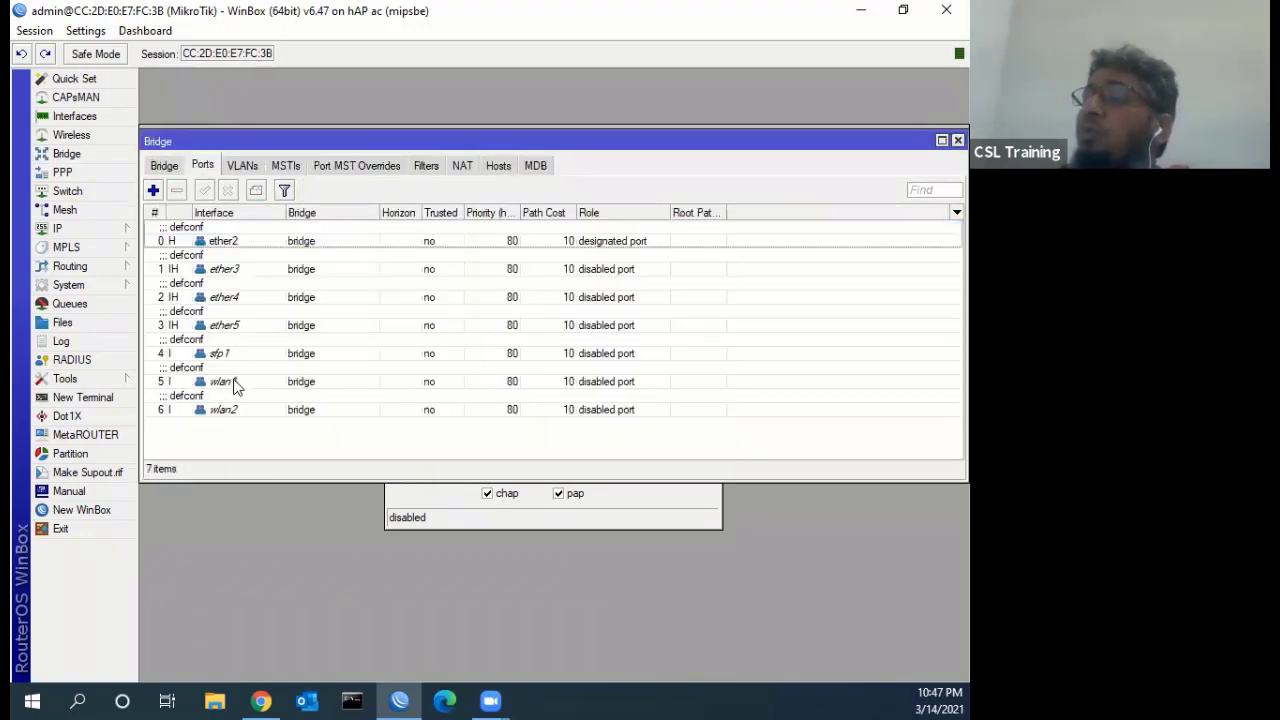
Disable the wlan1 and wlan2 bridge ports, then return to the New PPPoE Service form
left_click(228, 242)
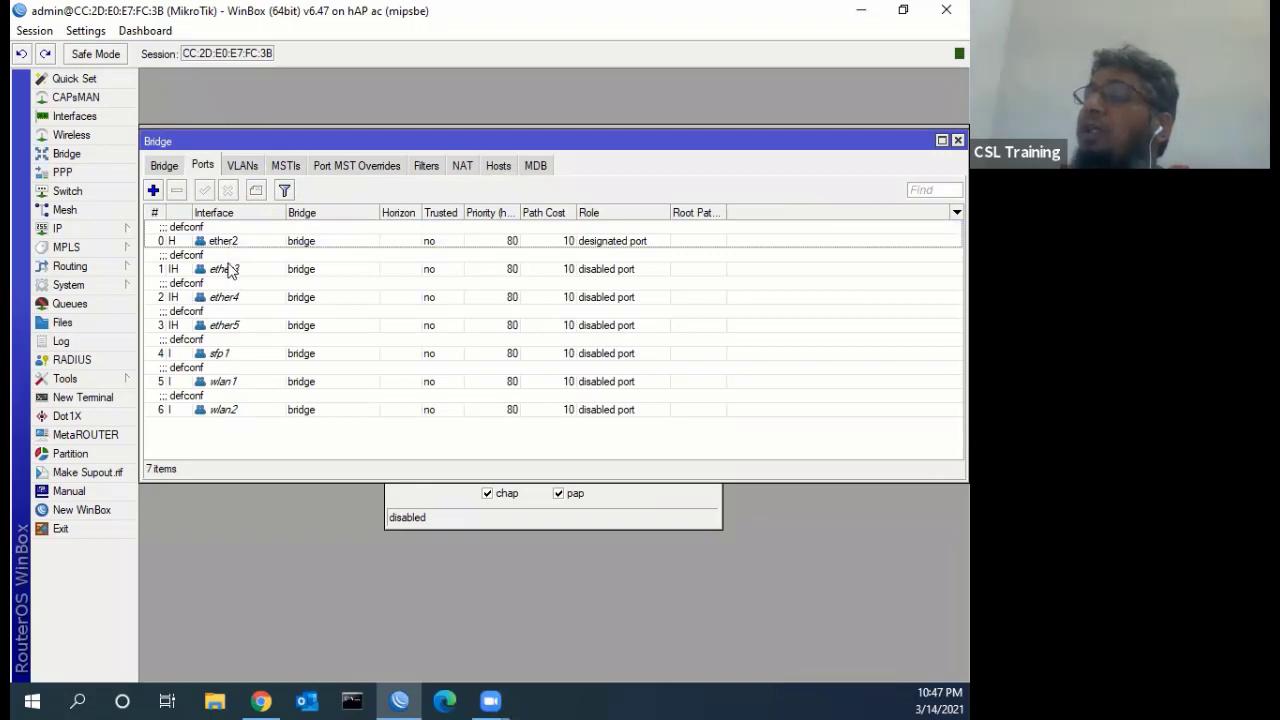
key("Down")
key("Down")
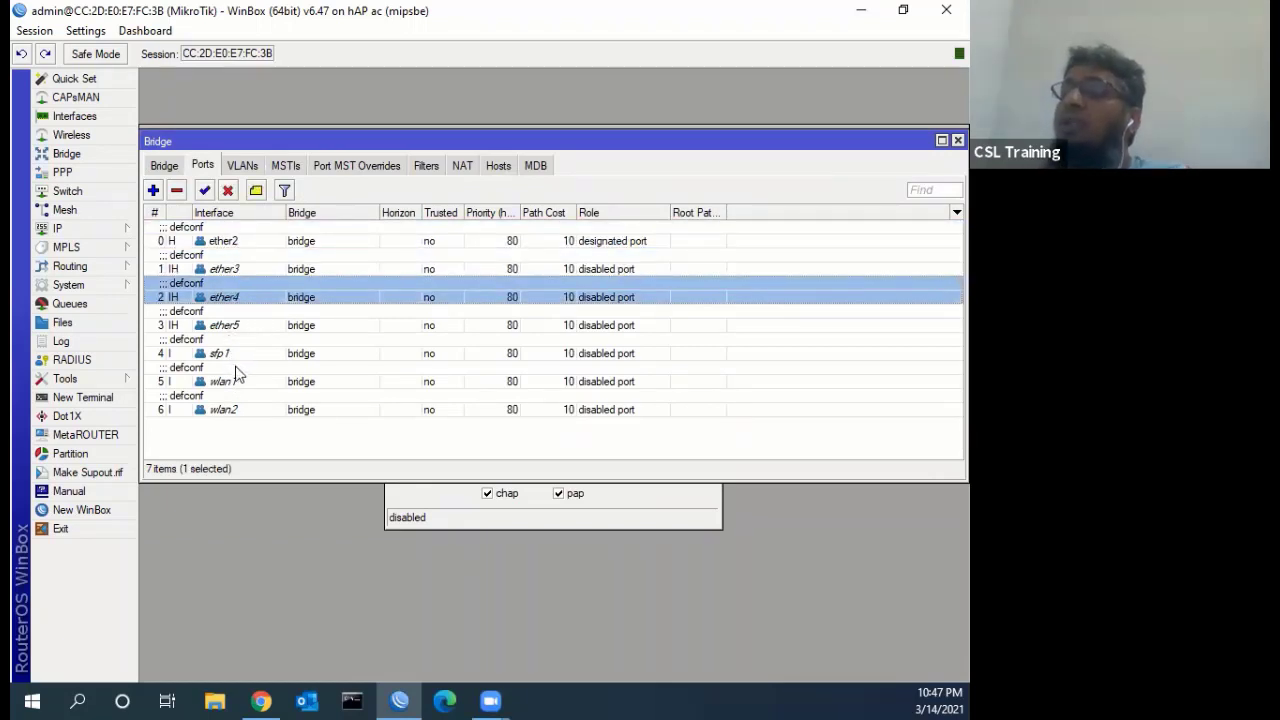
key("Down")
key("Down")
key("Down")
key("Down")
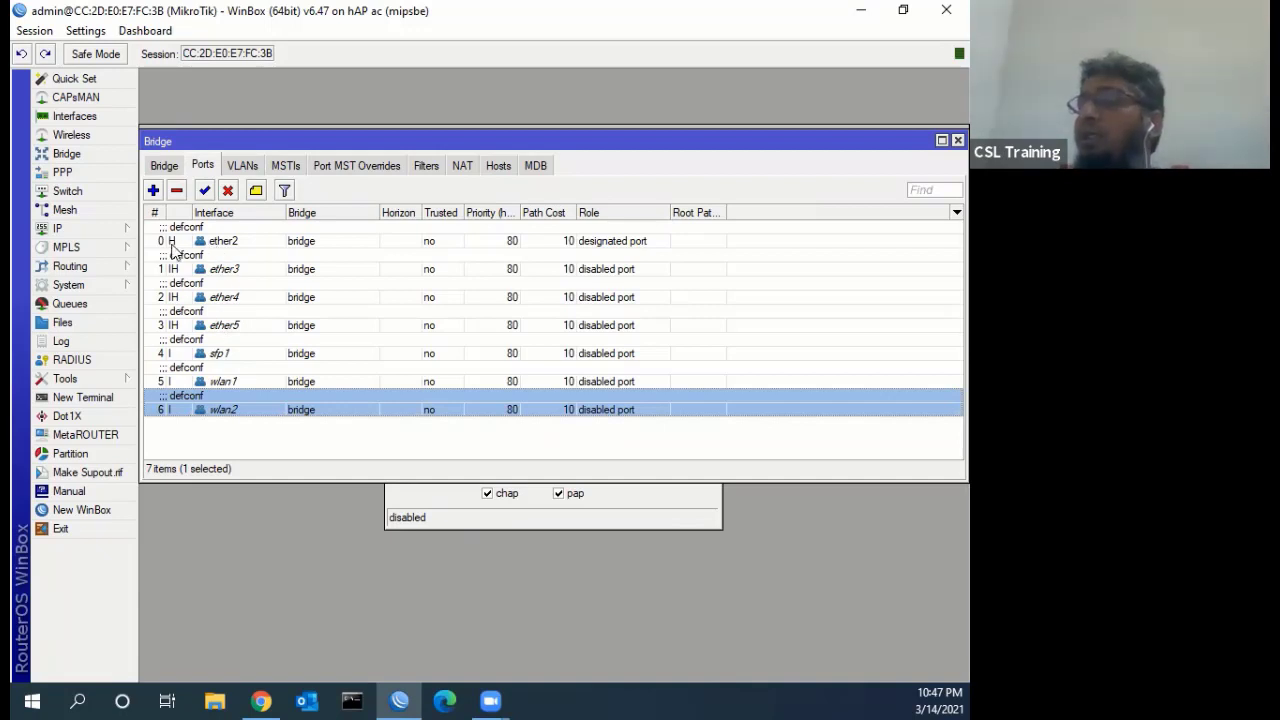
left_click(250, 272)
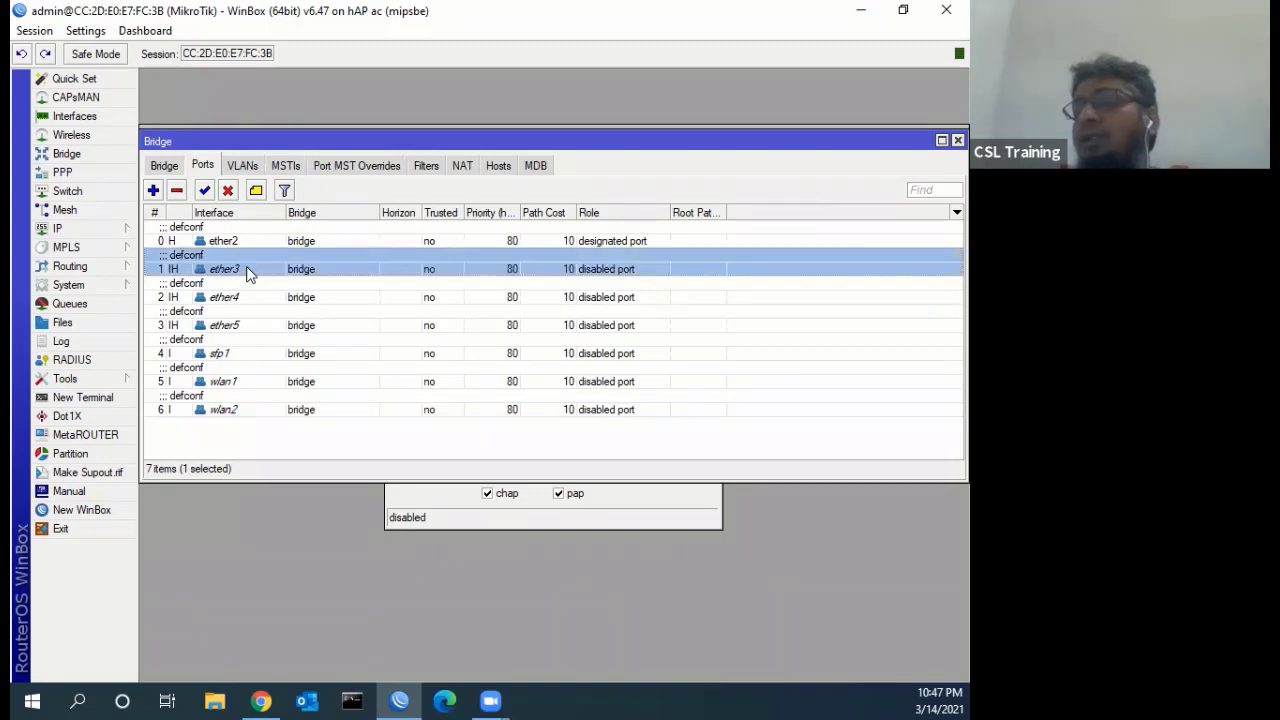
left_click(246, 389)
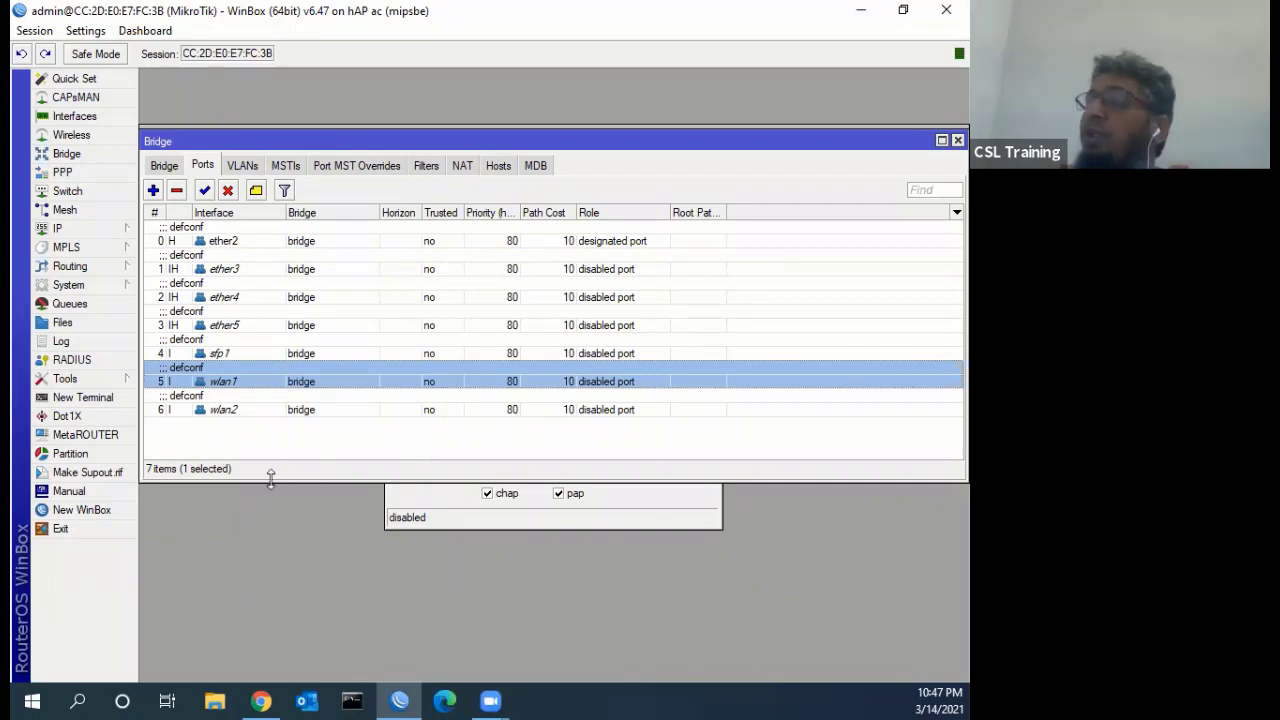
left_click(447, 499)
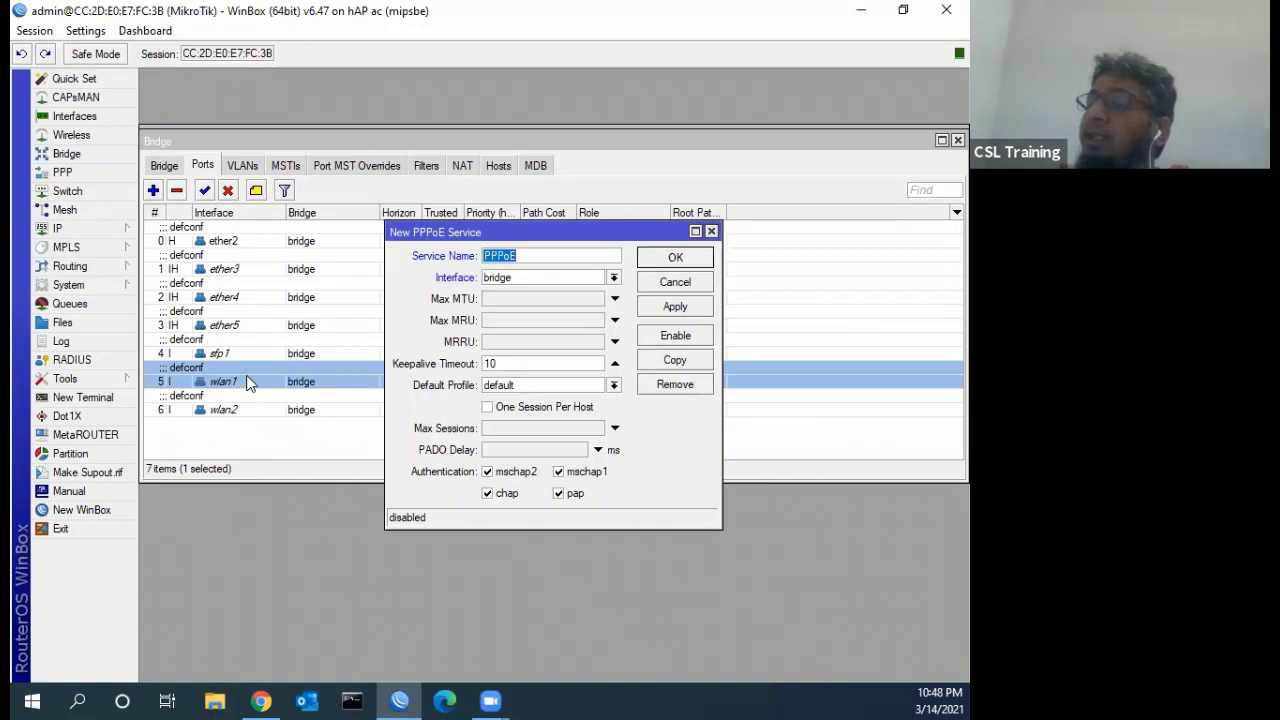
left_click(228, 190)
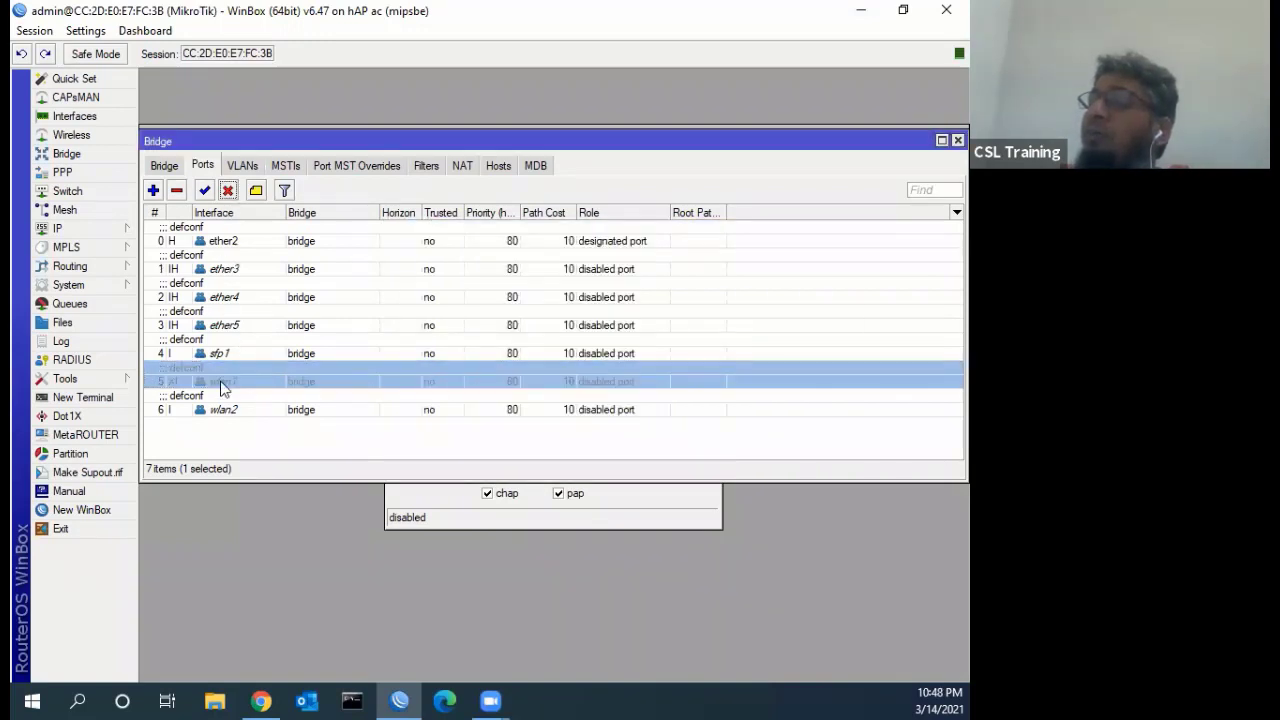
left_click(224, 410)
left_click(228, 190)
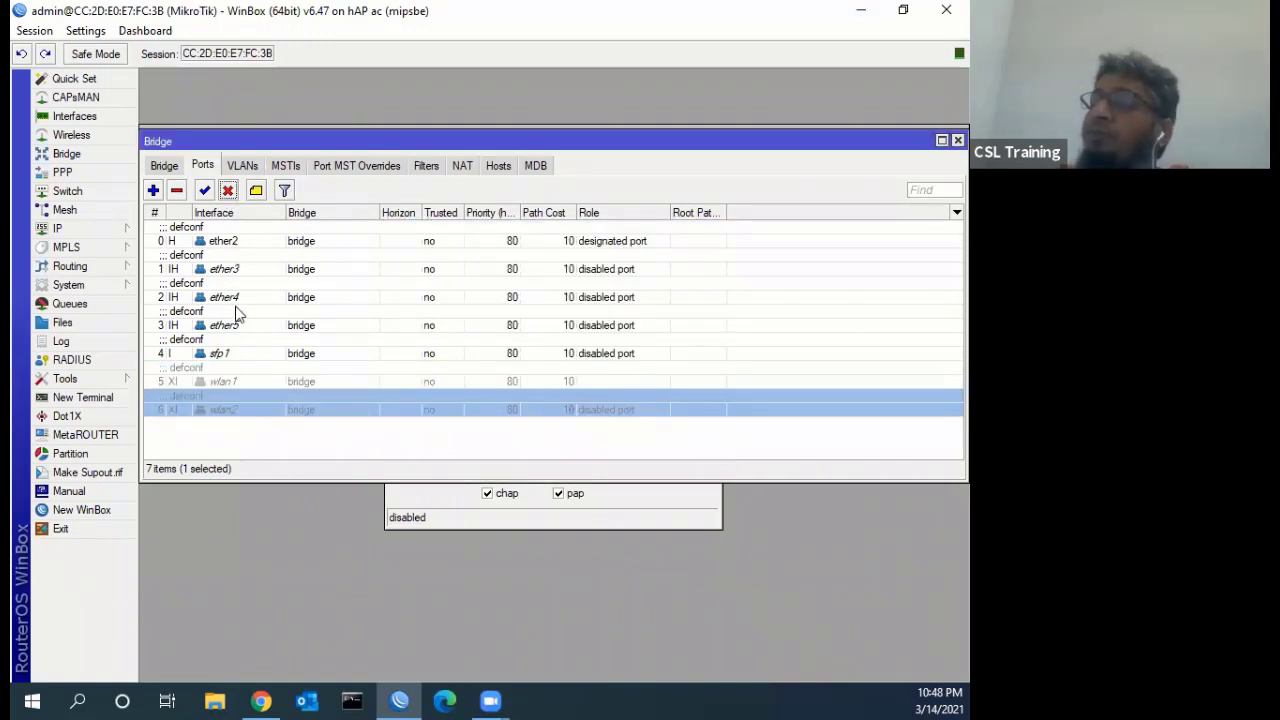
left_click(458, 517)
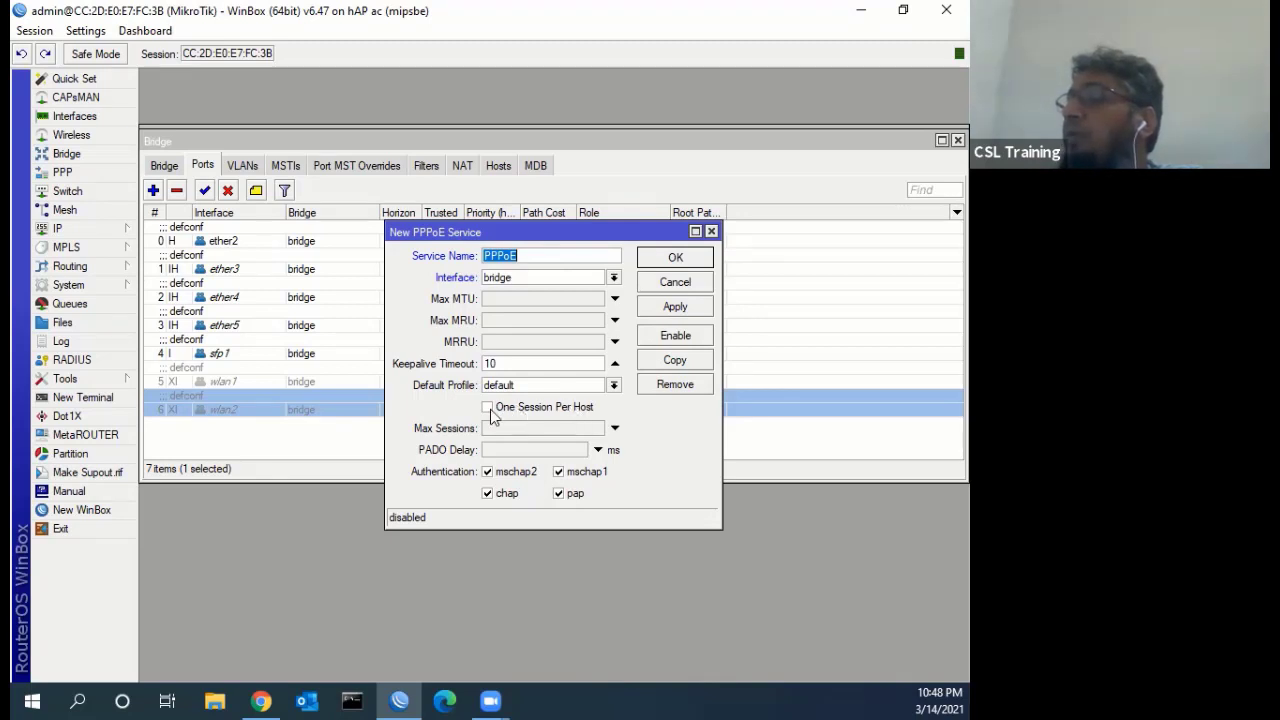
Enable One Session Per Host on the PPPoE service and save it
left_click(489, 410)
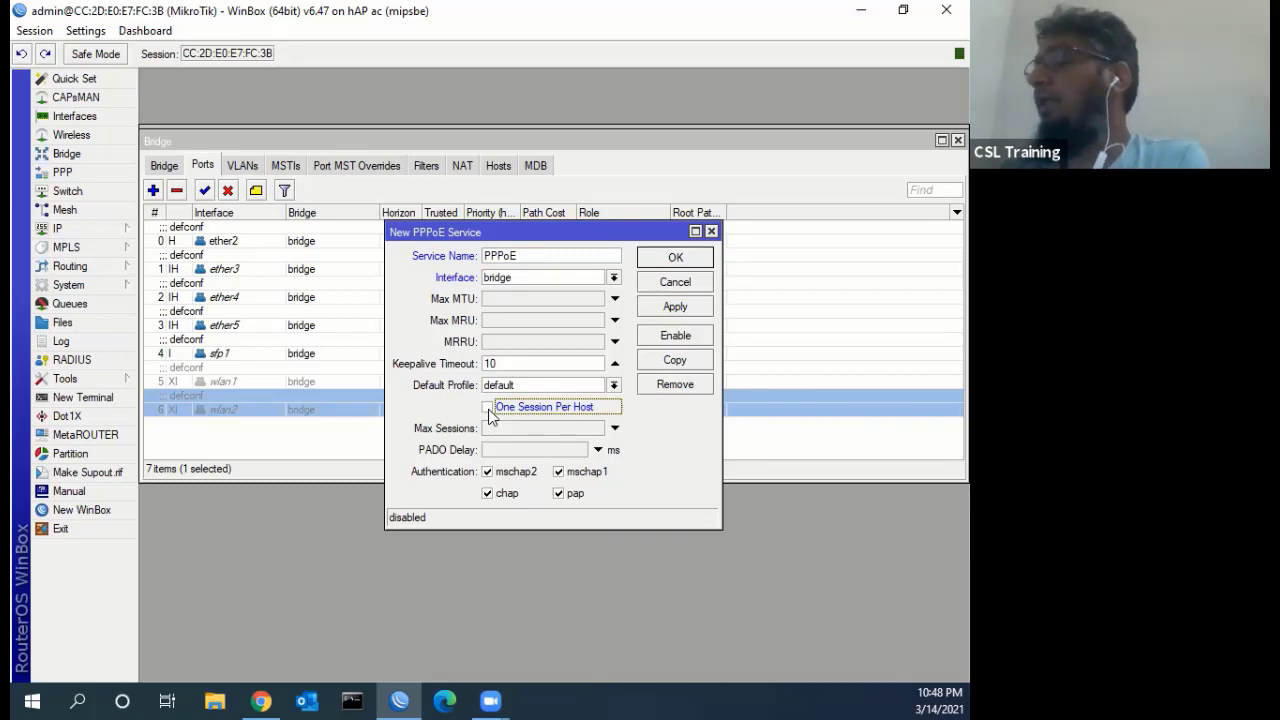
left_click(488, 408)
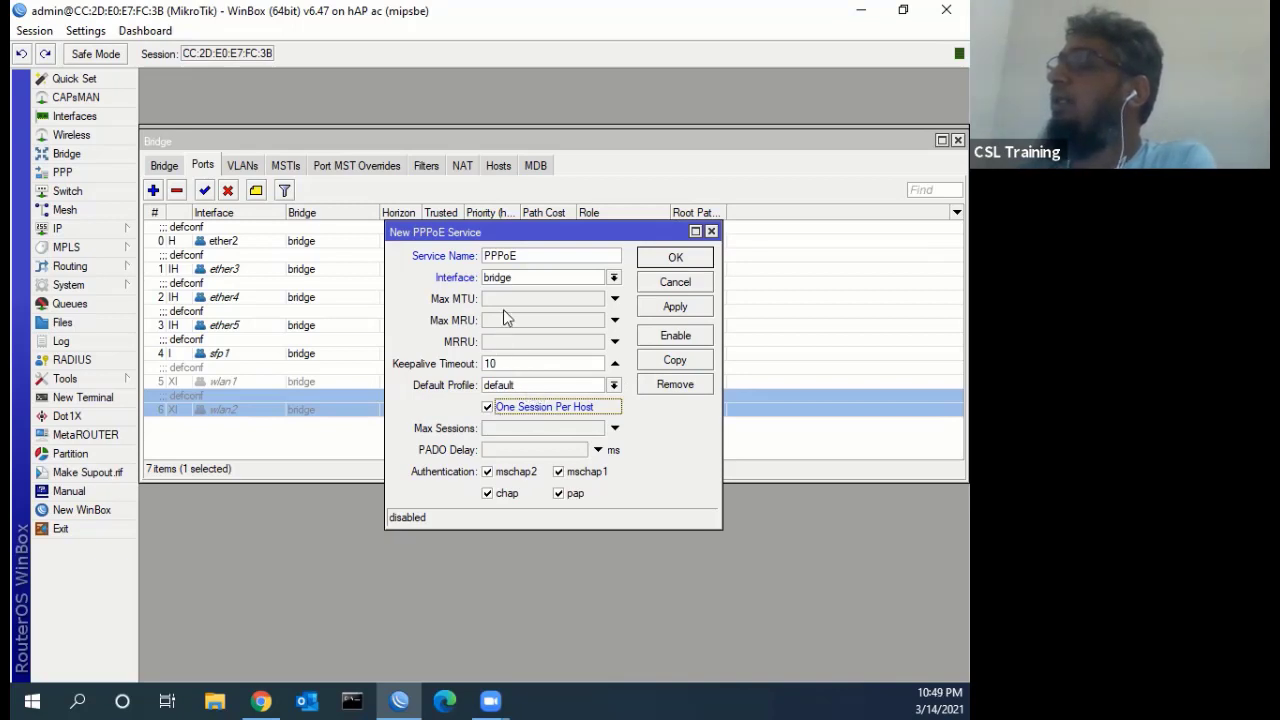
left_click(676, 309)
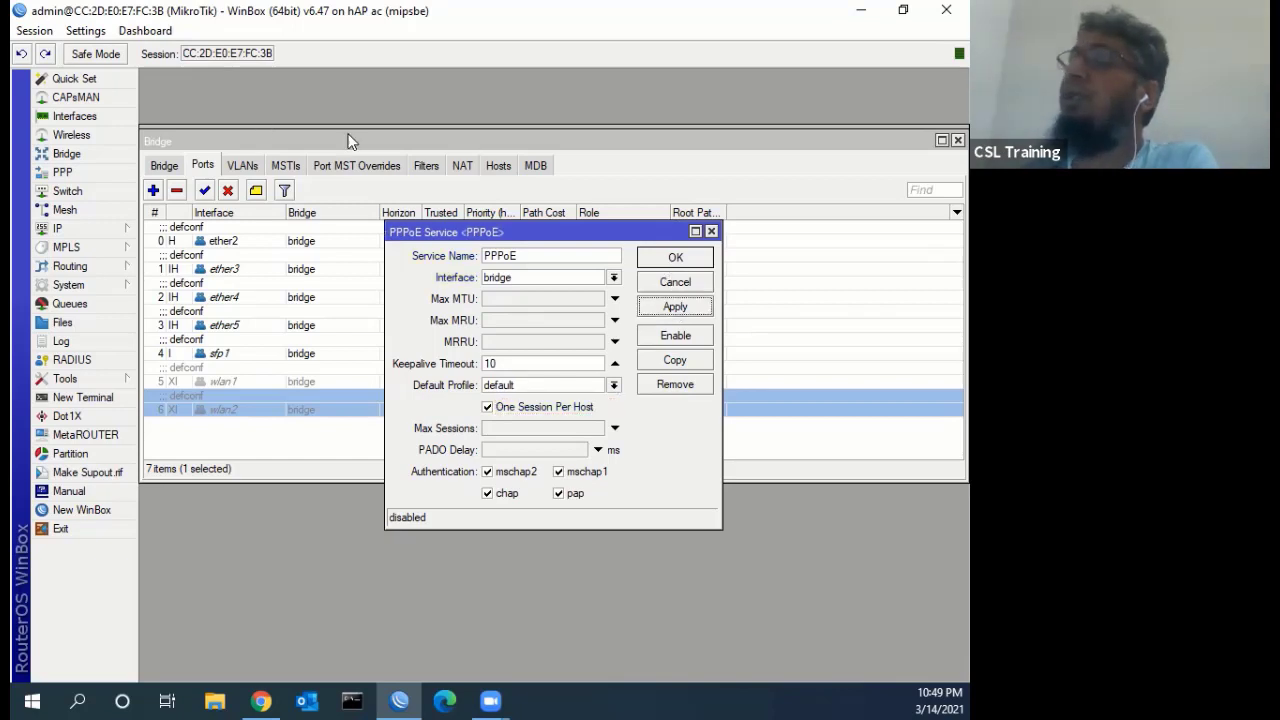
left_click(675, 258)
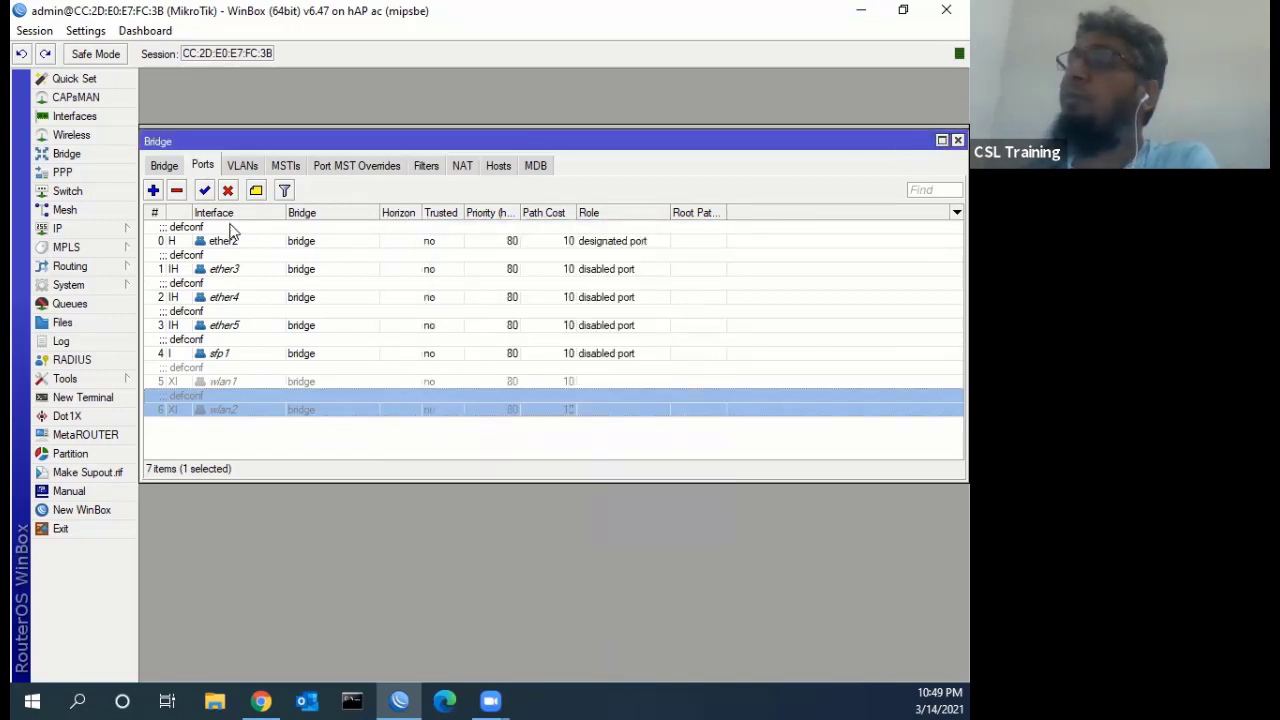
Enable the PPPoE server entry and reopen its settings
left_click(228, 222)
left_click(214, 220)
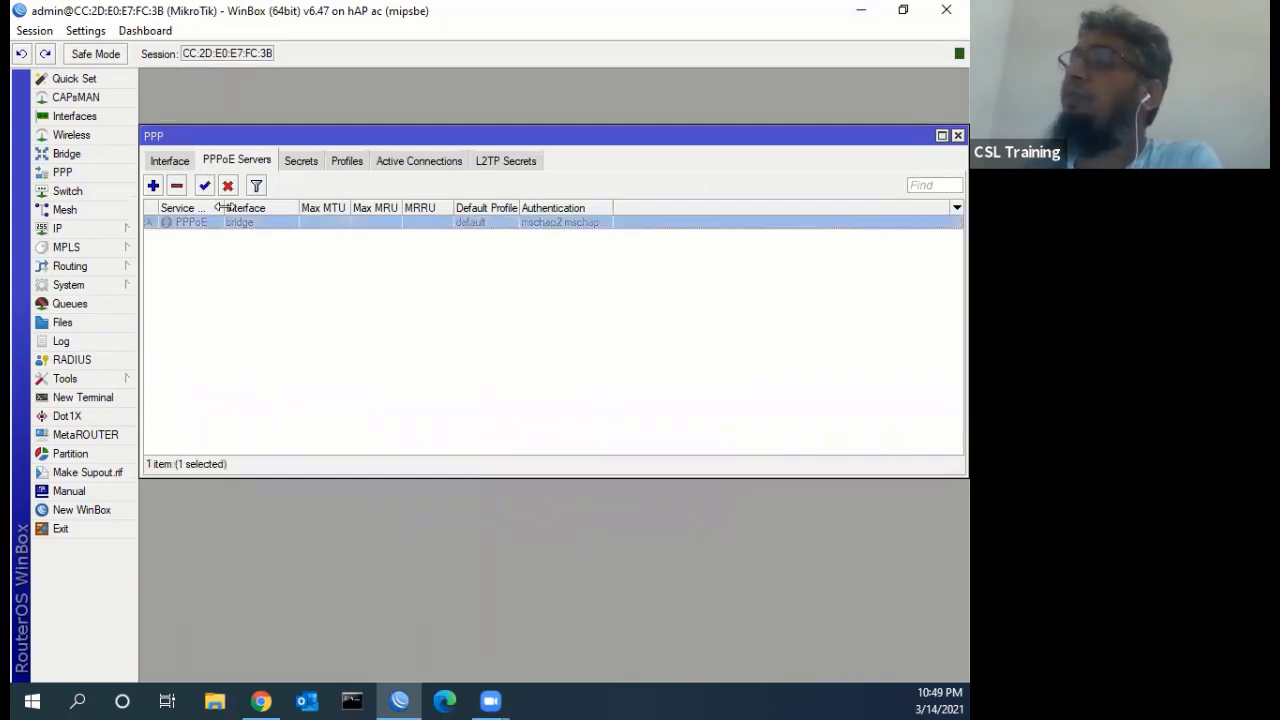
left_click(204, 186)
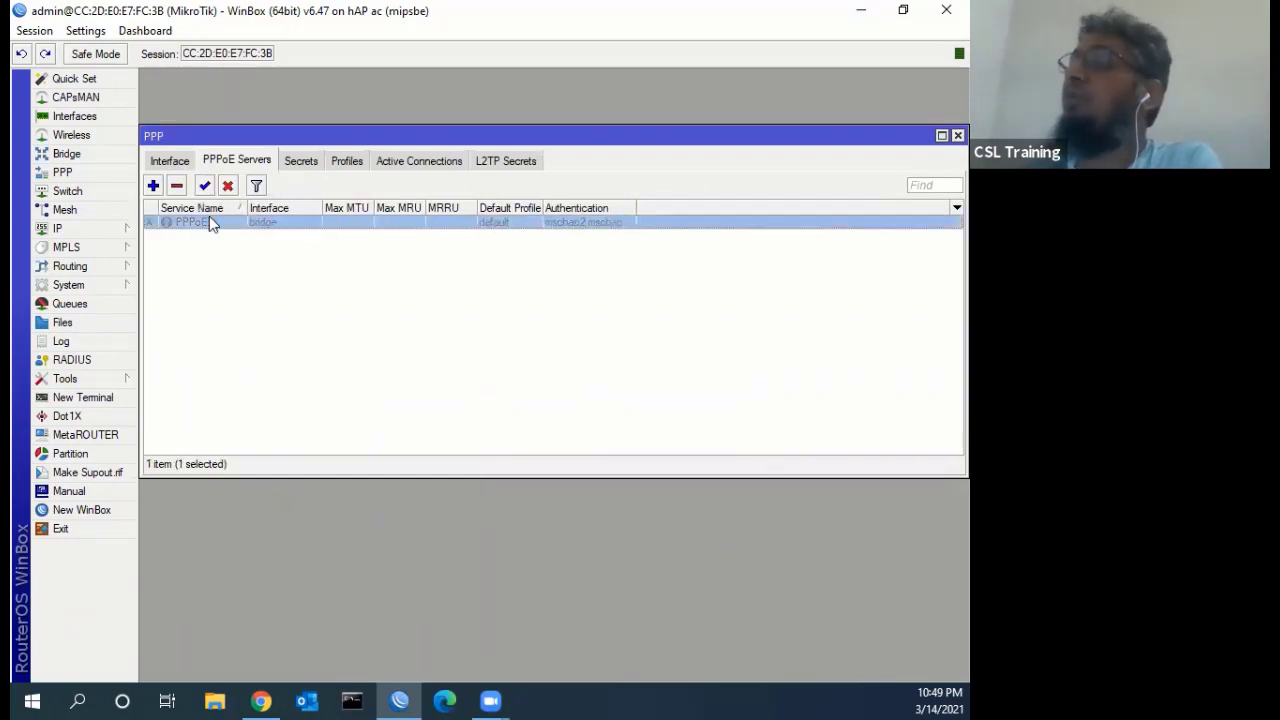
double_click(209, 222)
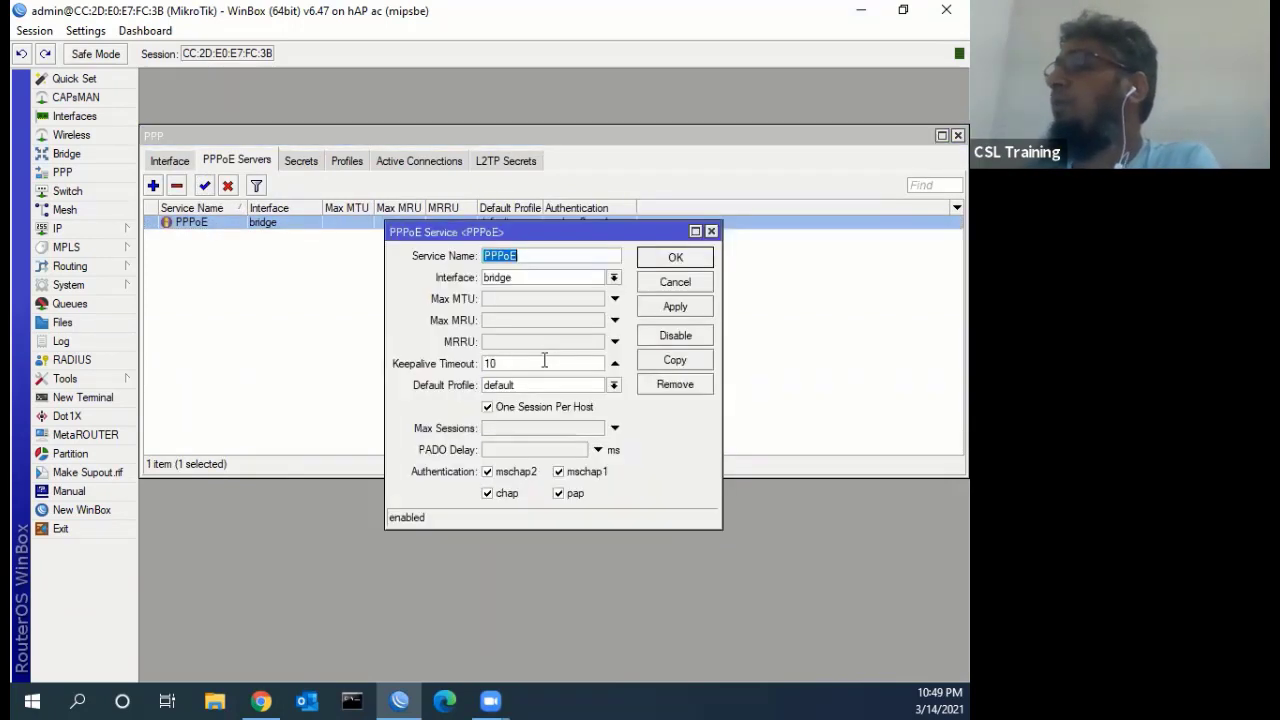
left_click(487, 491)
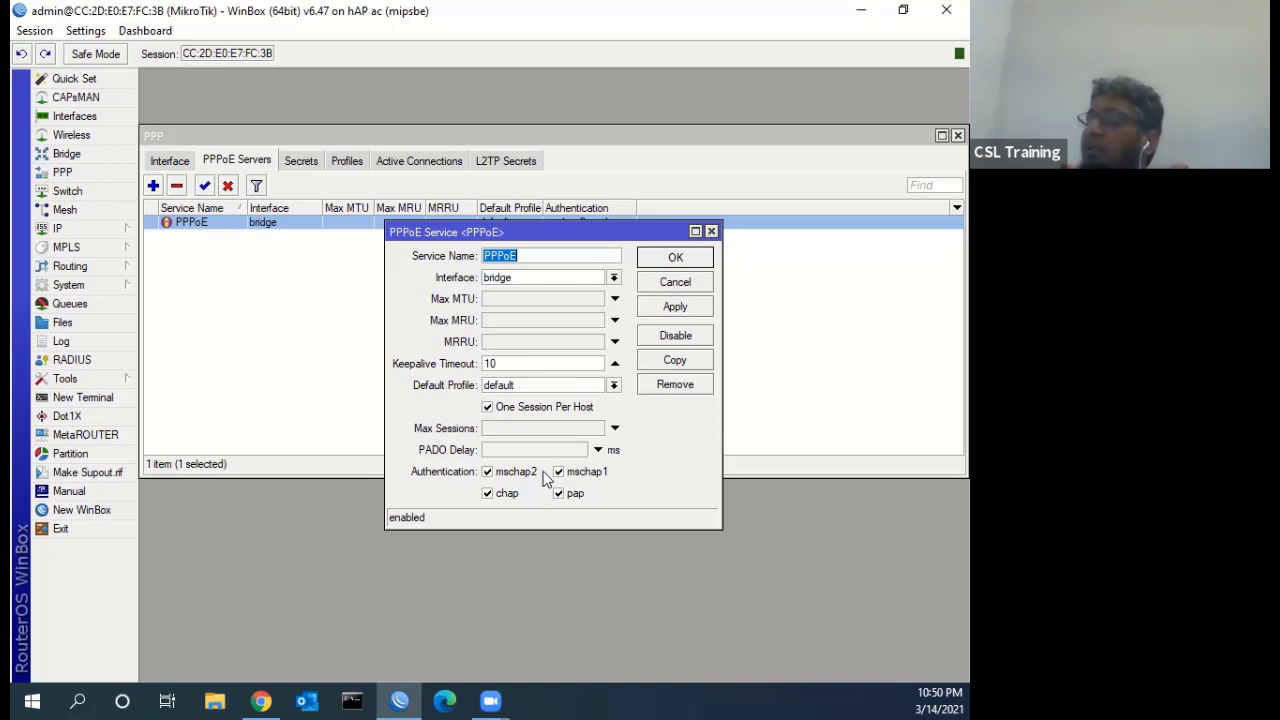
Untick mschap2 and mschap1, leaving only chap and pap authentication
left_click(492, 475)
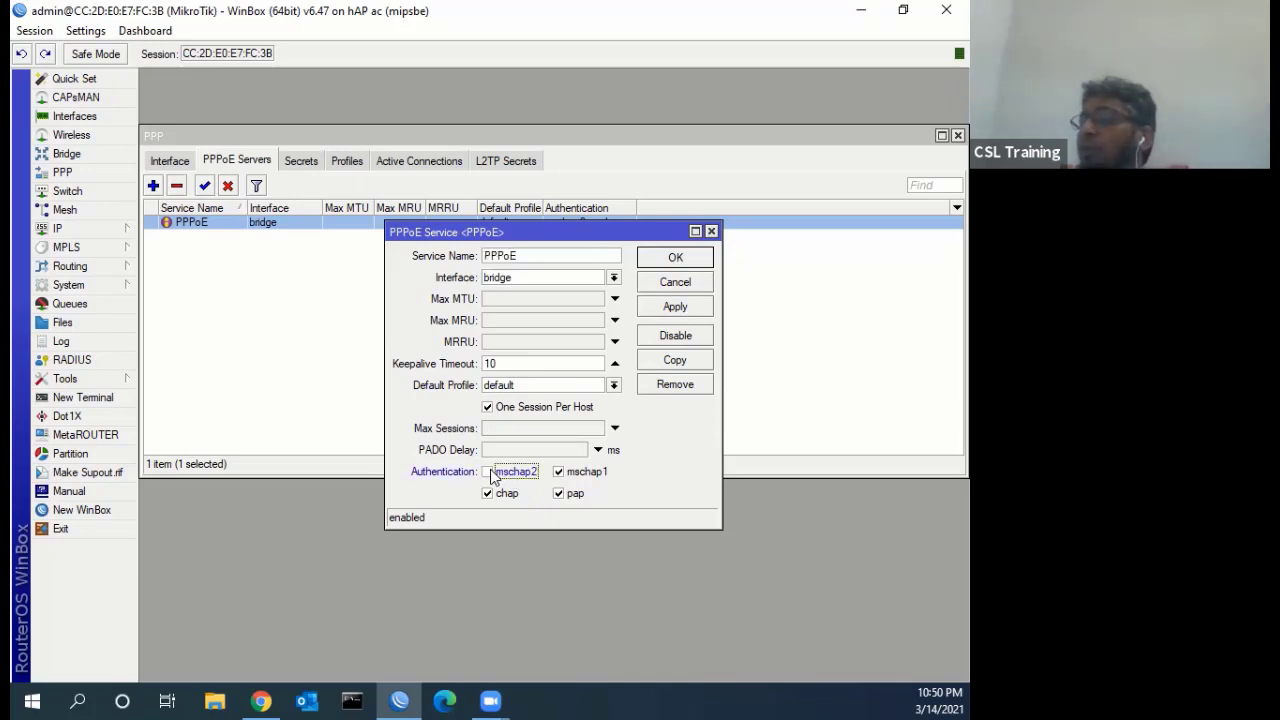
left_click(571, 474)
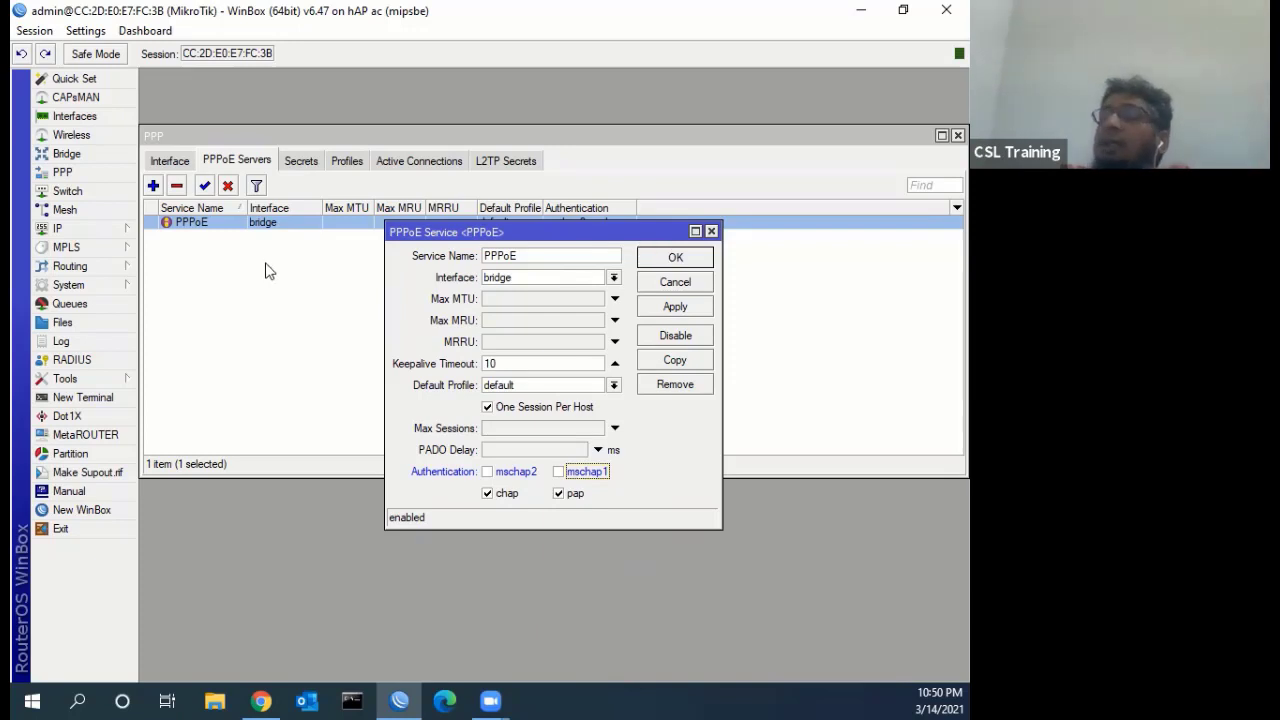
Save the chap/pap-only PPPoE service and show the PPP Profiles list
key("Return")
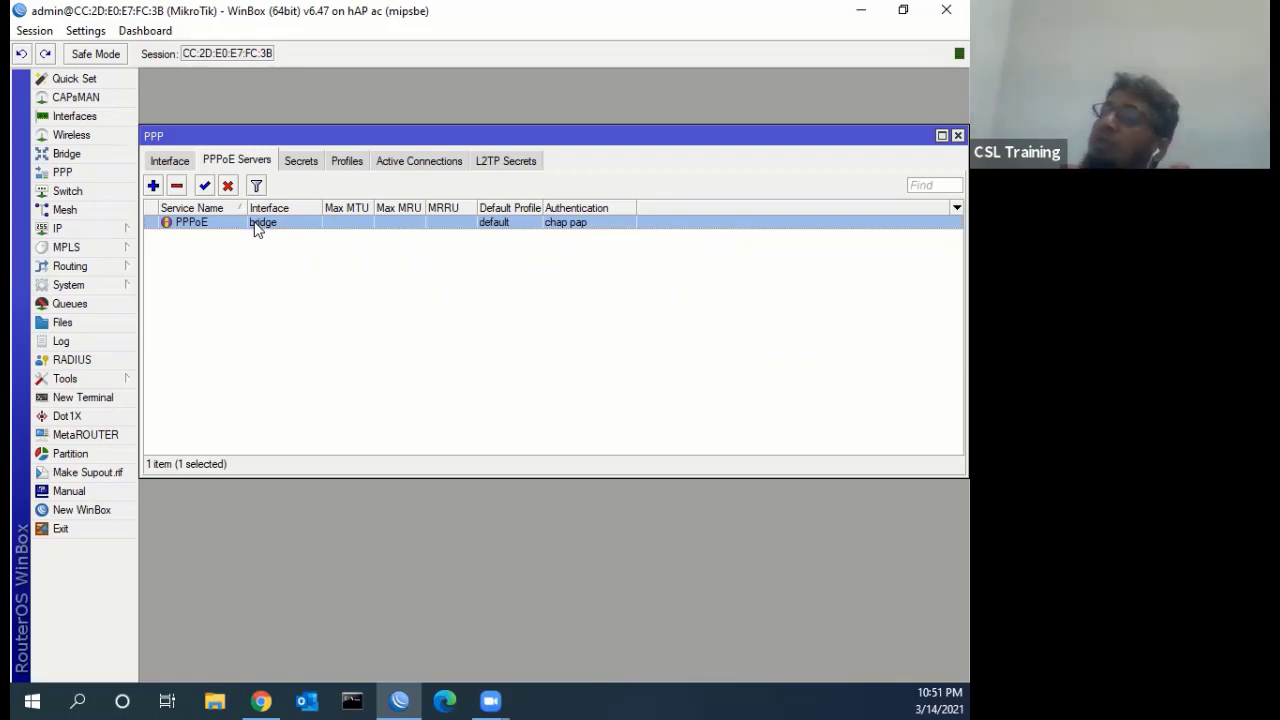
left_click(345, 162)
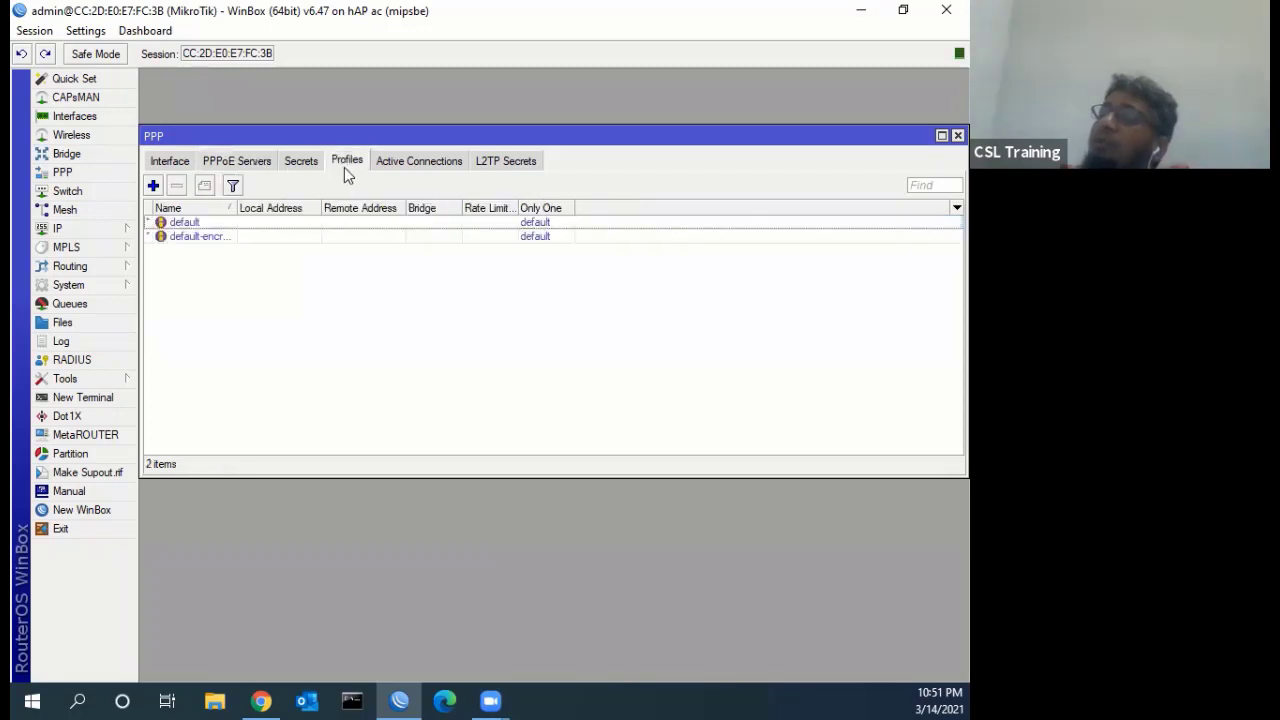
Create PPP profile 1MB with local 10.10.10.1, remote 10.10.10.2 and DNS 8.8.8.8
left_click(153, 185)
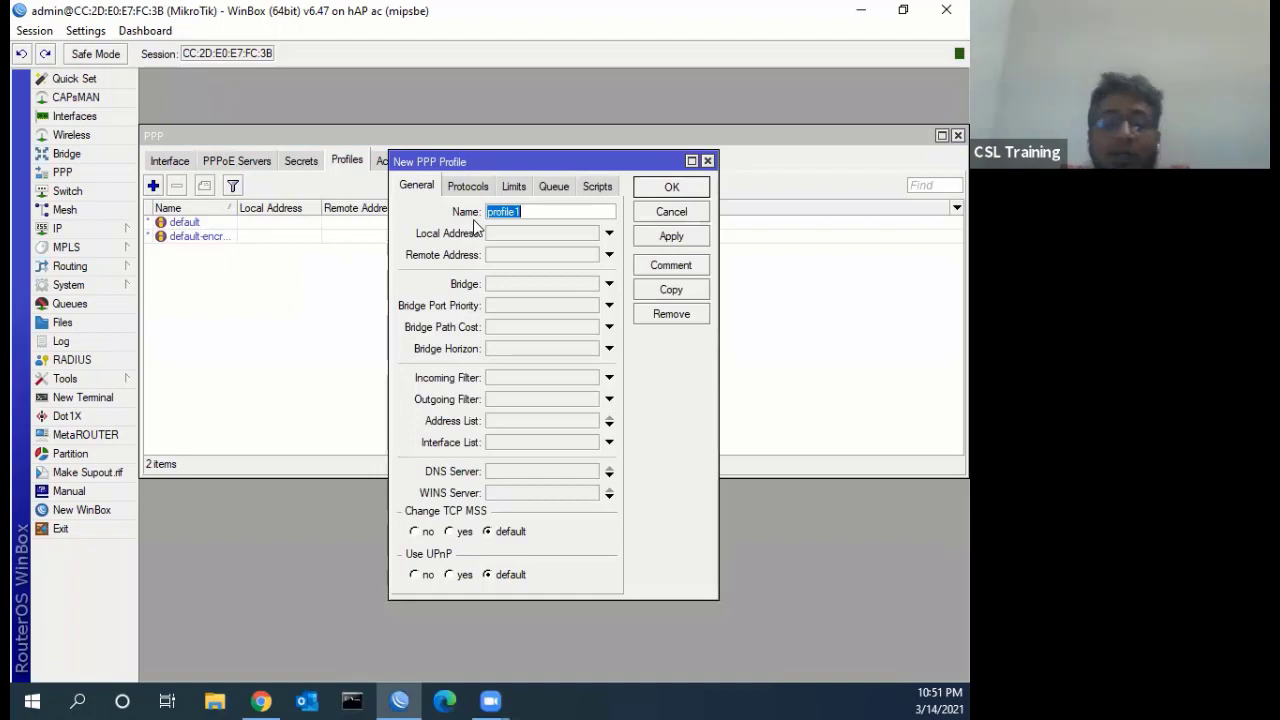
type("1MB")
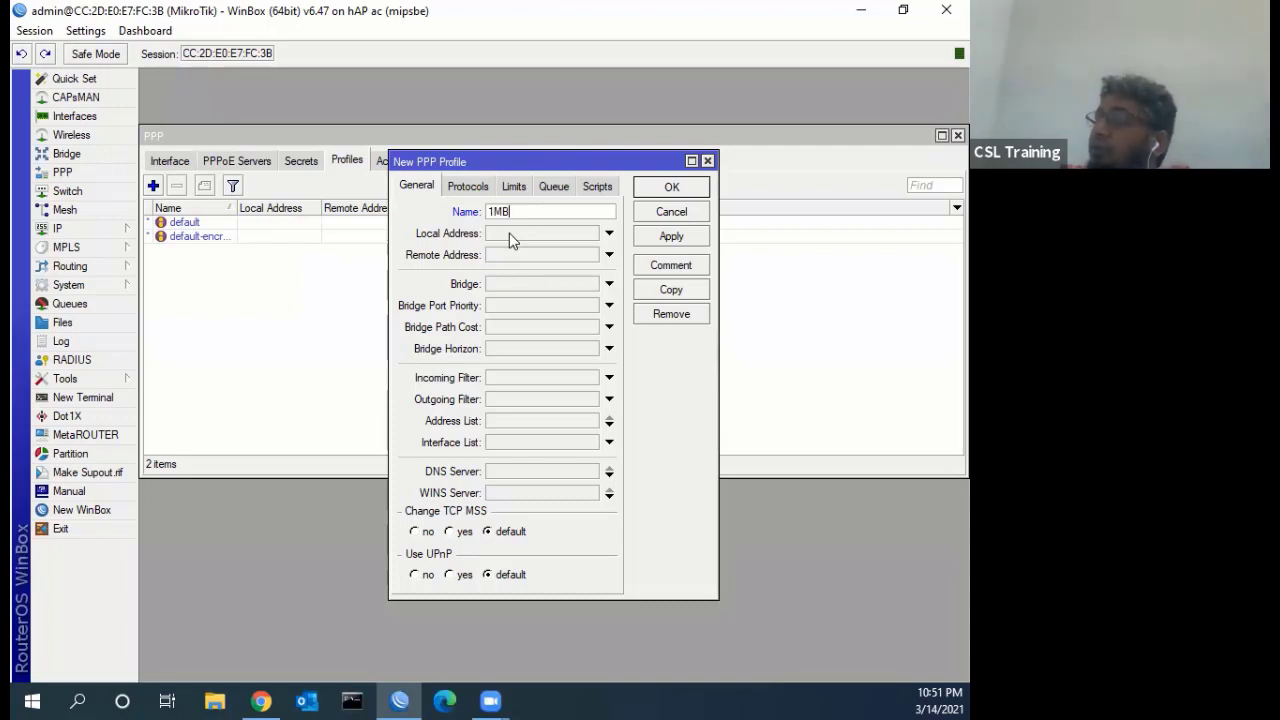
left_click(509, 233)
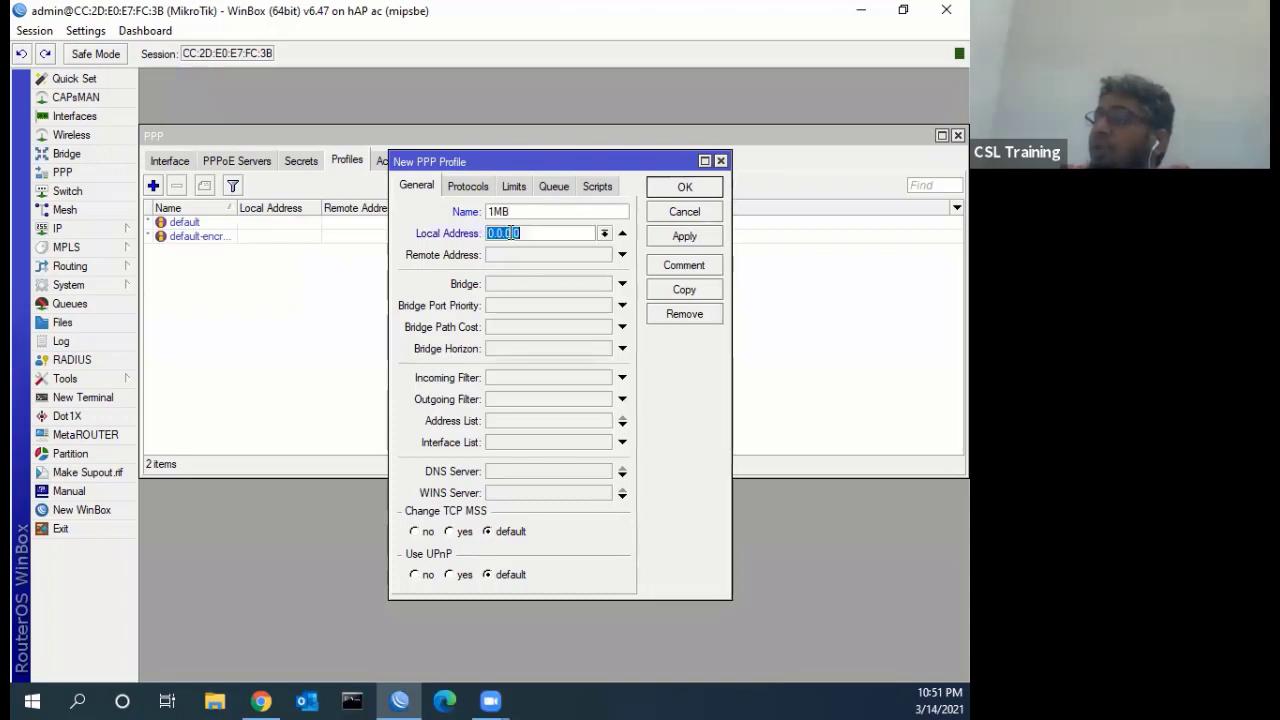
type("10")
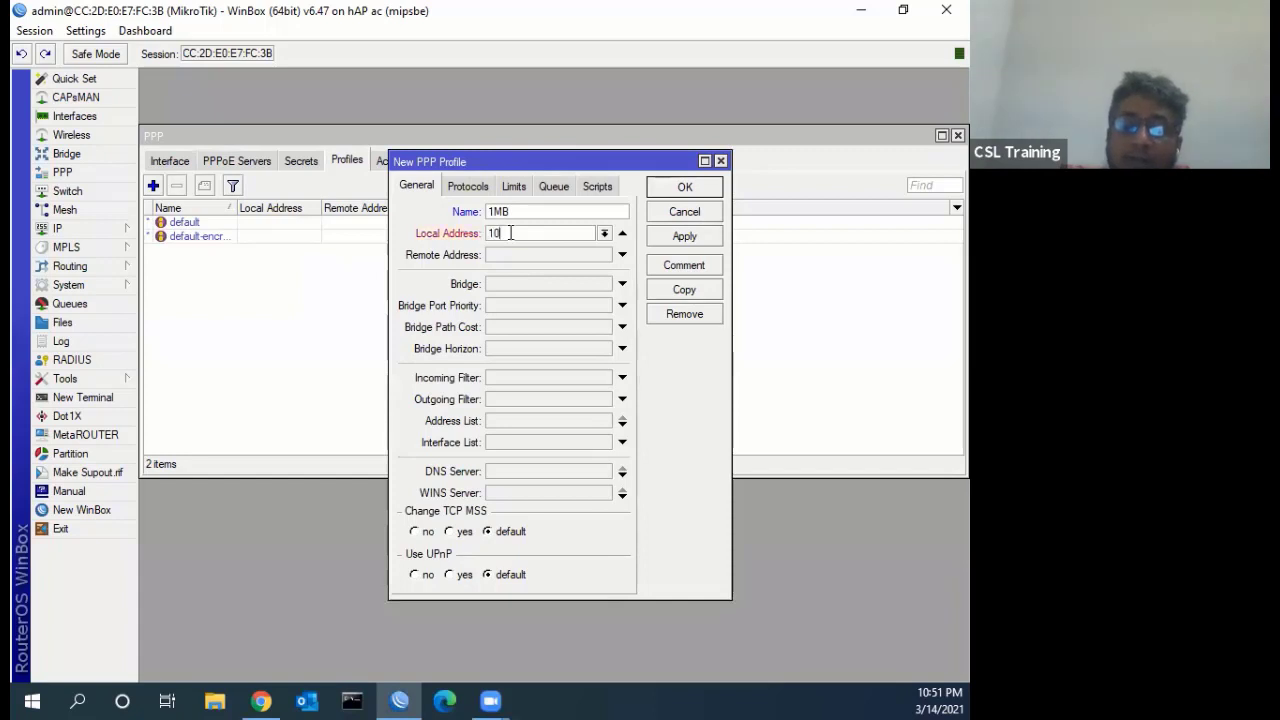
type(".10.10.1")
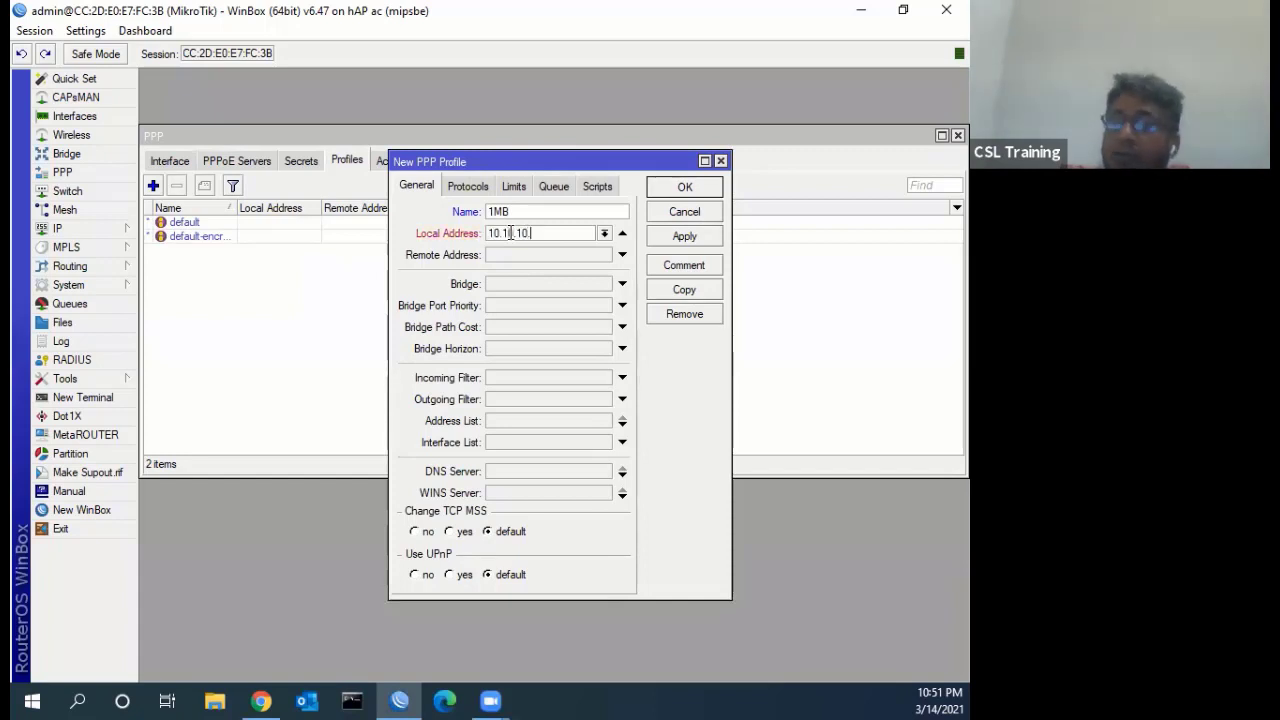
left_click(505, 259)
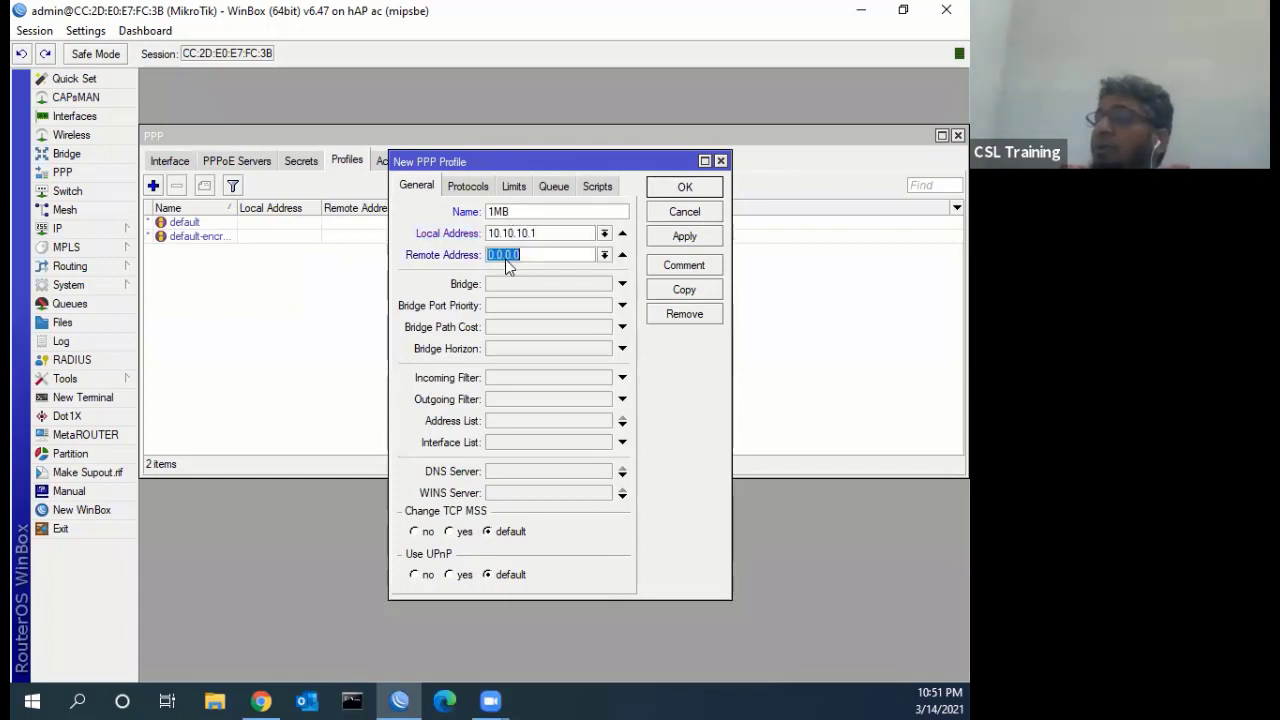
type("10")
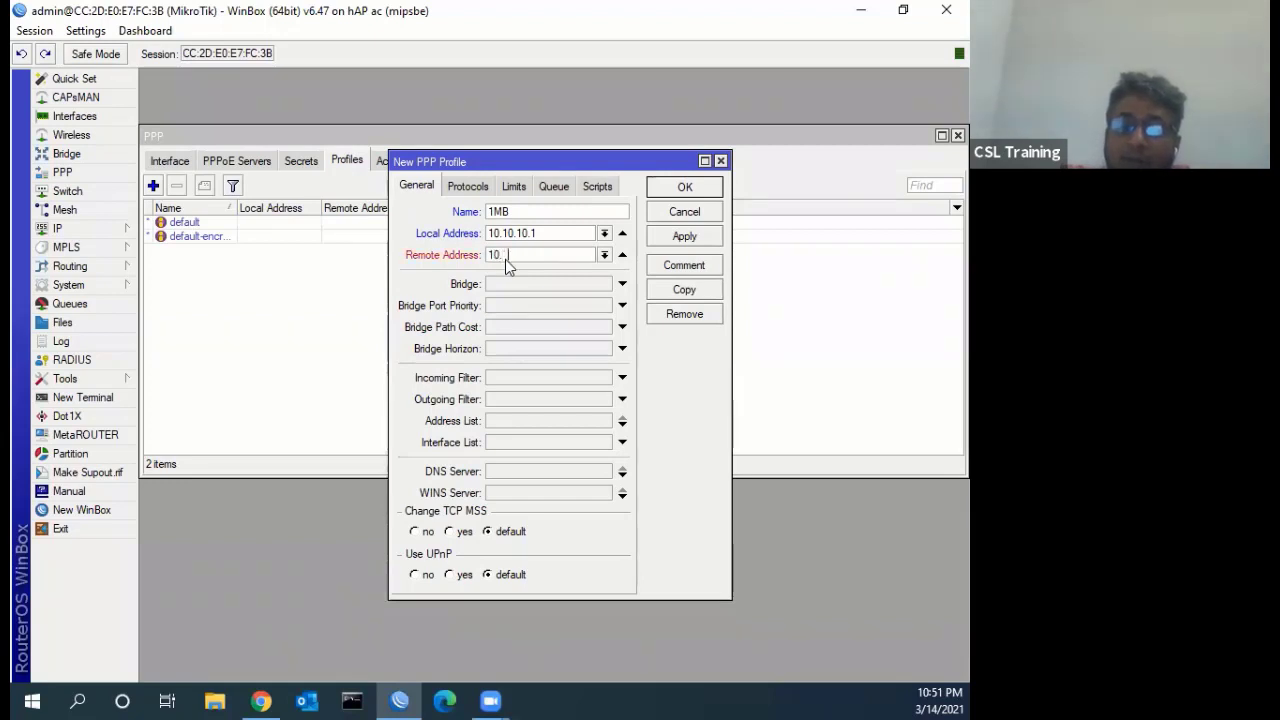
type(".10.10.2")
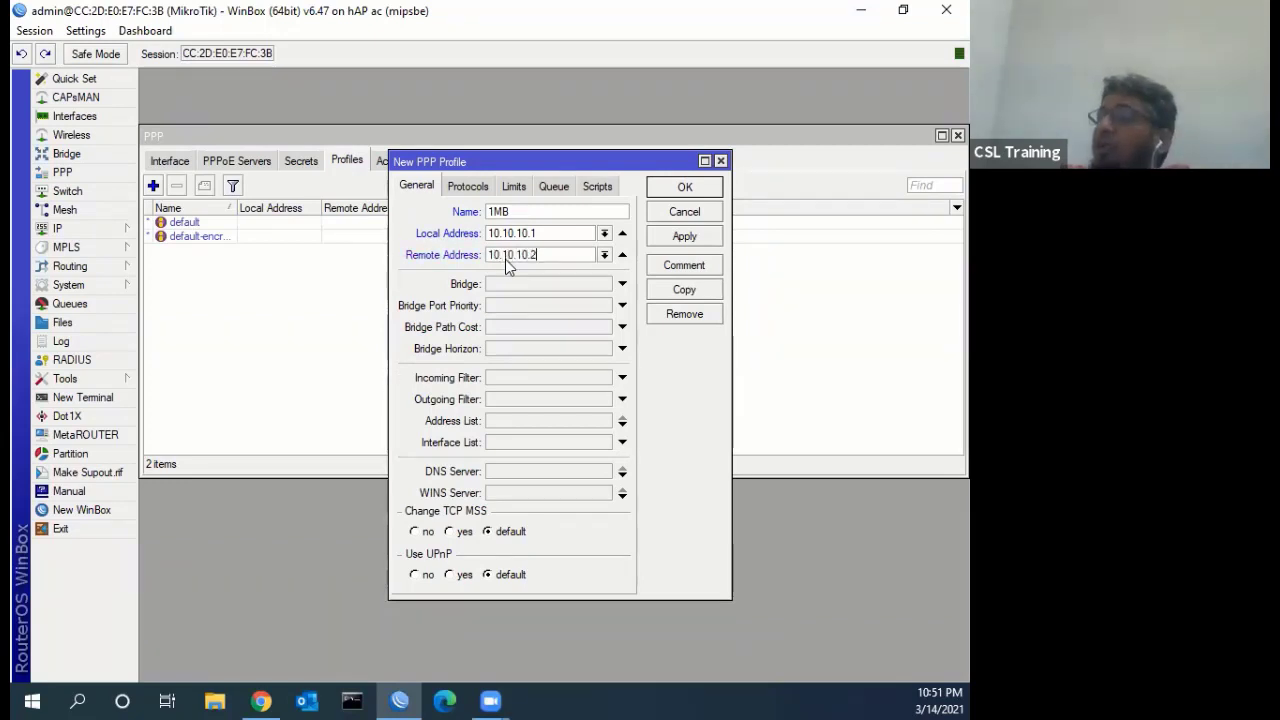
left_click(504, 478)
type("8.8.8.8")
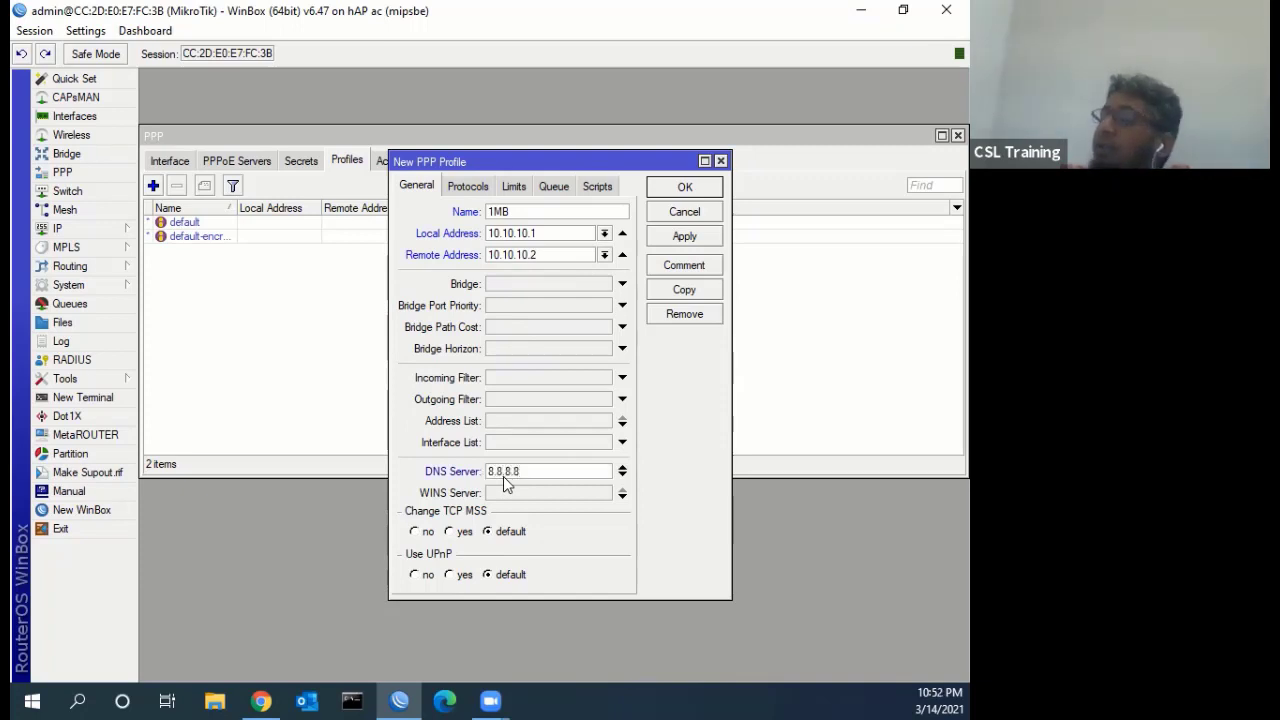
Enter a rate limit of 1M on the 1MB profile's Limits tab
left_click(471, 187)
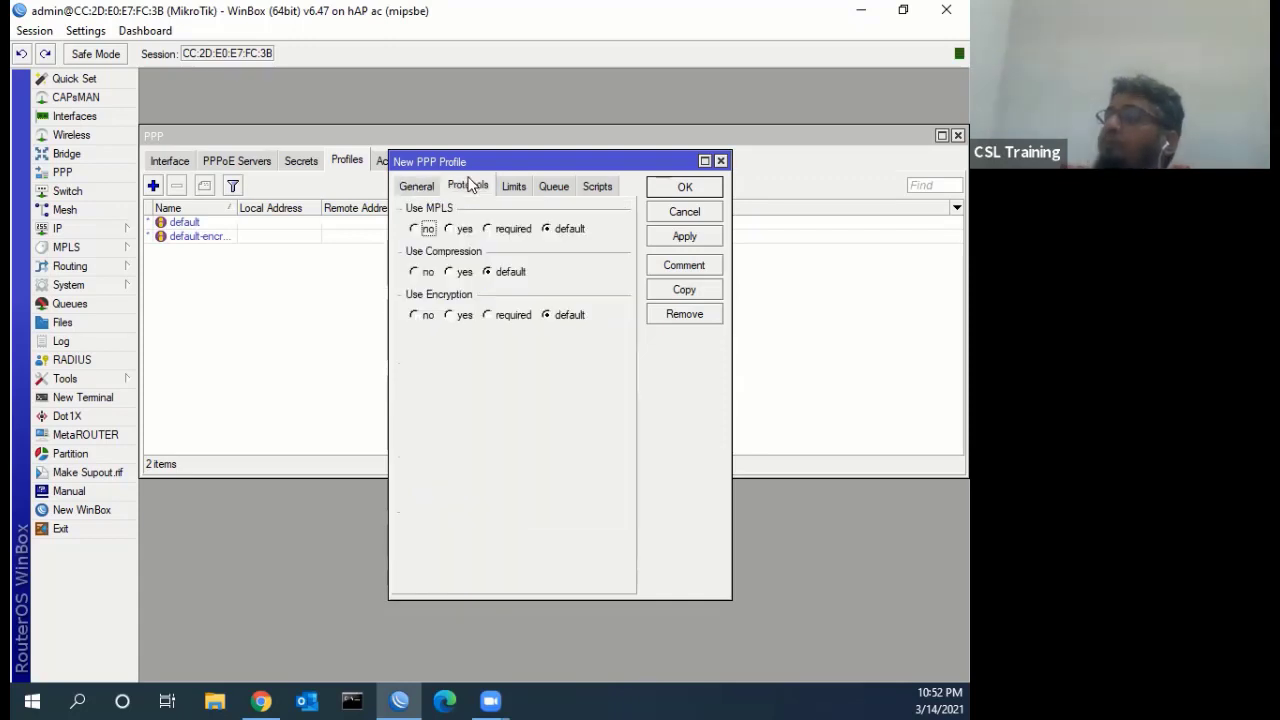
left_click(419, 188)
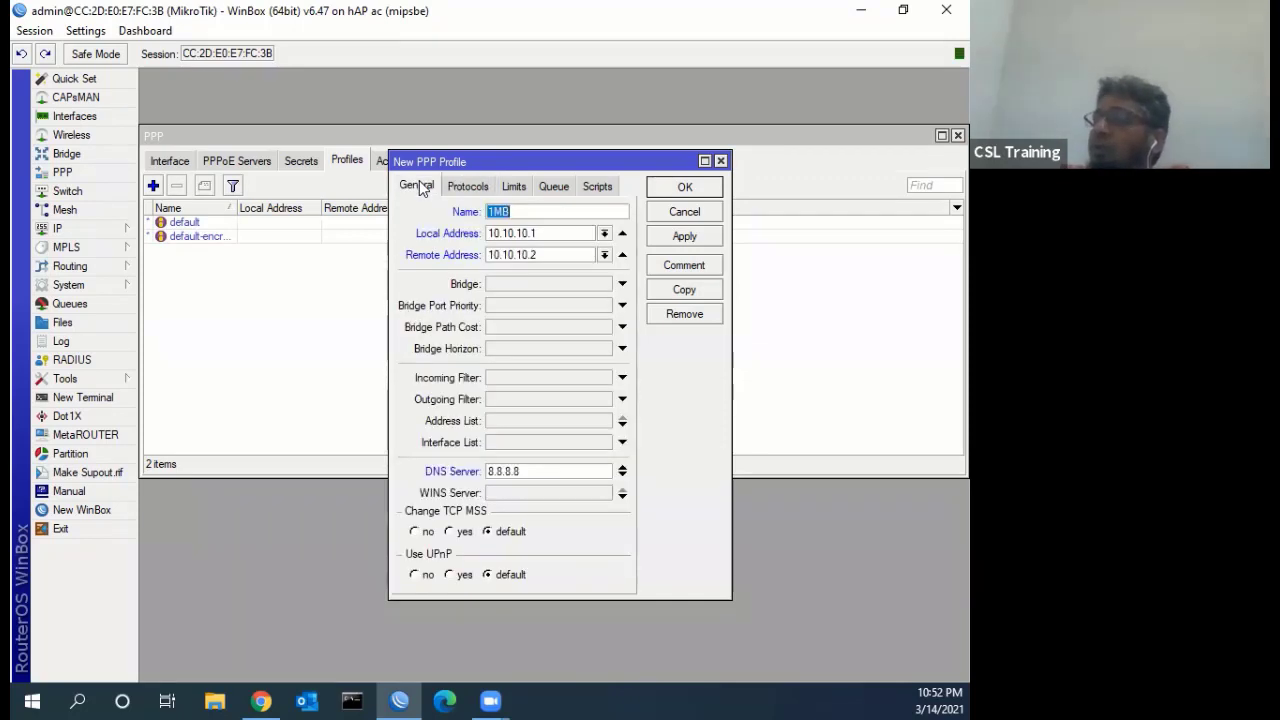
left_click(477, 188)
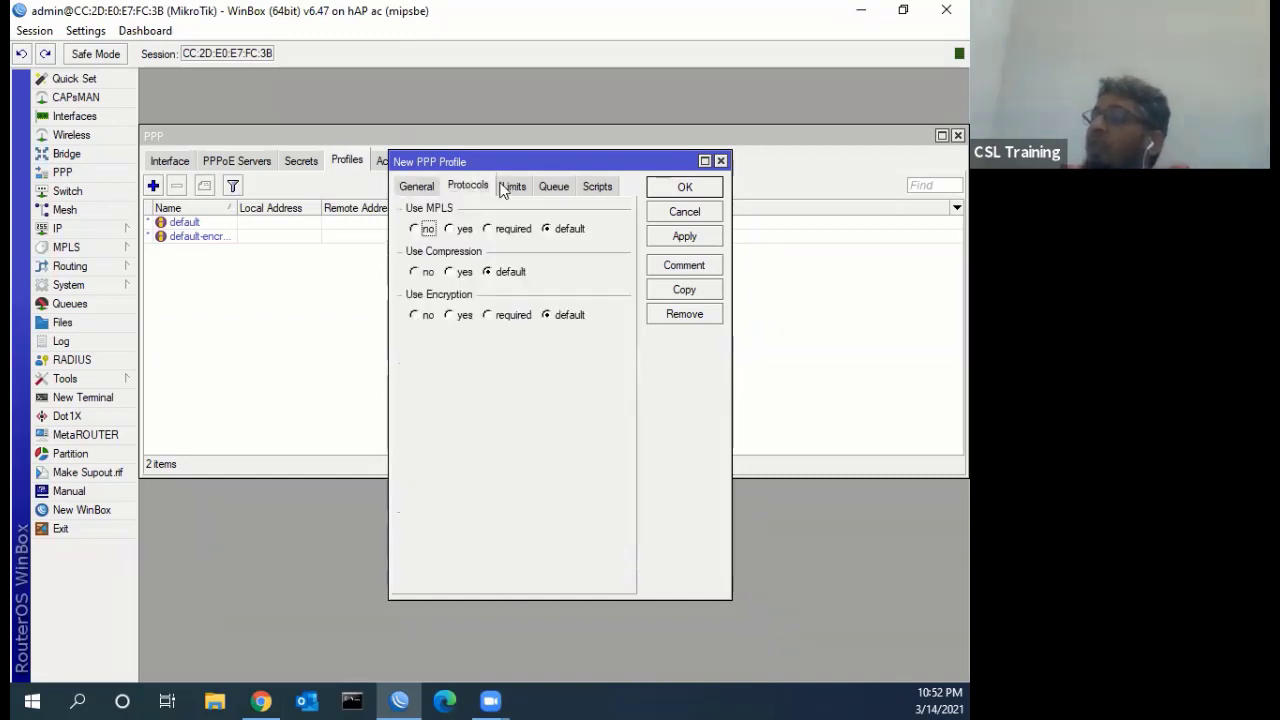
left_click(514, 188)
left_click(494, 263)
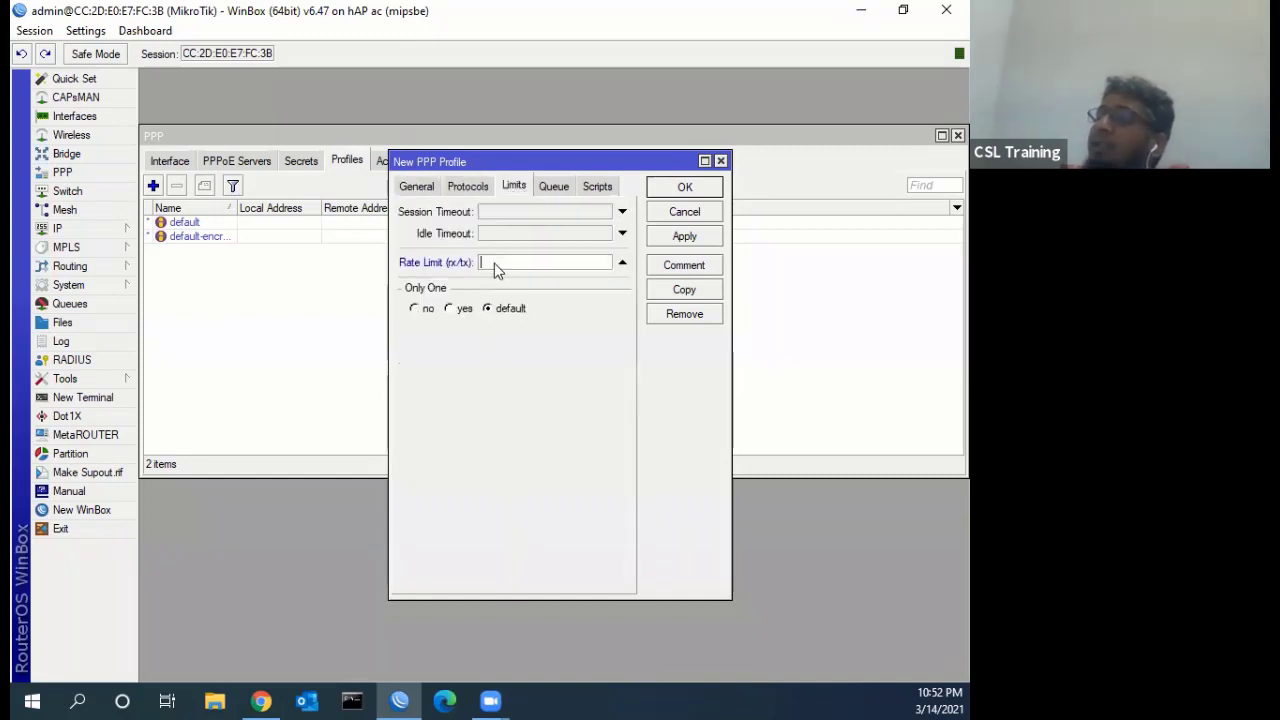
type("1")
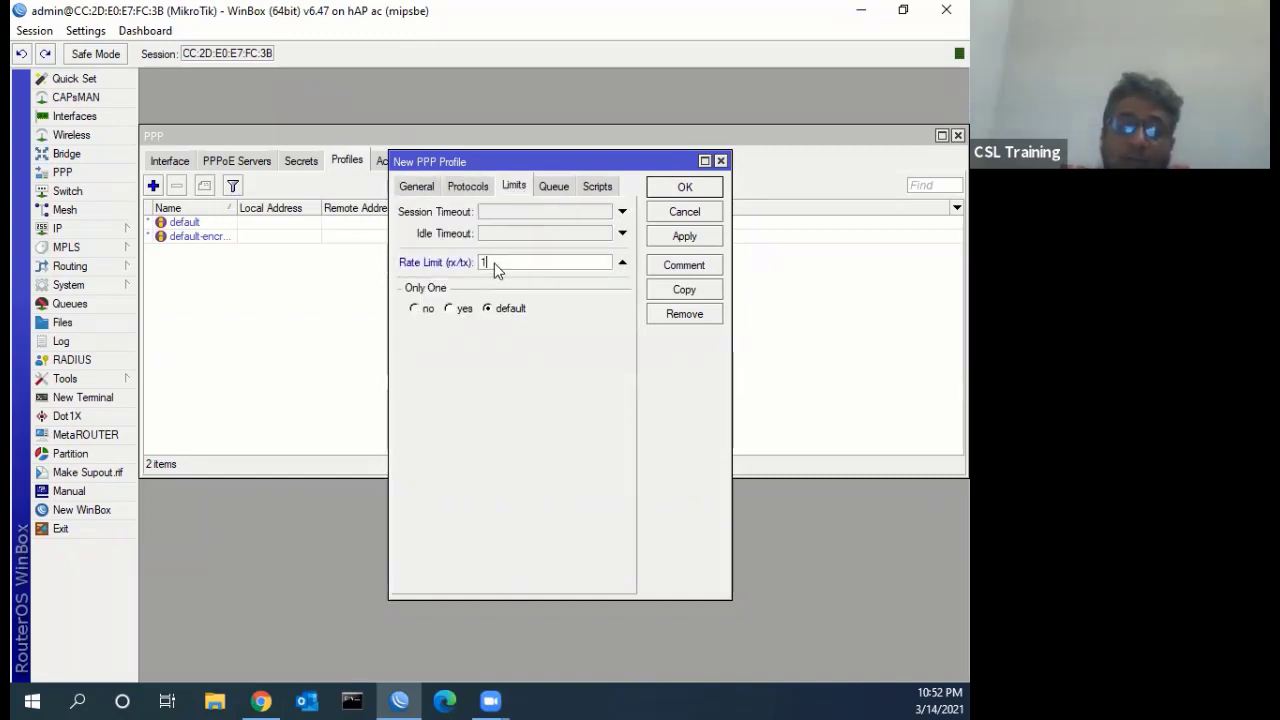
type("M")
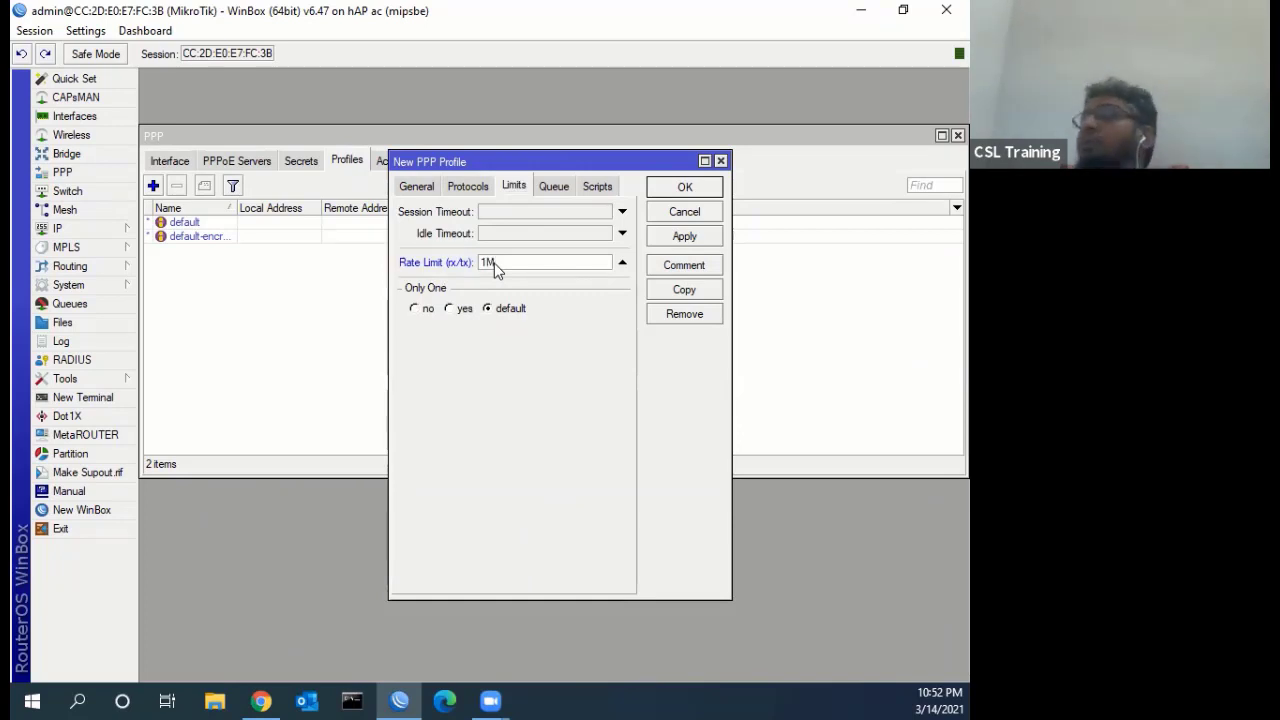
type("/")
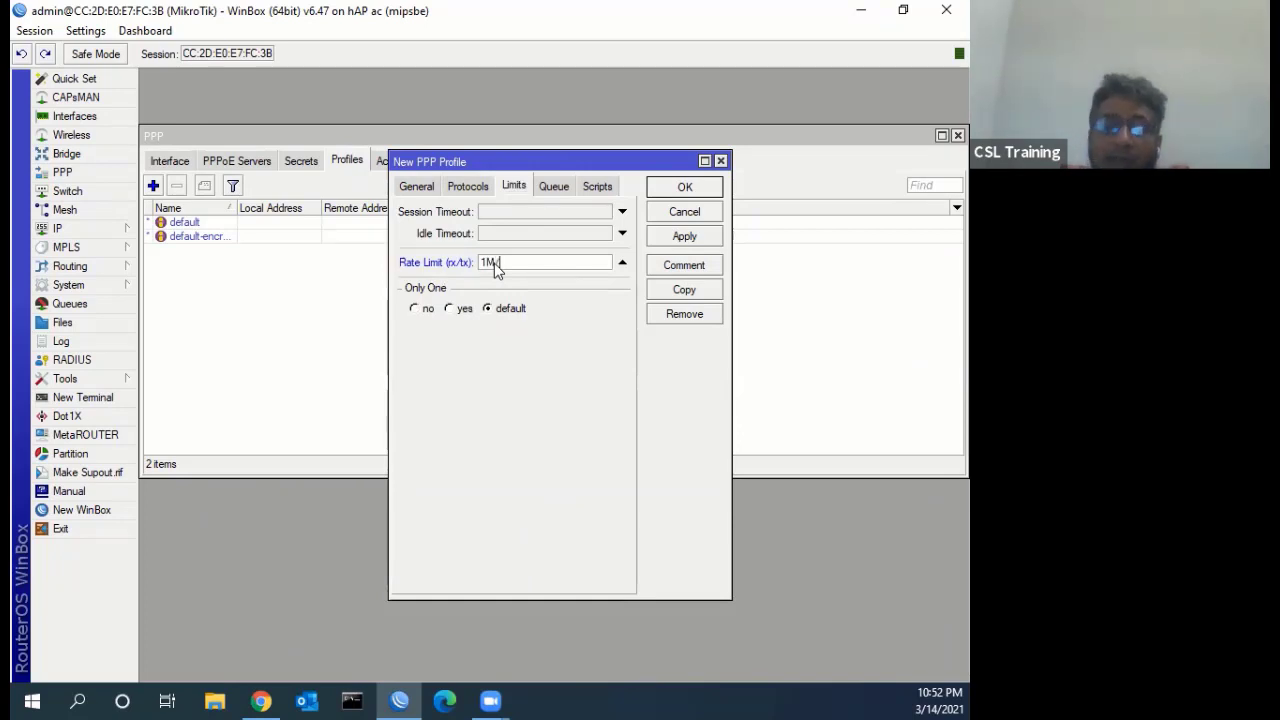
type("1M")
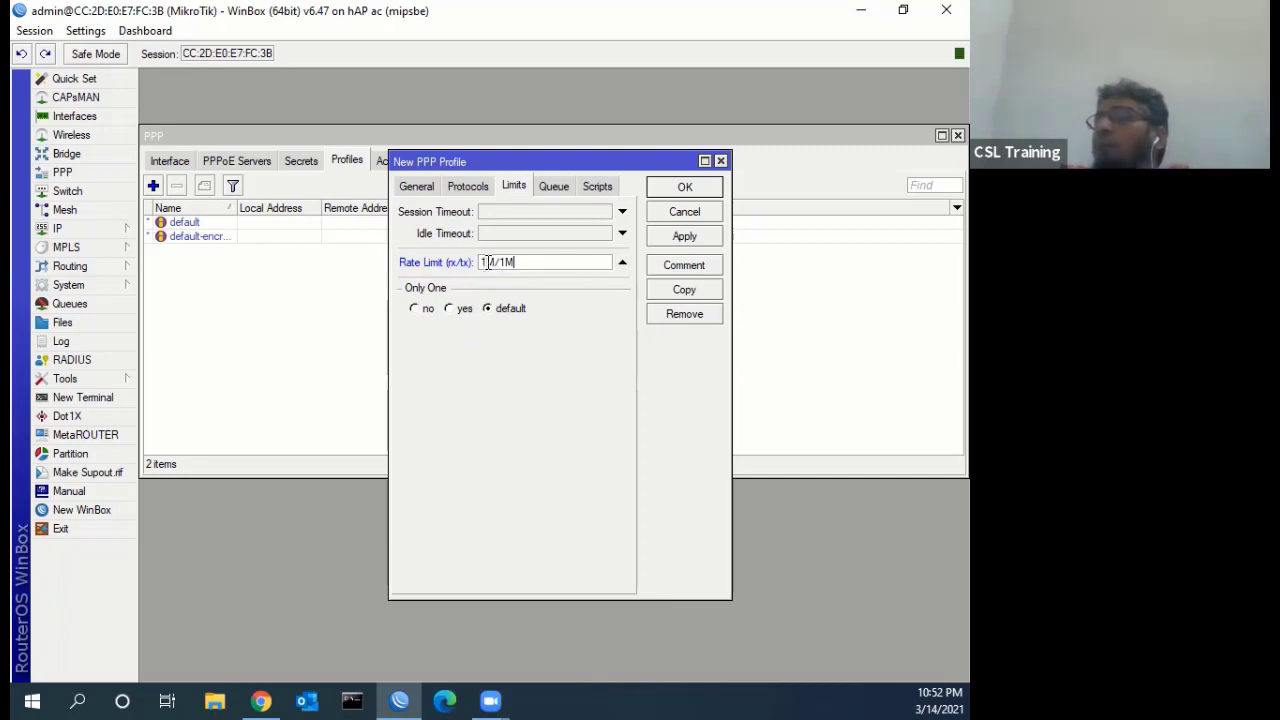
double_click(492, 261)
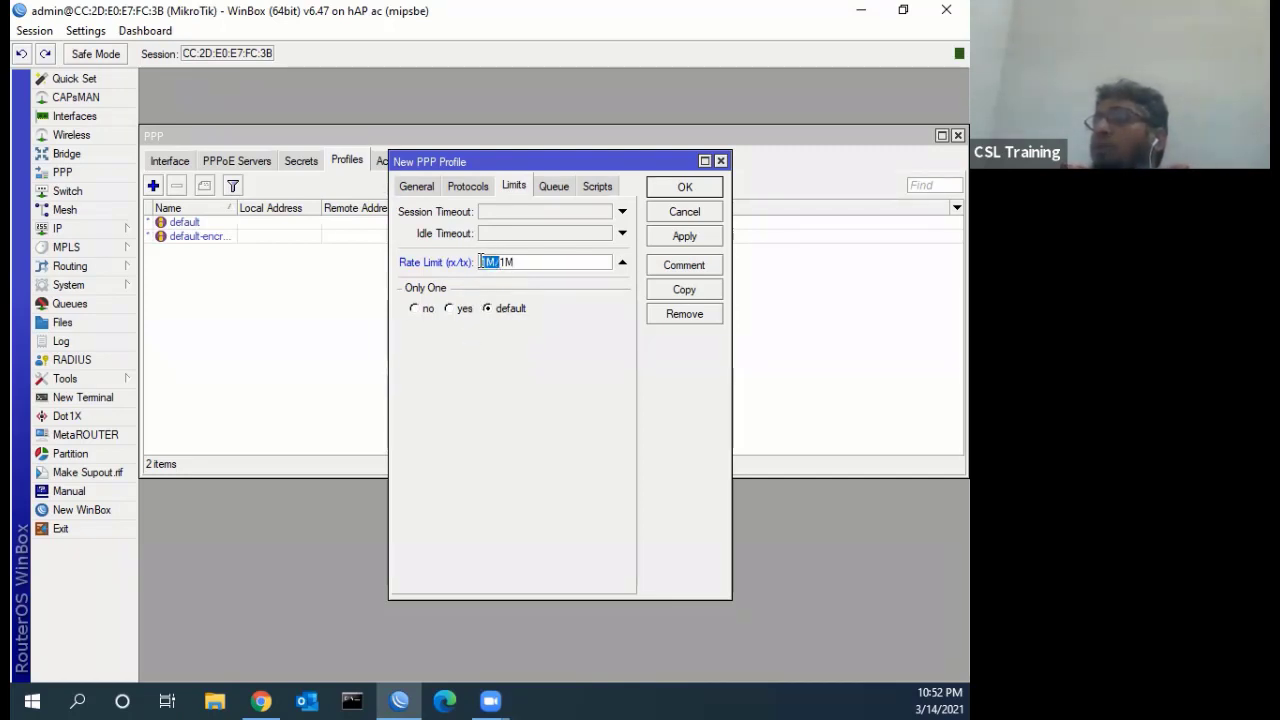
left_click(503, 261)
double_click(503, 261)
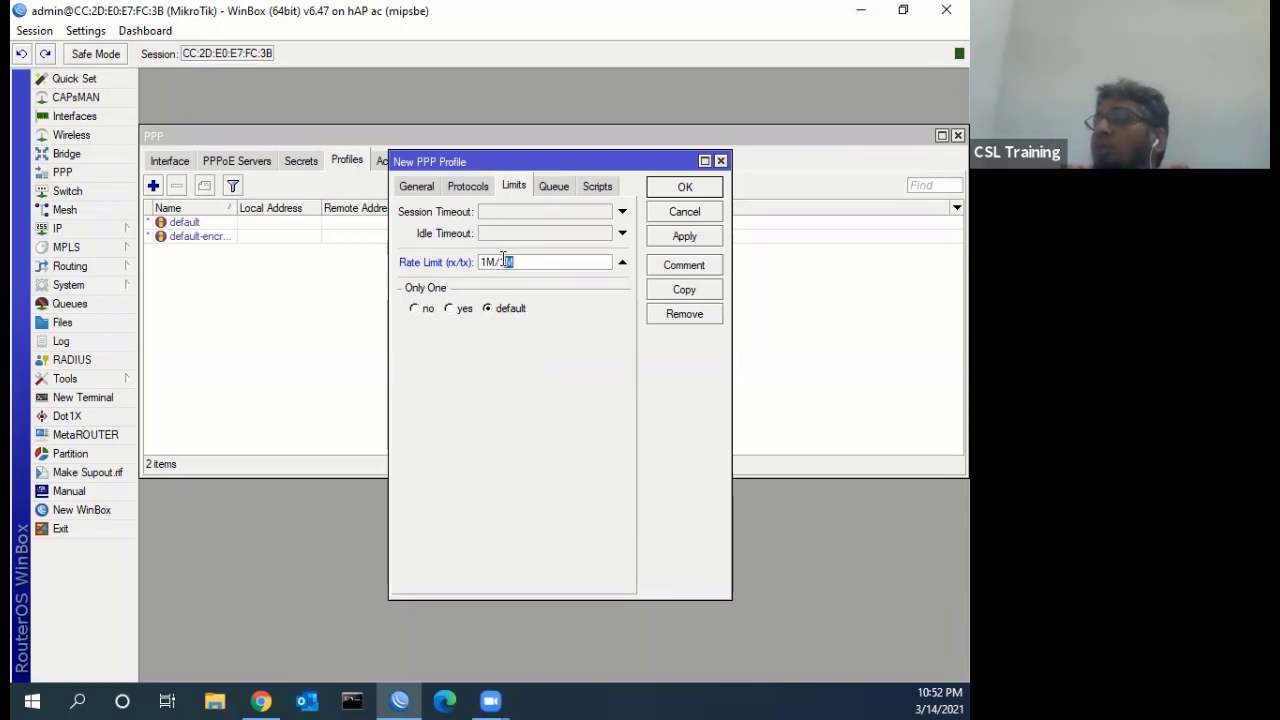
left_click(519, 260)
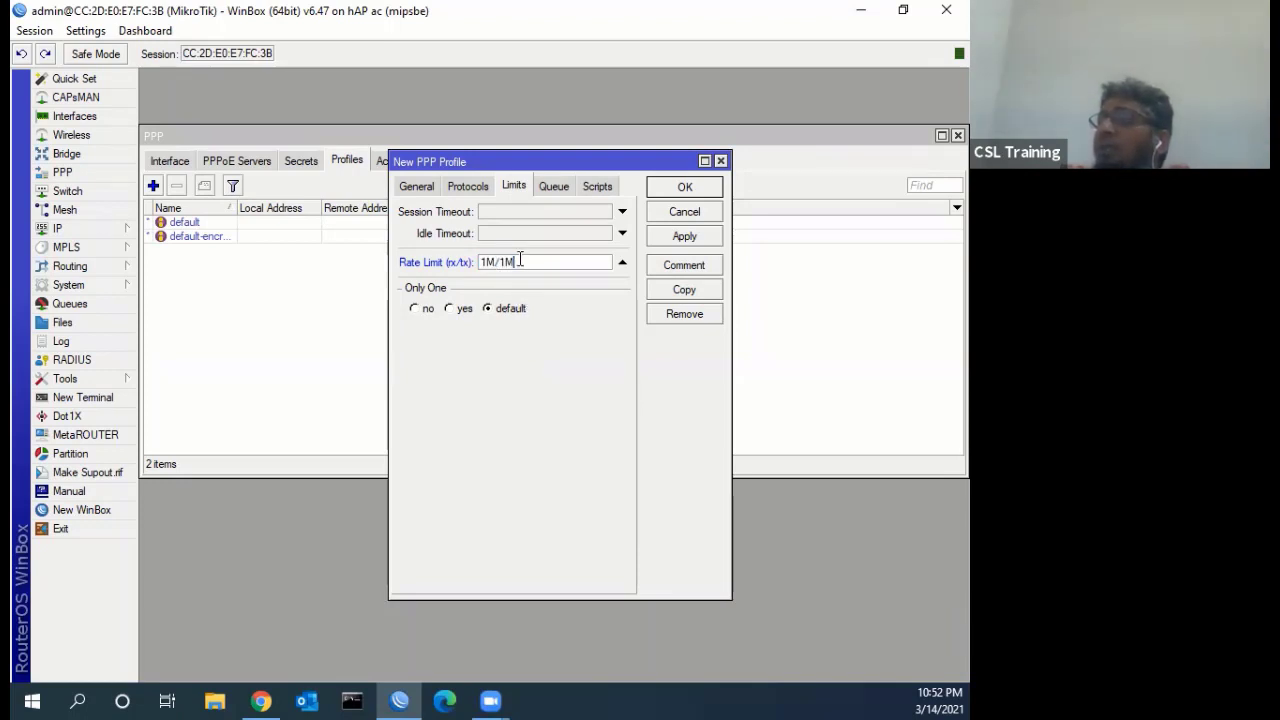
key("BackSpace")
key("BackSpace")
key("BackSpace")
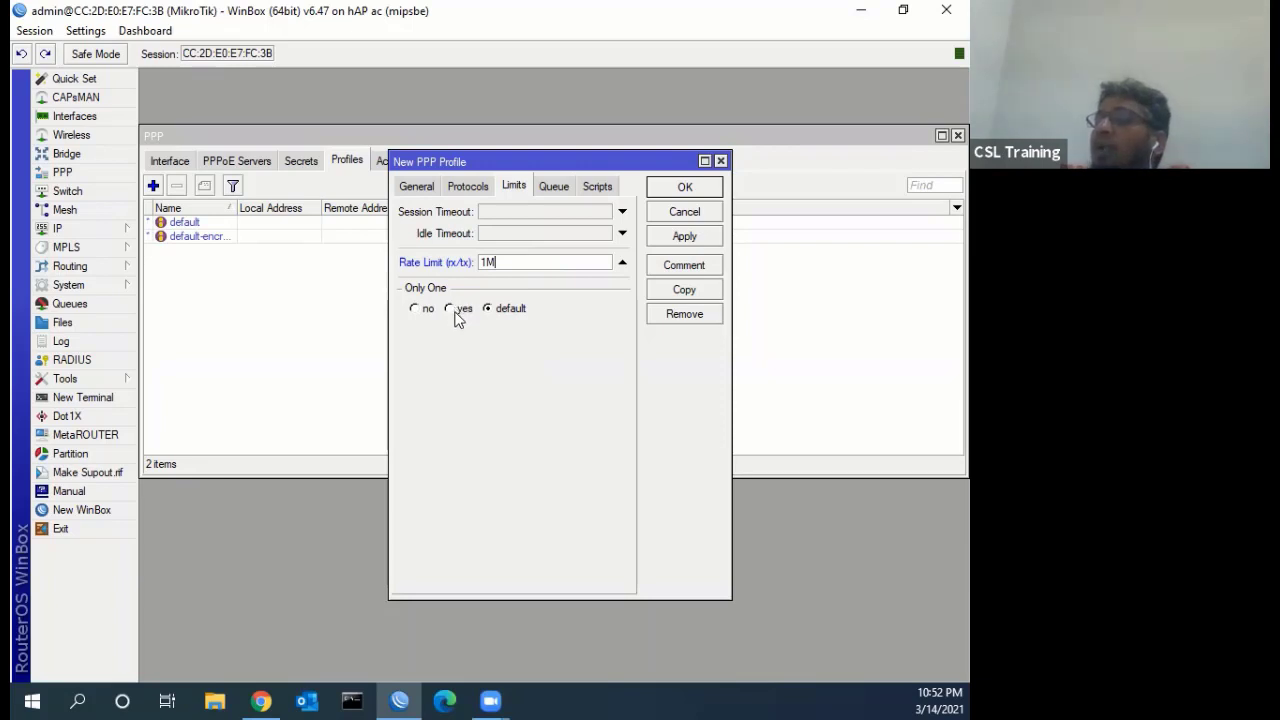
Set Only One to yes in the 1MB profile, then review its Protocols and General tabs
left_click(422, 309)
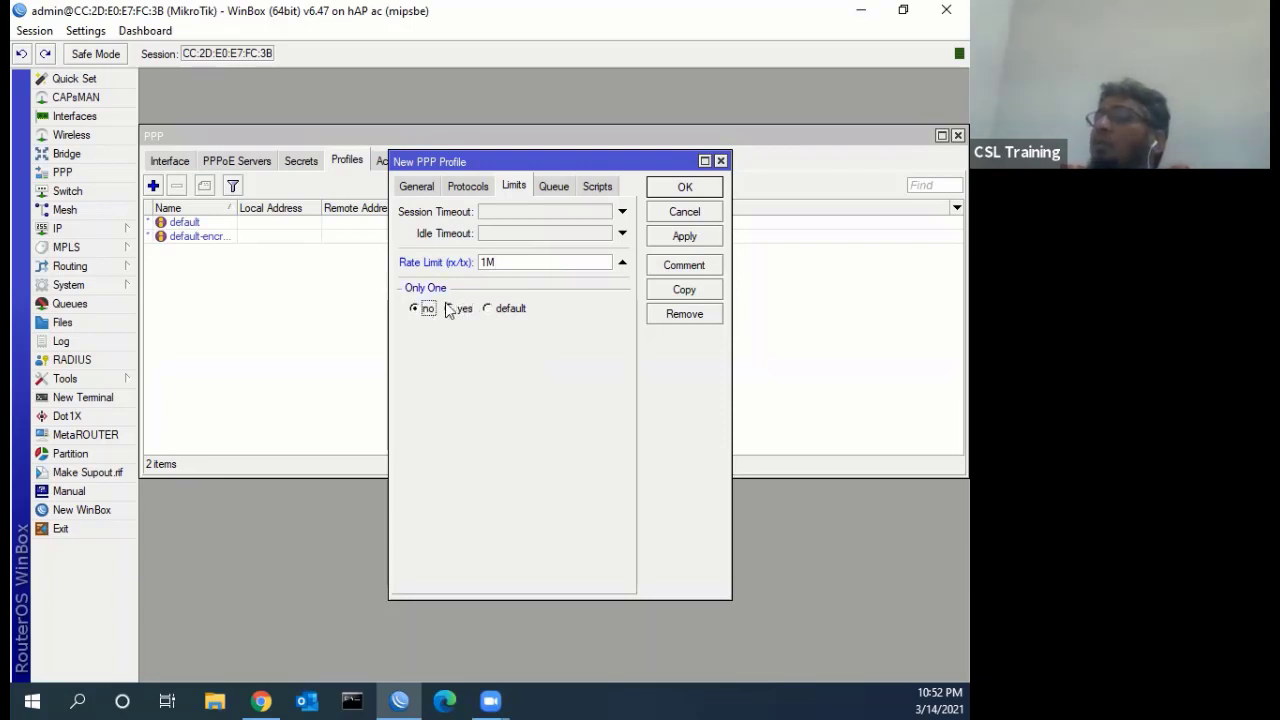
left_click(522, 309)
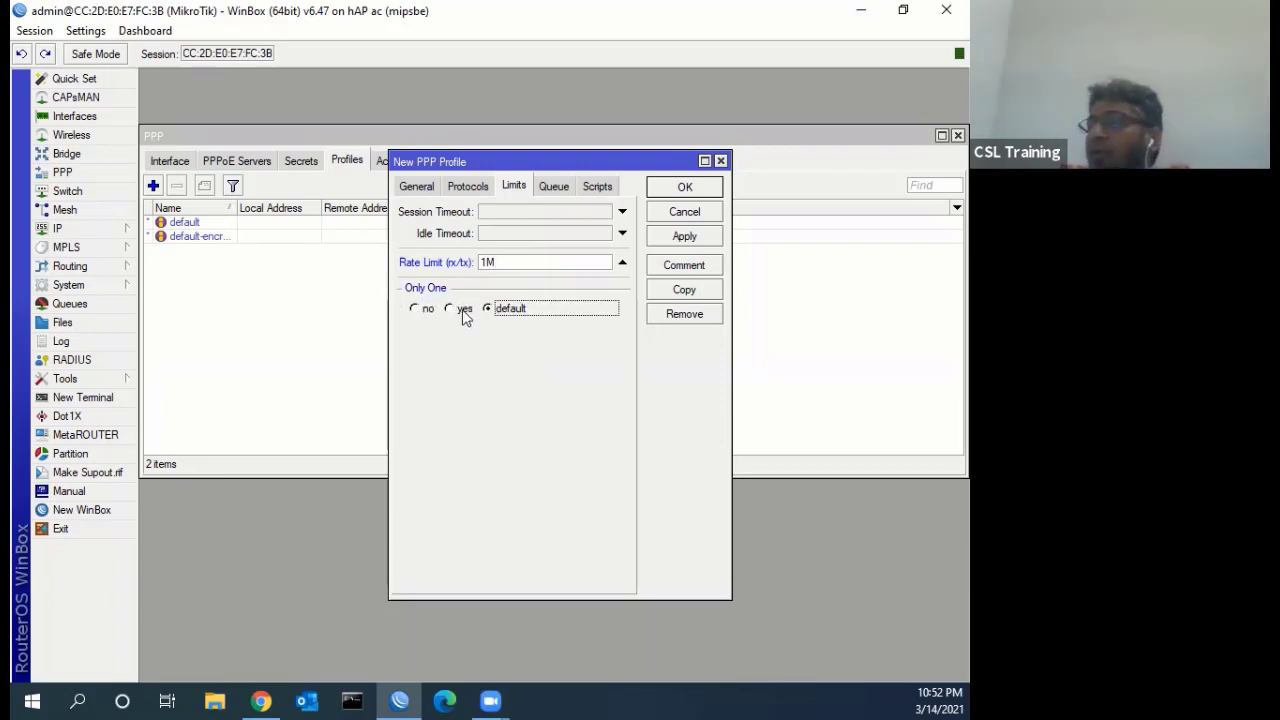
left_click(464, 312)
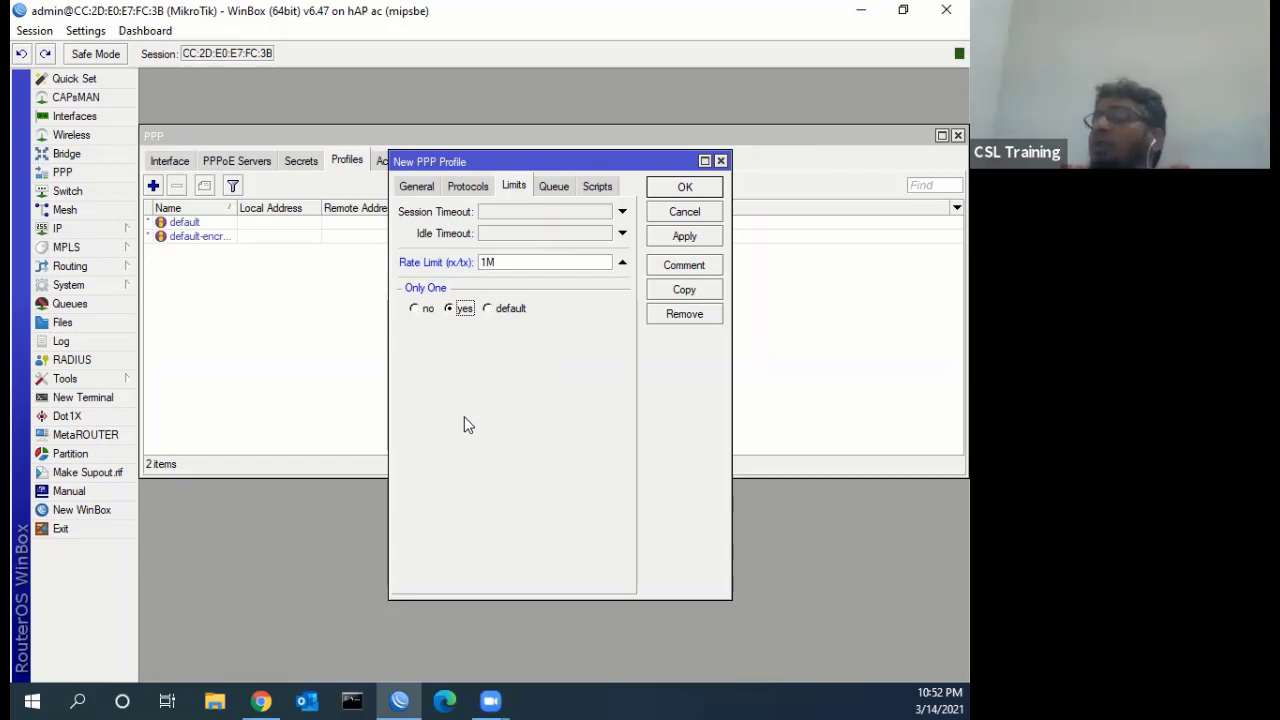
left_click(427, 310)
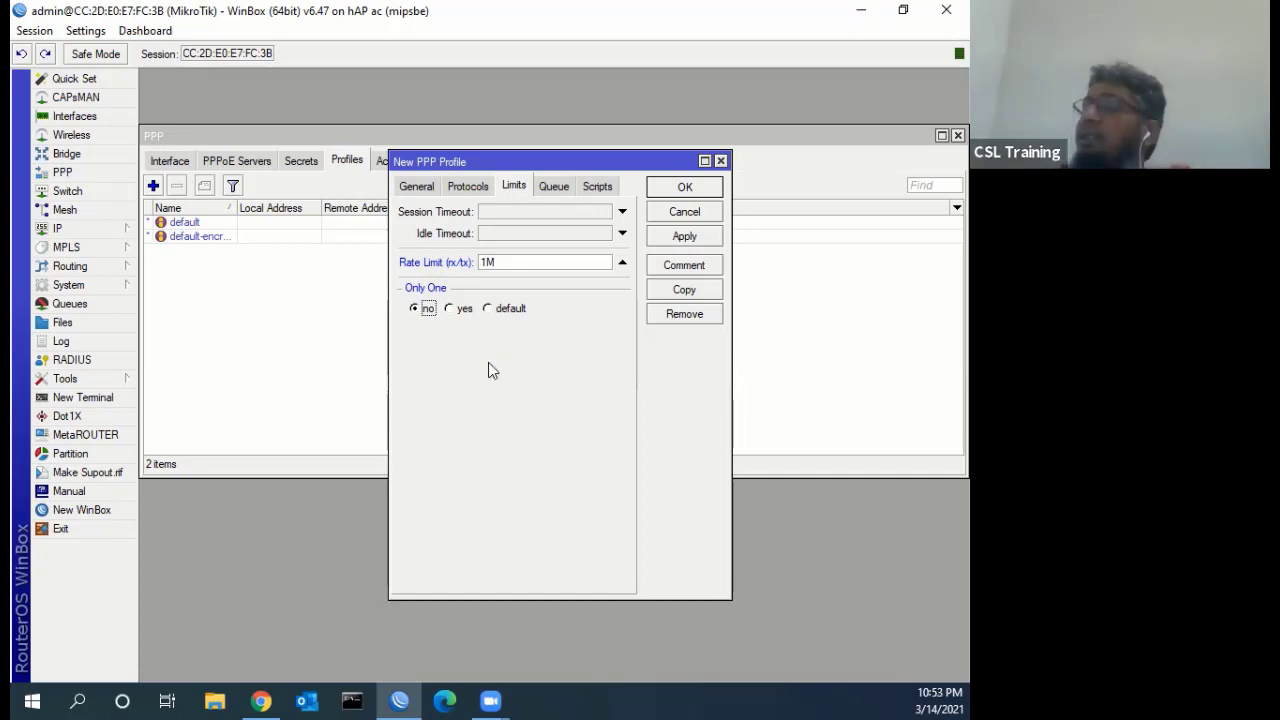
left_click(460, 310)
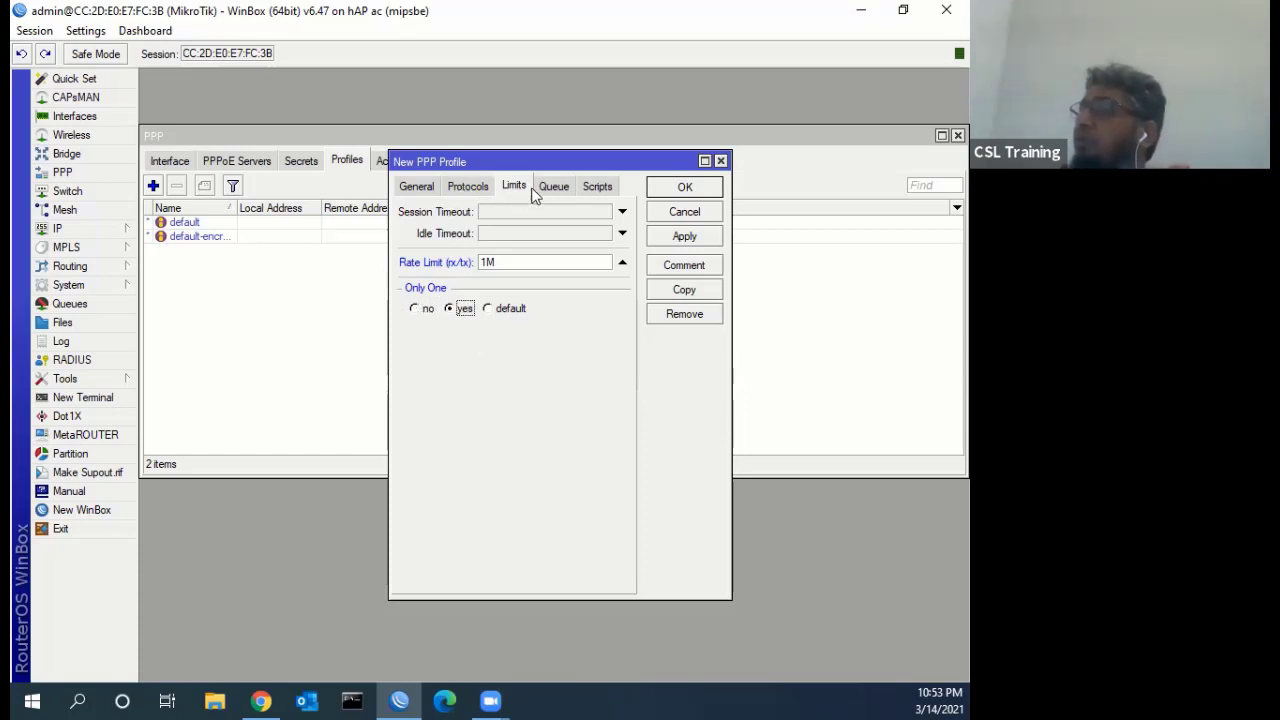
left_click(457, 190)
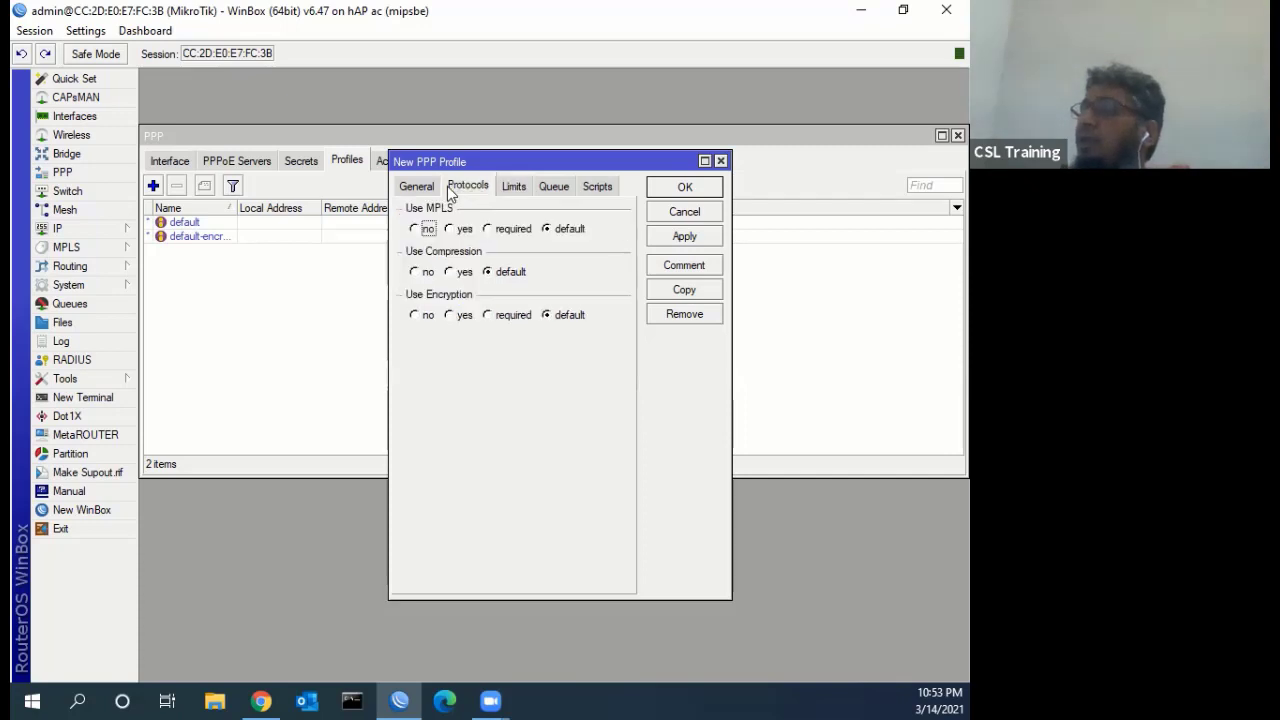
left_click(418, 186)
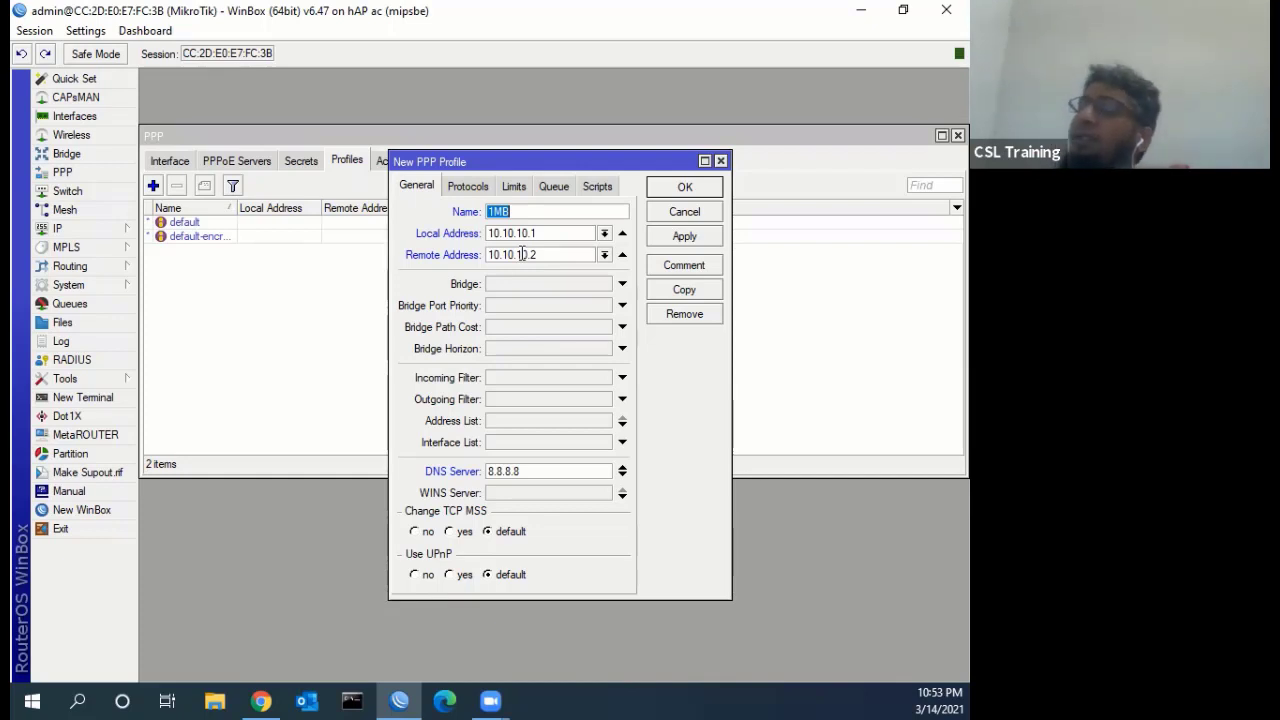
left_click(486, 190)
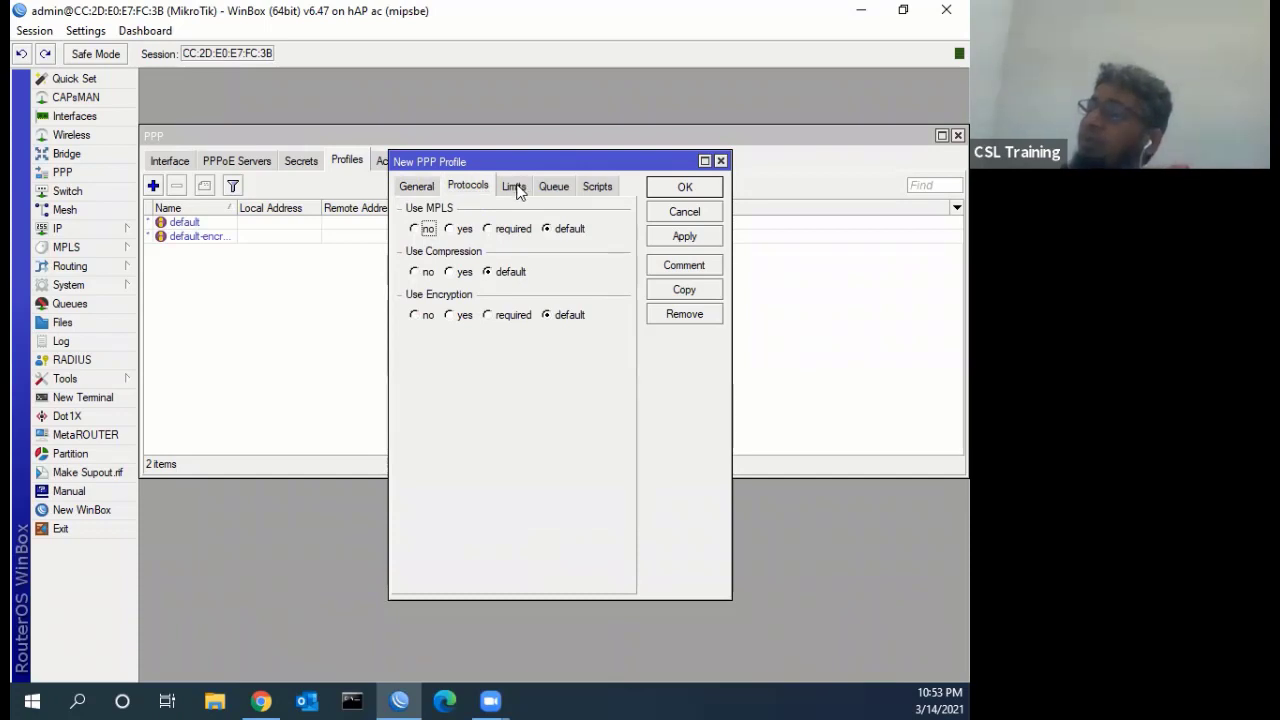
left_click(515, 189)
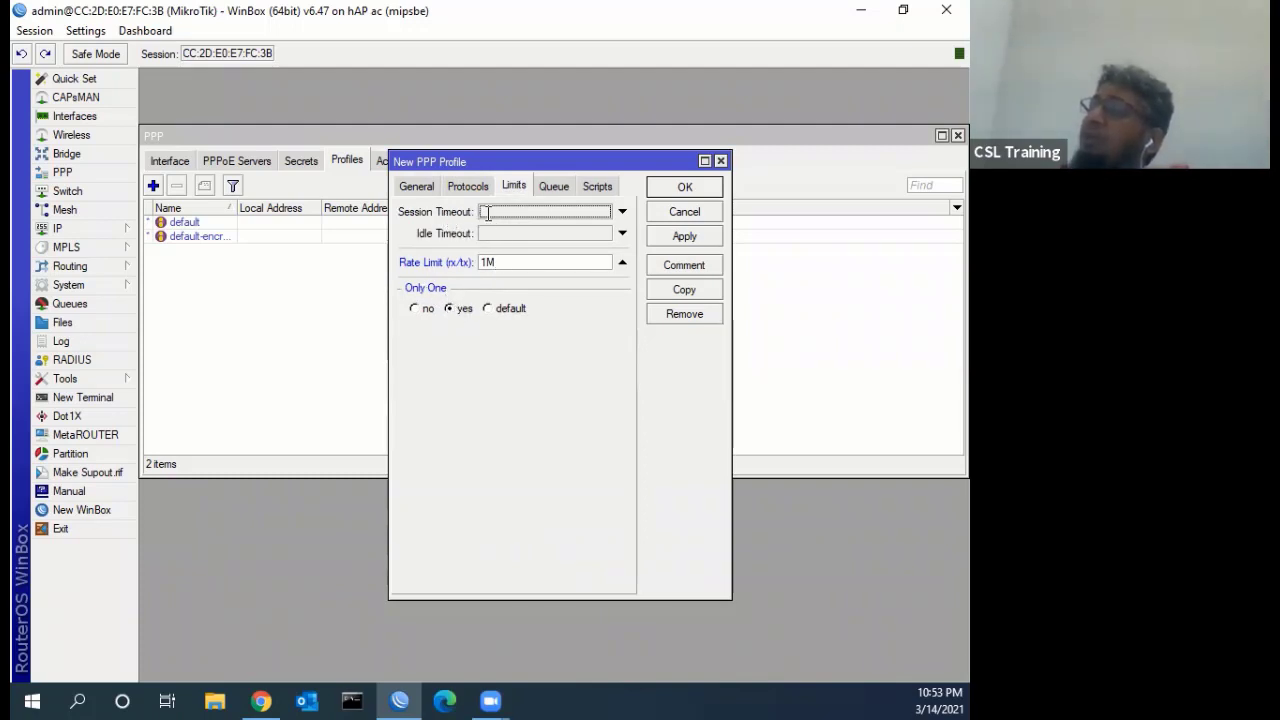
left_click(621, 212)
key("BackSpace")
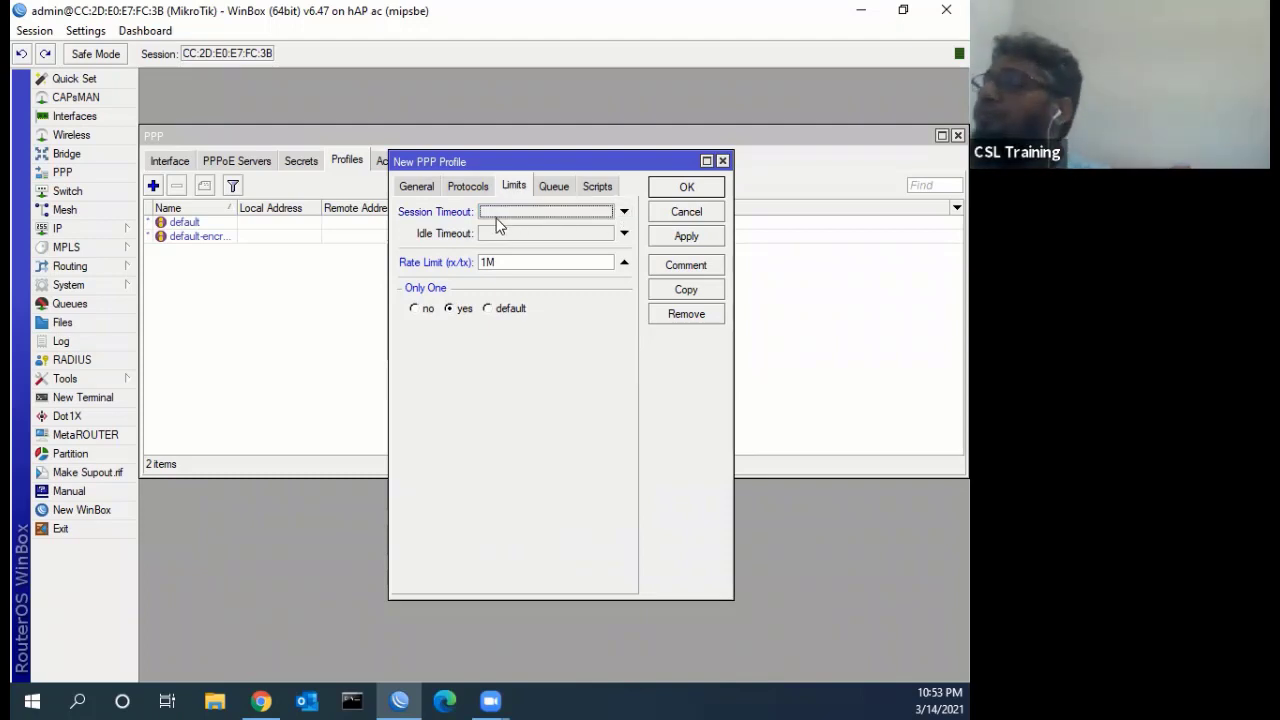
left_click(529, 216)
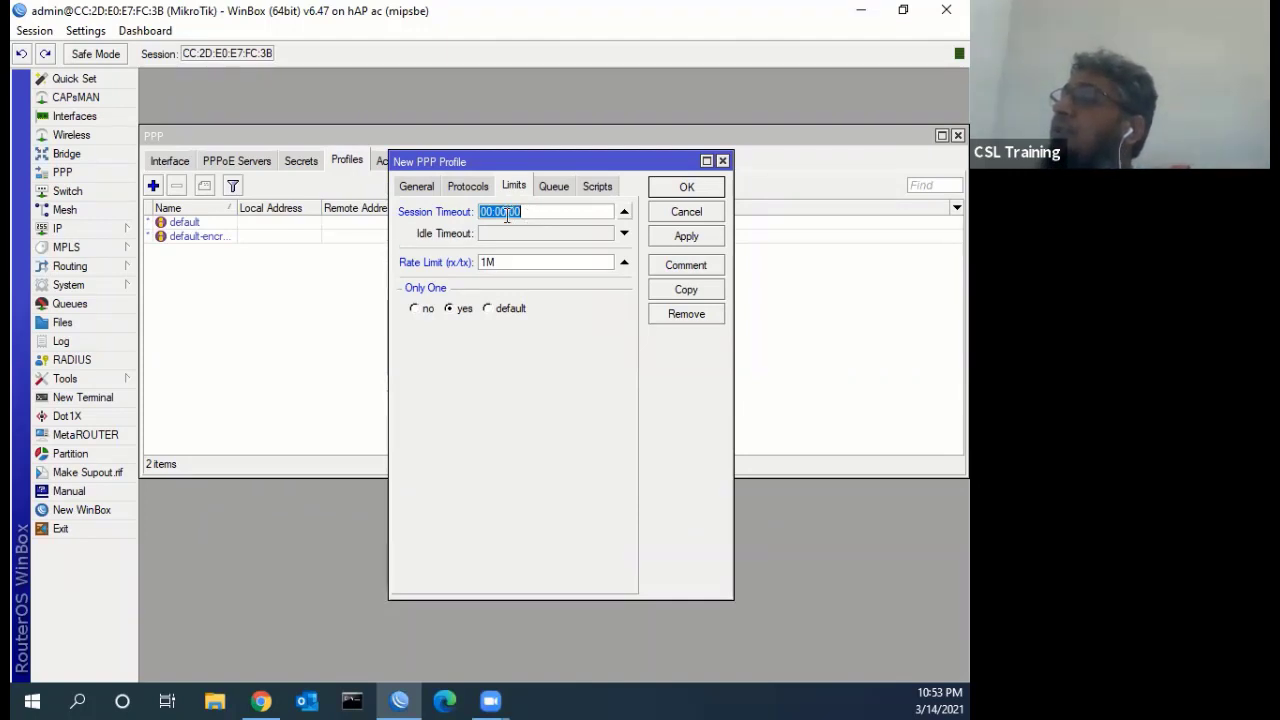
left_click(507, 213)
key("BackSpace")
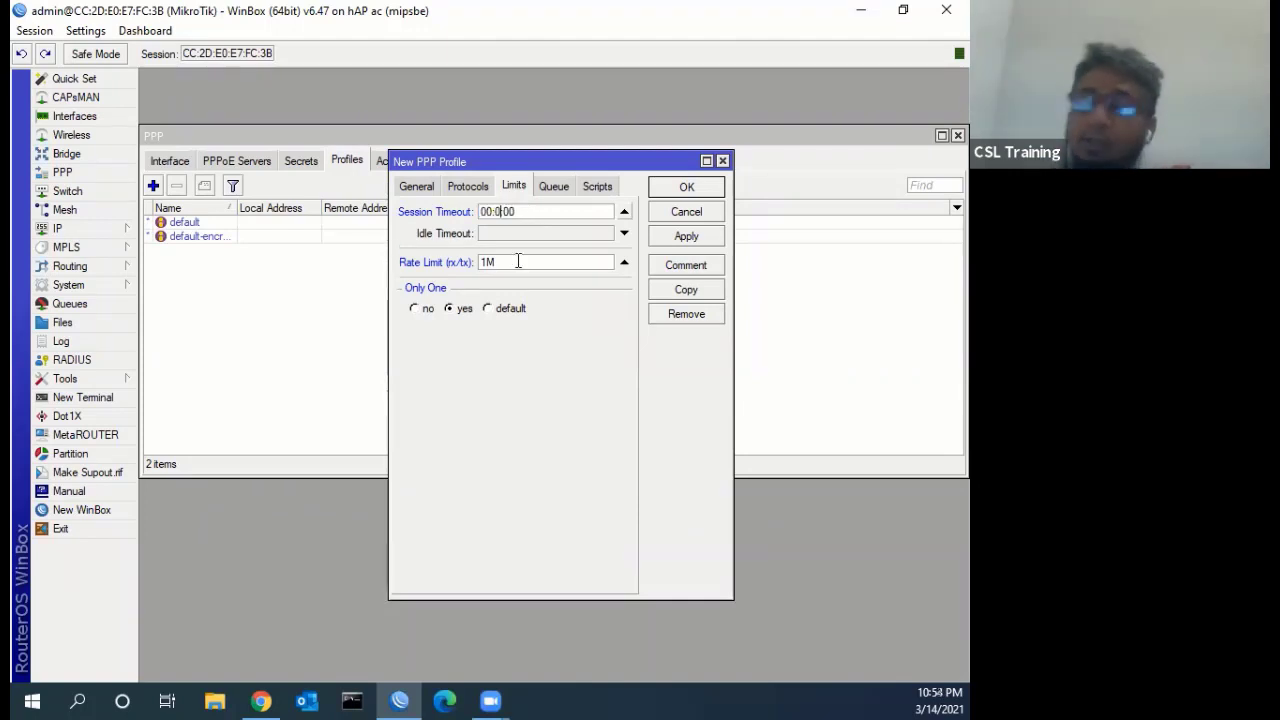
type("3")
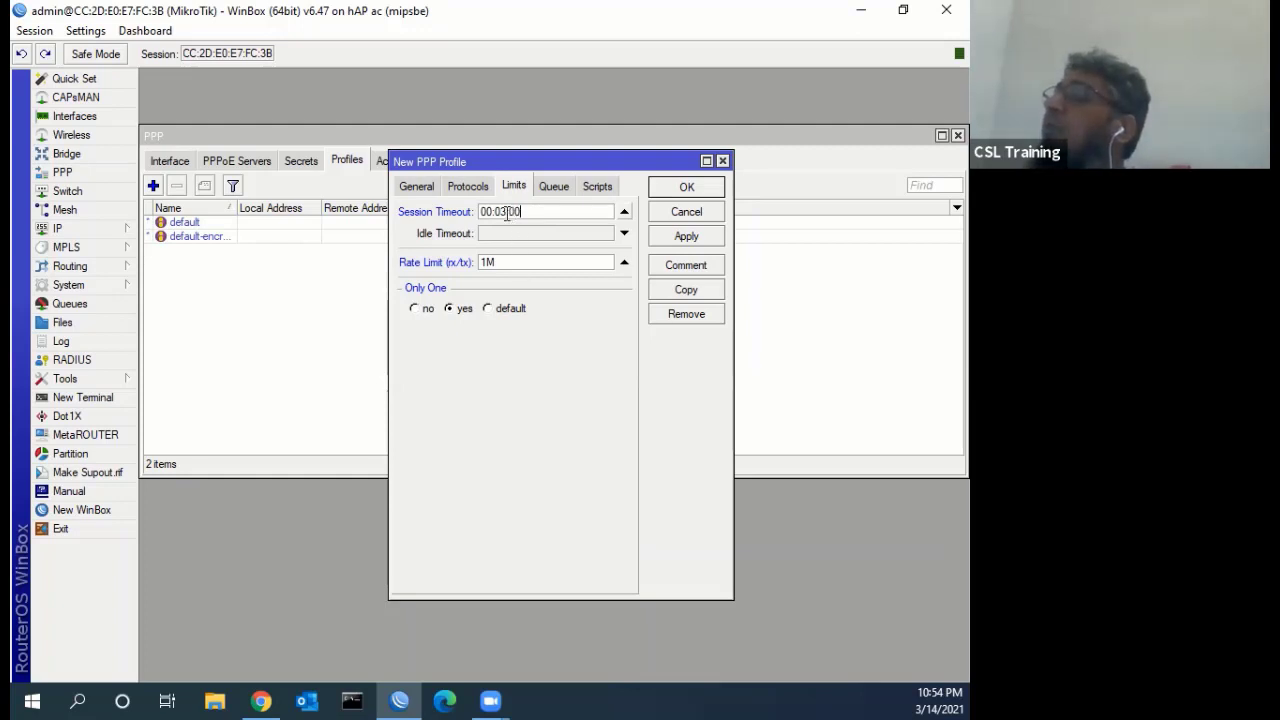
left_click(624, 211)
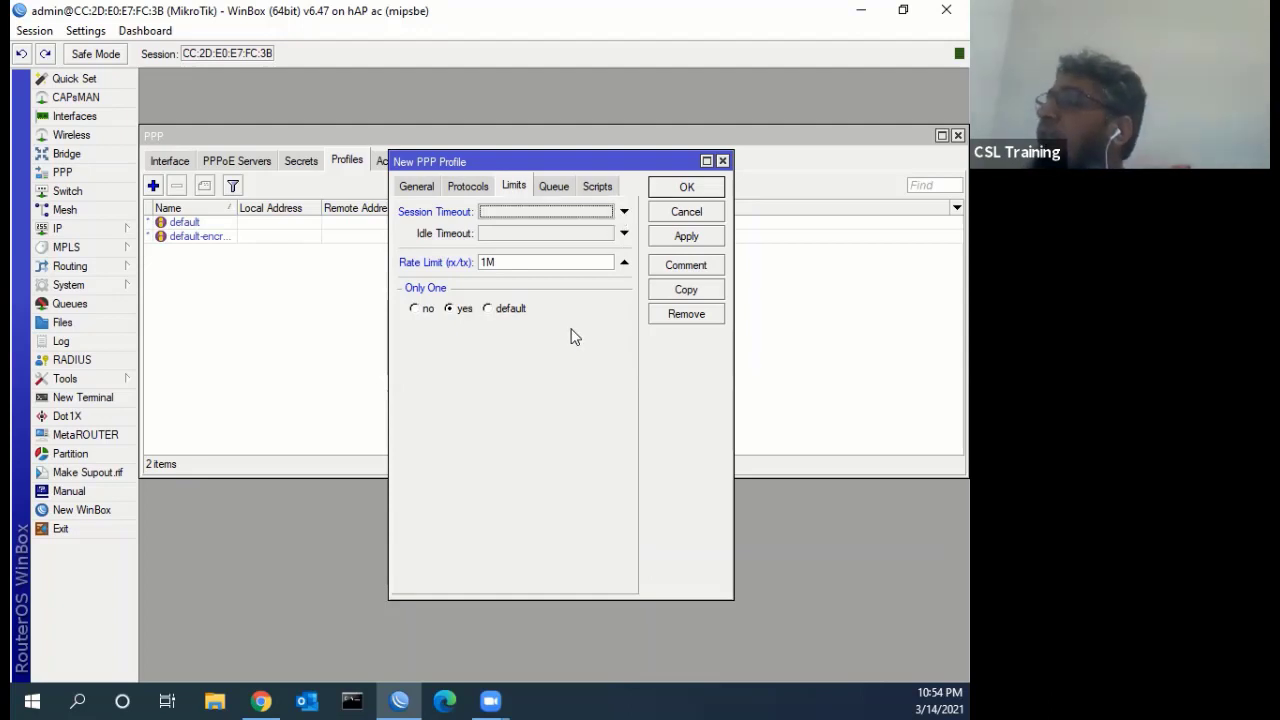
left_click(550, 187)
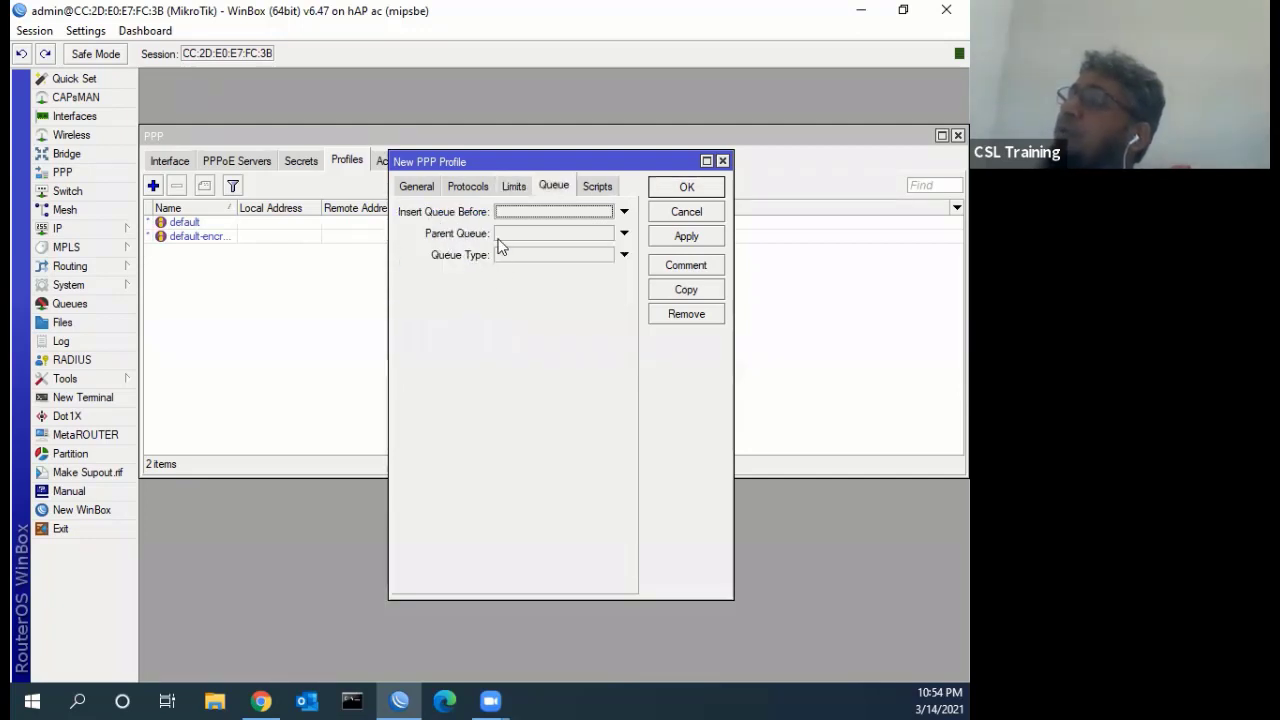
left_click(596, 187)
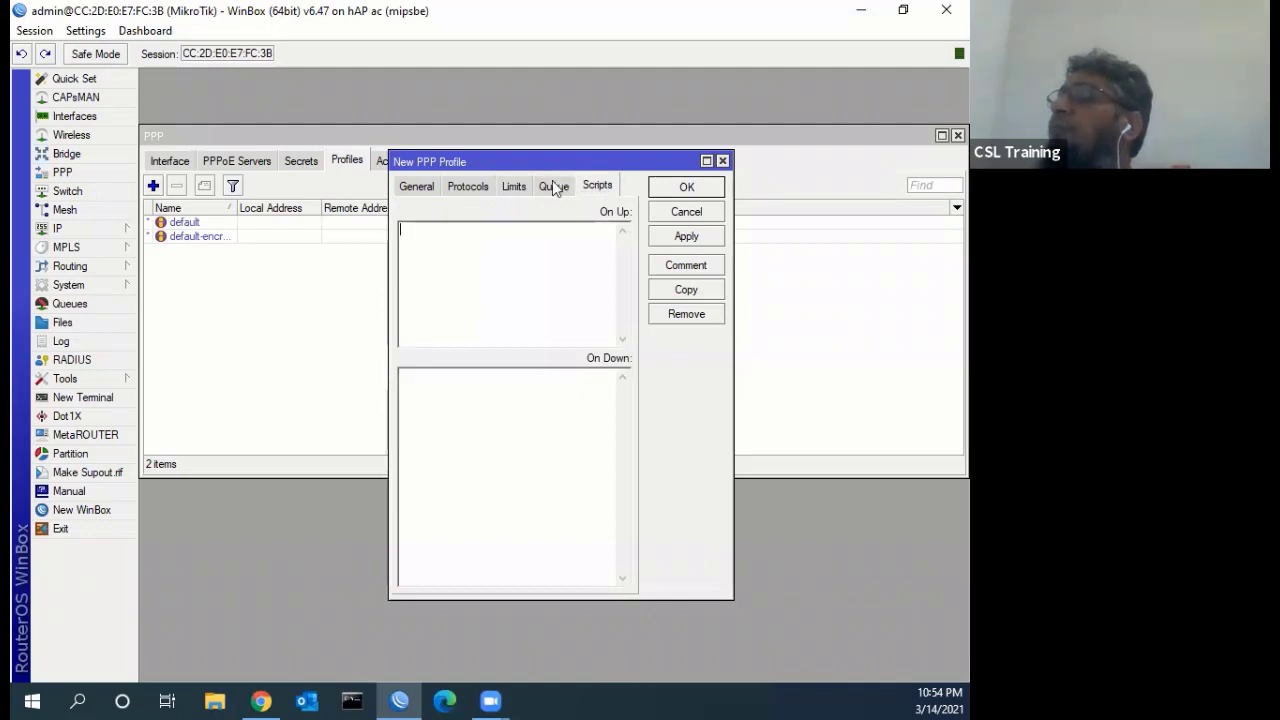
left_click(552, 188)
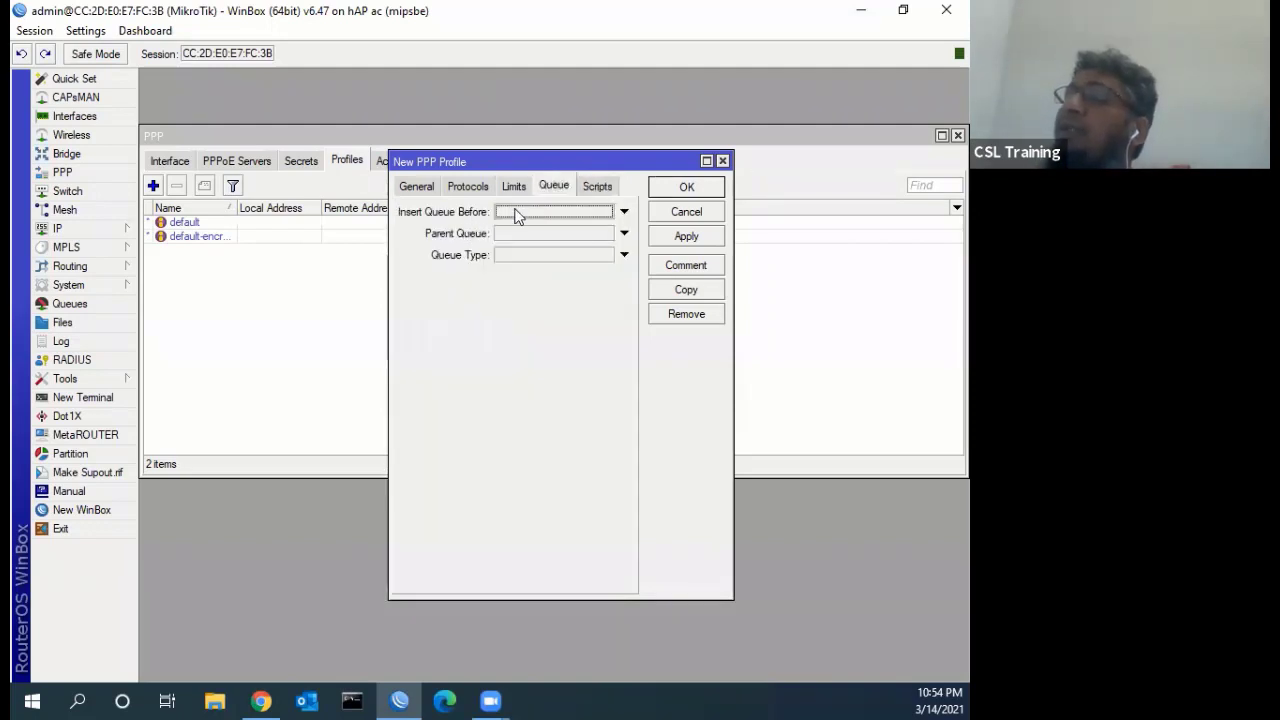
left_click(98, 302)
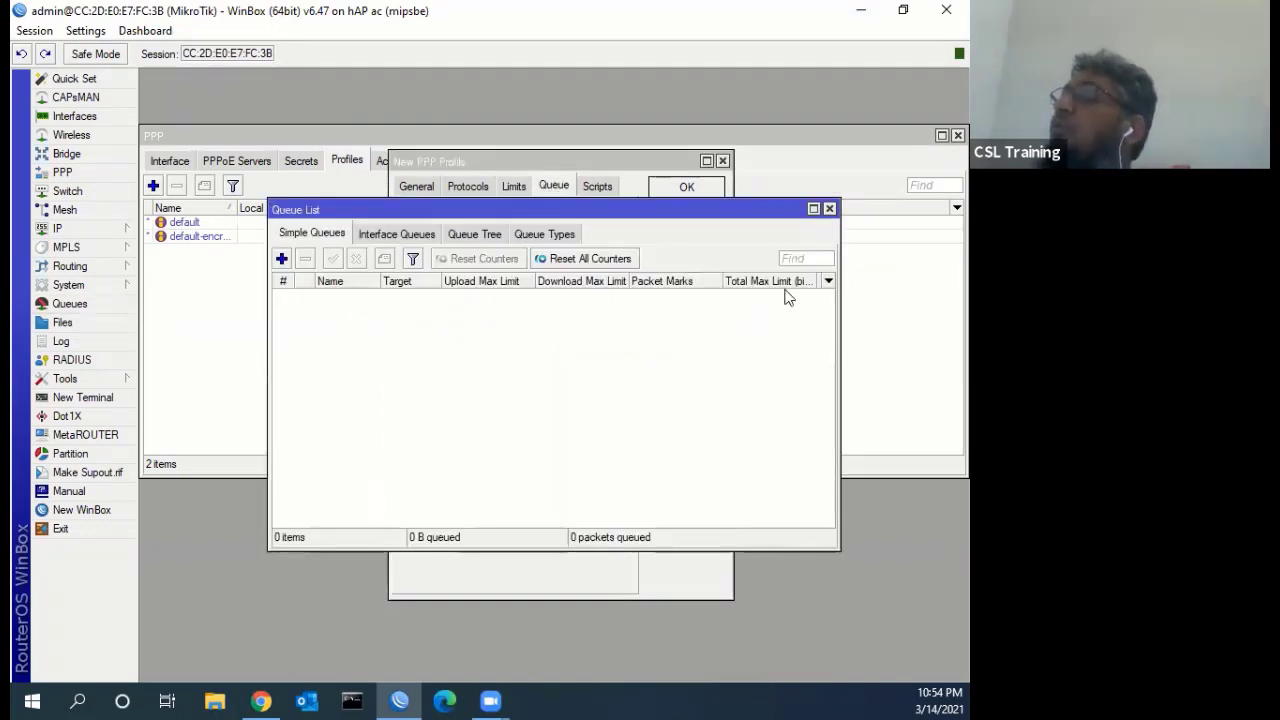
left_click(829, 208)
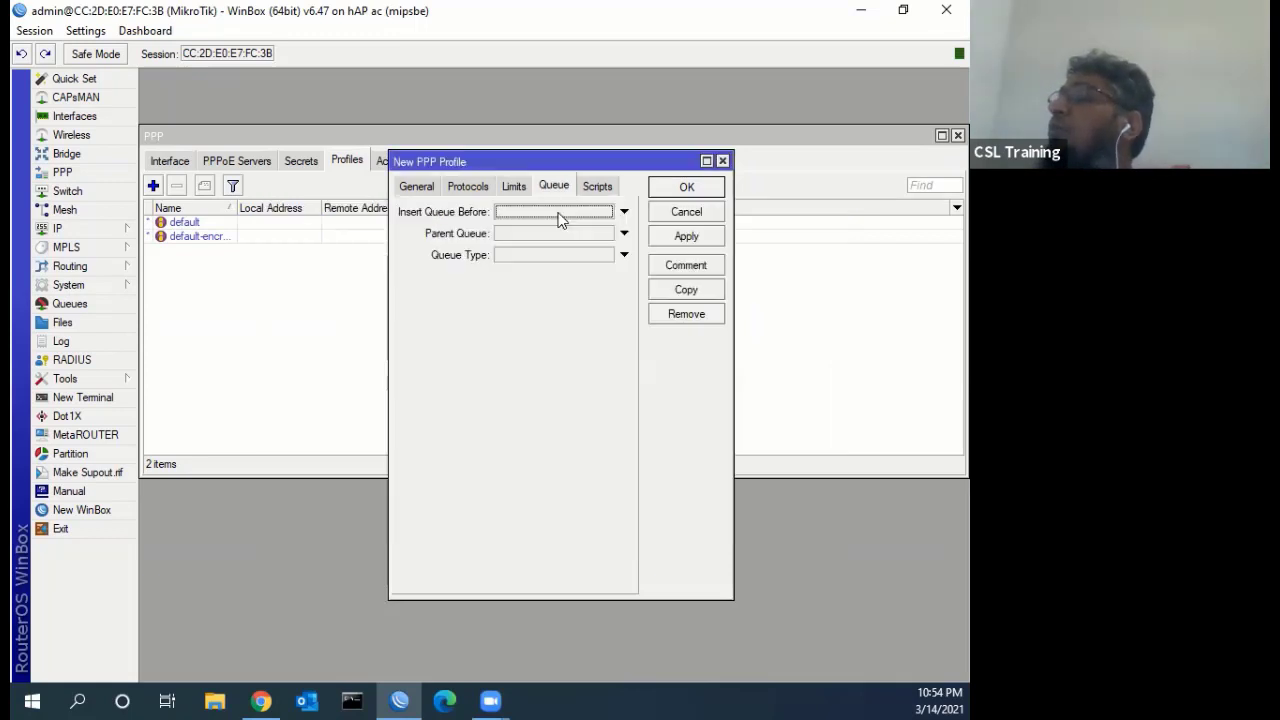
left_click(514, 187)
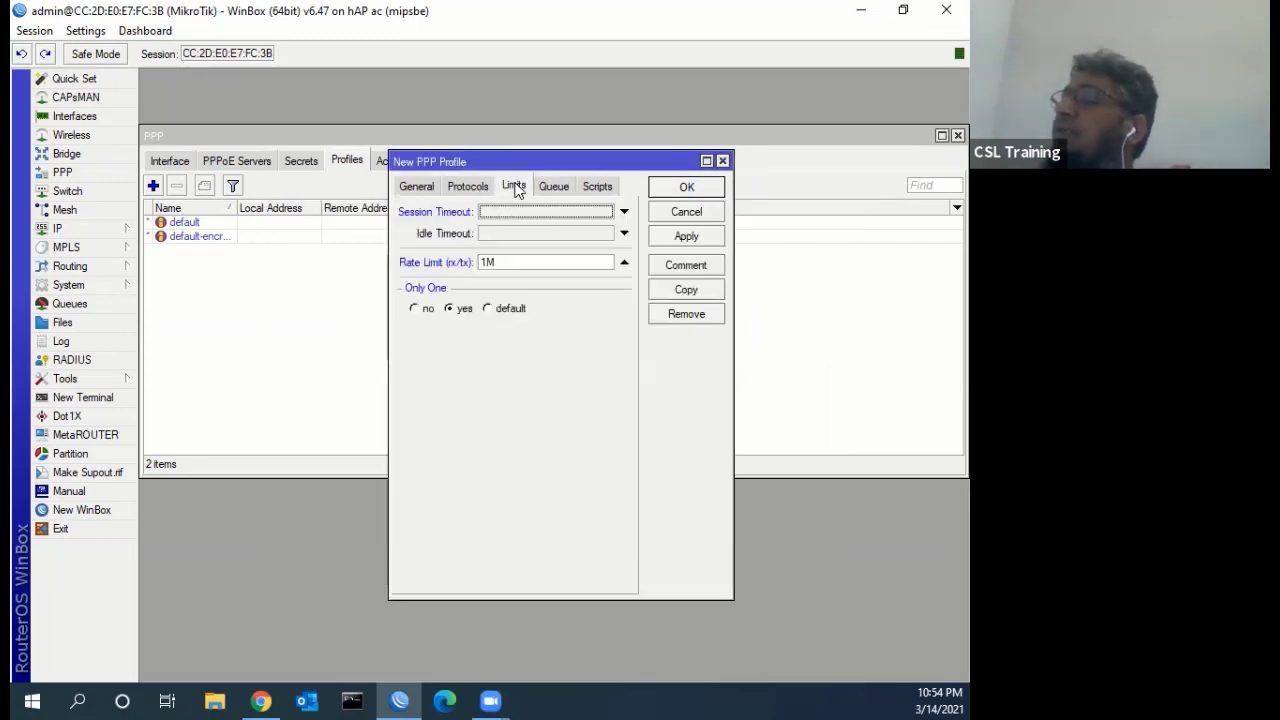
left_click(565, 185)
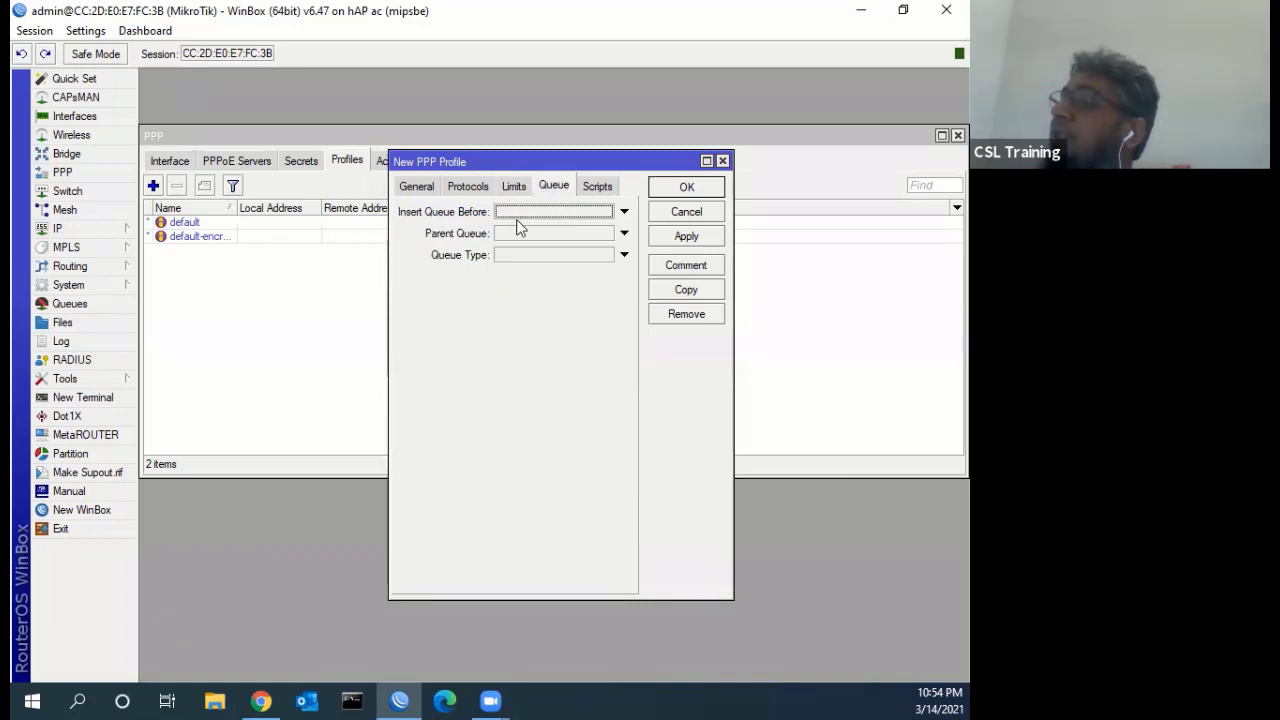
left_click(514, 187)
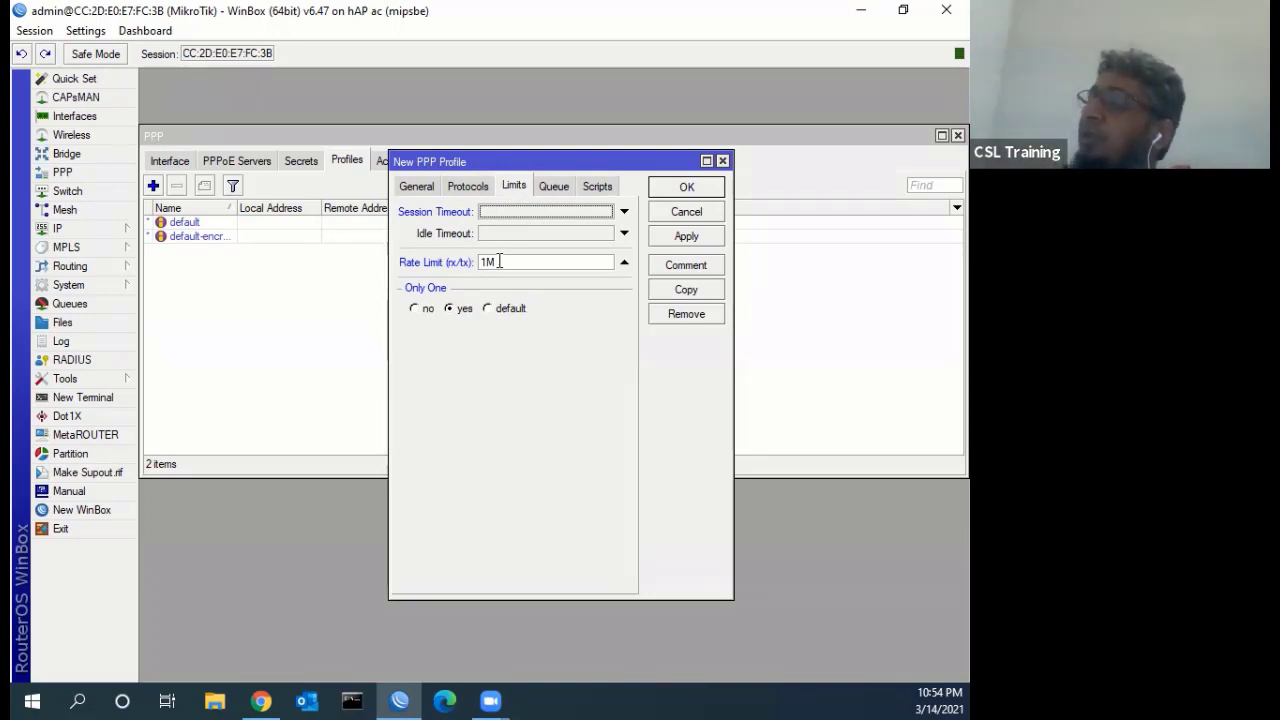
Save the 1MB profile (10.10.10.1 local, 10.10.10.2 remote, 1M limit) and view the empty Secrets list
left_click(672, 236)
left_click(678, 190)
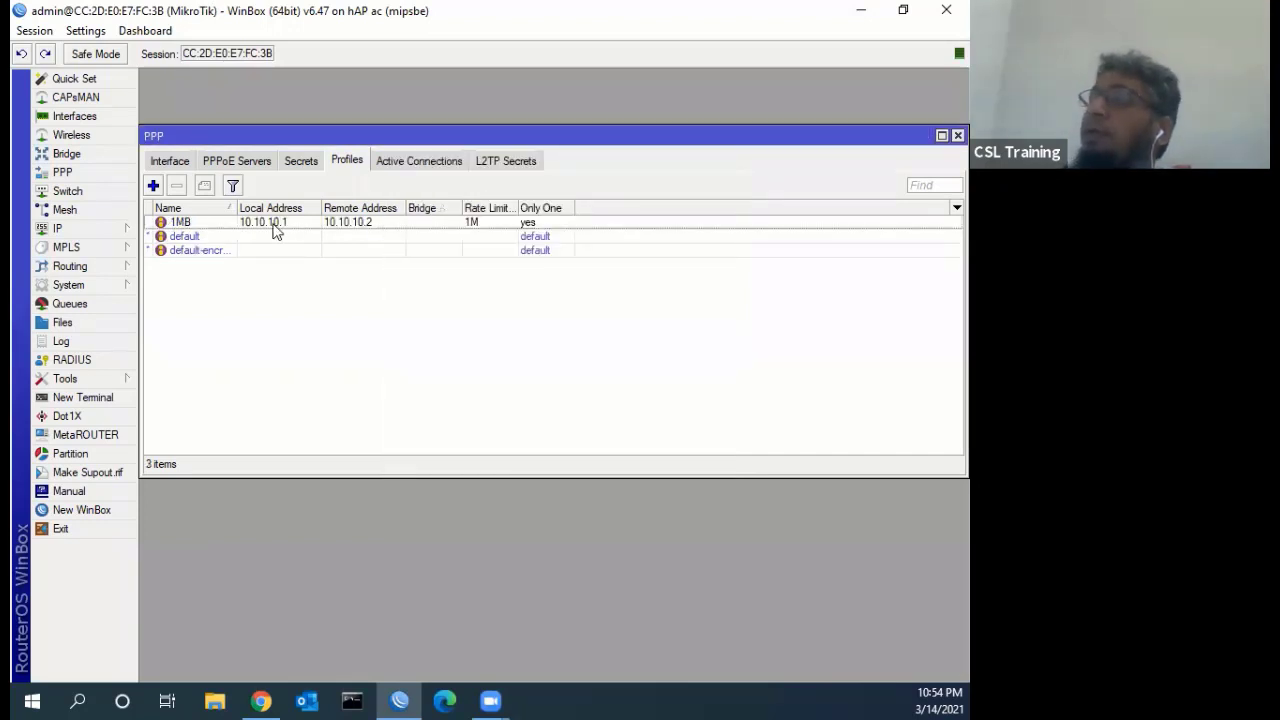
left_click(275, 226)
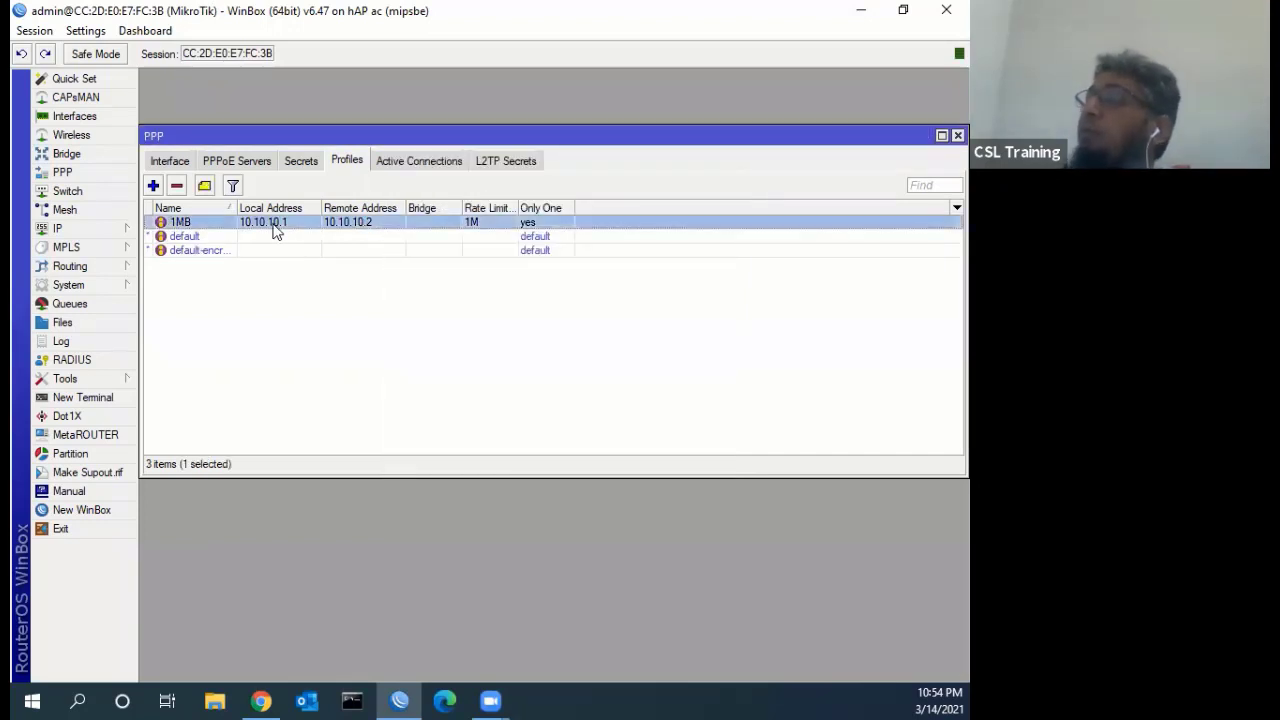
left_click(301, 162)
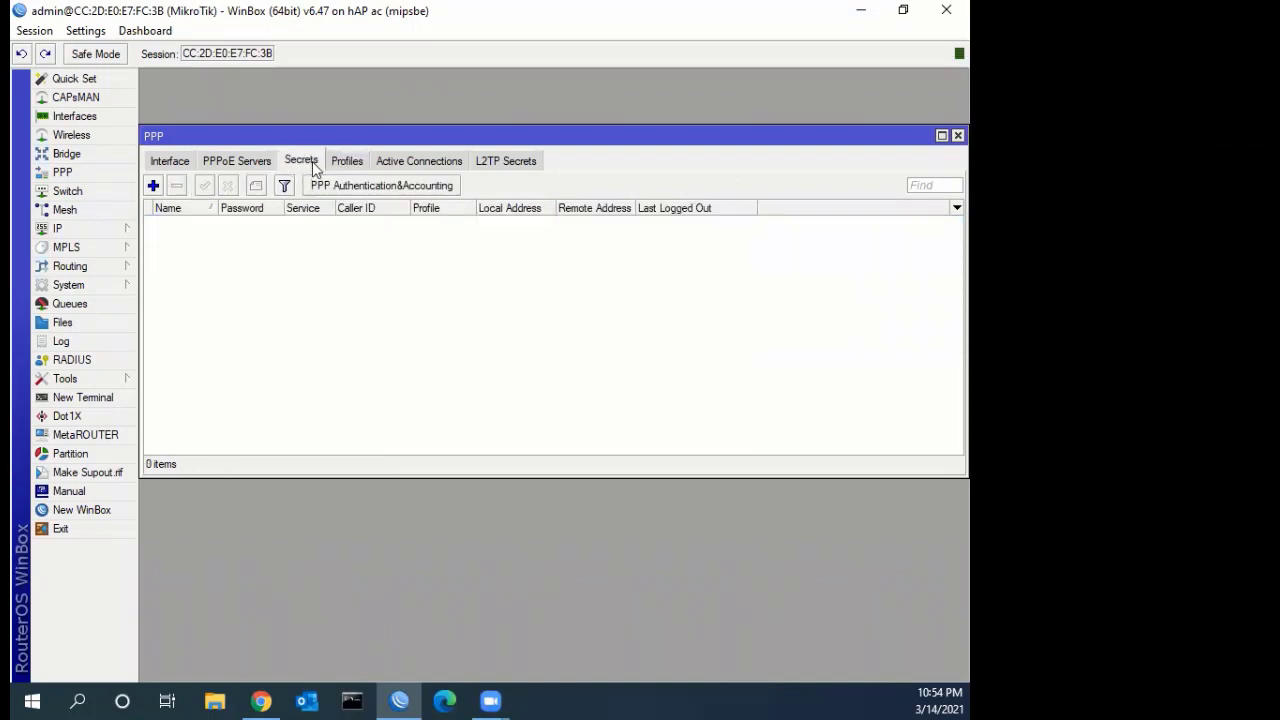
left_click(341, 160)
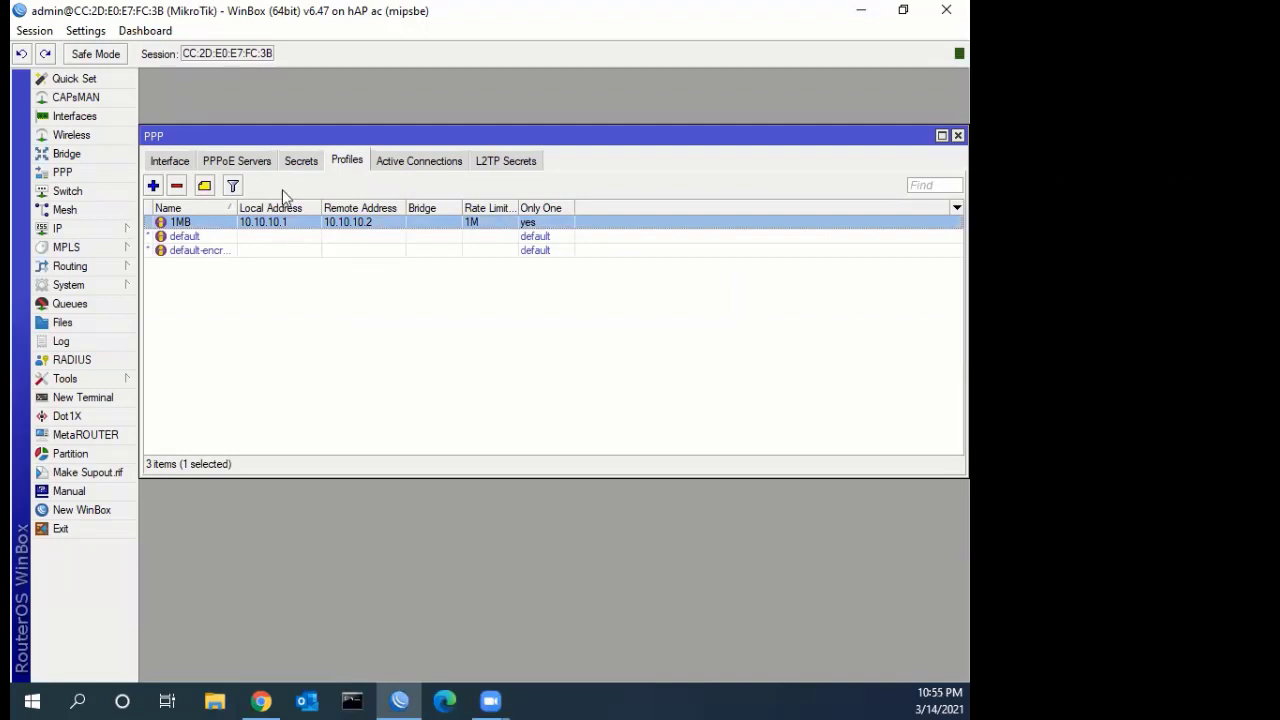
left_click(287, 162)
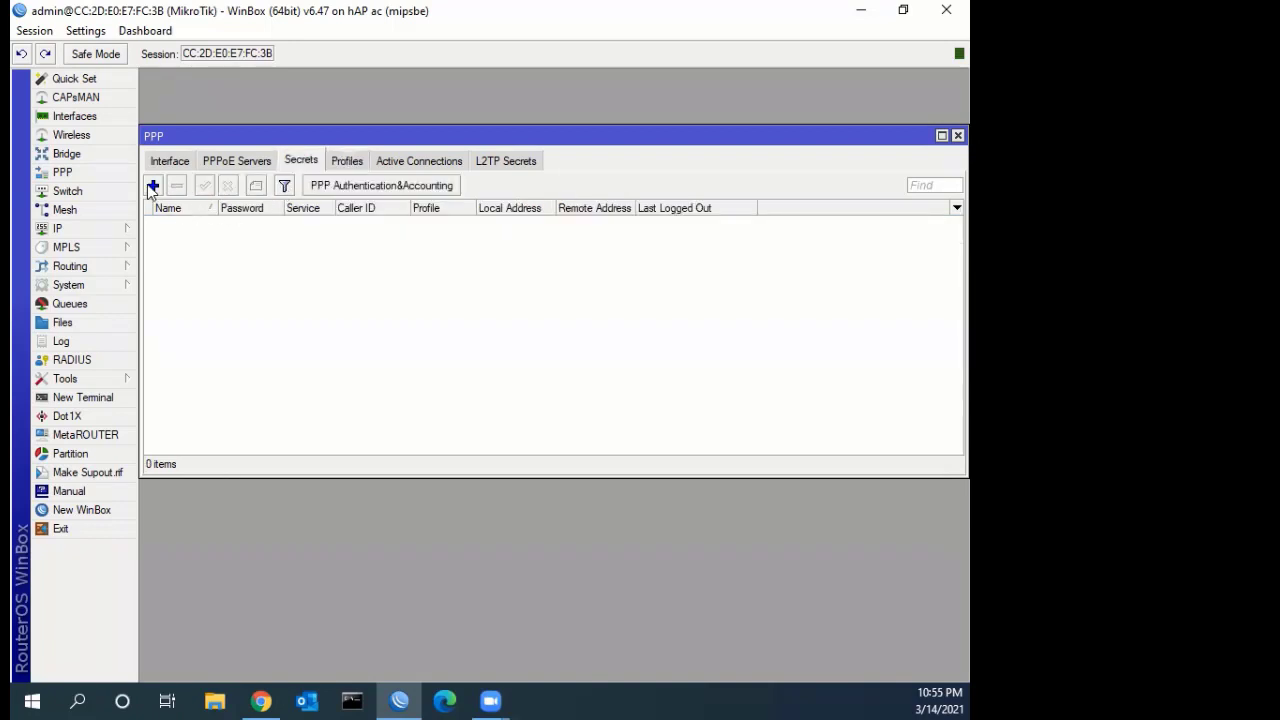
Add a new PPP secret with a user name and password, and turn off Hide Passwords
left_click(153, 185)
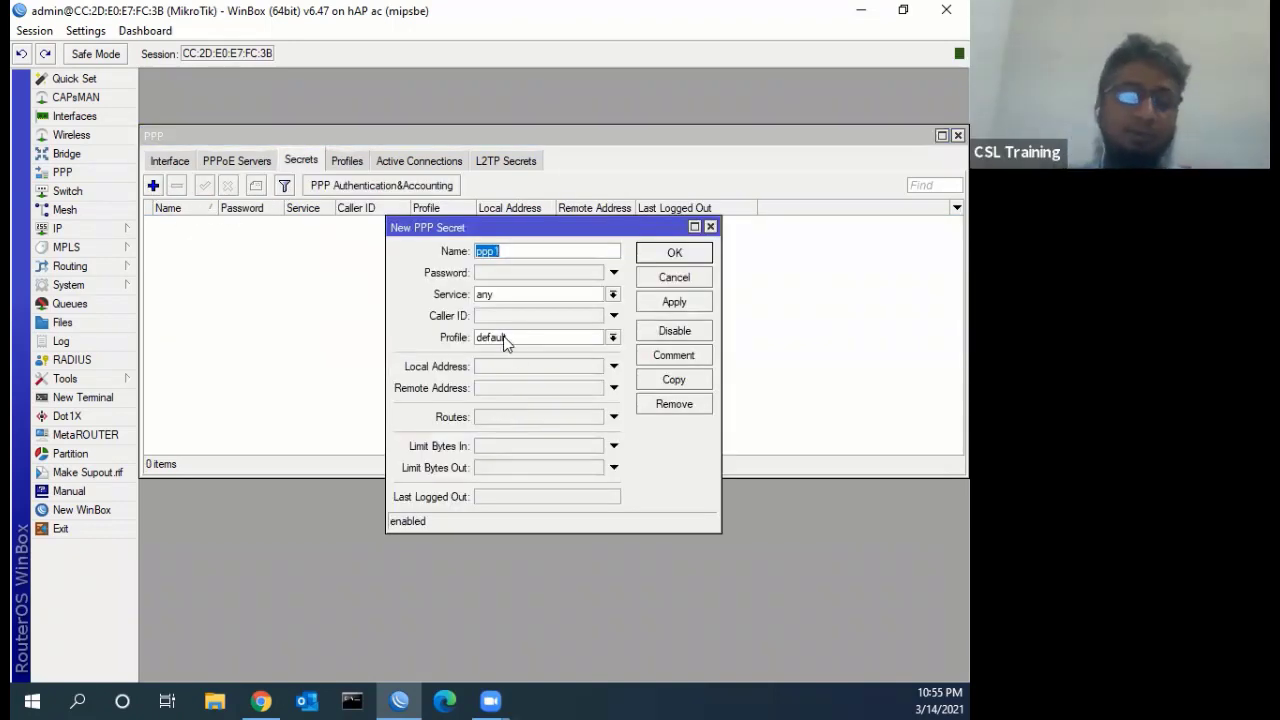
type("1234")
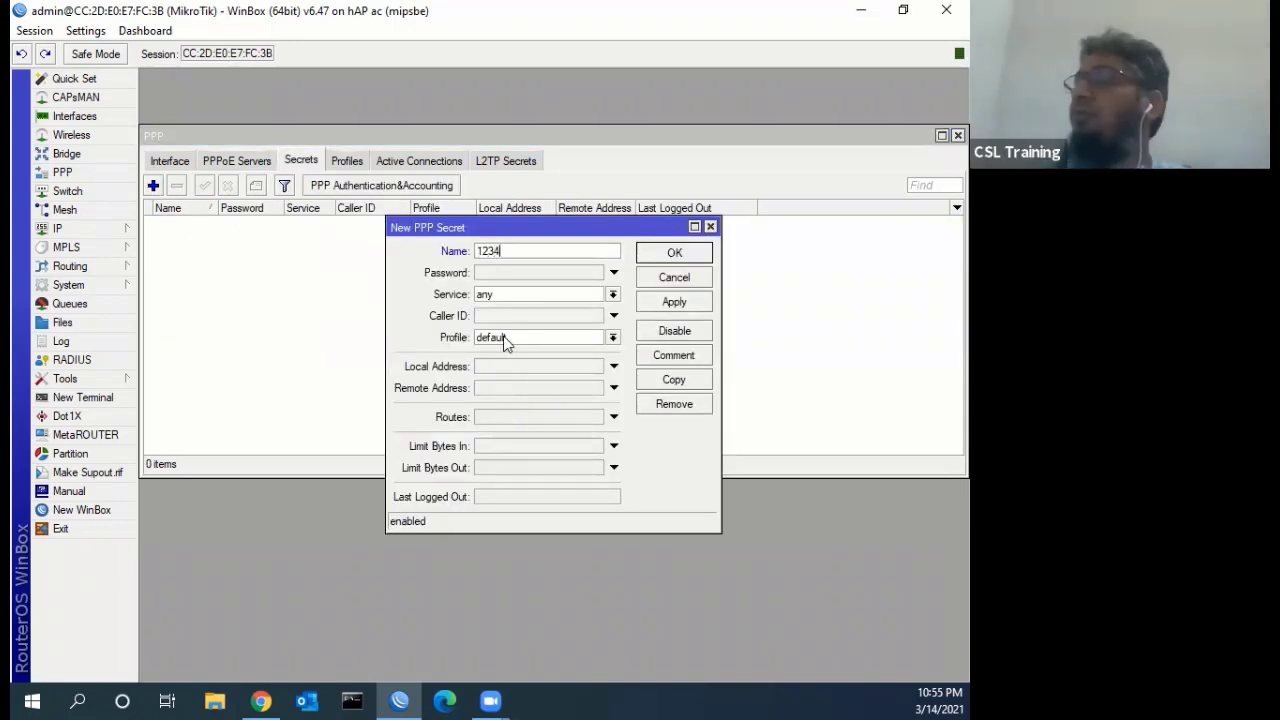
left_click(496, 274)
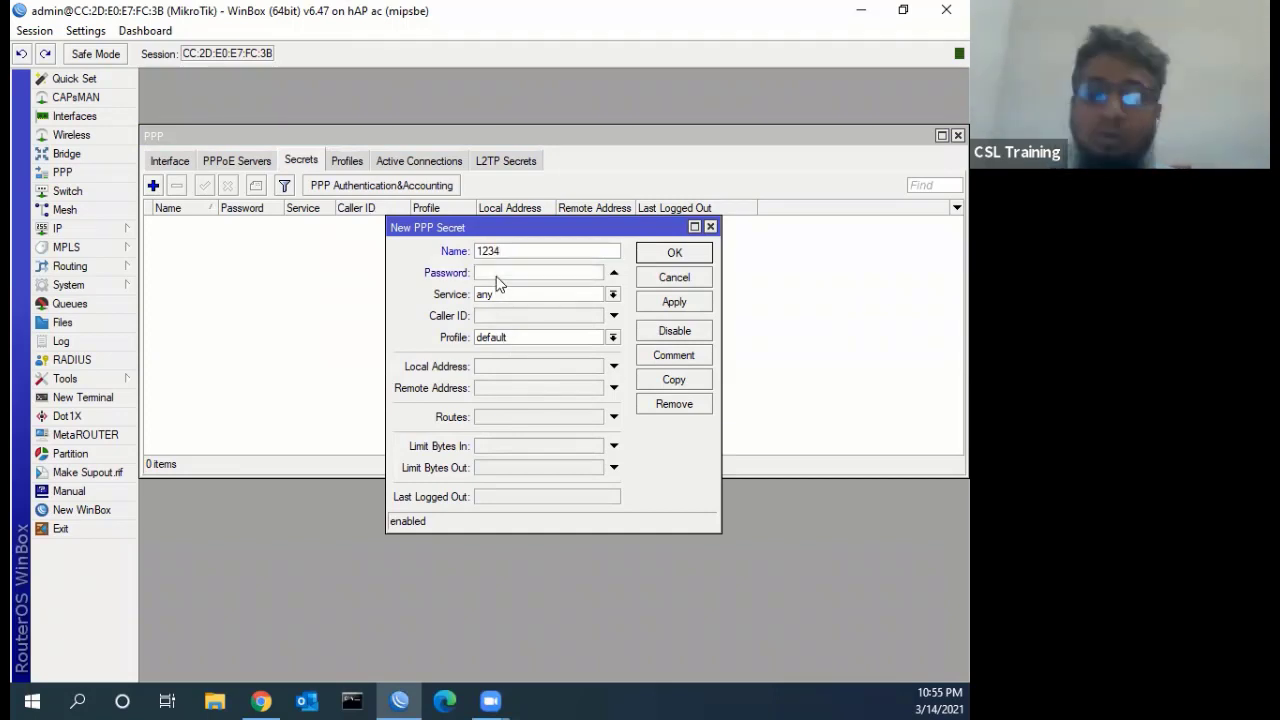
type("1234")
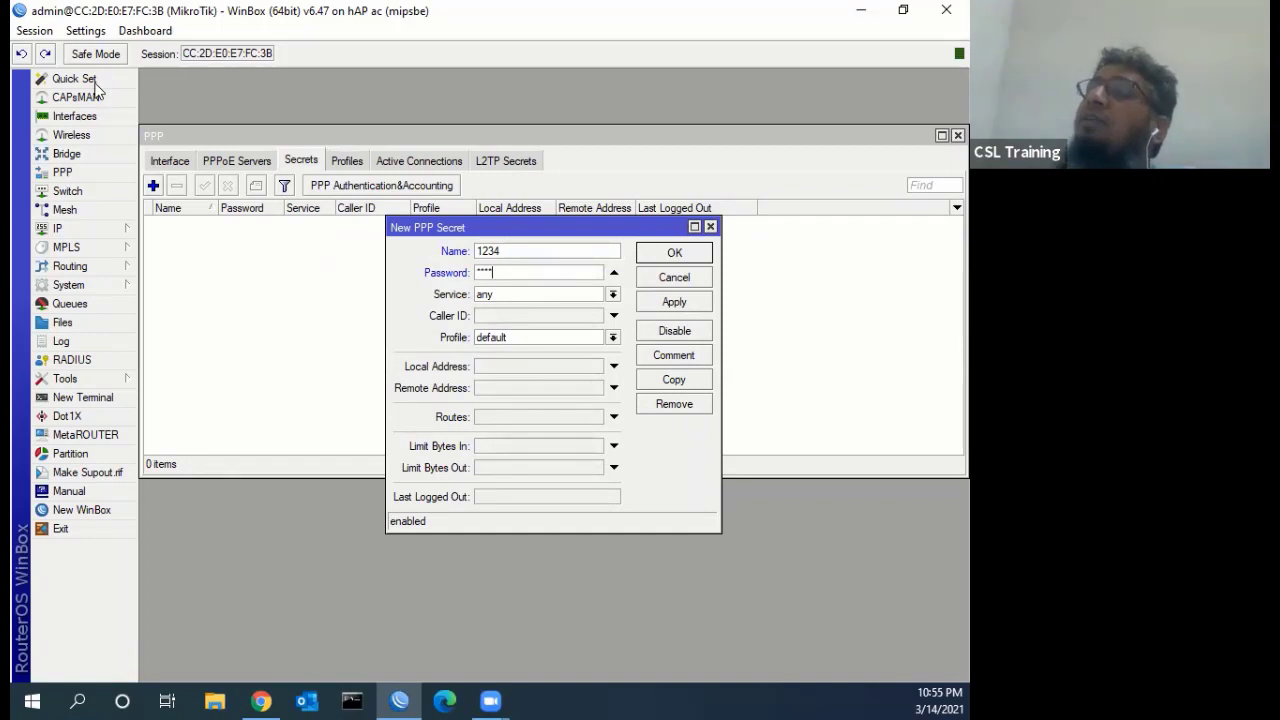
left_click(85, 30)
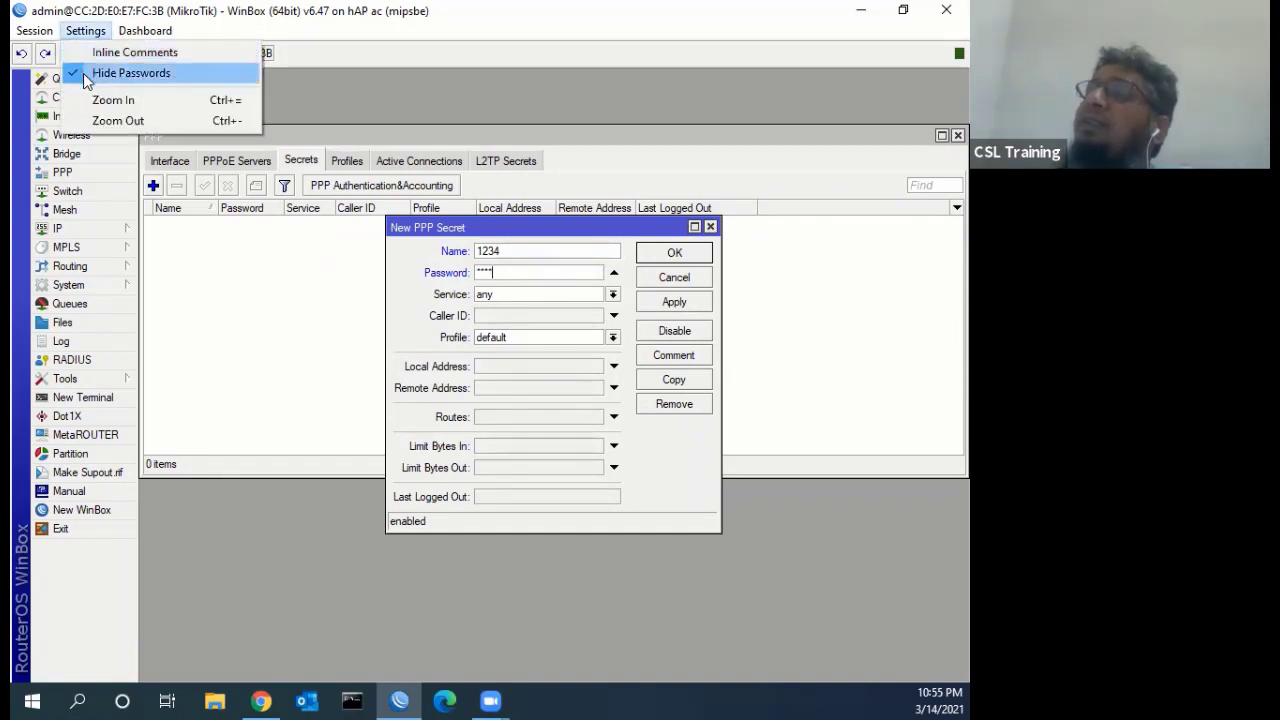
left_click(85, 74)
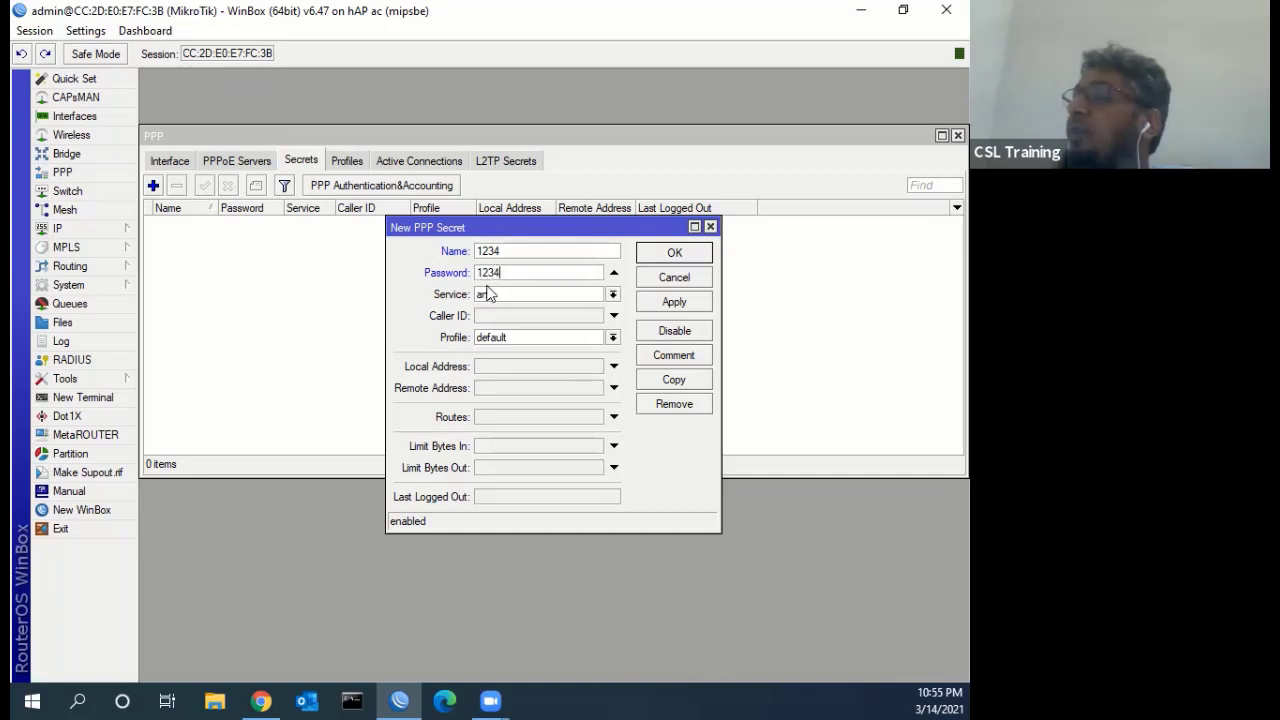
Set the secret's service to pppoe and profile to 1MB, then save it
left_click(613, 294)
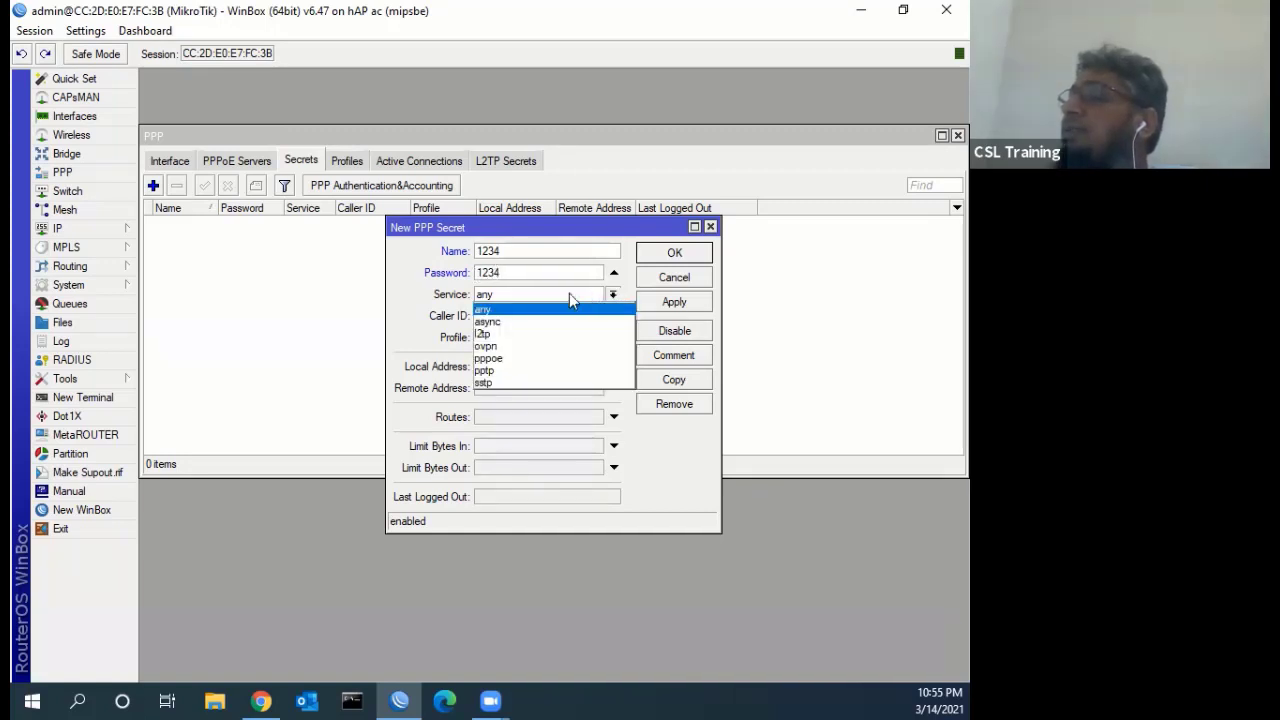
left_click(496, 359)
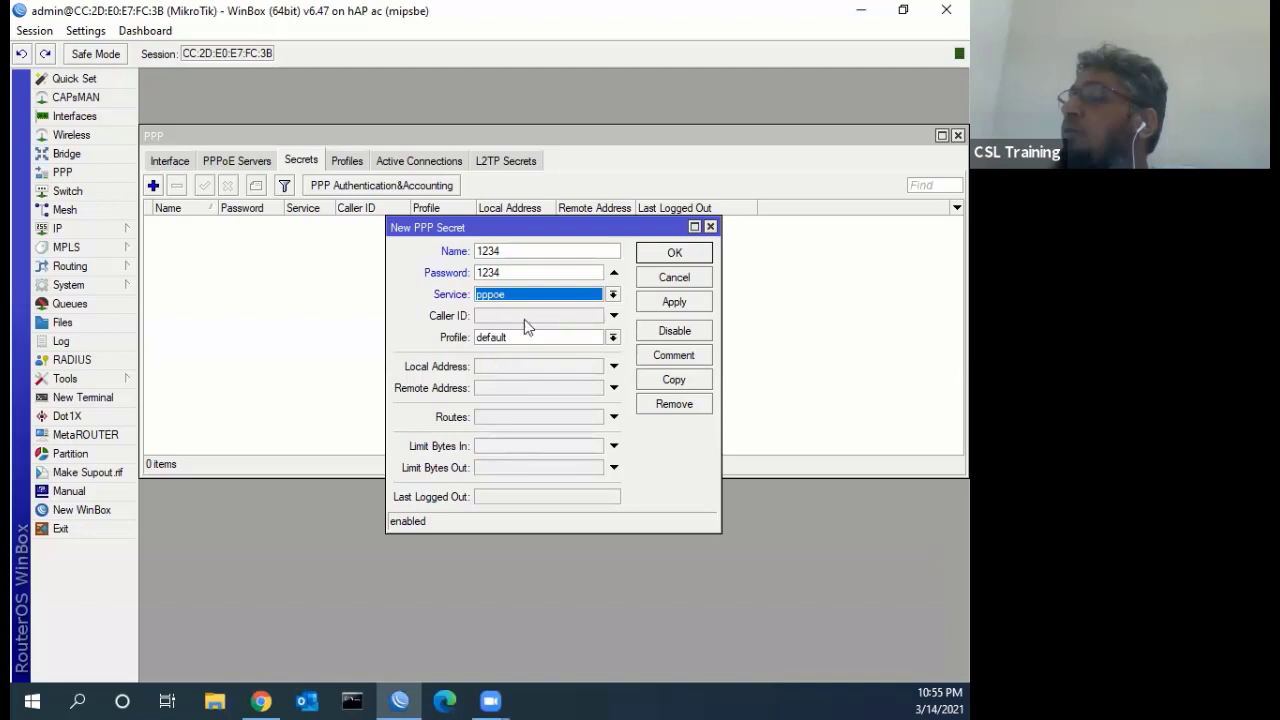
left_click(524, 321)
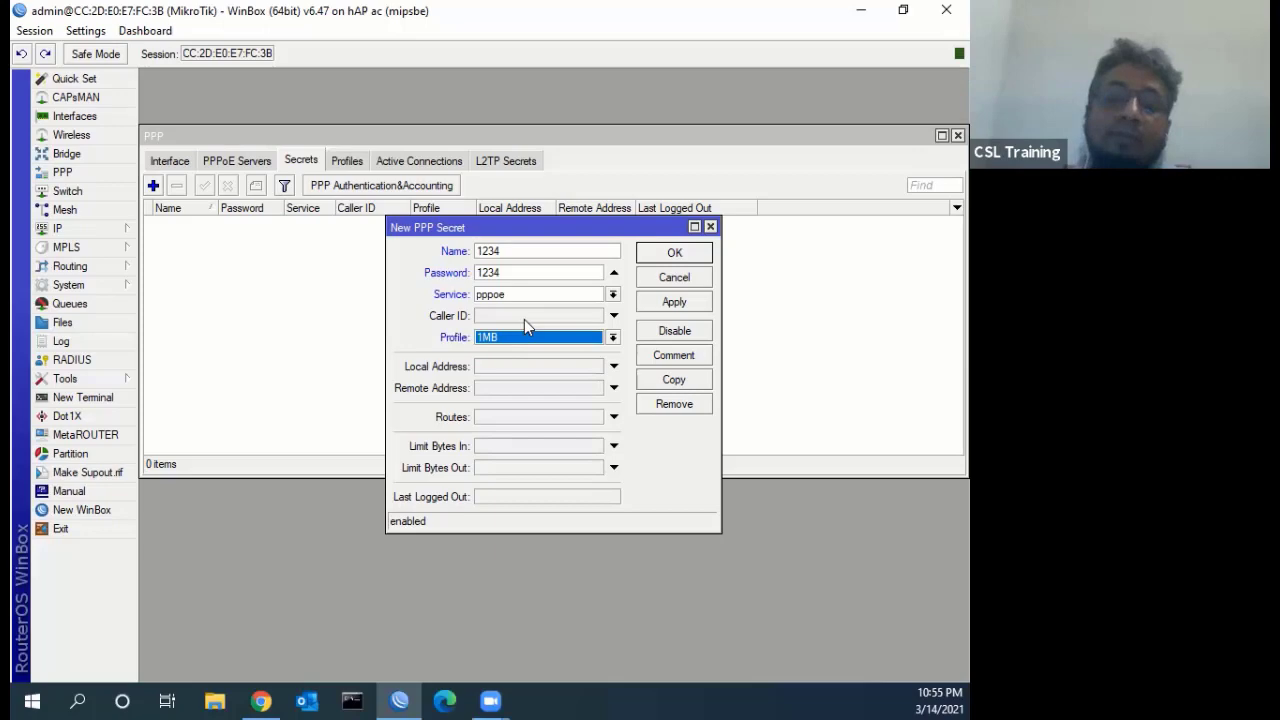
key("super+d")
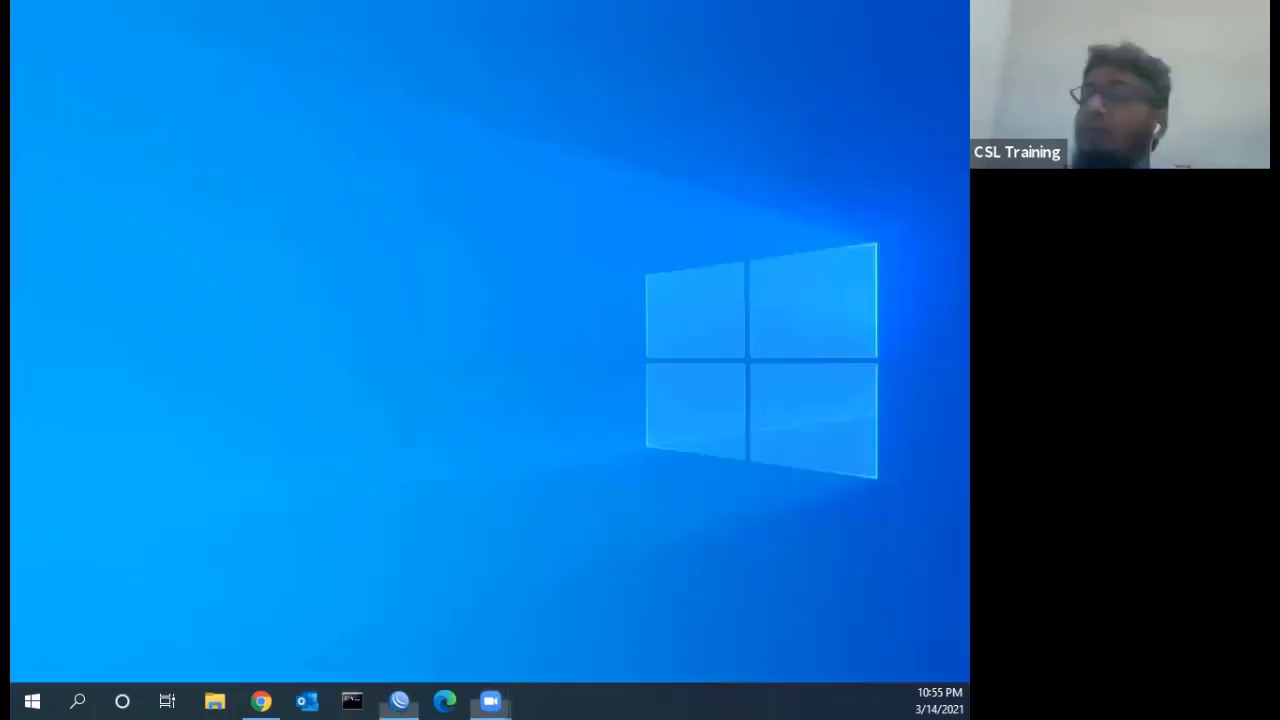
key("super+d")
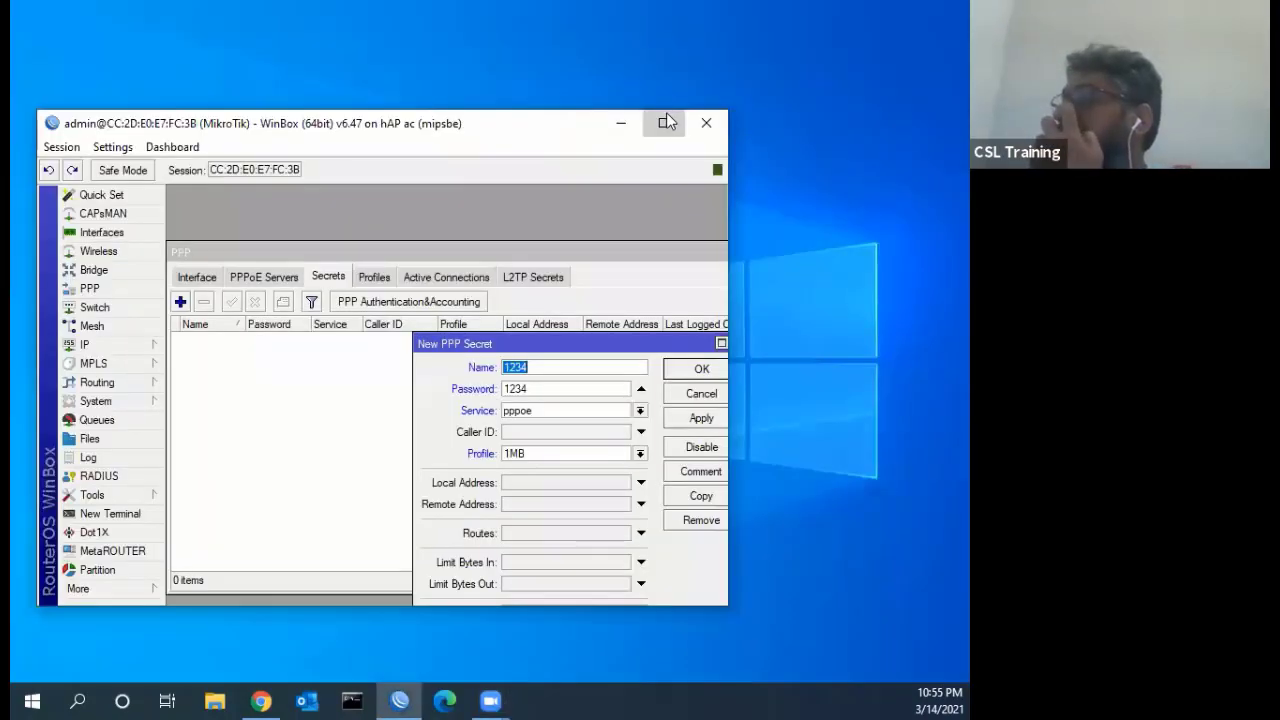
left_click(666, 120)
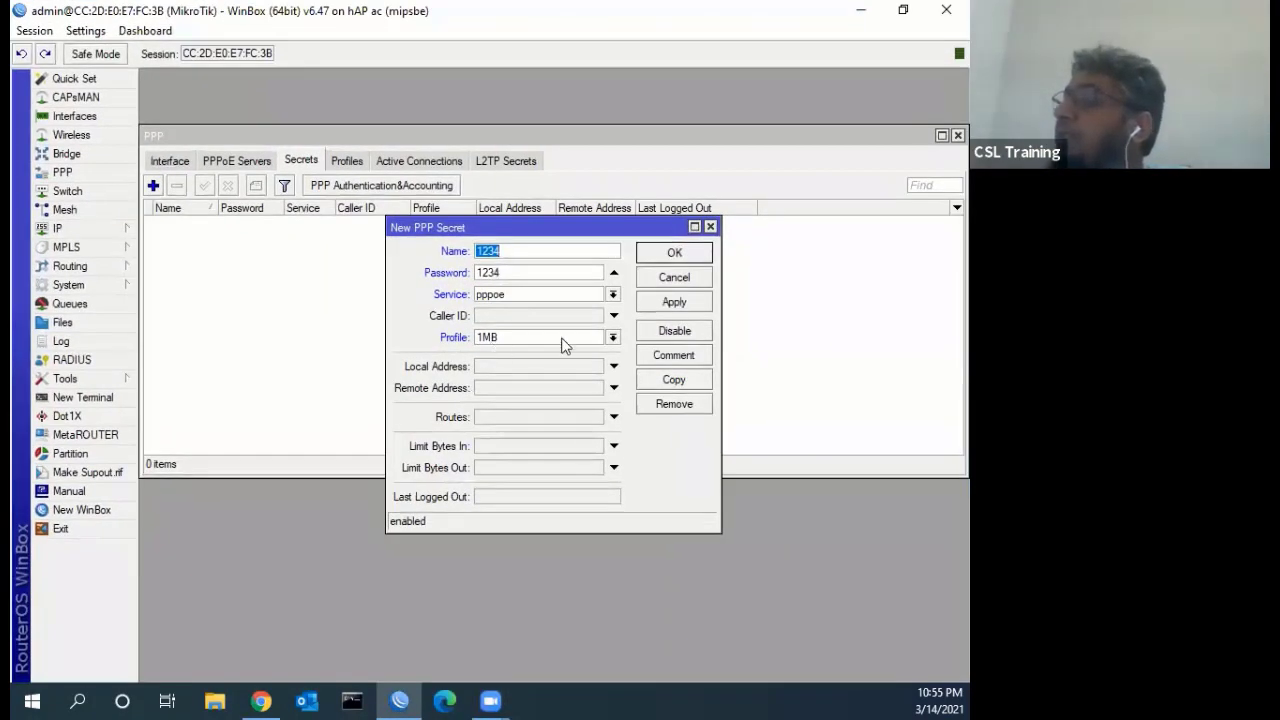
left_click(675, 303)
left_click(689, 253)
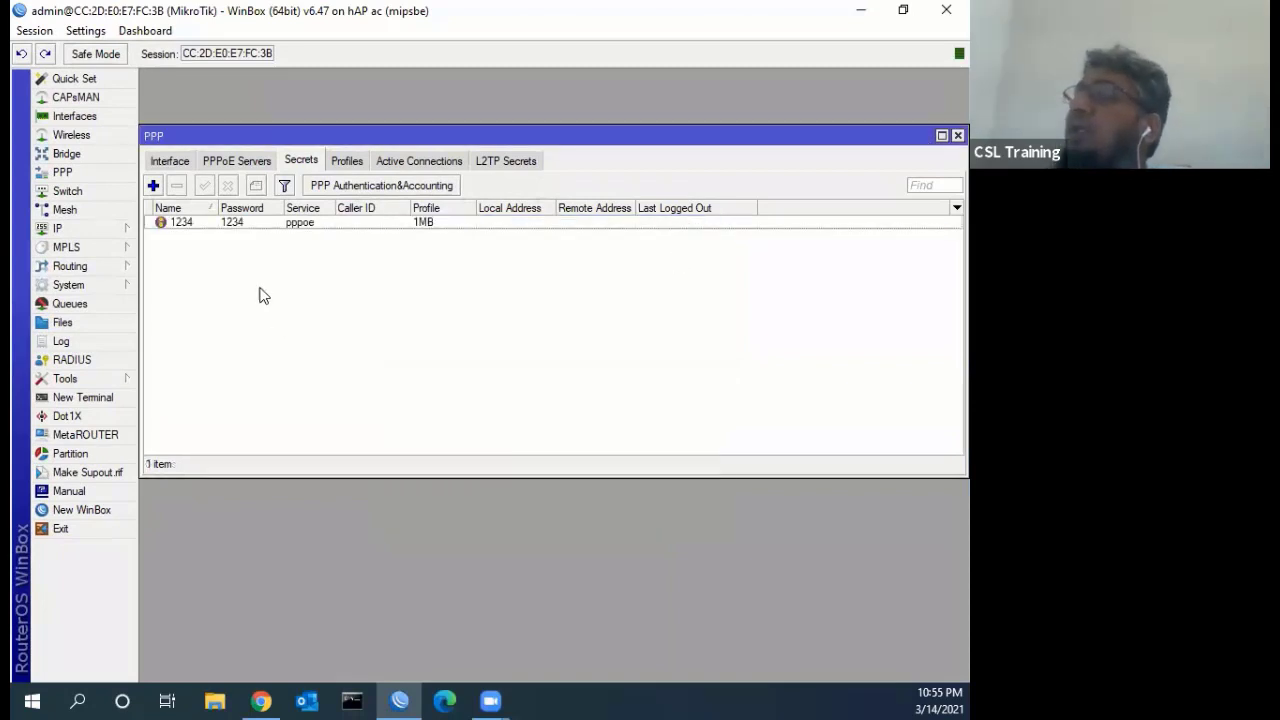
left_click(245, 222)
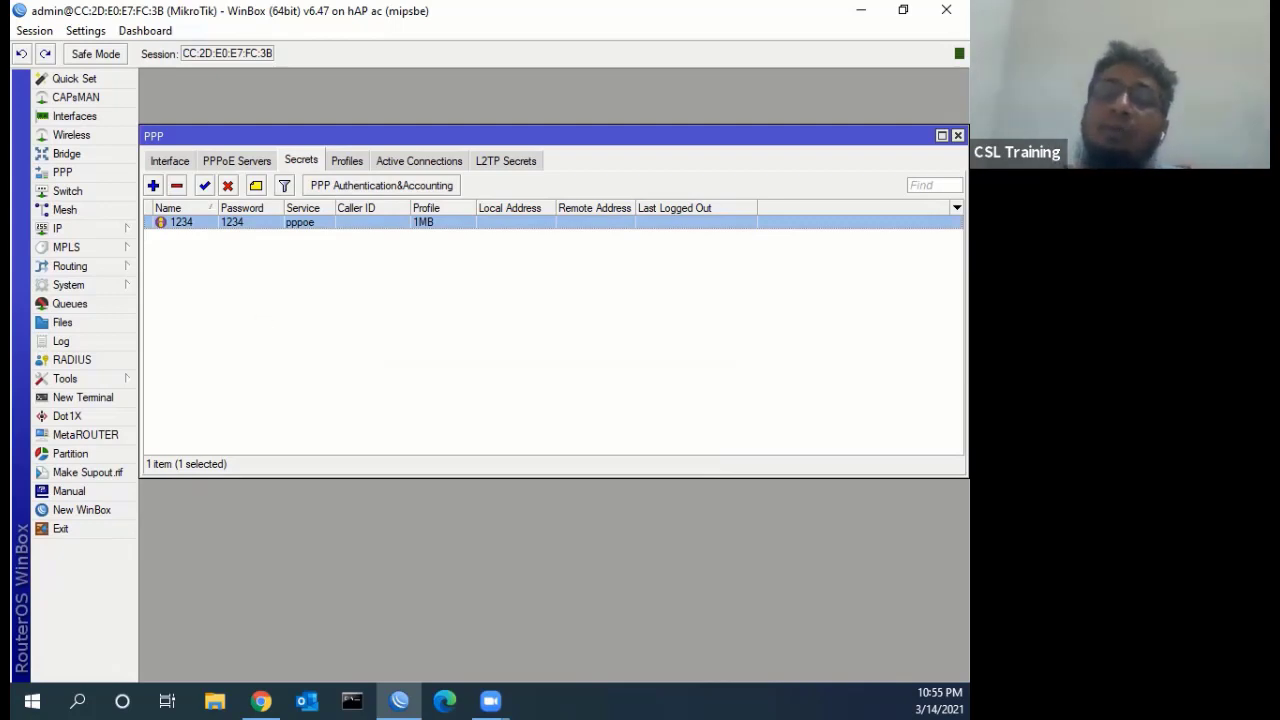
left_click(260, 700)
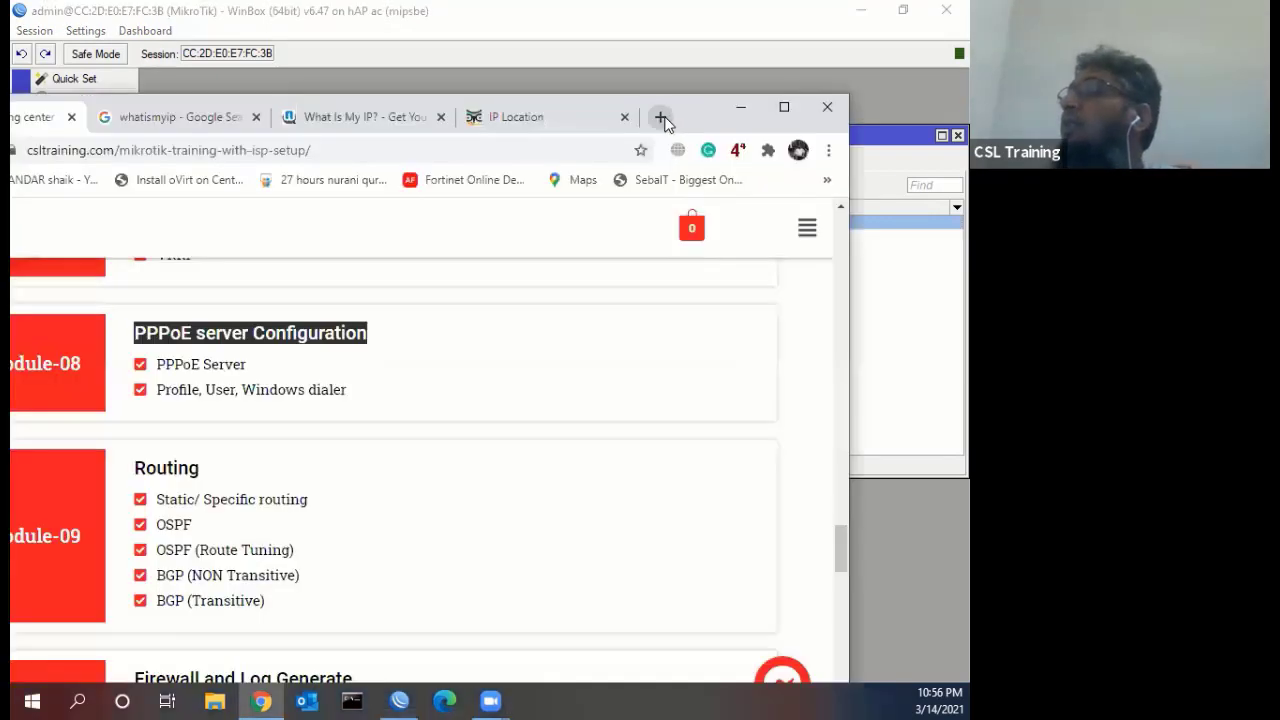
Open google.com in a new Chrome tab
left_click(662, 116)
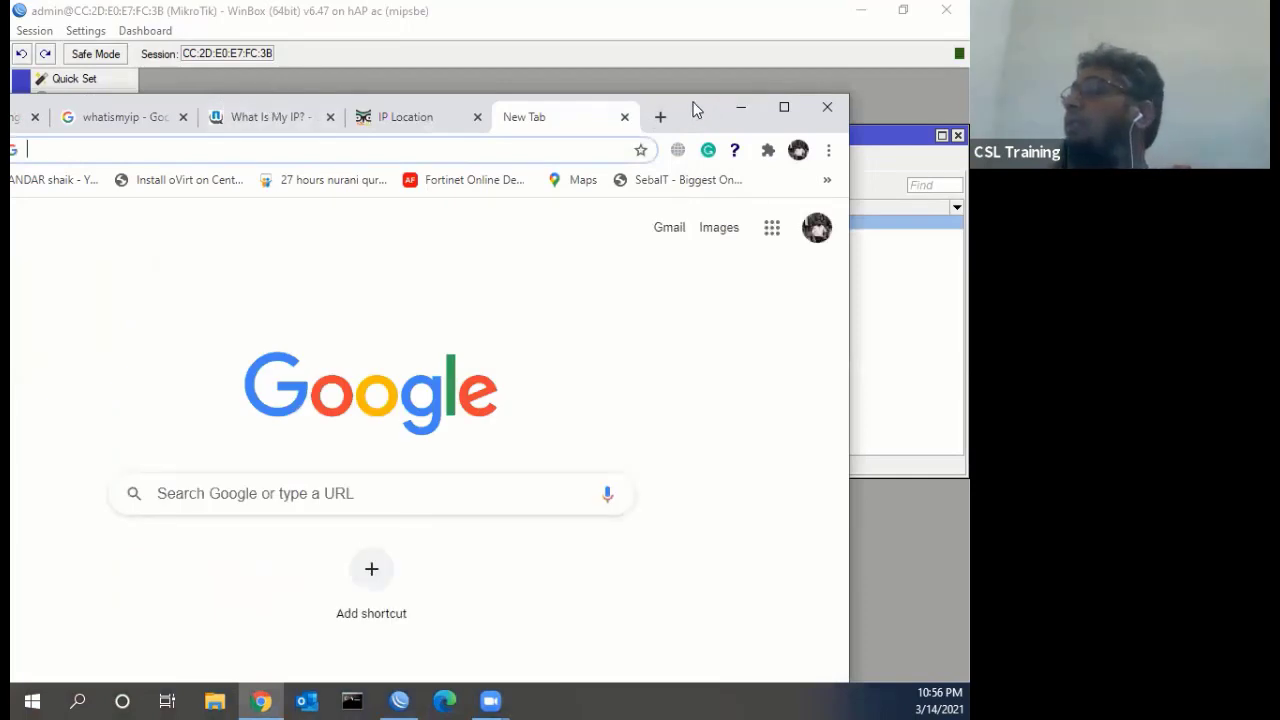
left_click_drag(704, 106, 790, 96)
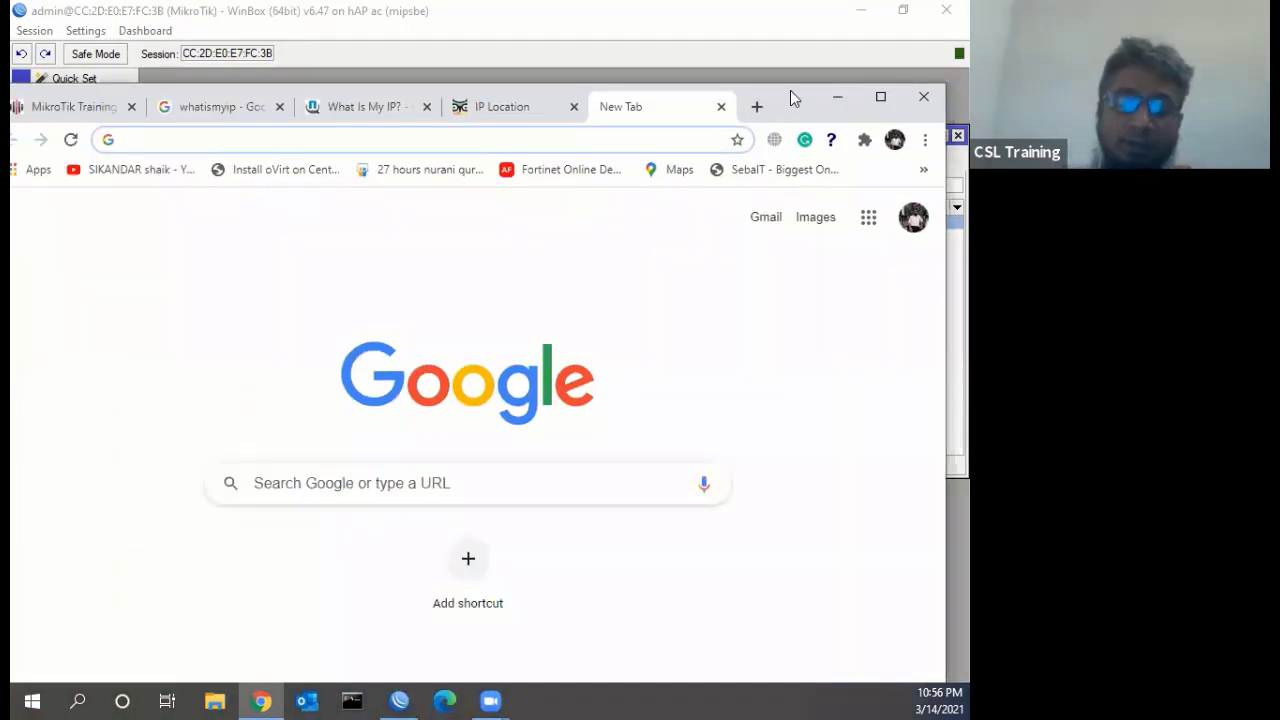
type("google.com")
key("Return")
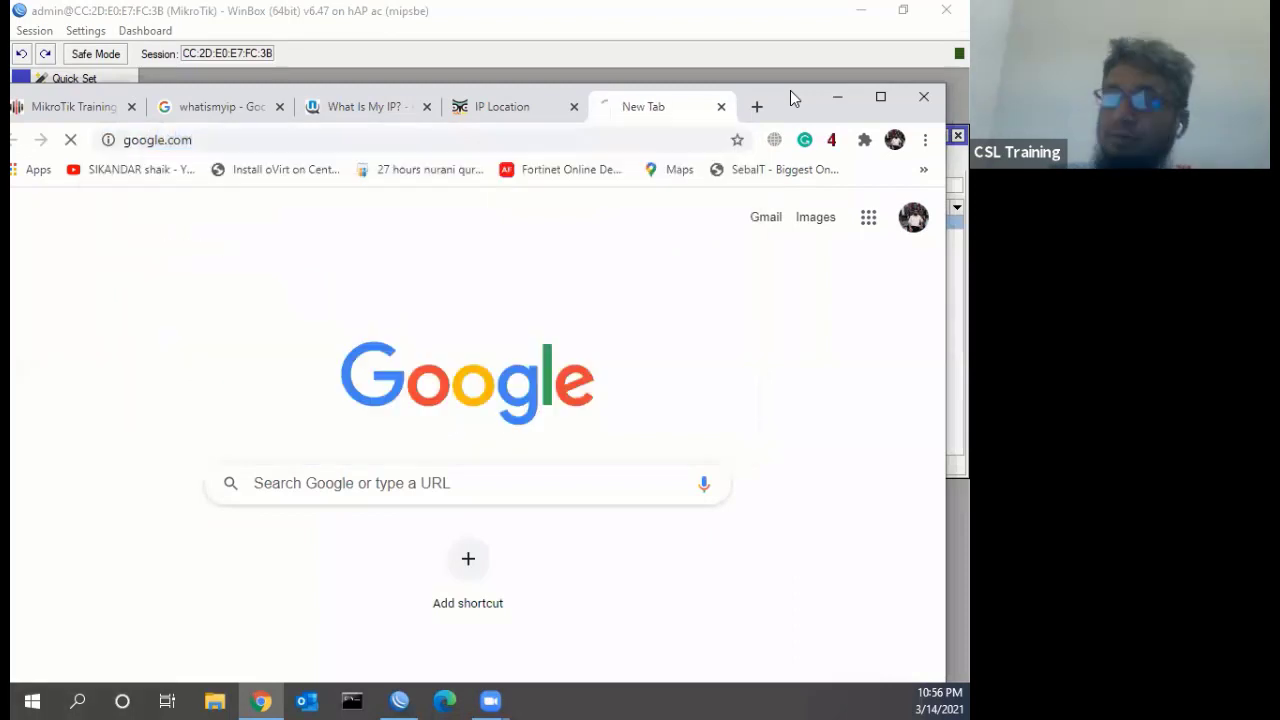
Search for 'tp link router emulator' and open the TP-Link Emulators result in a new window
type("tp ")
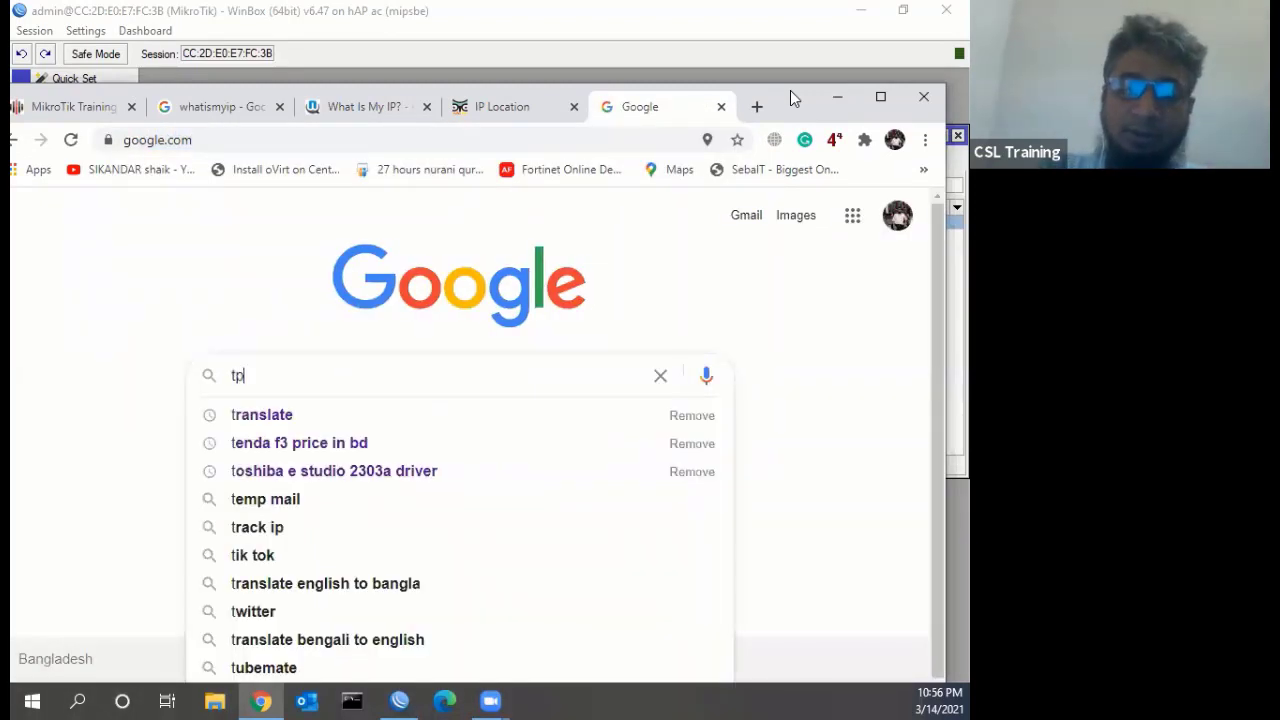
type("link ")
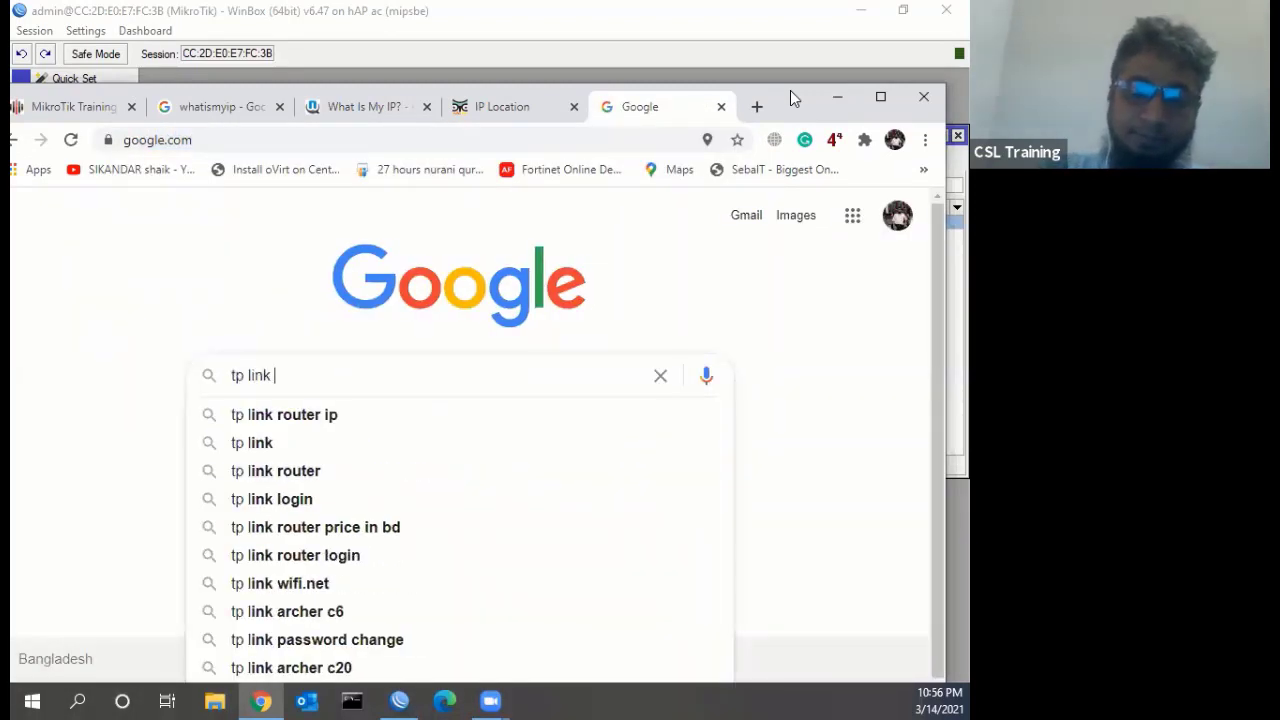
type("router ")
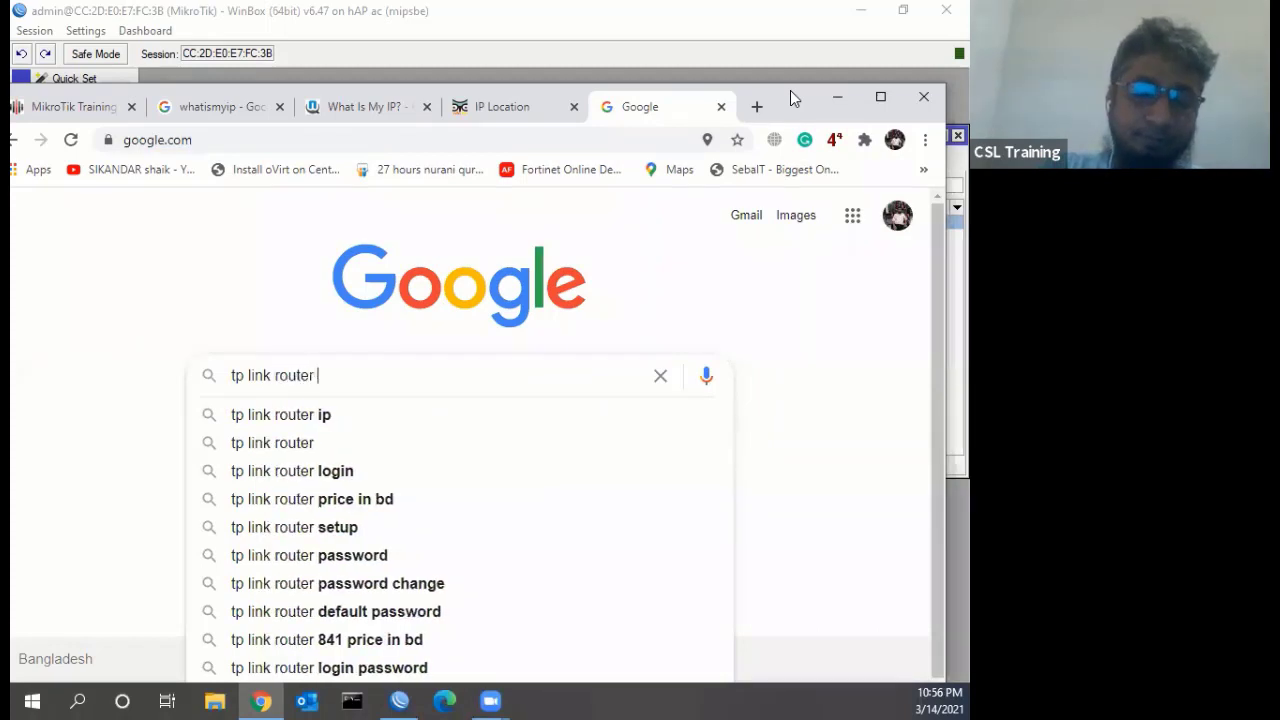
type("simulator")
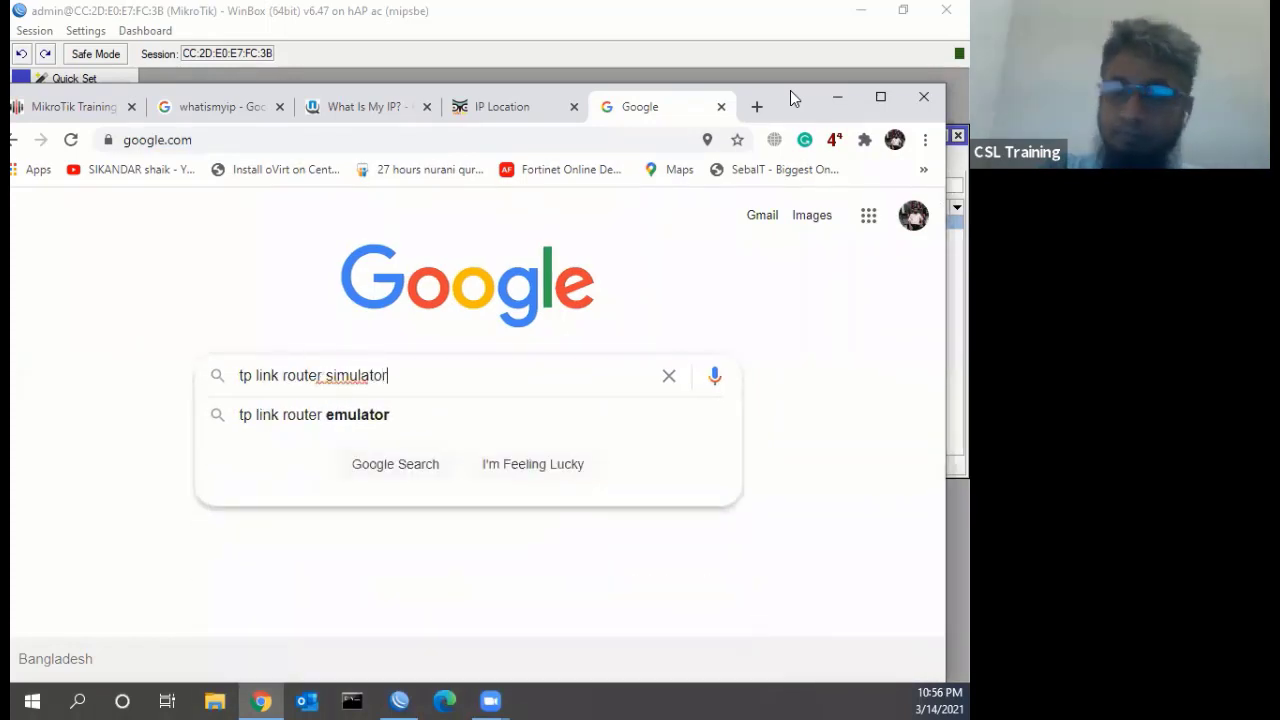
key("Return")
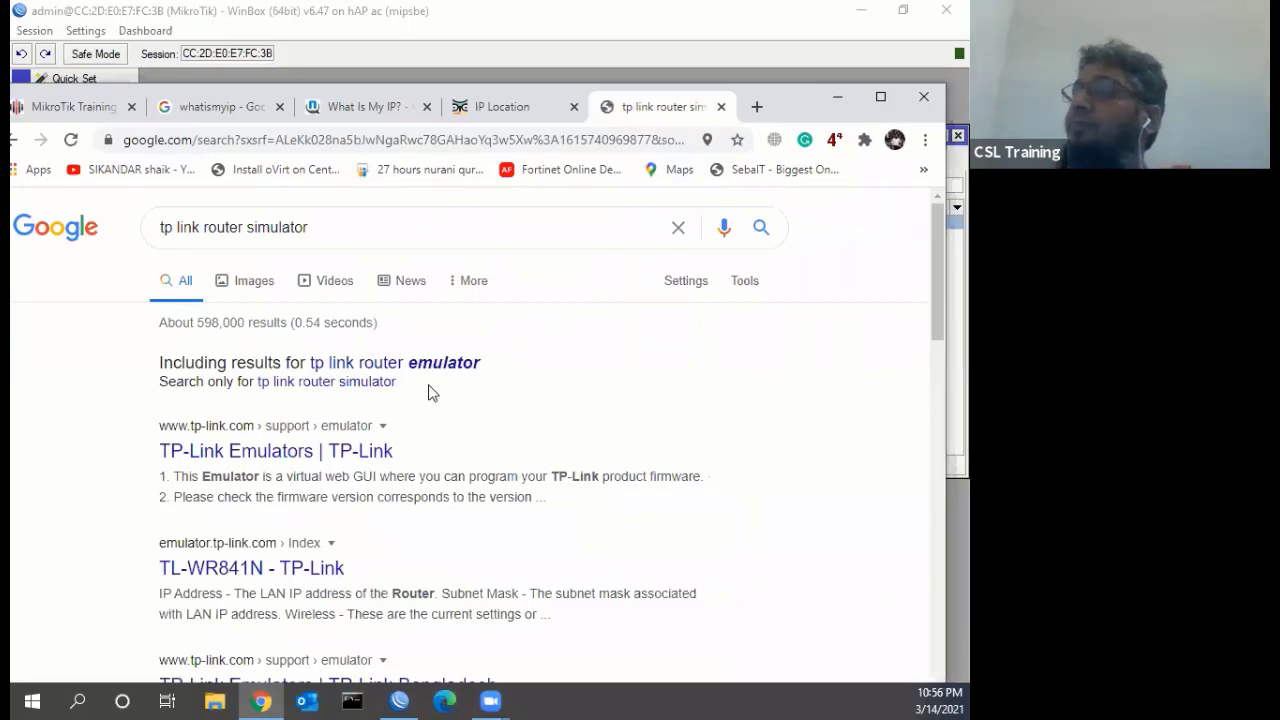
left_click(430, 366)
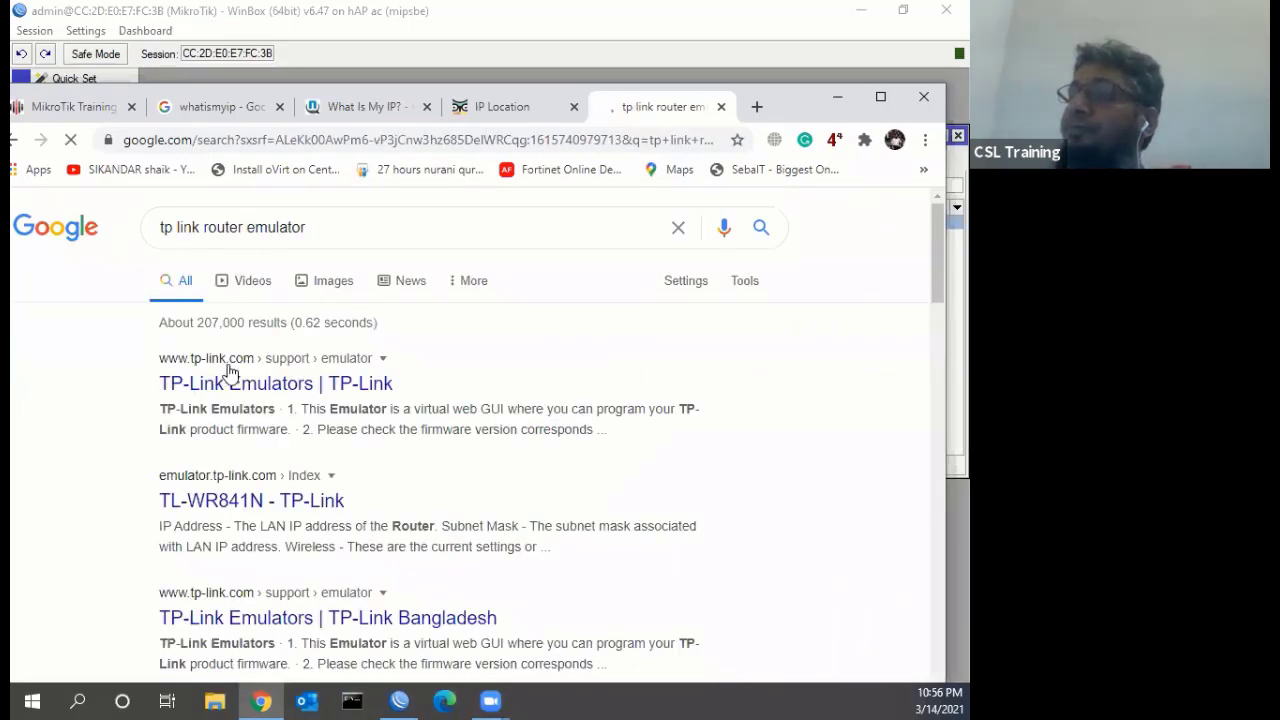
right_click(229, 387)
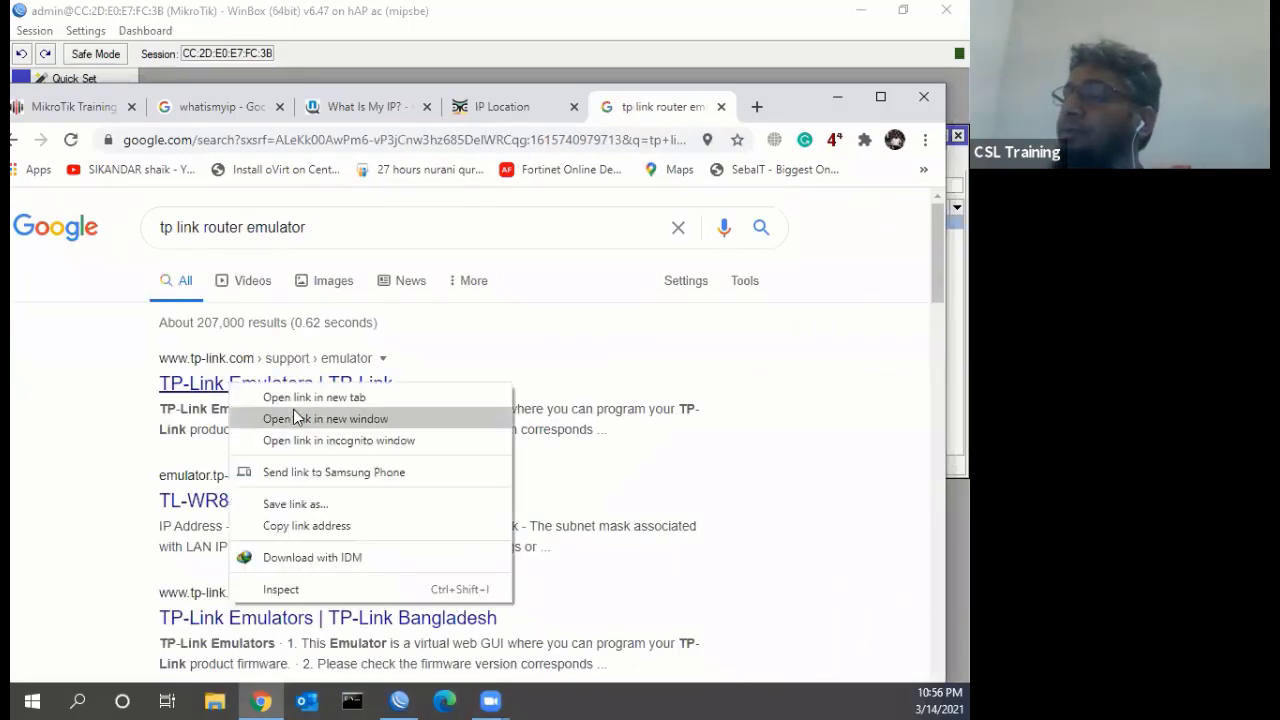
left_click(293, 413)
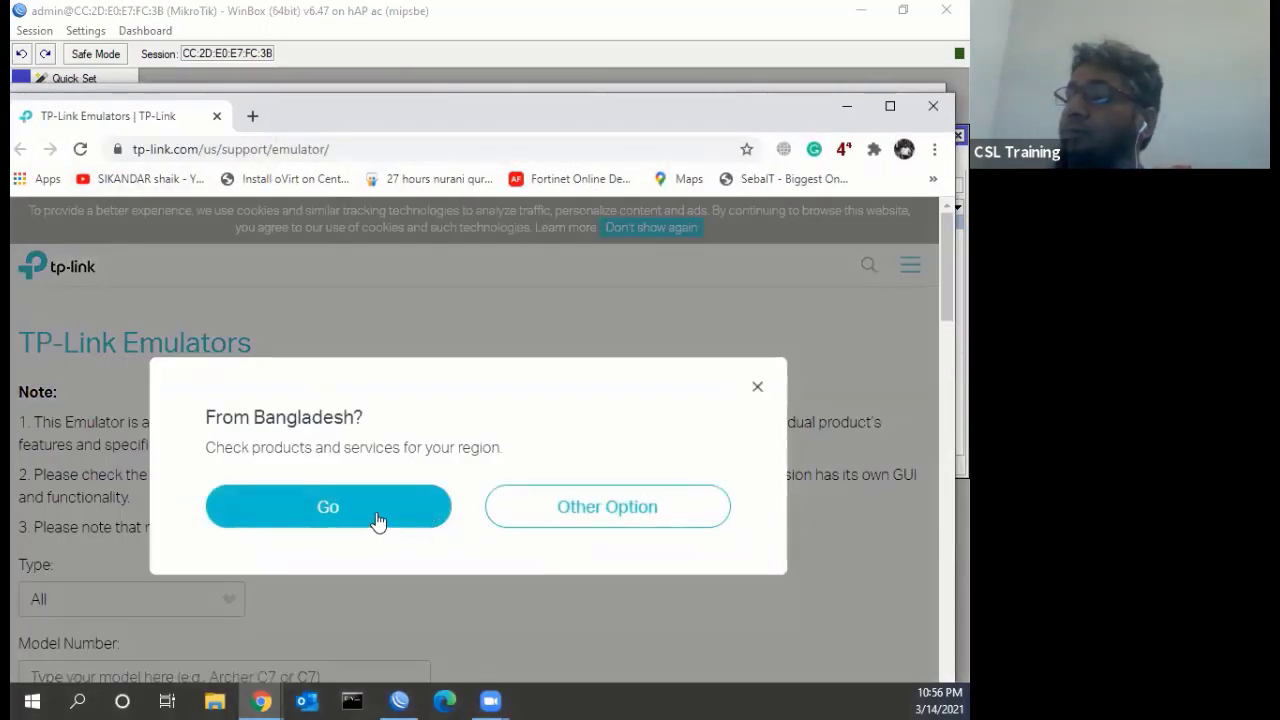
Choose the Bangladesh regional site, then open the TL-WDR4300 emulator with firmware 120315
left_click(377, 523)
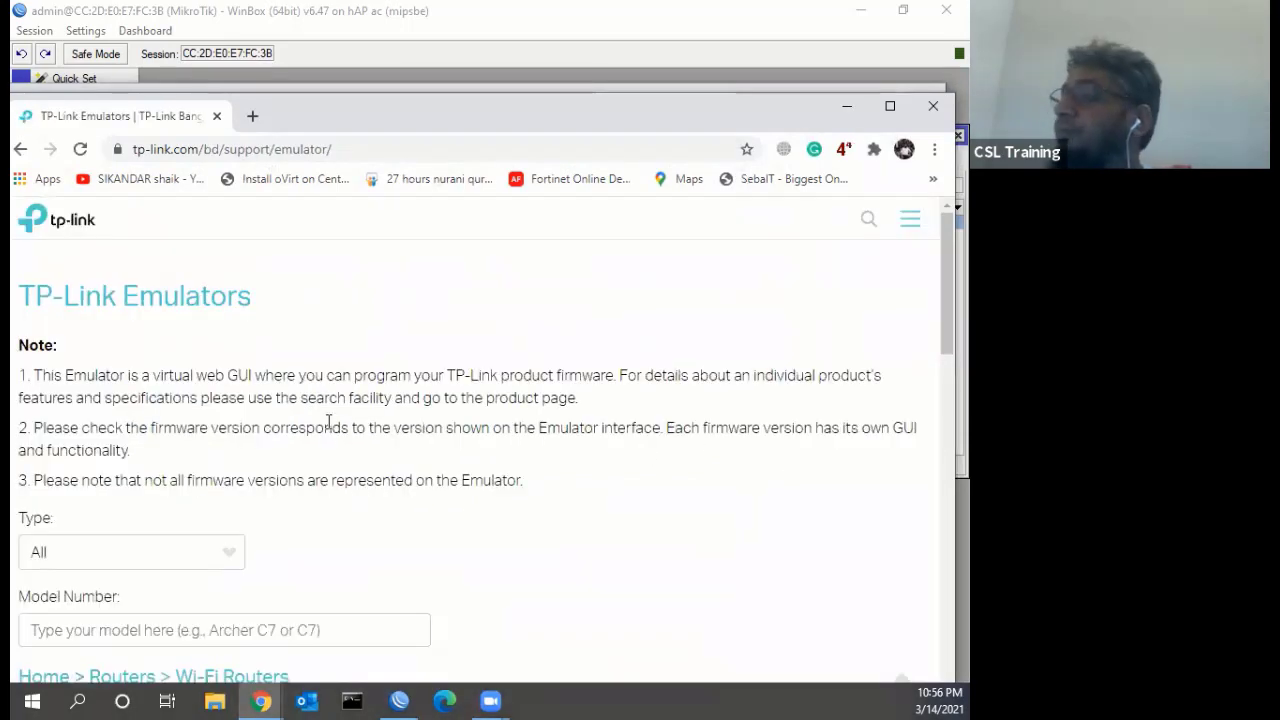
scroll(355, 371, "down", 2)
scroll(355, 371, "down", 2)
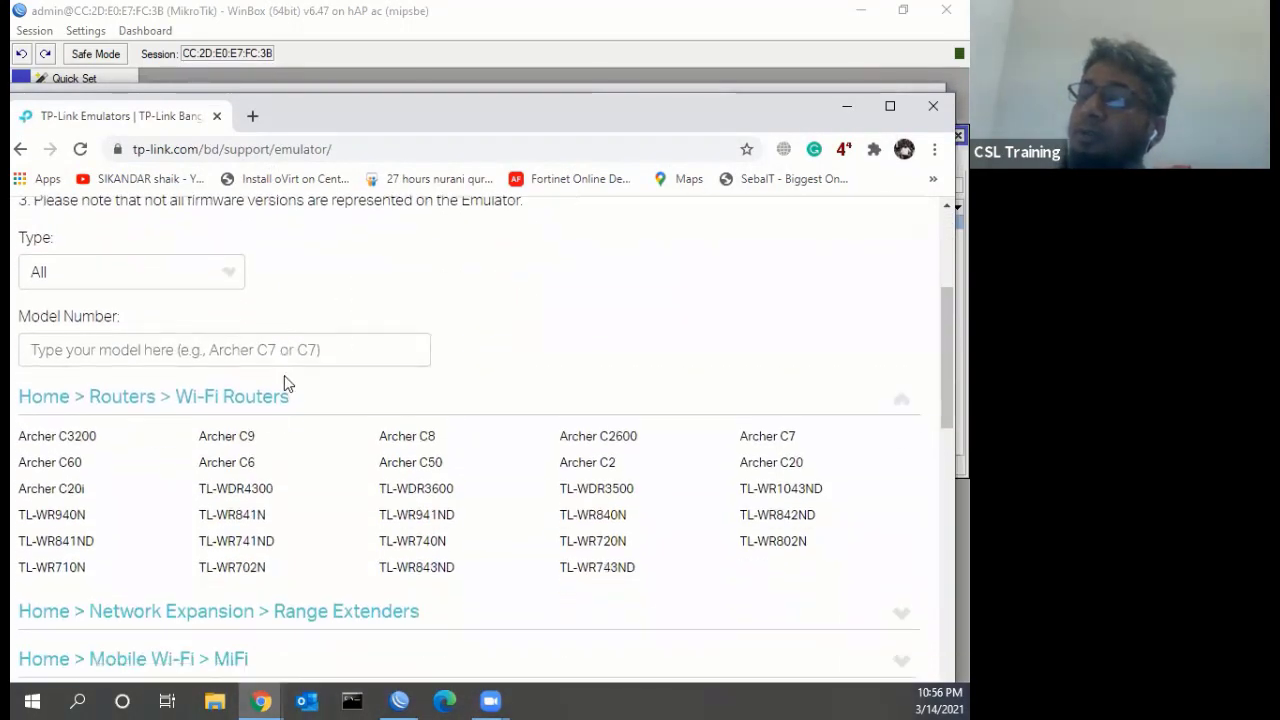
left_click(228, 489)
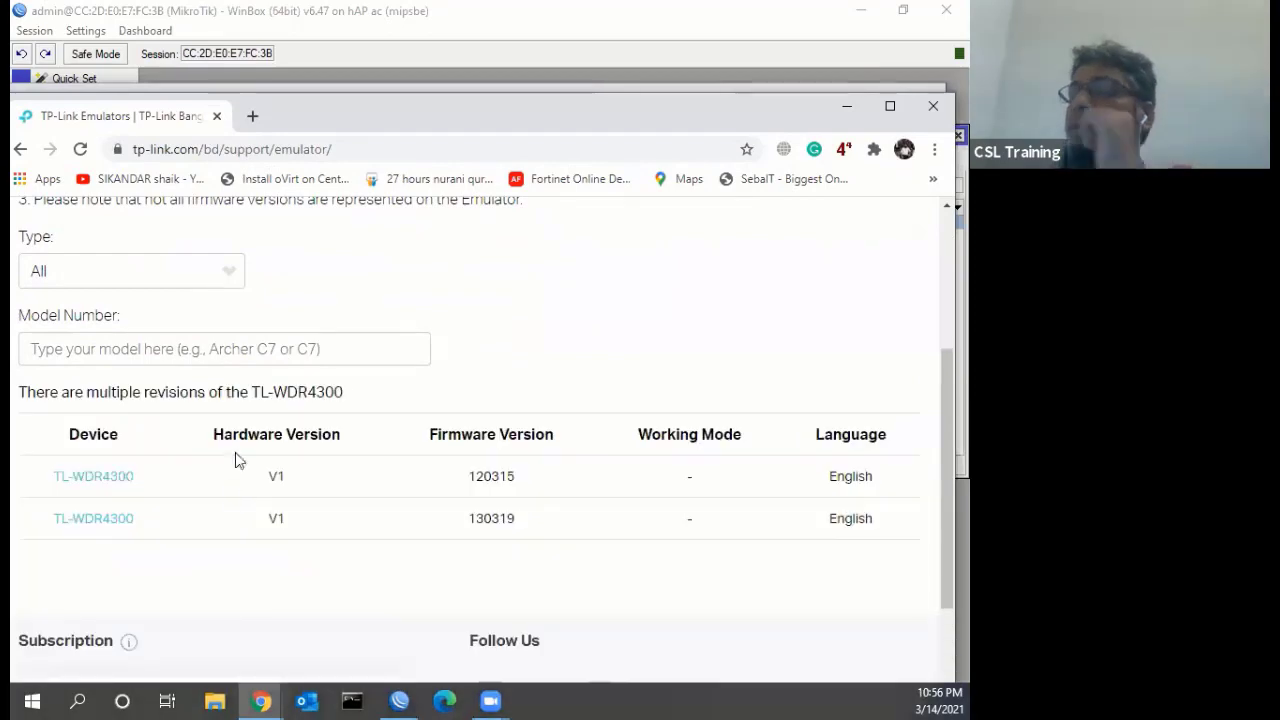
scroll(346, 388, "down", 1)
scroll(346, 388, "up", 4)
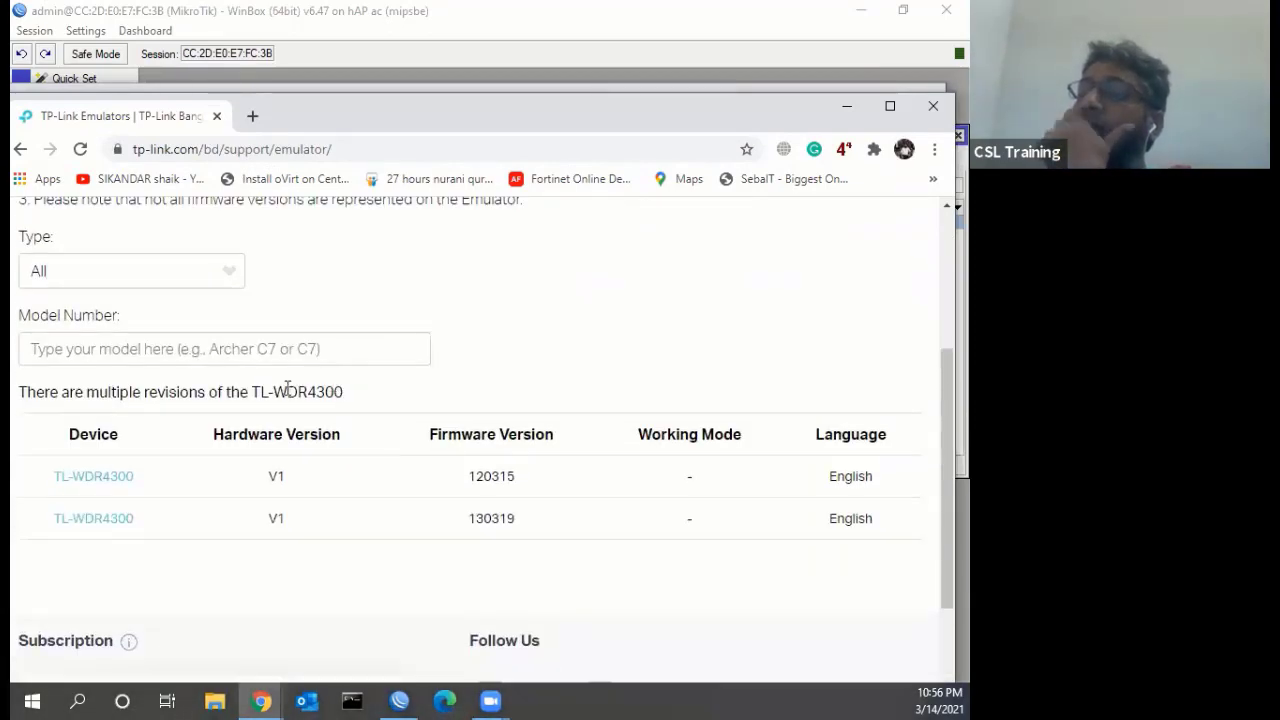
scroll(286, 390, "down", 4)
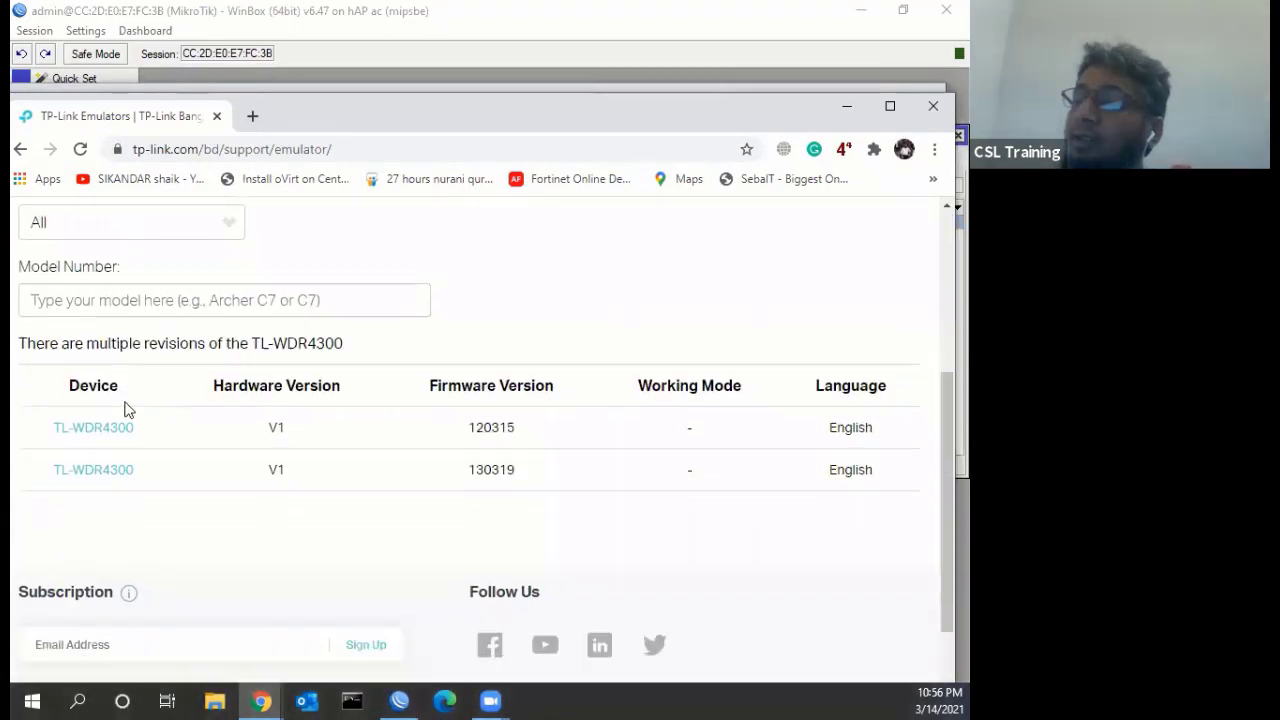
left_click(113, 390)
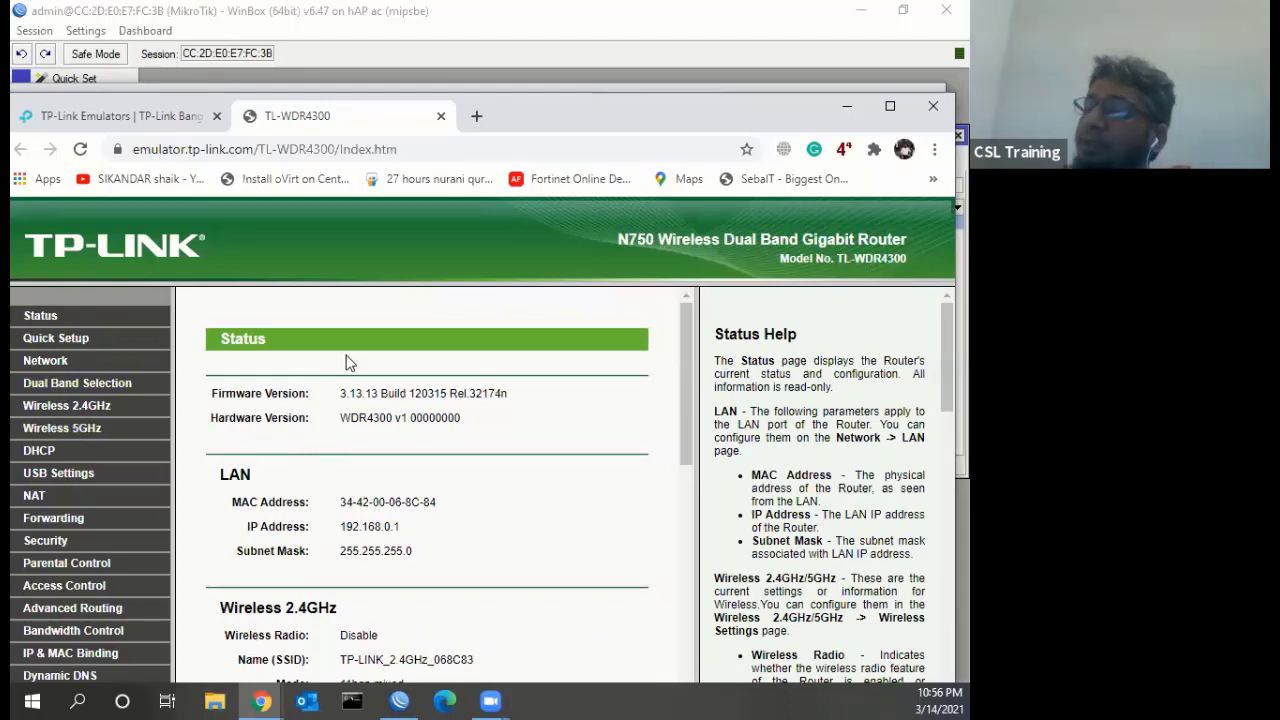
Launch Quick Setup and choose PPPoE as the WAN connection type, after briefly trying Static IP
scroll(349, 360, "down", 3)
scroll(178, 369, "up", 3)
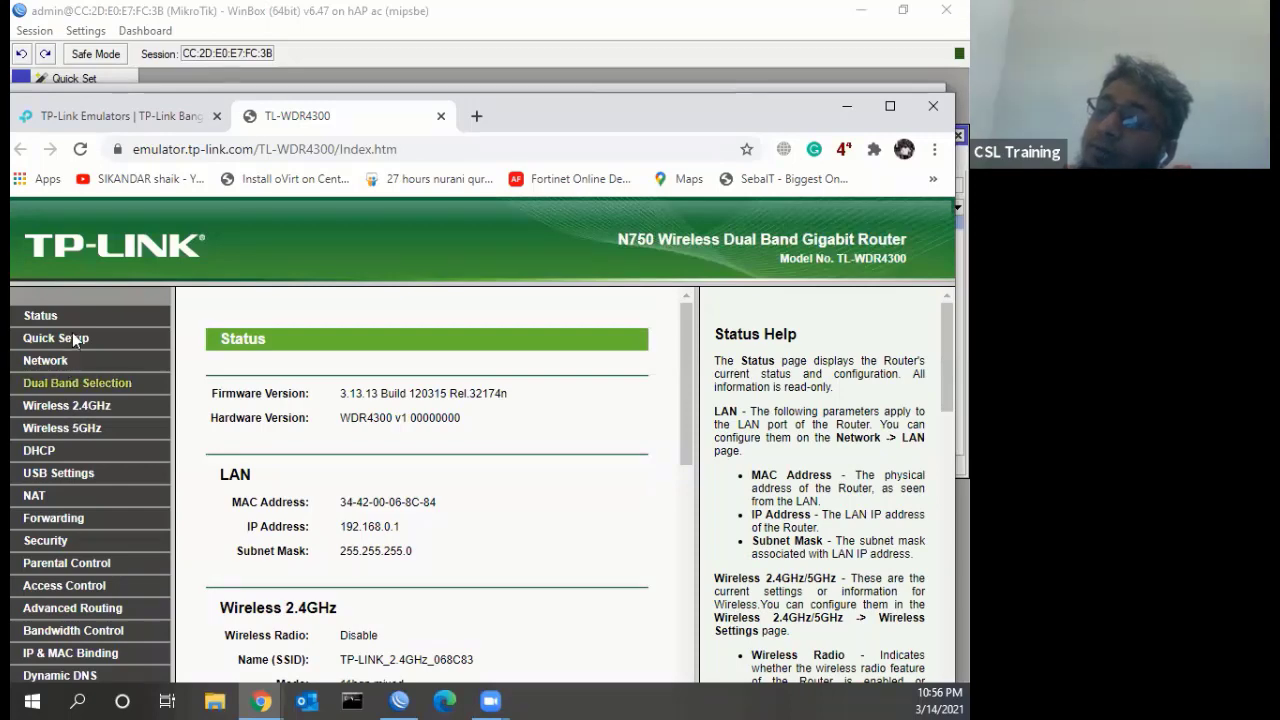
left_click(72, 341)
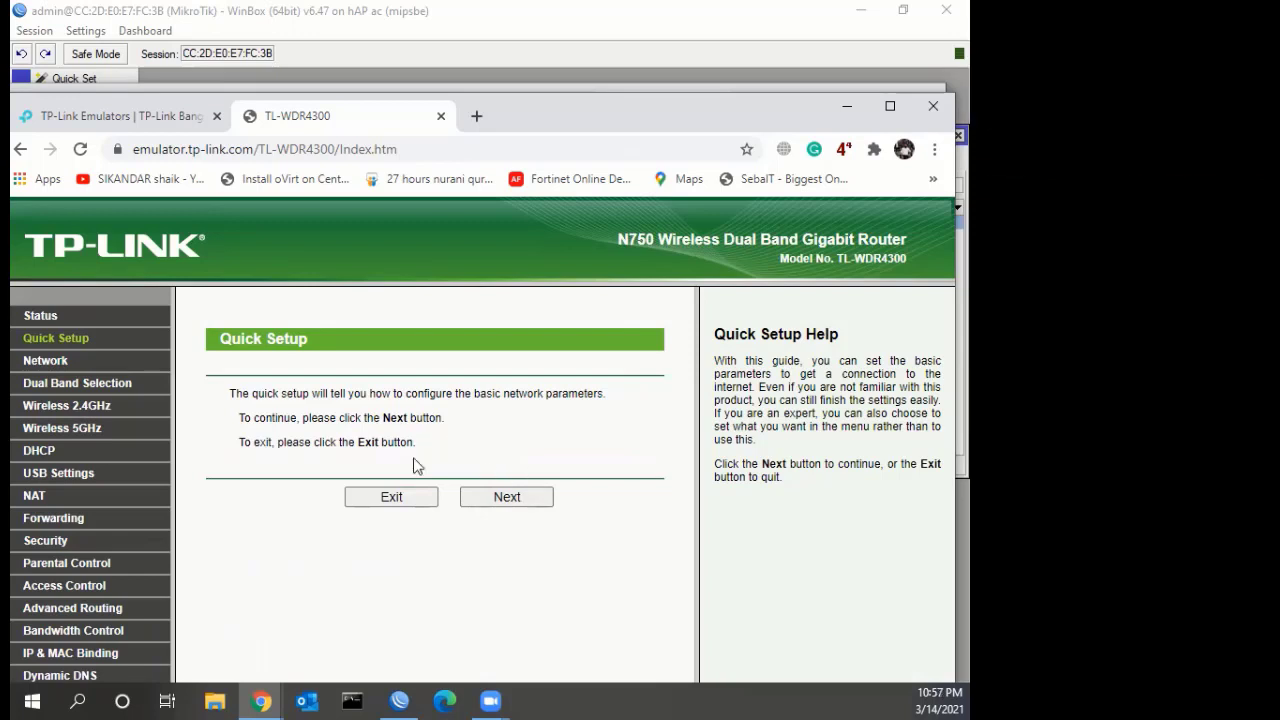
left_click(501, 496)
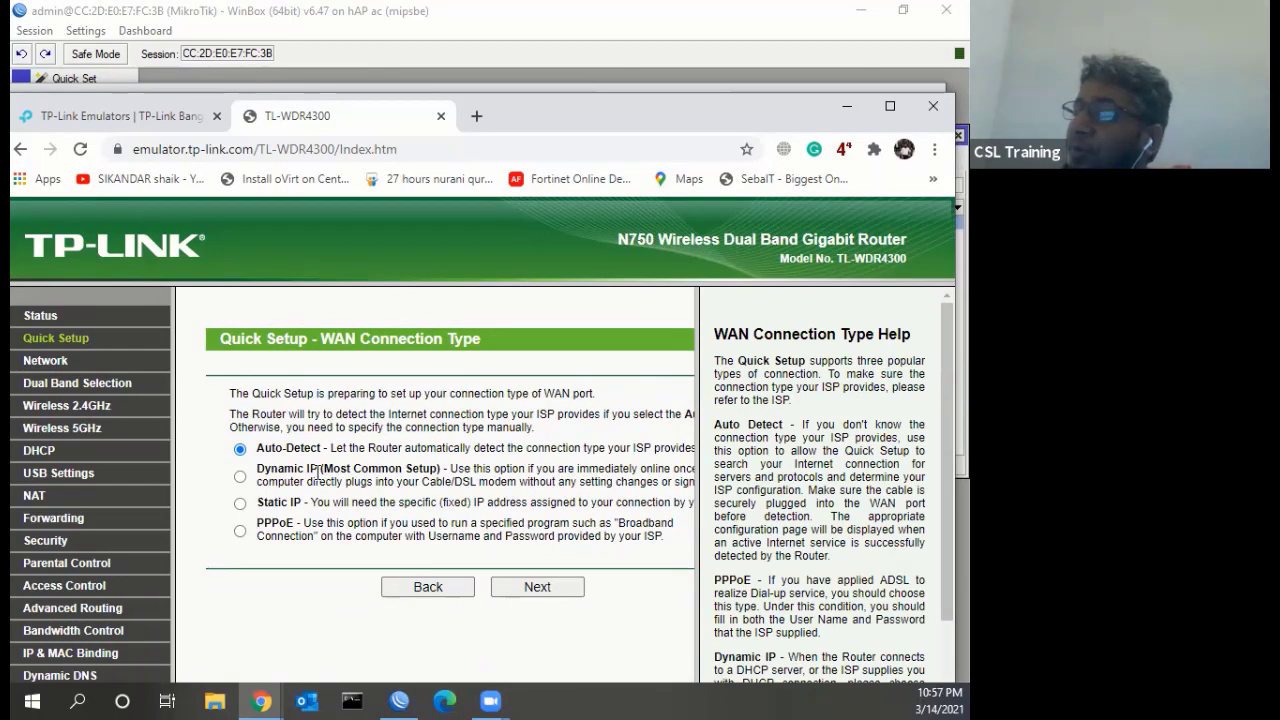
left_click(241, 505)
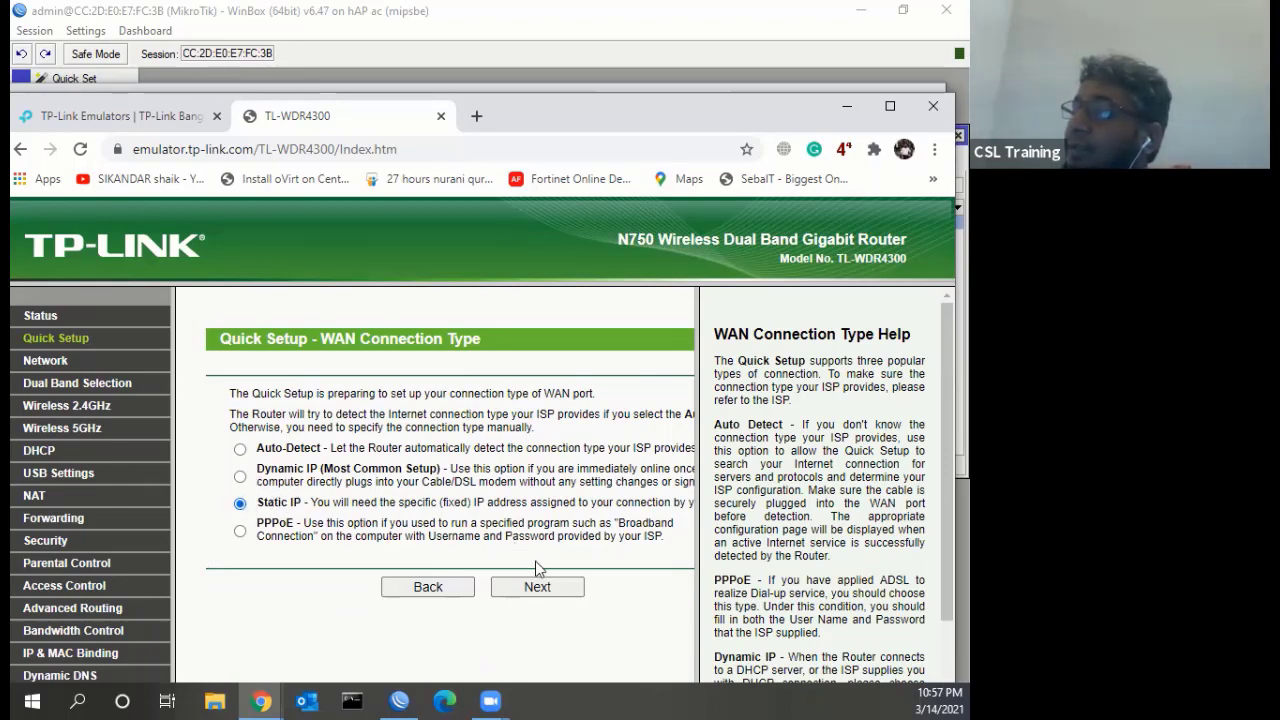
left_click(533, 592)
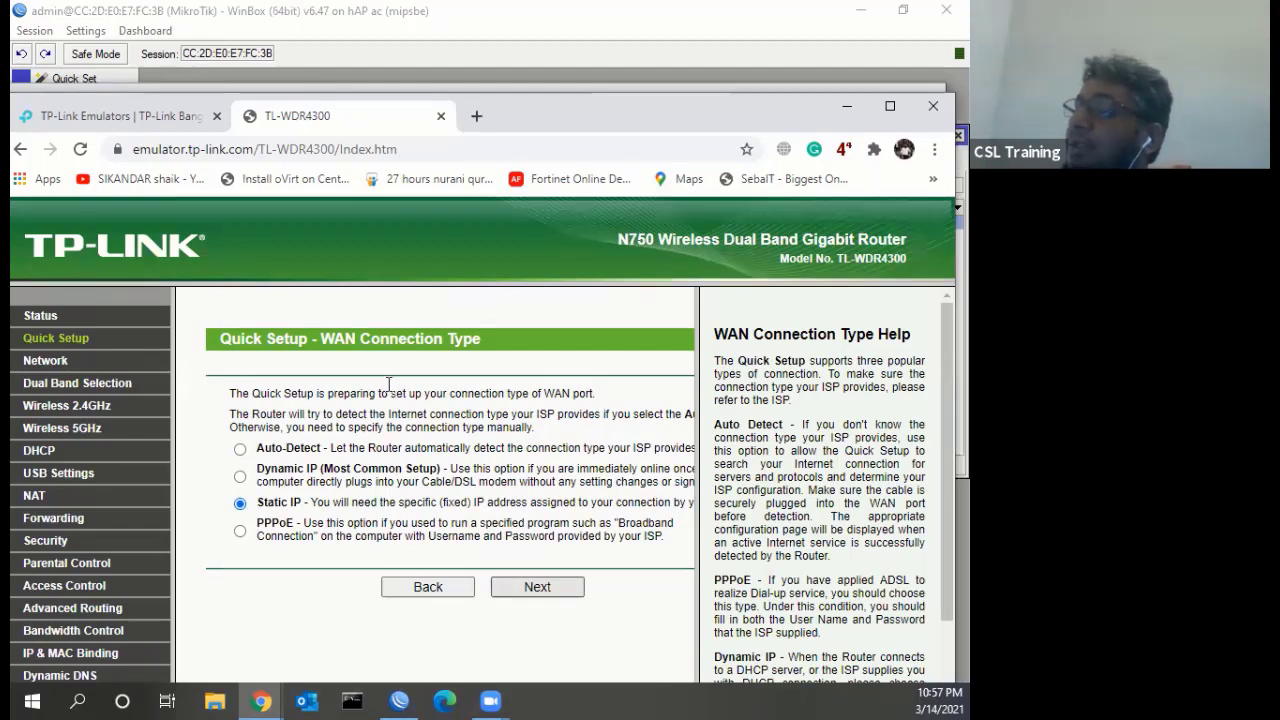
left_click(393, 548)
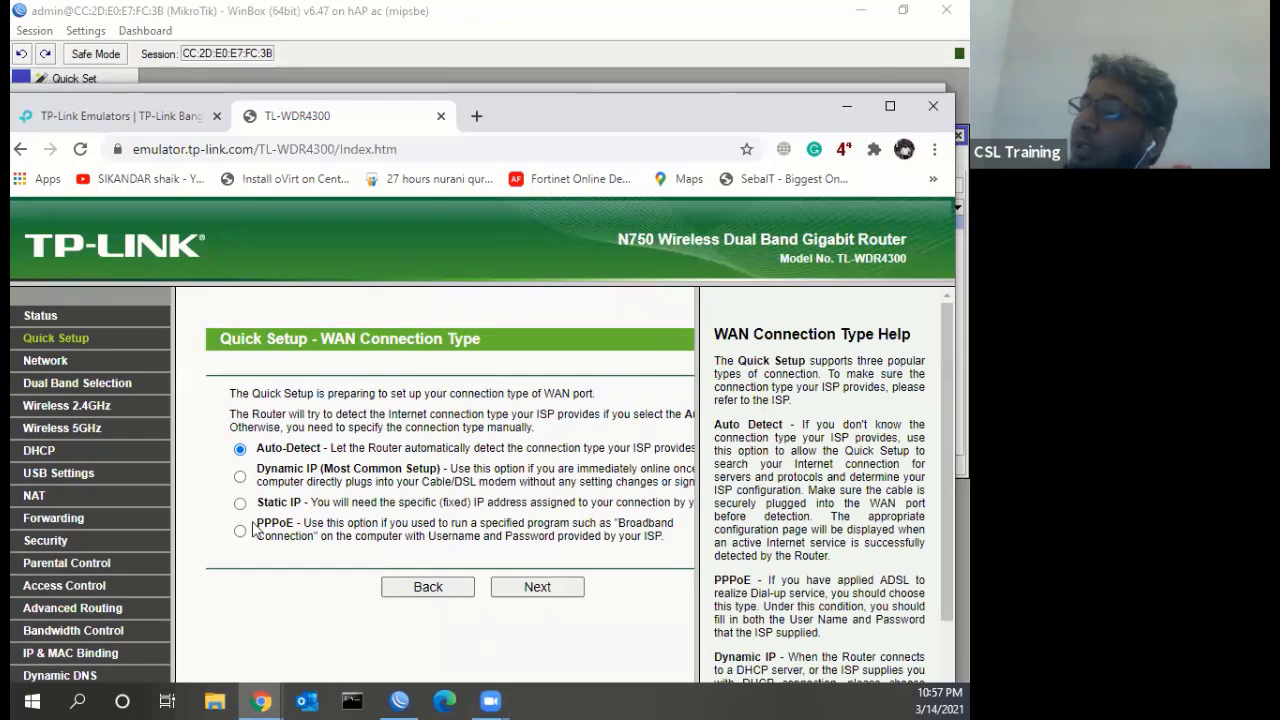
left_click(240, 531)
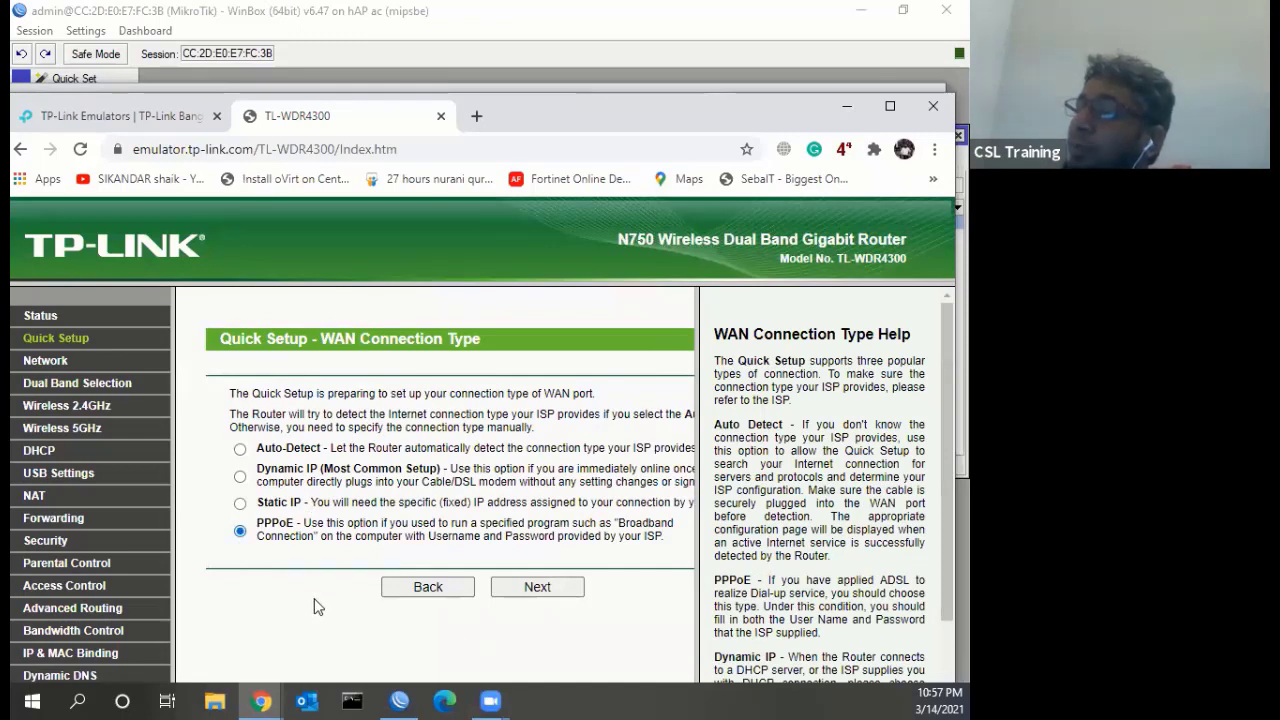
Replace the user name on the PPPoE login step, then close the TL-WDR4300 emulator
left_click(533, 585)
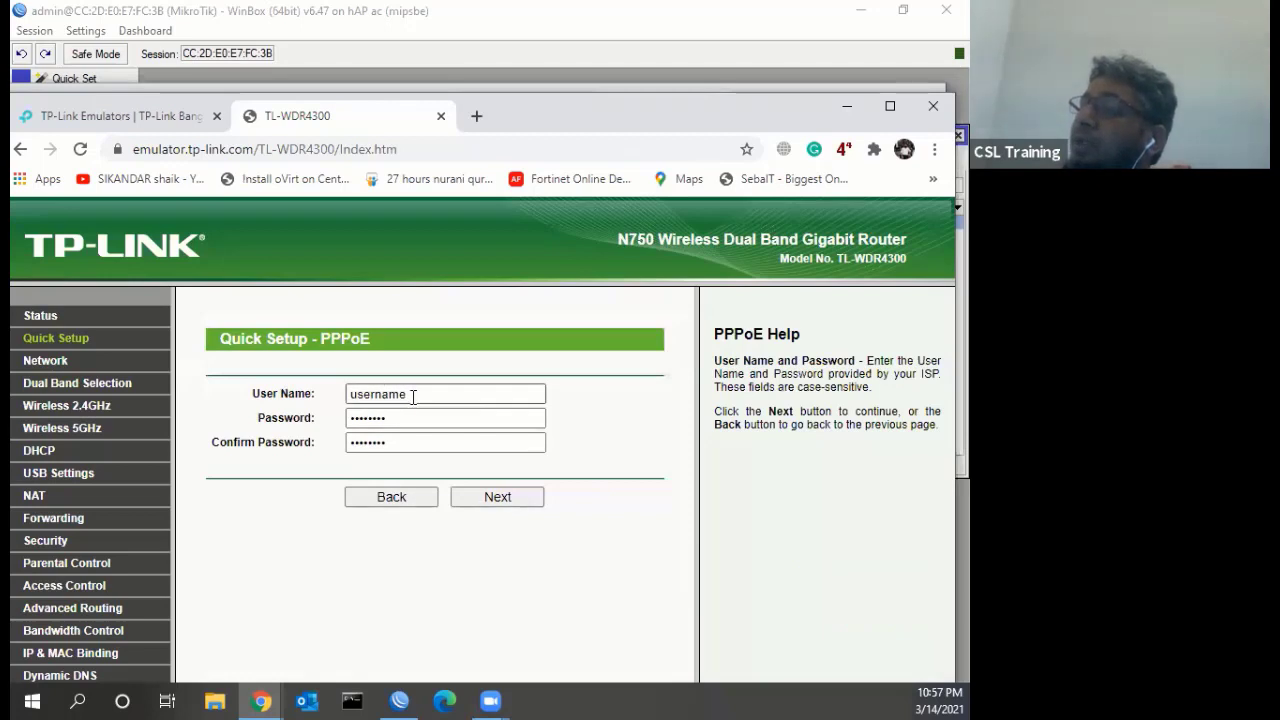
left_click_drag(413, 396, 306, 394)
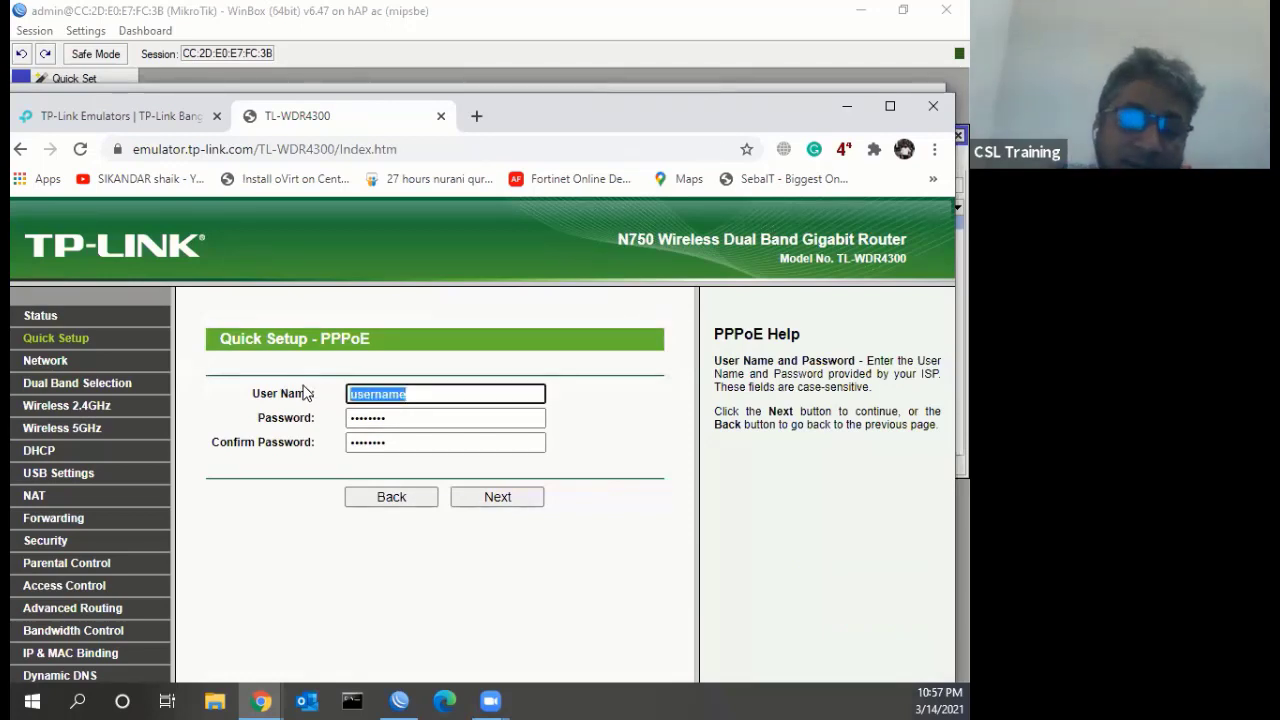
type("1234")
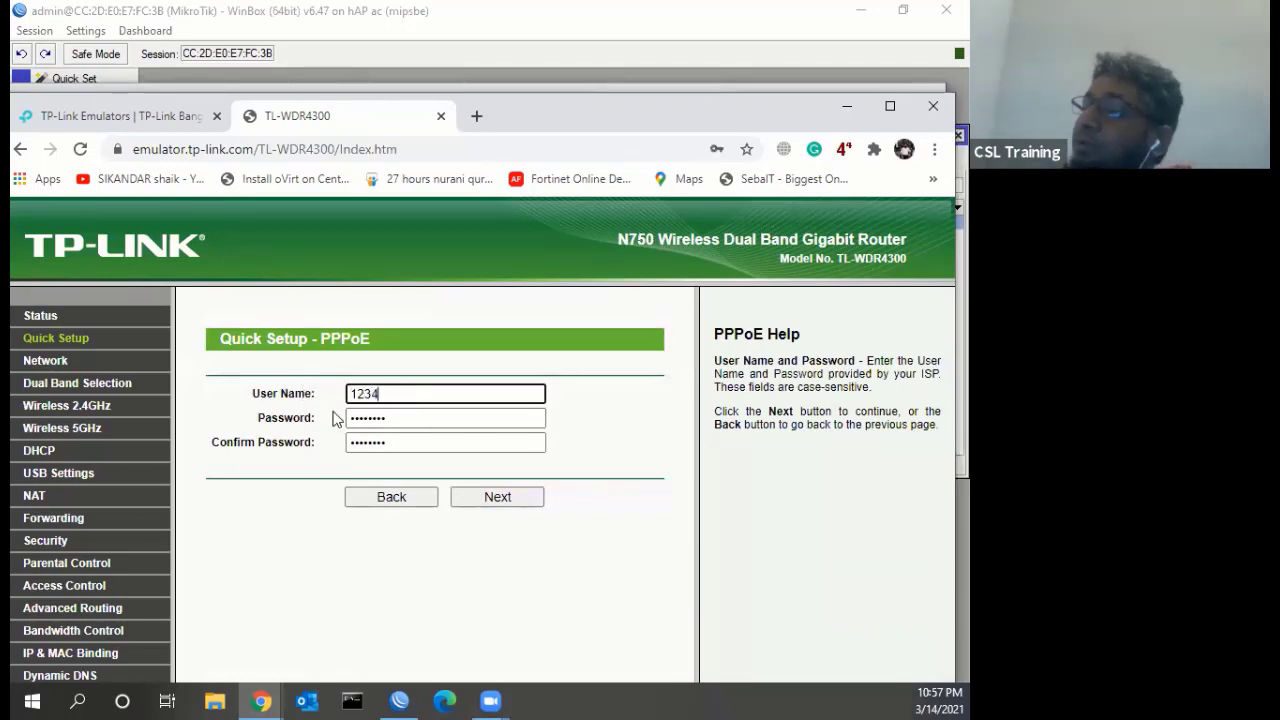
left_click_drag(403, 418, 343, 425)
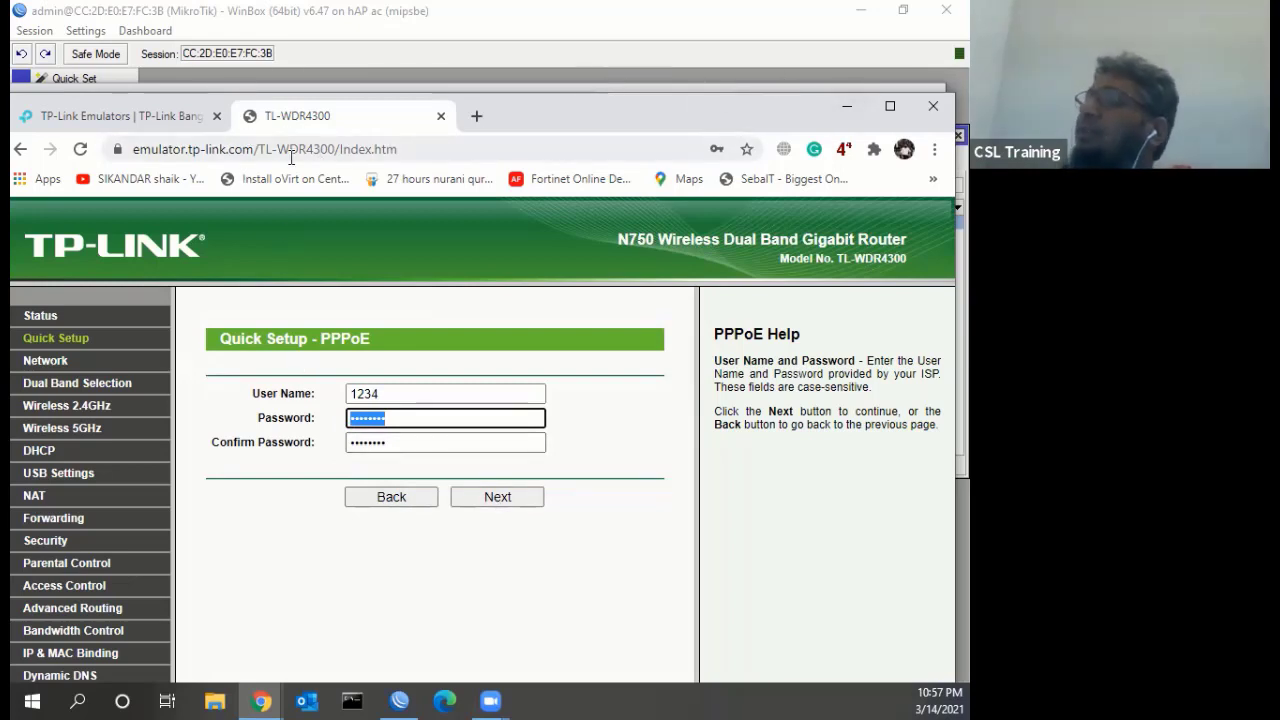
left_click(441, 116)
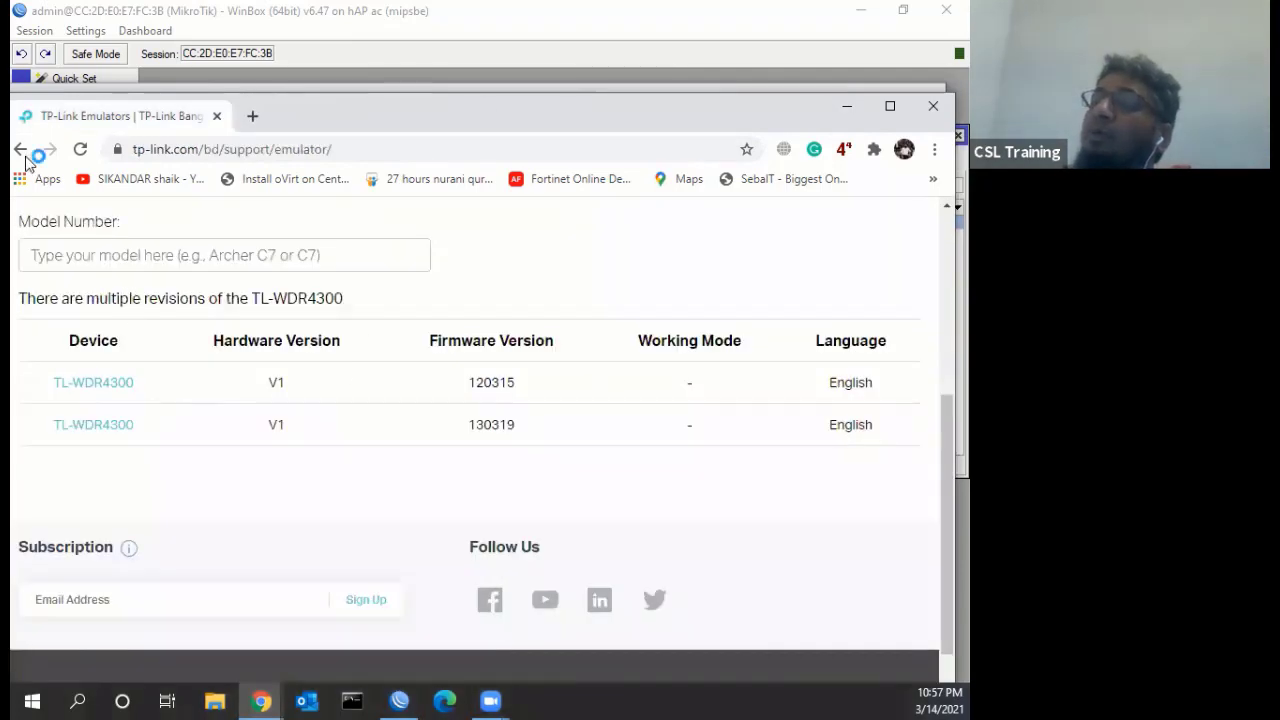
Return to the emulators page, dismiss the region popup, and open the Archer C8 V2 emulator
left_click(20, 149)
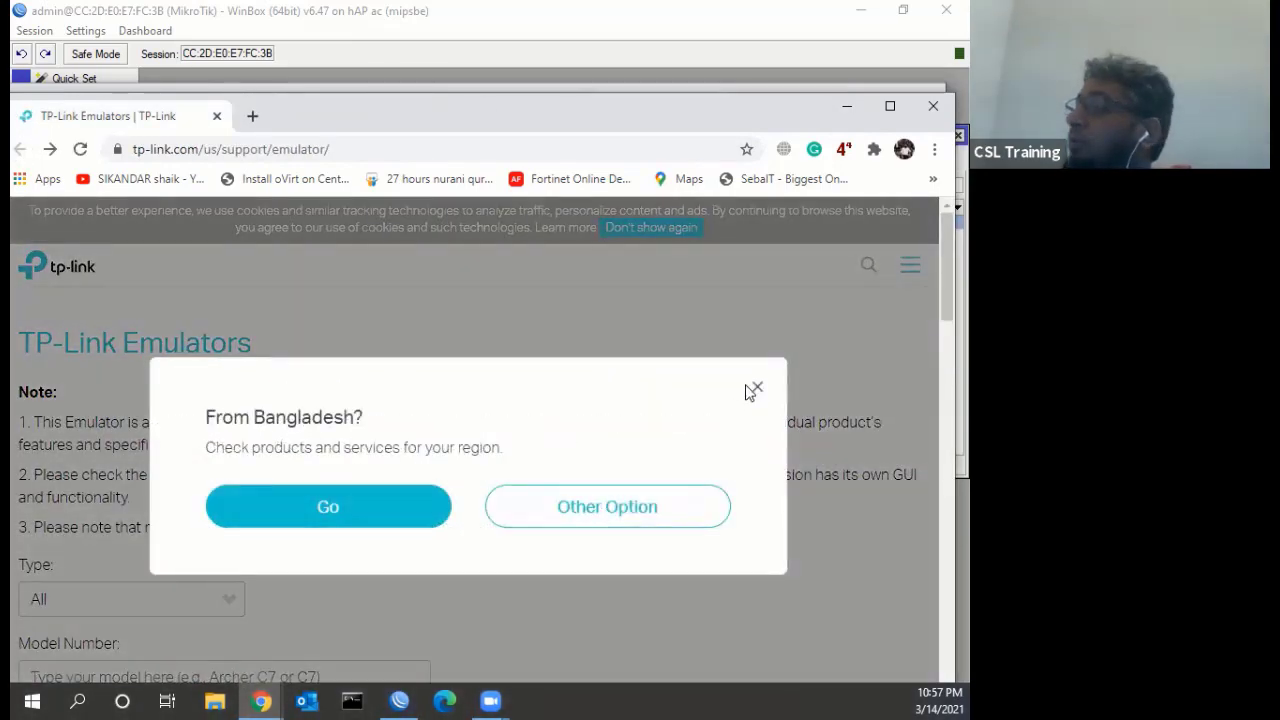
left_click(757, 388)
scroll(175, 418, "down", 3)
scroll(175, 418, "down", 2)
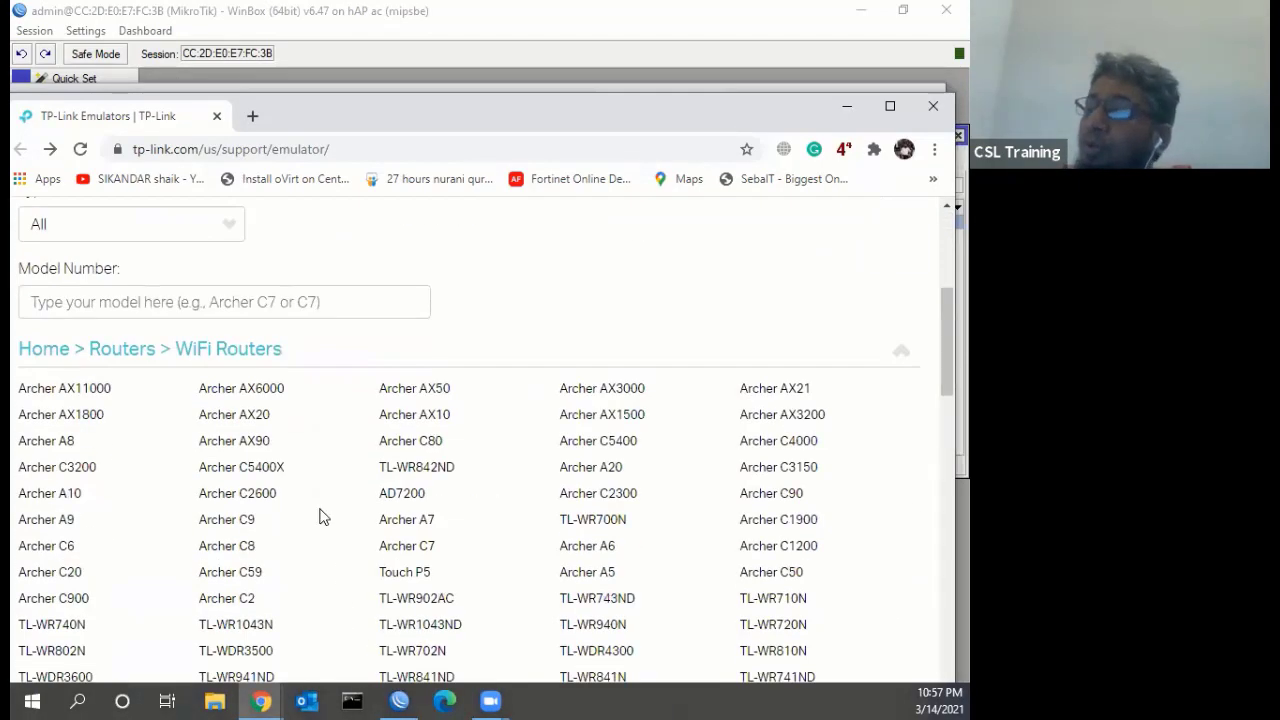
left_click(250, 449)
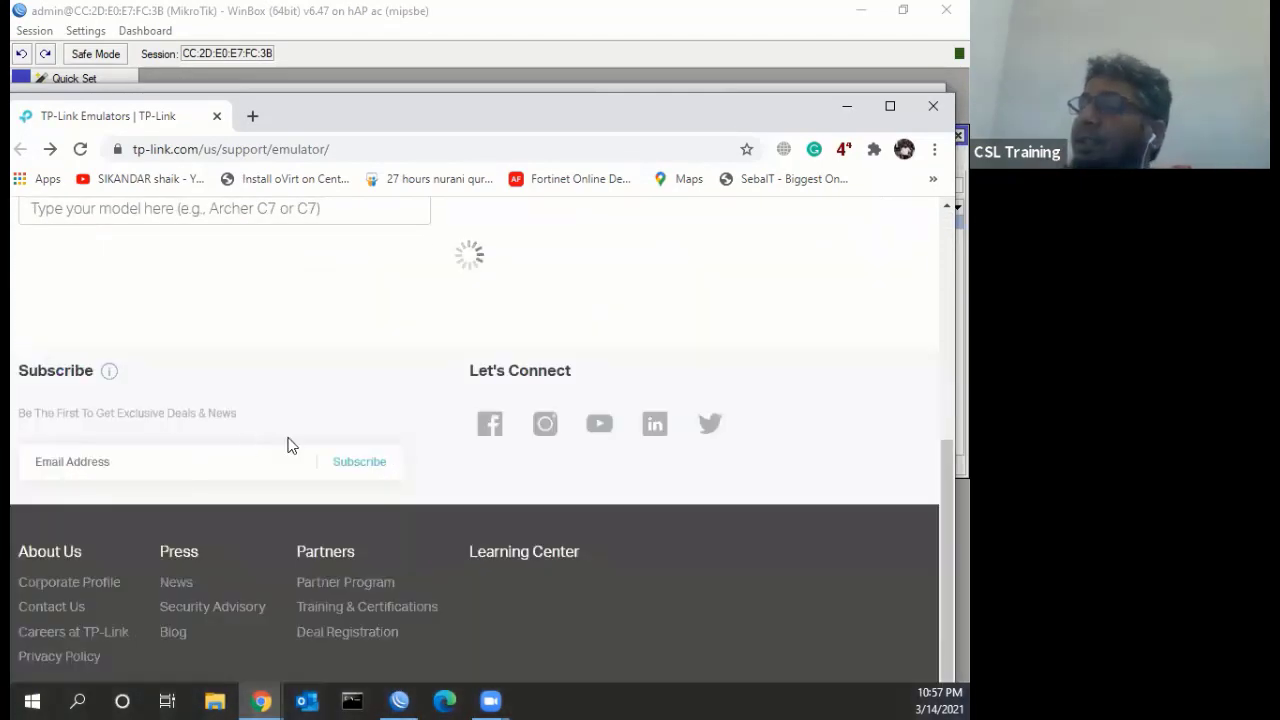
left_click(100, 380)
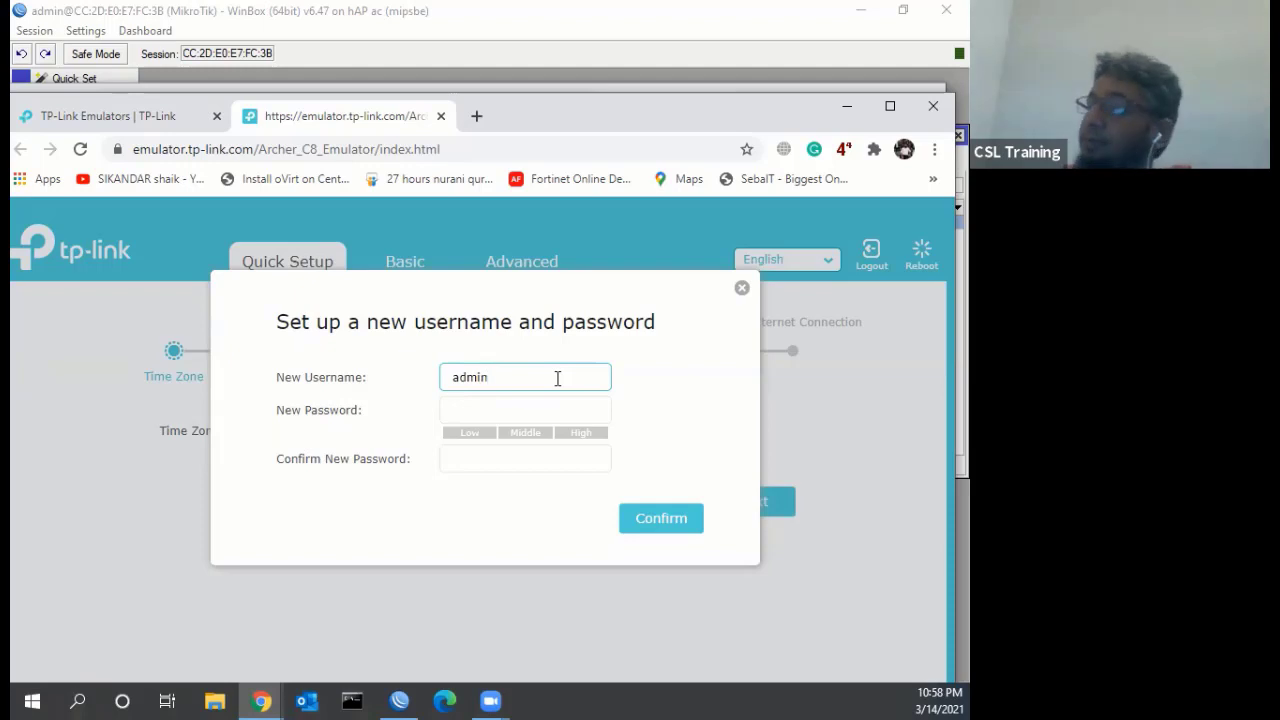
Enter and confirm the new admin password, then dismiss Chrome's password breach warning
left_click(535, 403)
type("ad")
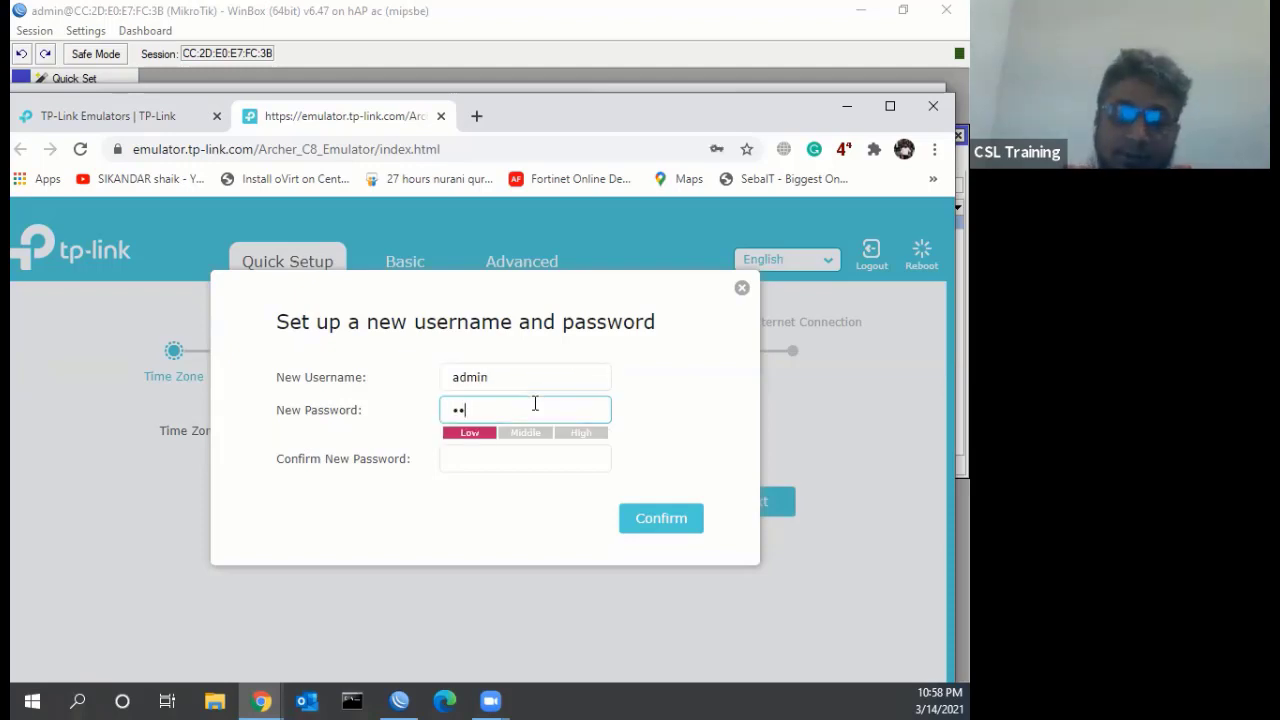
left_click(482, 449)
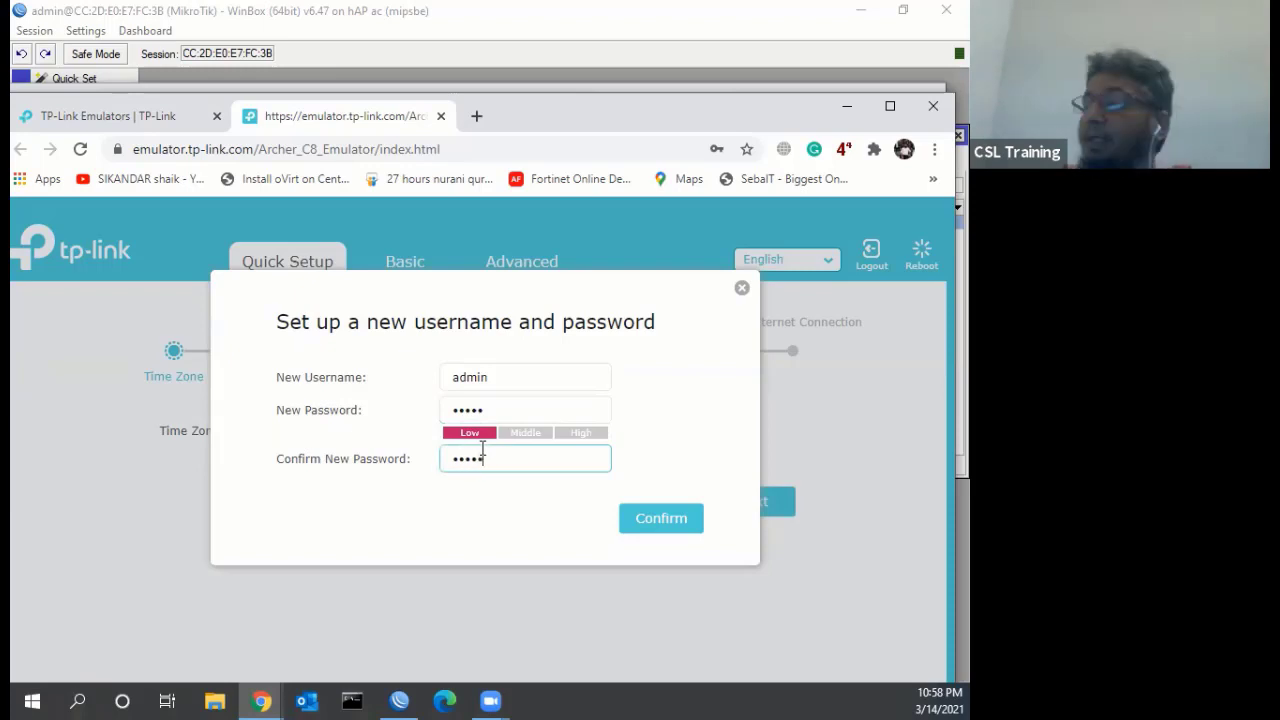
left_click(650, 522)
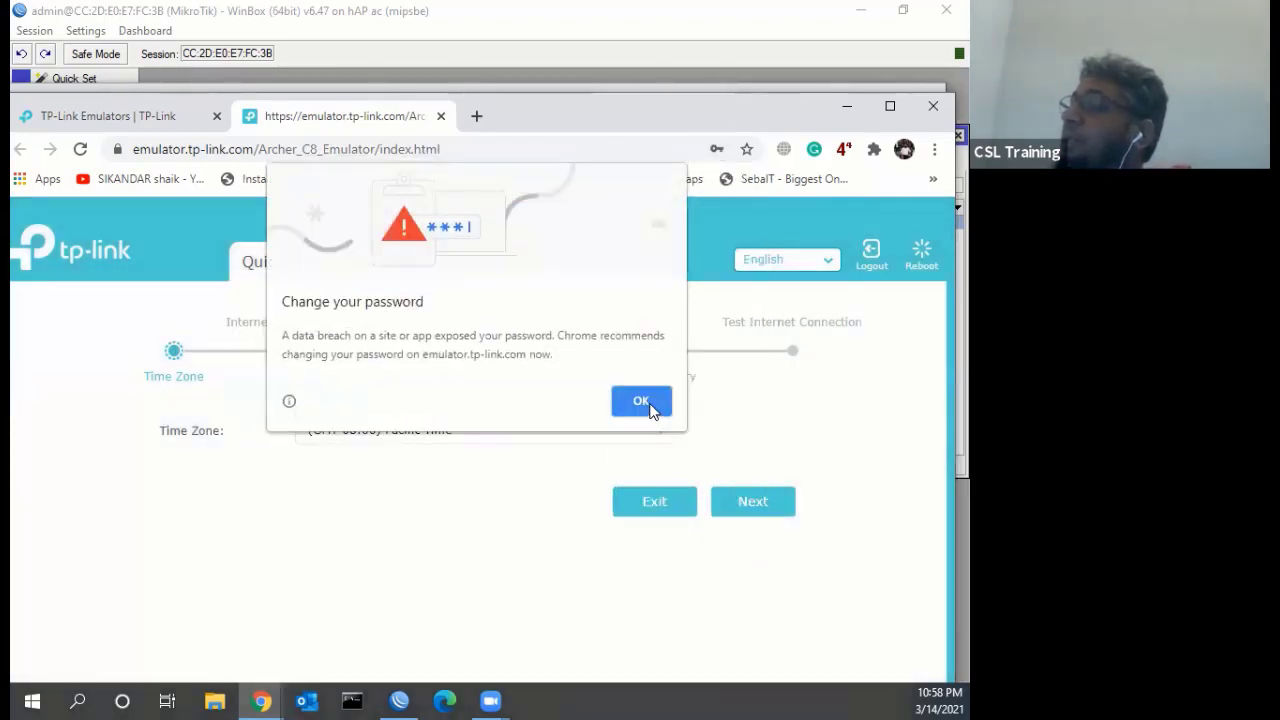
left_click(645, 402)
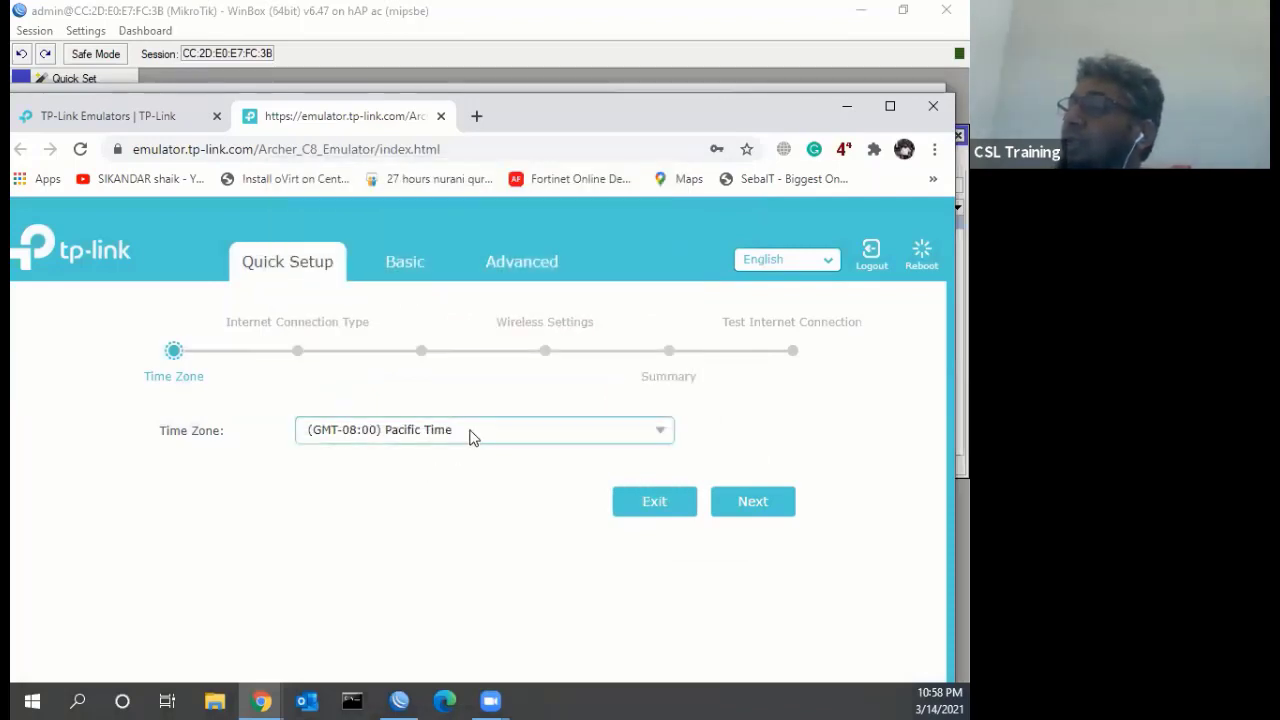
Set the time zone to (GMT+06:00) Alma-Ata, Dhaka and continue to the next step
left_click(662, 438)
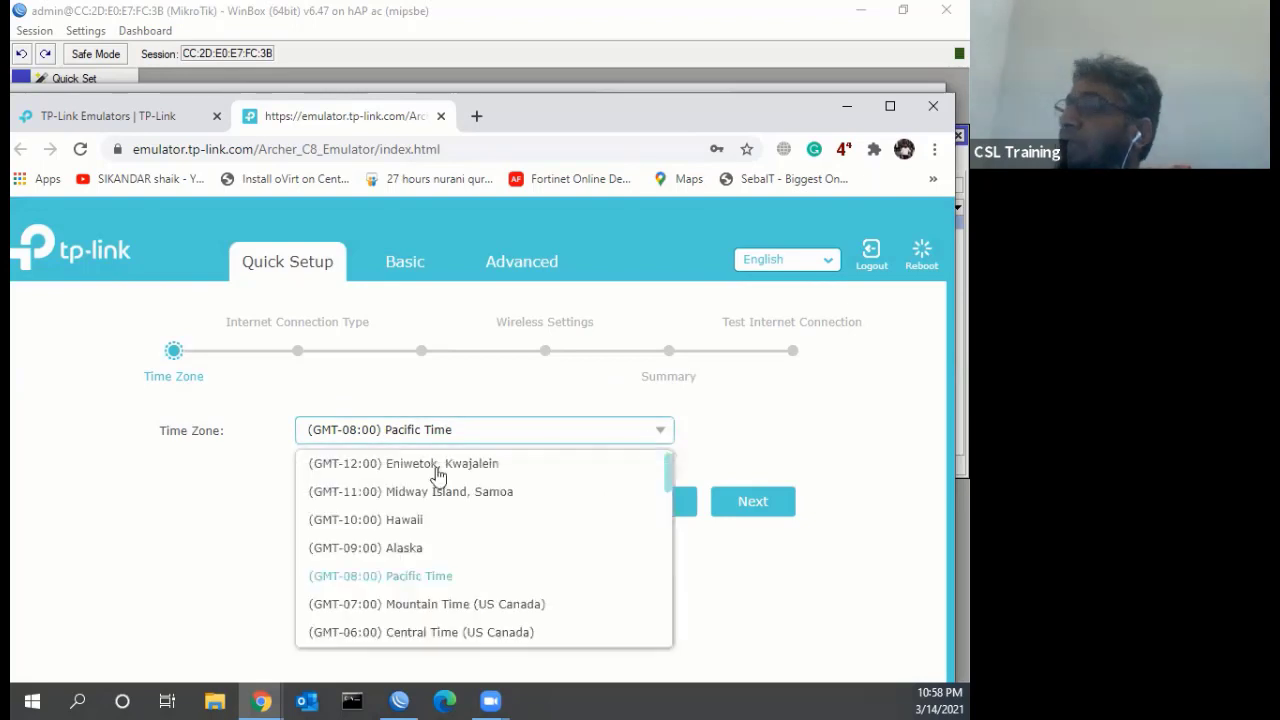
scroll(430, 537, "down", 10)
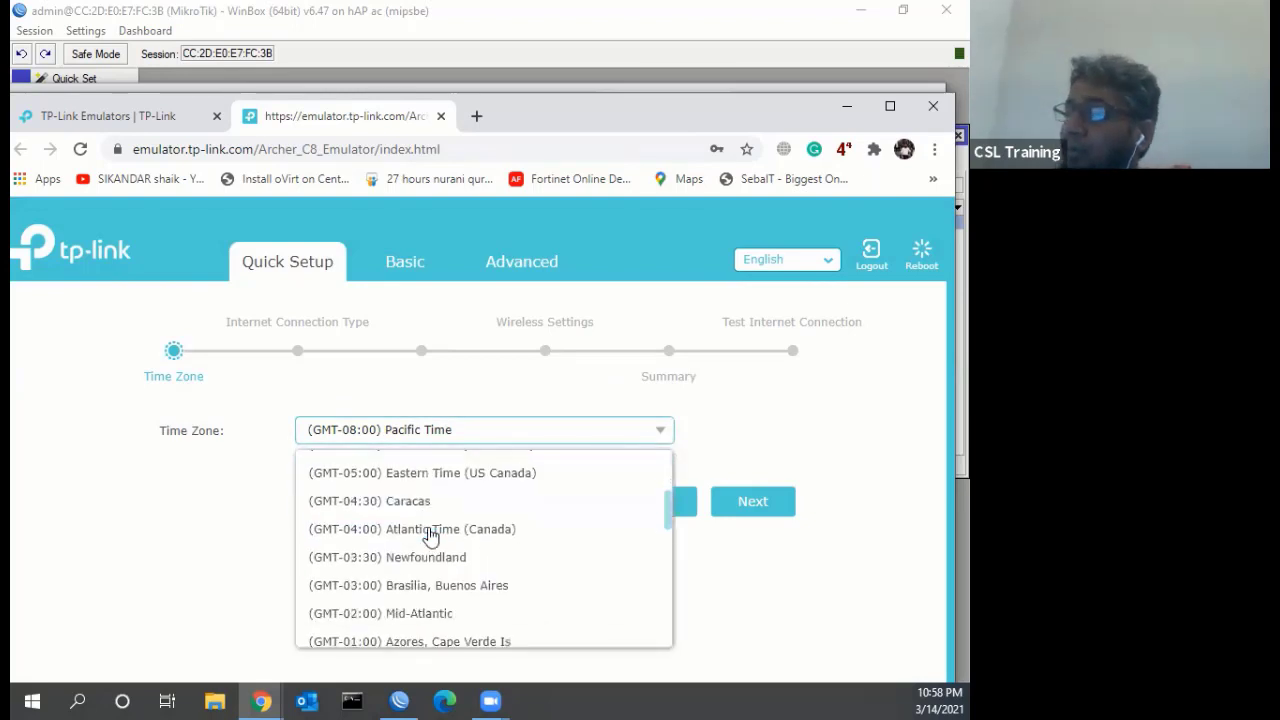
scroll(430, 525, "down", 2)
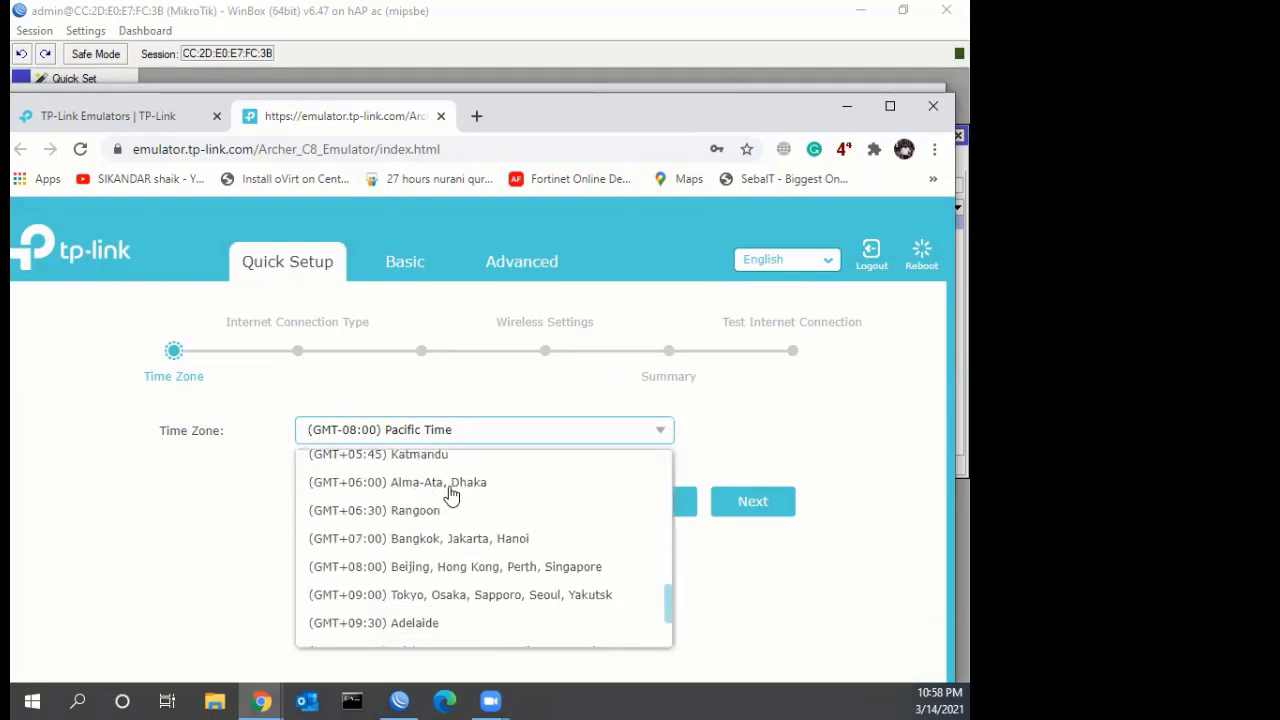
left_click(466, 488)
left_click(712, 506)
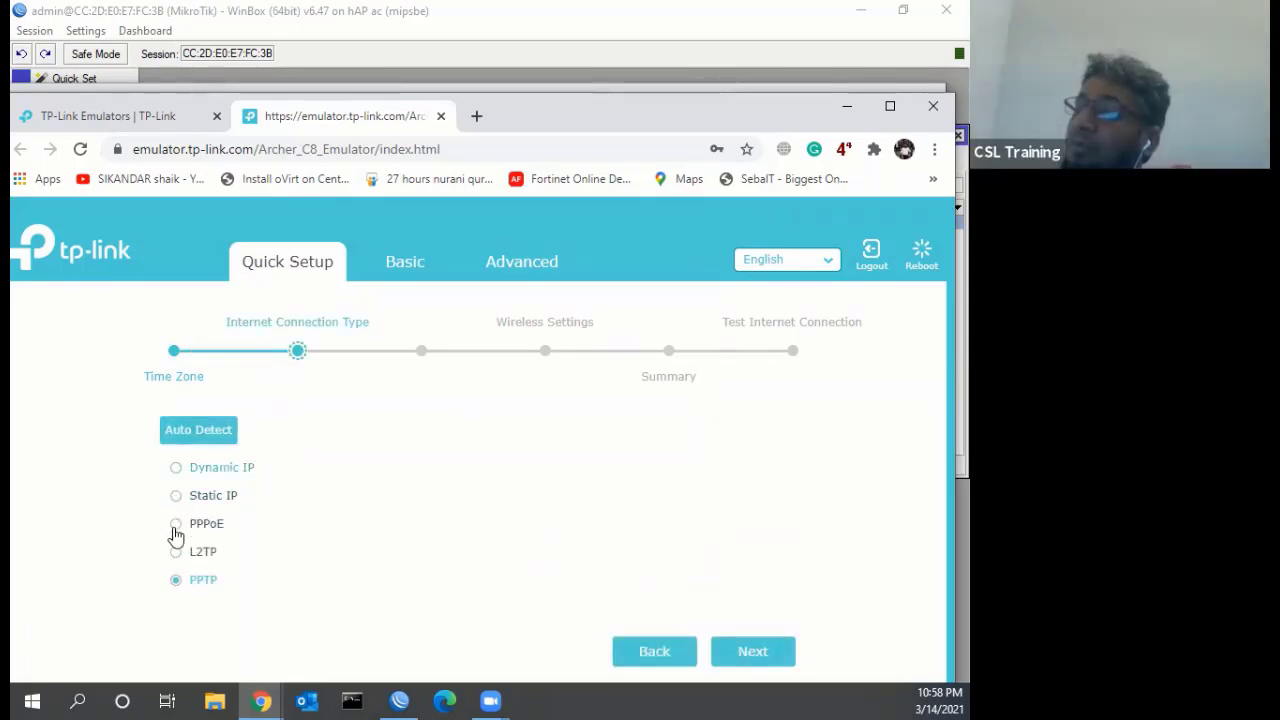
Choose PPPoE, fill in the PPPoE username and password, and continue to Wireless Settings
left_click(752, 652)
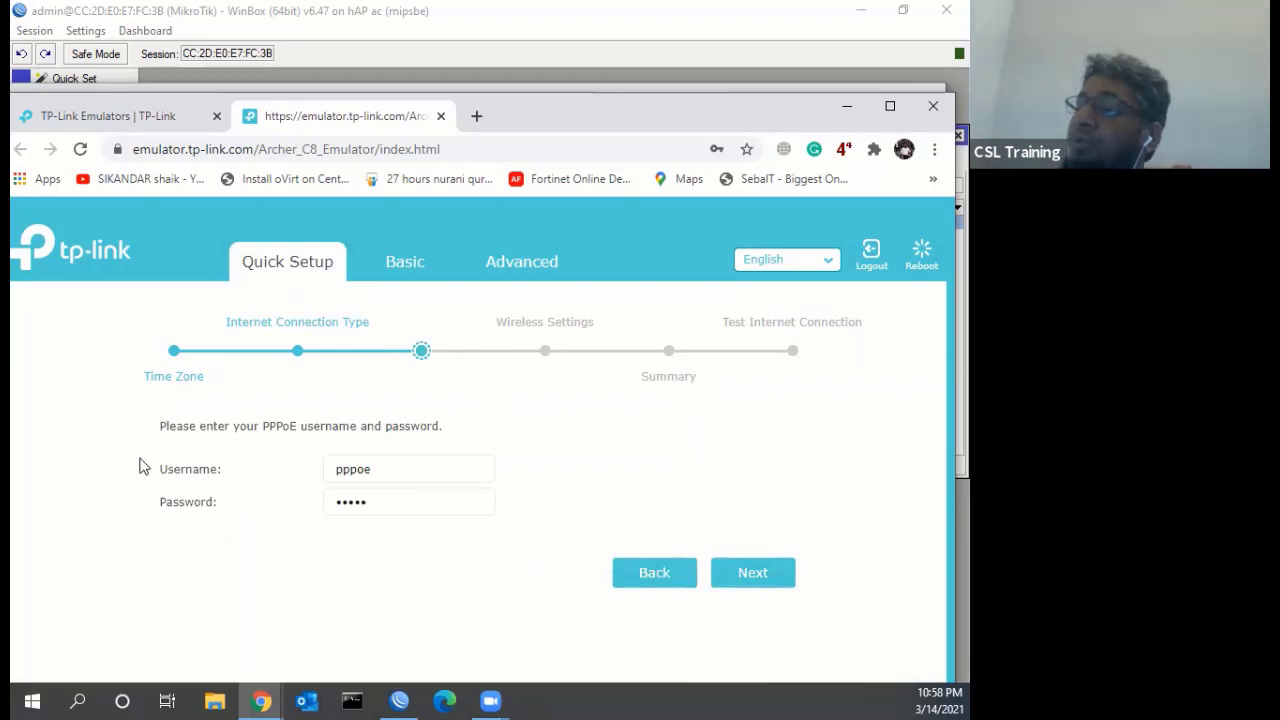
key("Tab")
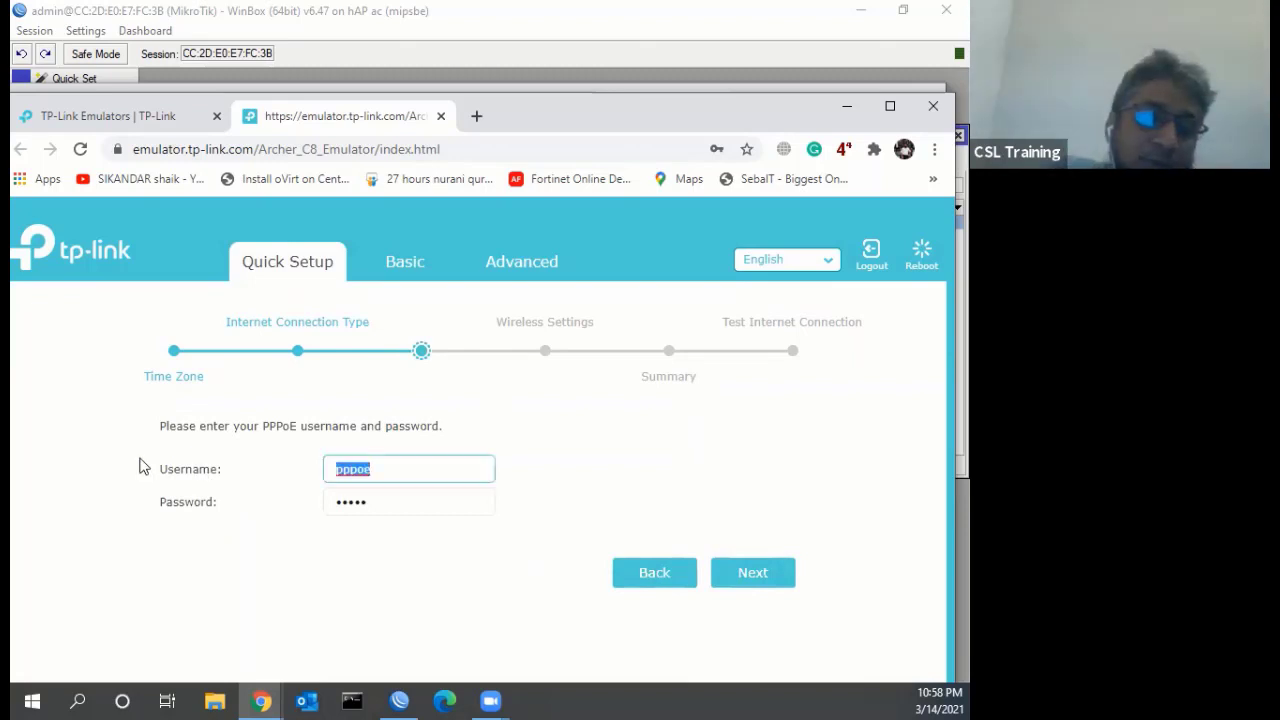
type("1234")
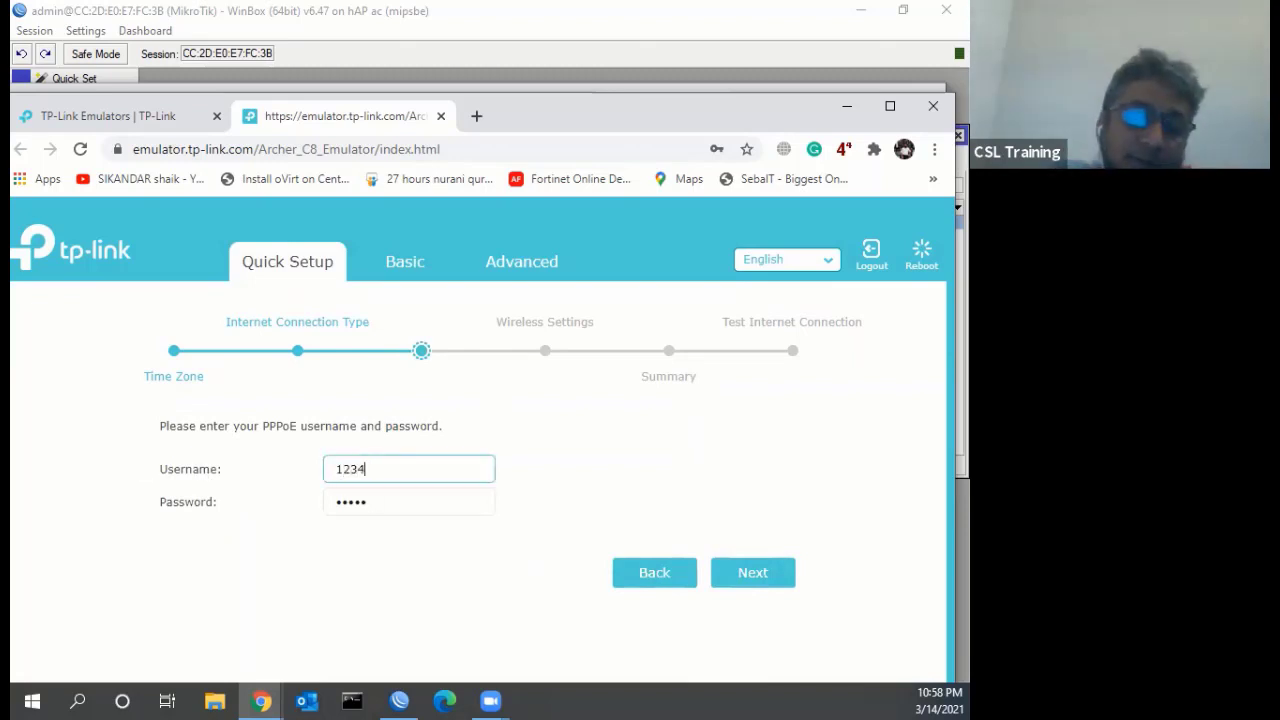
key("Tab")
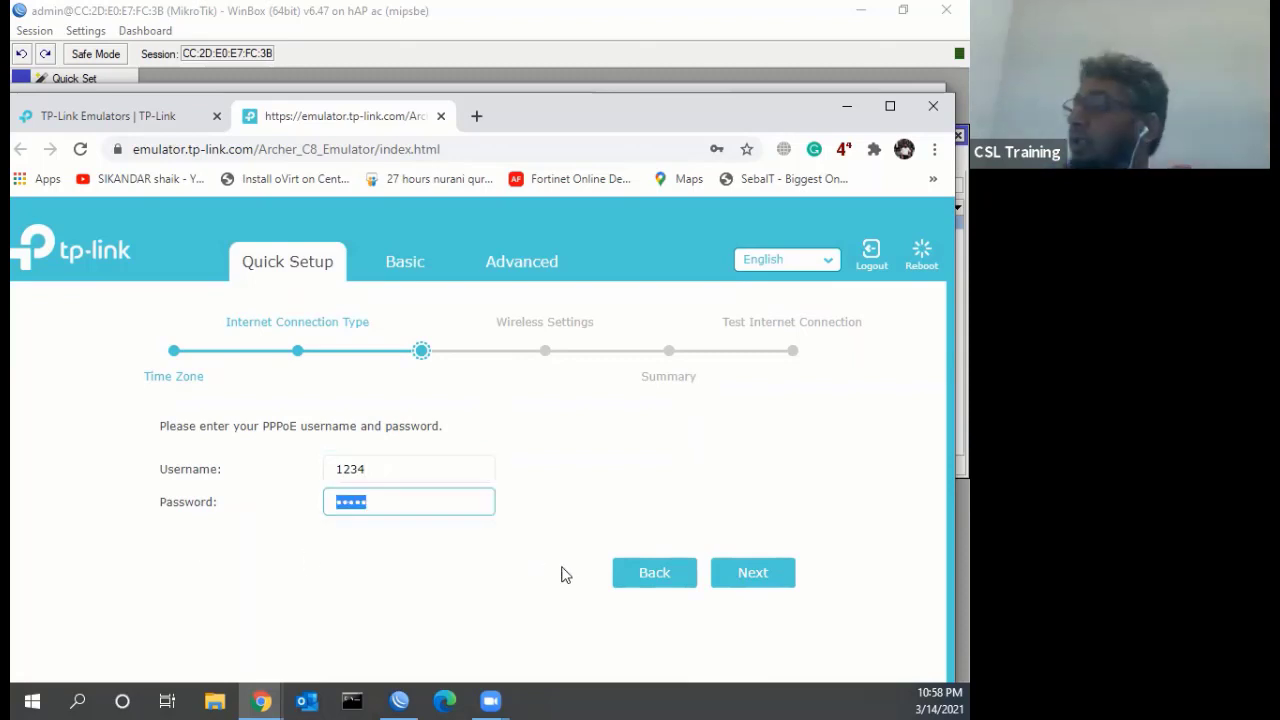
type("1234")
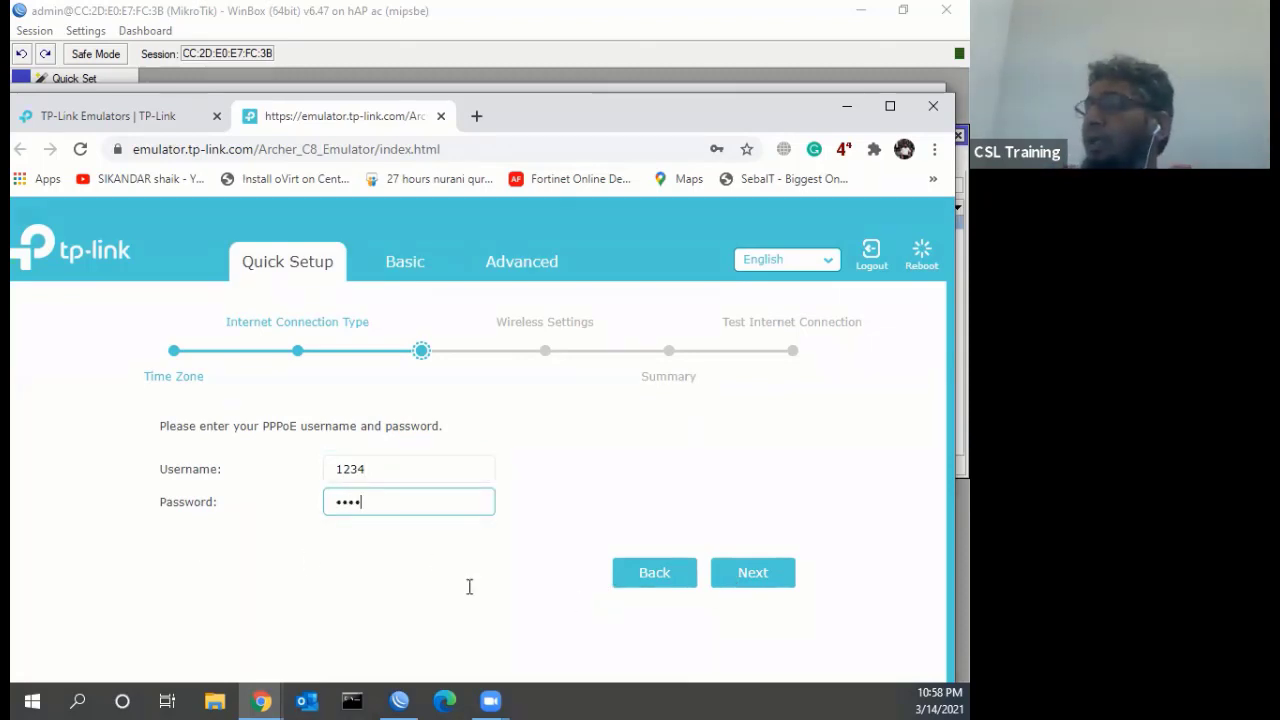
key("Tab")
key("Tab")
key("Return")
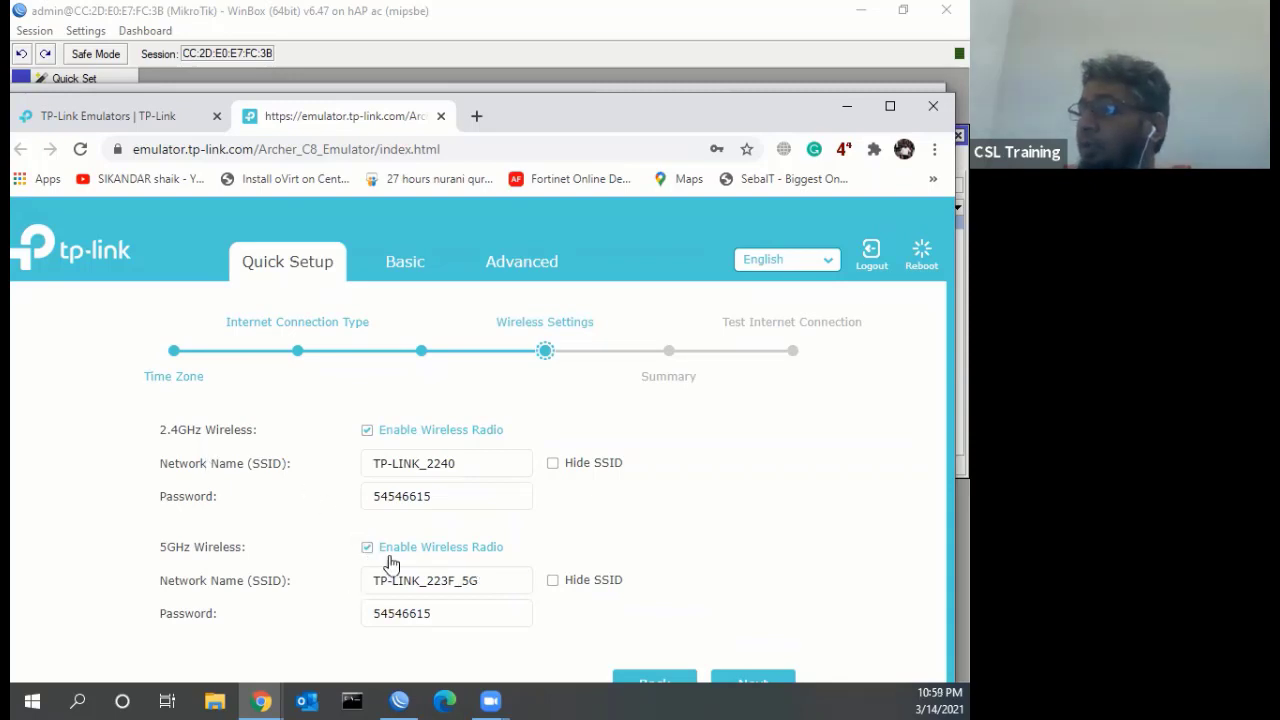
Keep the existing 2.4GHz and 5GHz wireless names, save and finish the Archer C8 Quick Setup, then close the emulator
triple_click(410, 464)
triple_click(410, 580)
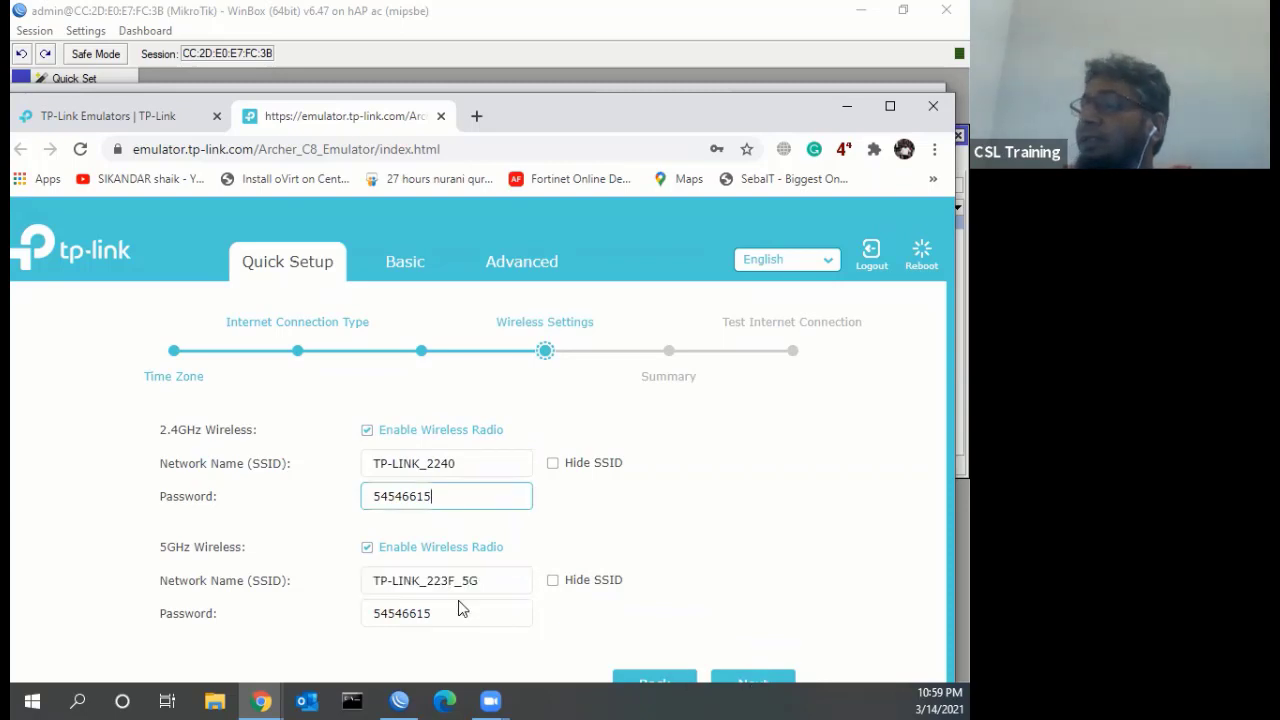
key("Return")
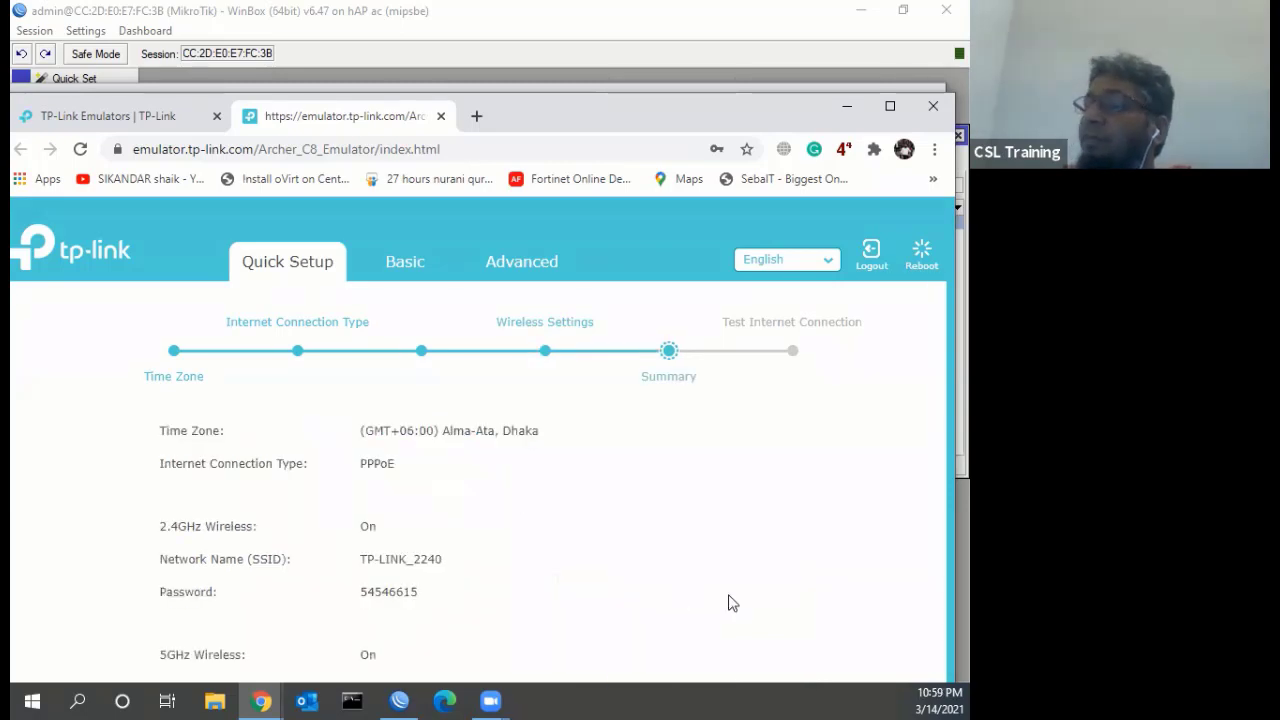
scroll(471, 523, "down", 3)
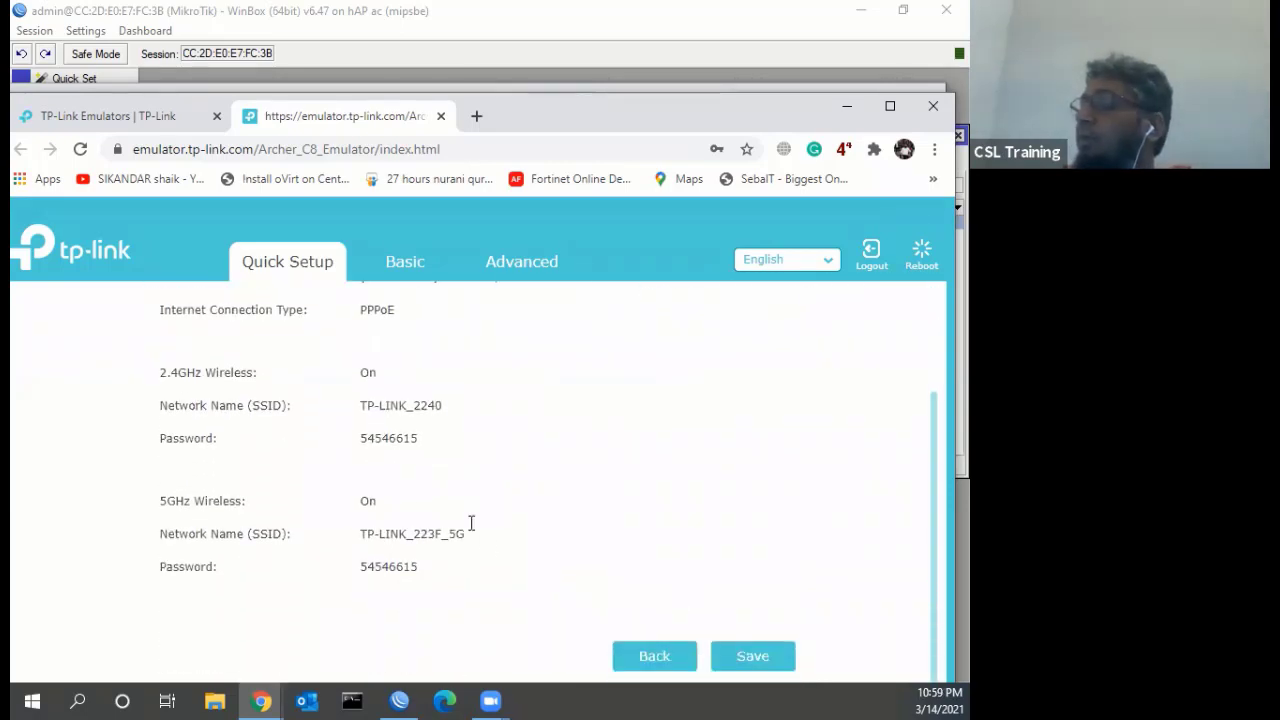
key("Return")
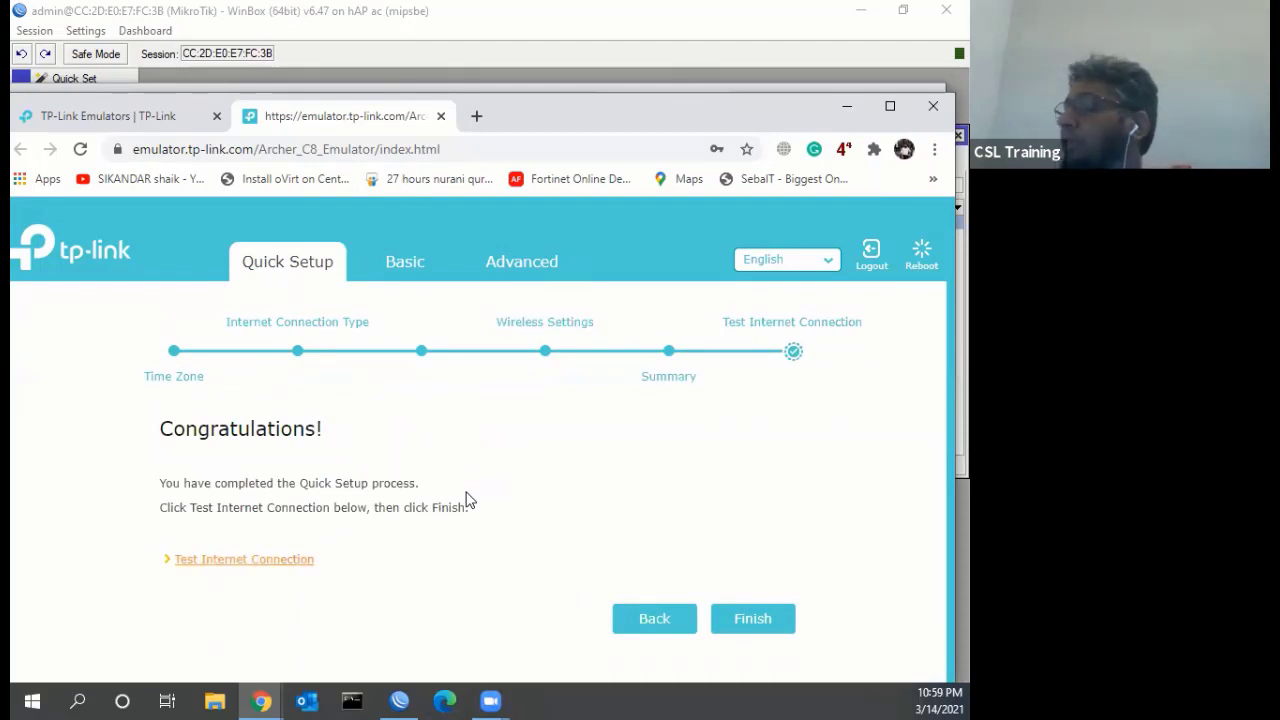
left_click(734, 619)
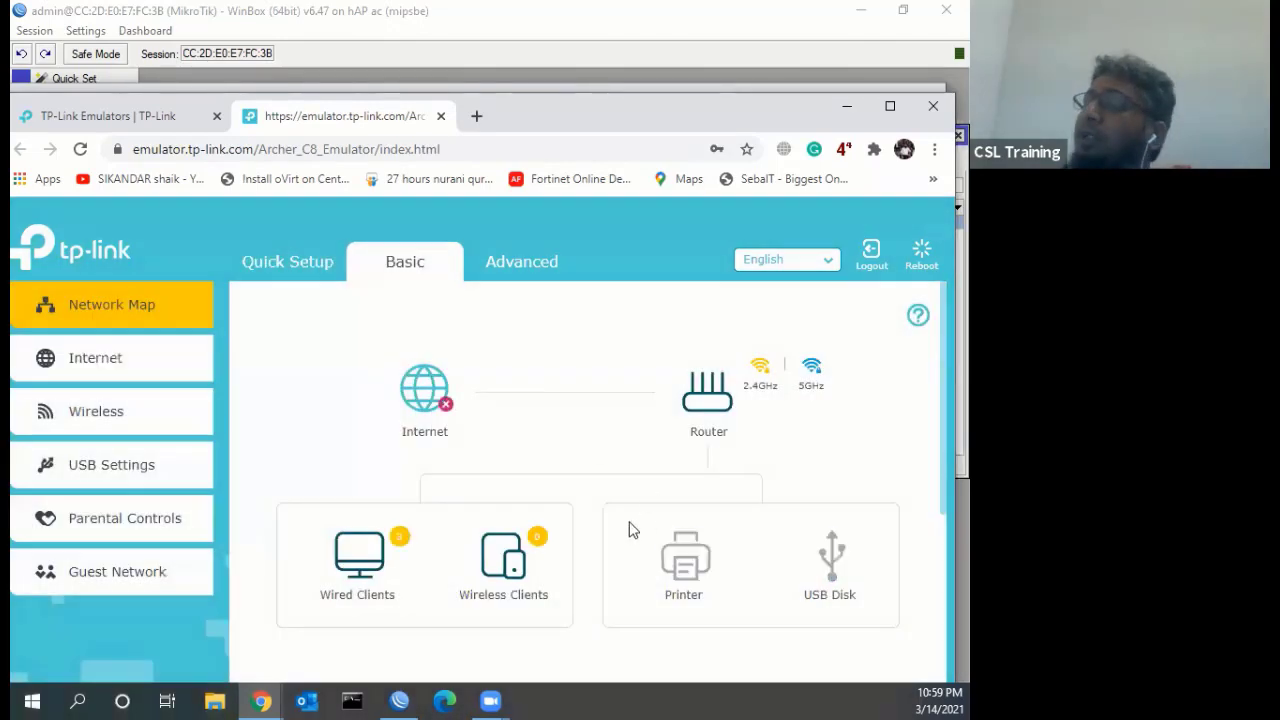
left_click(846, 106)
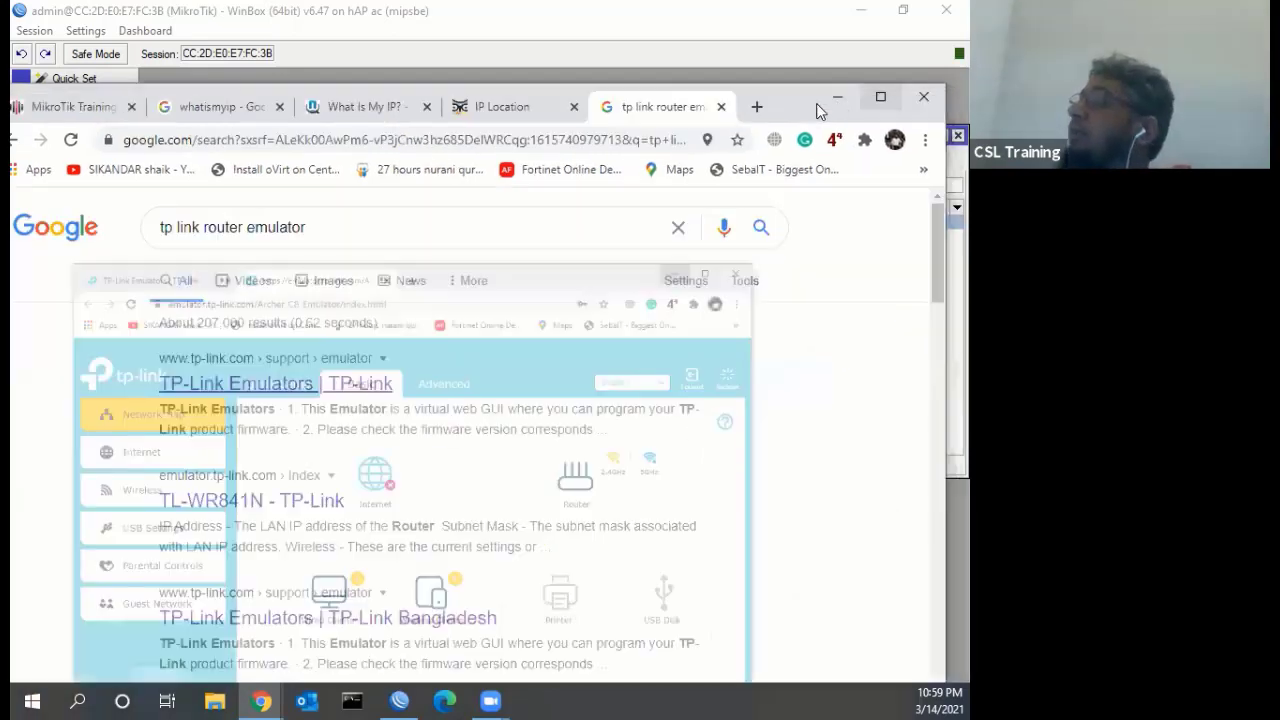
Back in WinBox, copy the 1MB profile as 2MB with addresses 10.10.11.1 and 10.10.11.2
left_click(838, 99)
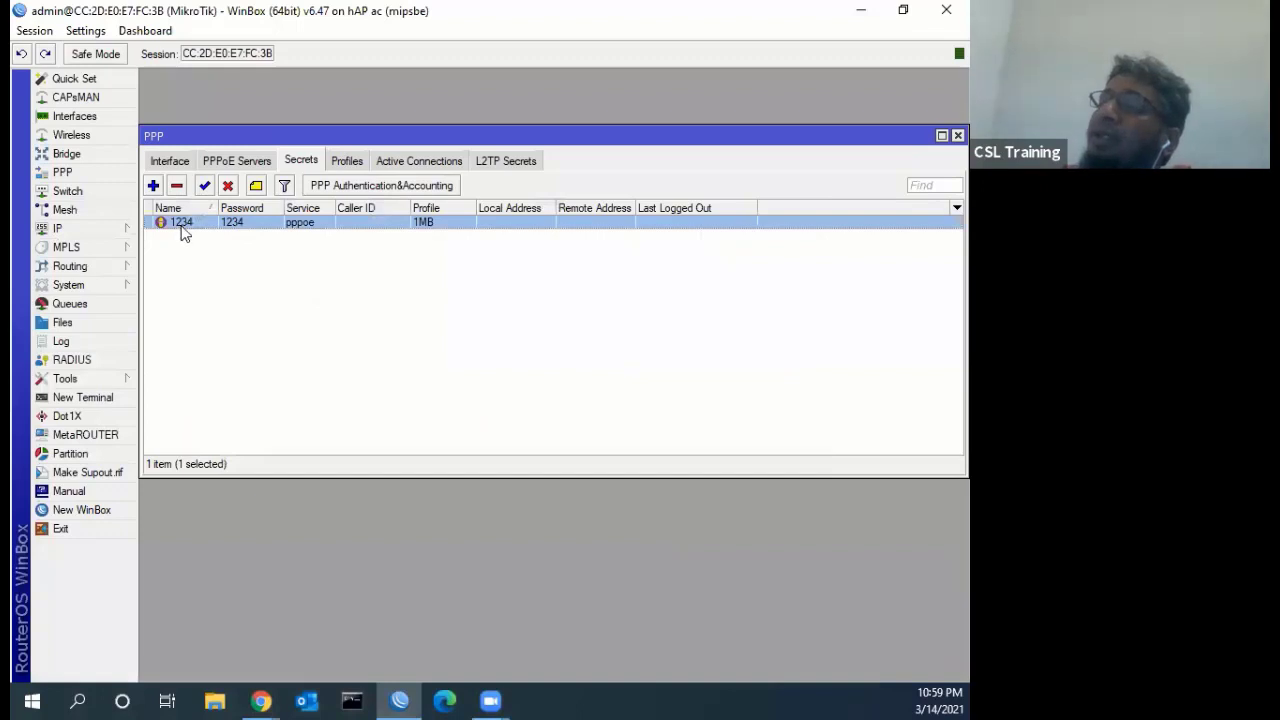
left_click(687, 290)
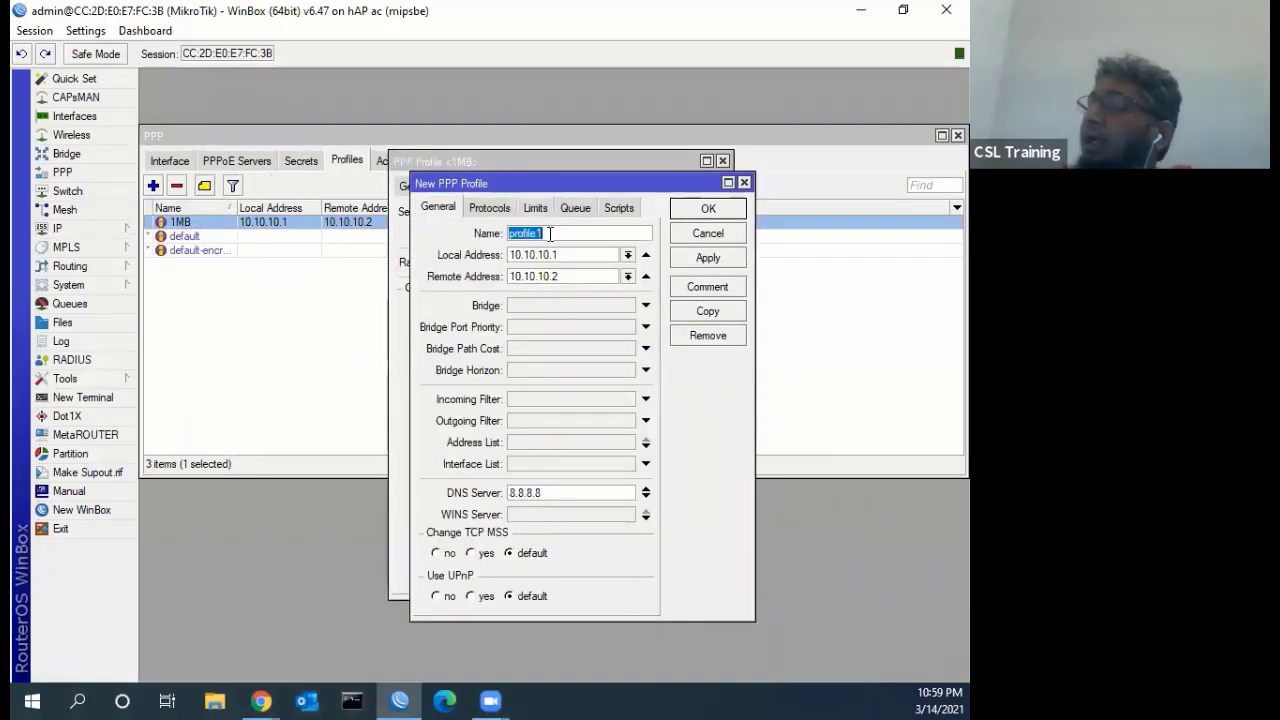
type("2MB")
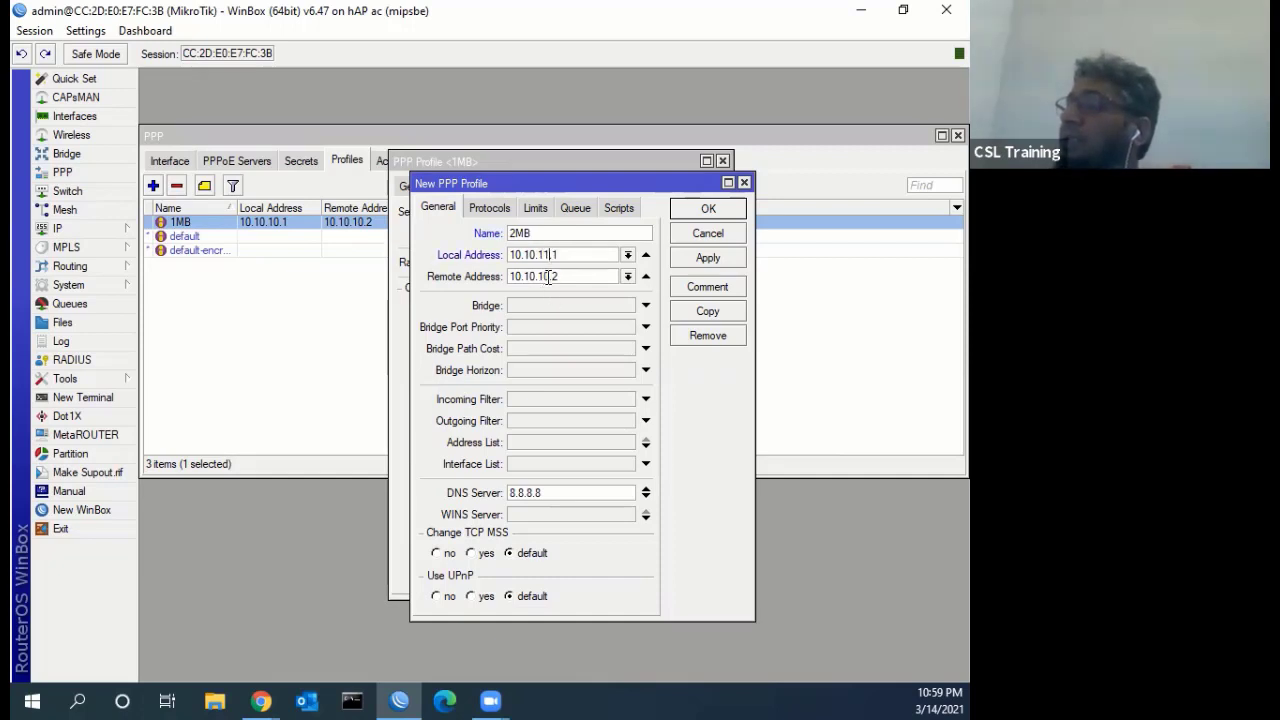
left_click(548, 277)
key("BackSpace")
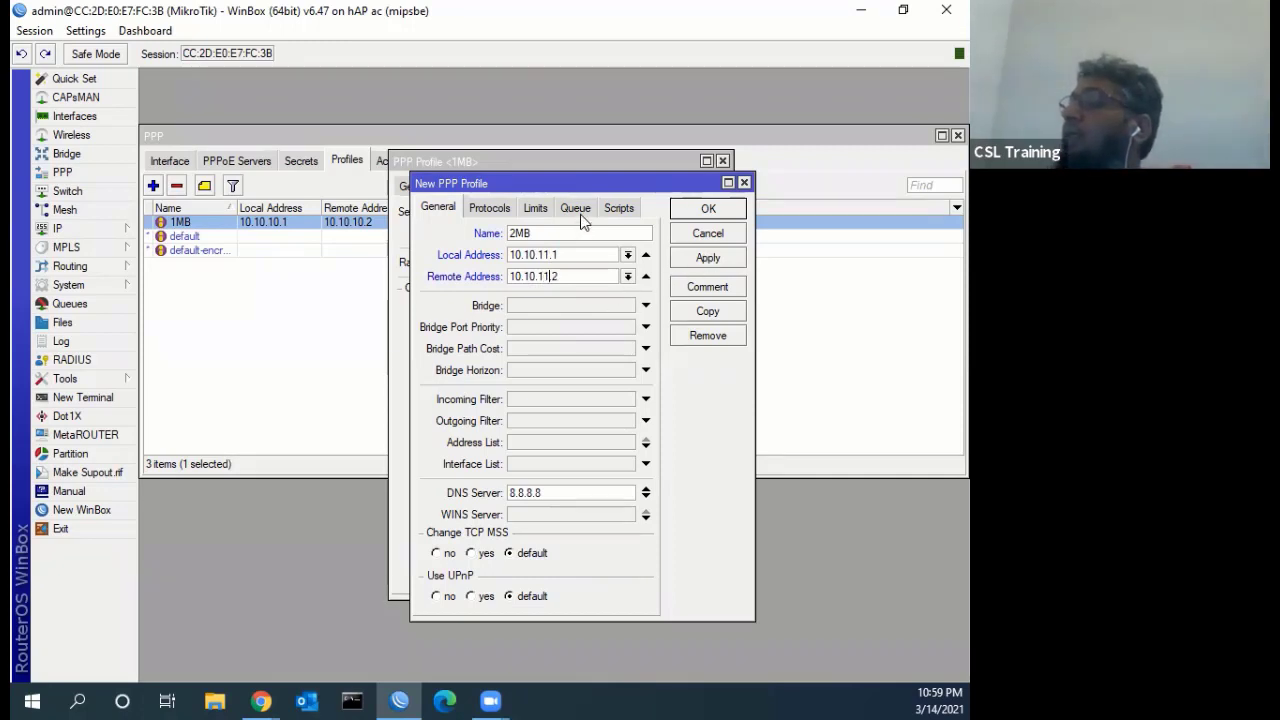
Give the 2MB profile a 2M rate limit and save it, leaving the 1MB profile unchanged
left_click(535, 207)
left_click(508, 284)
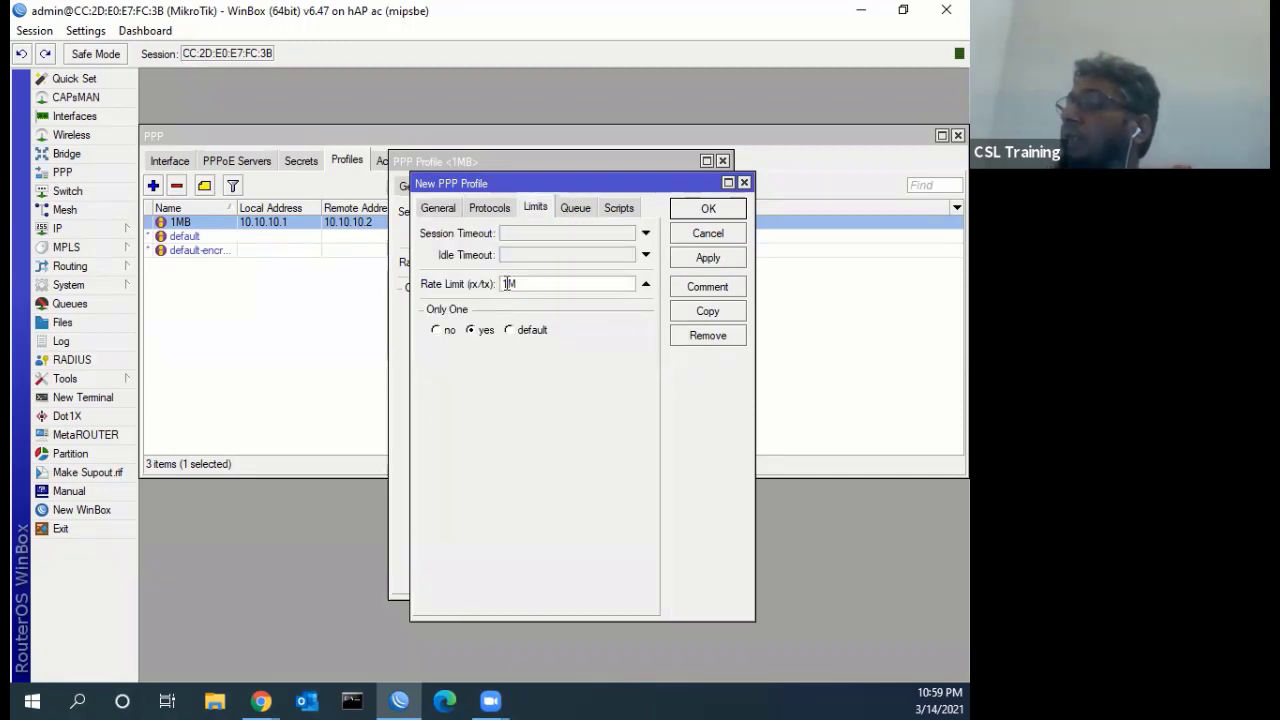
type("2M")
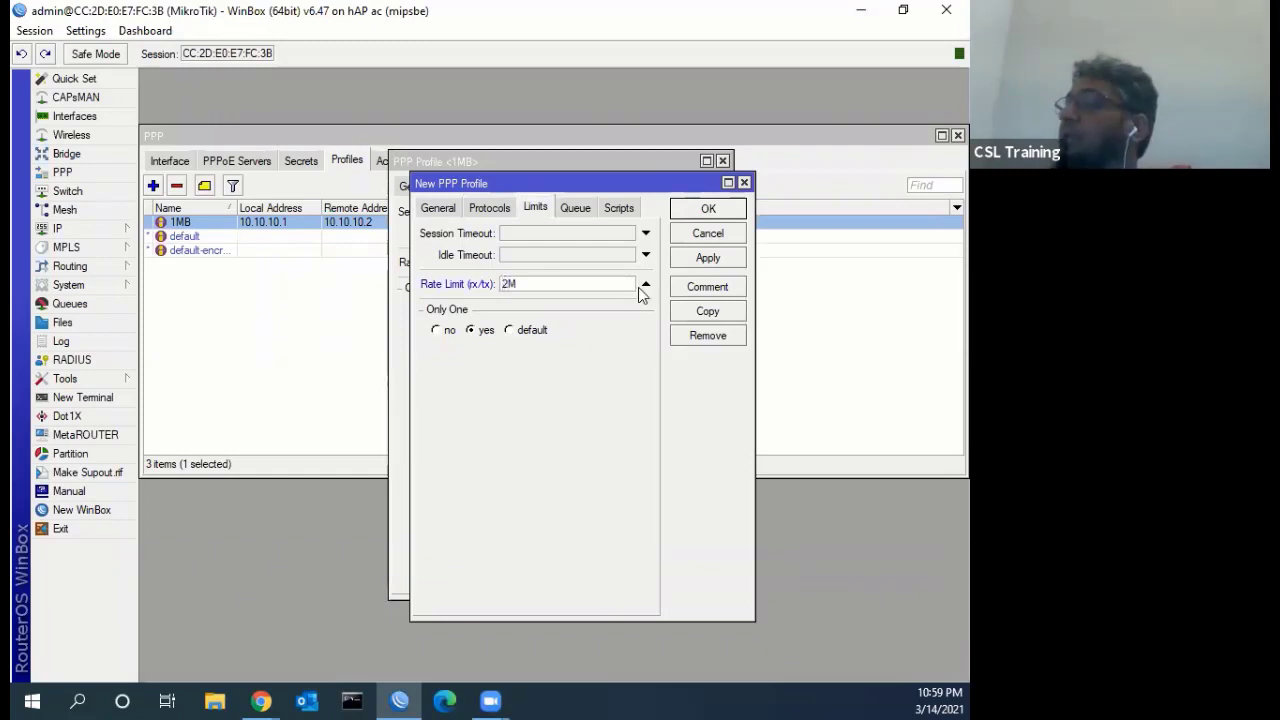
left_click(708, 257)
left_click(716, 208)
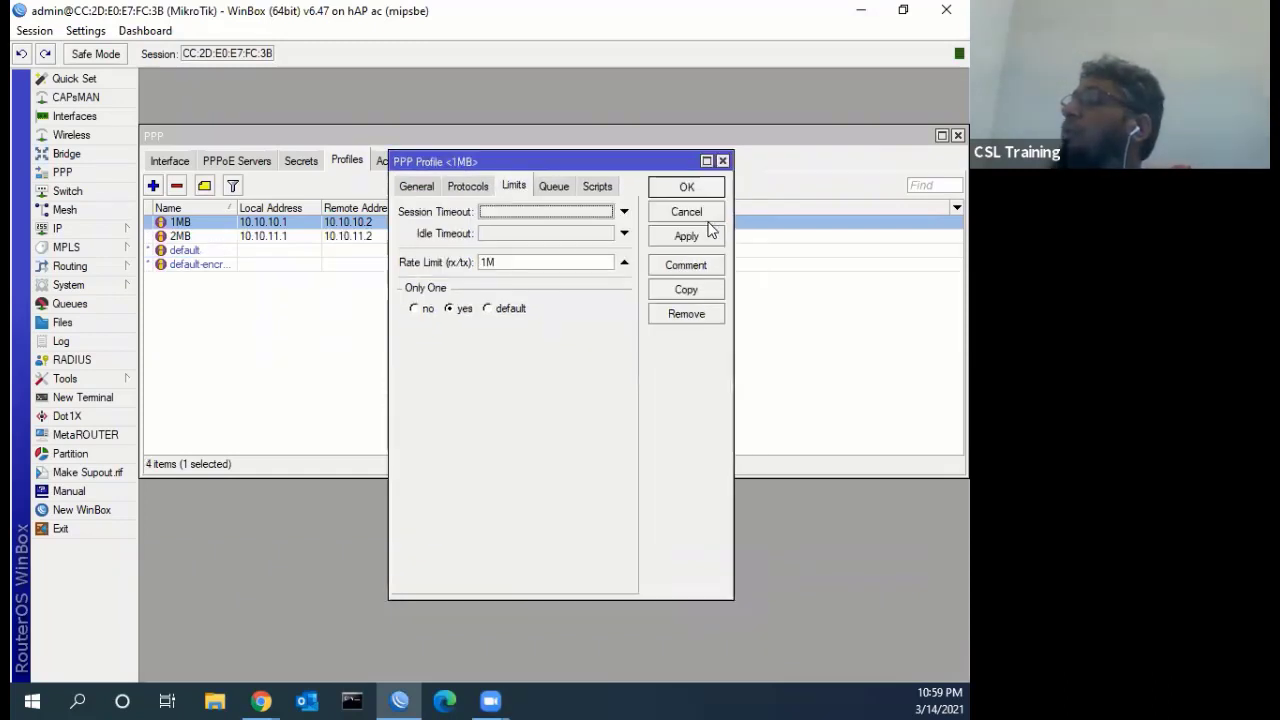
left_click(709, 232)
left_click(300, 161)
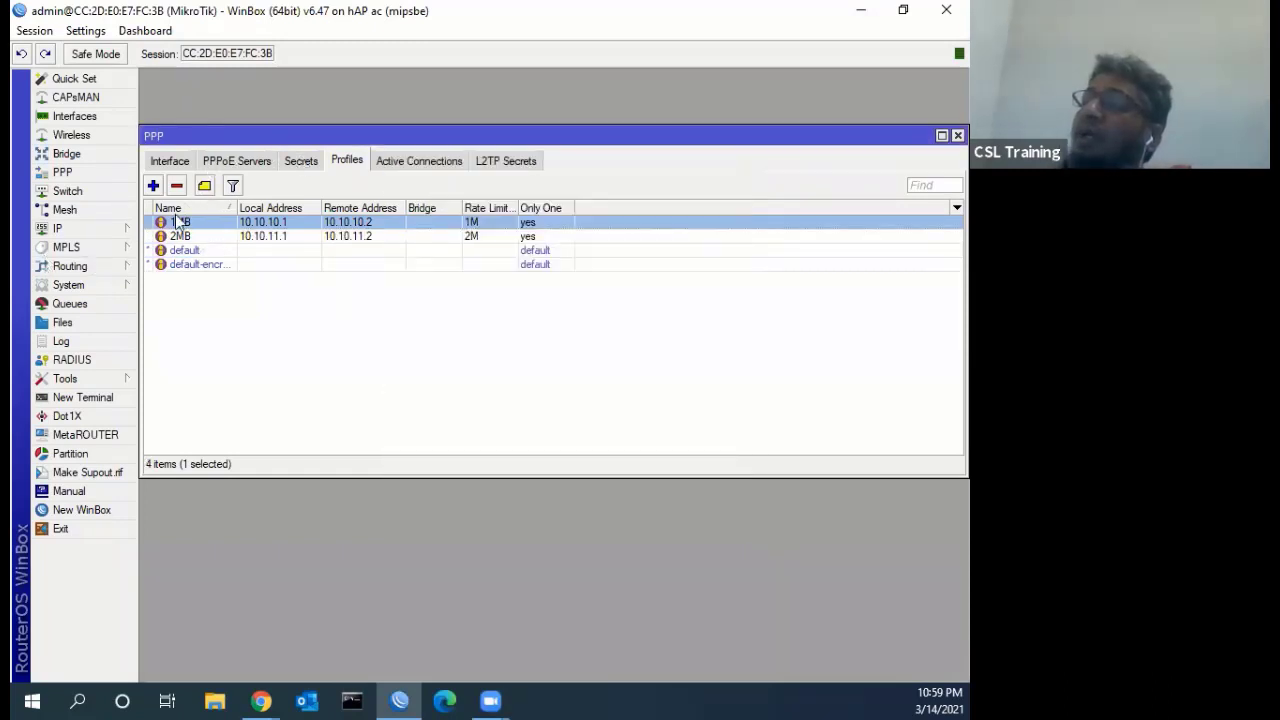
left_click(158, 186)
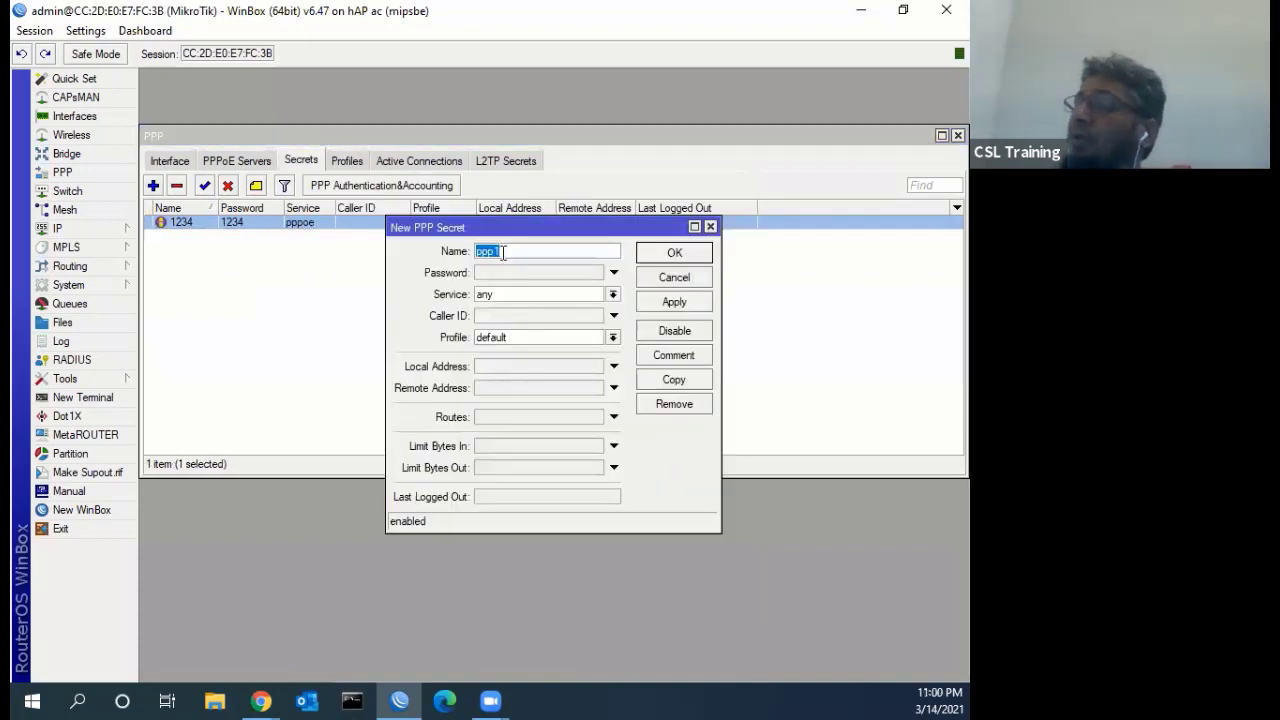
type("4321")
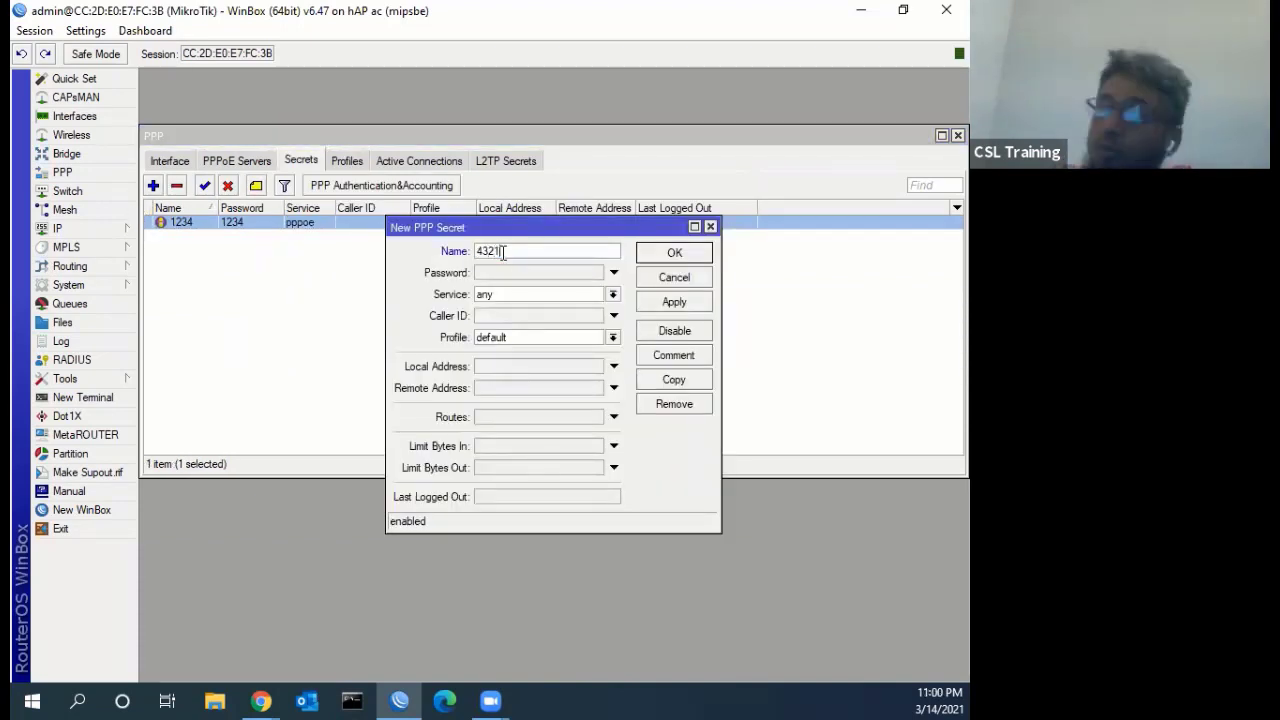
left_click(500, 274)
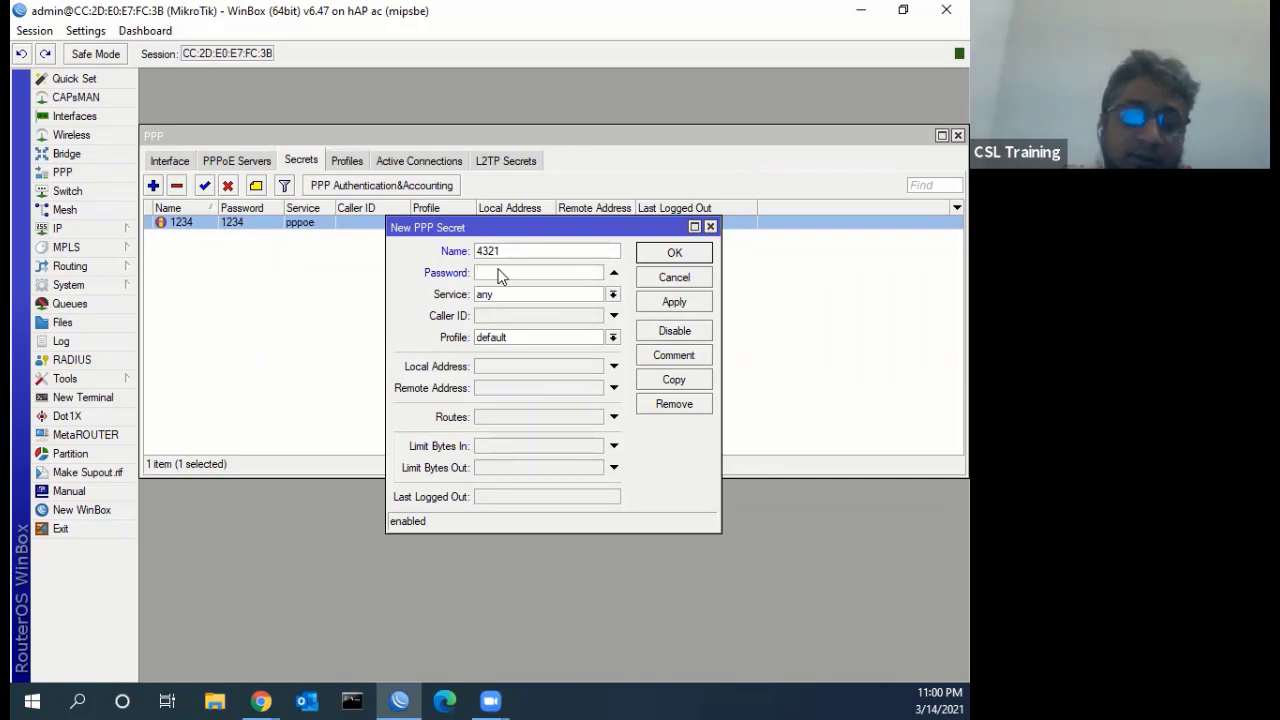
left_click(558, 304)
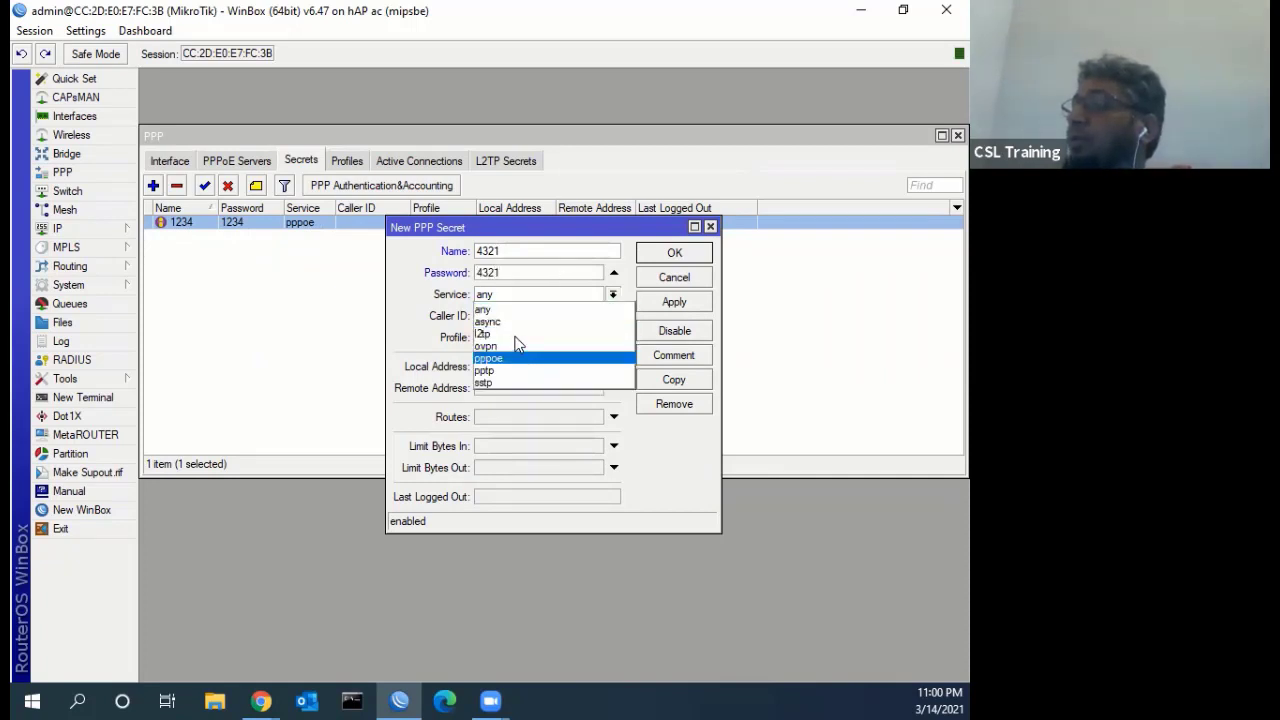
left_click(516, 352)
left_click(513, 340)
left_click(510, 367)
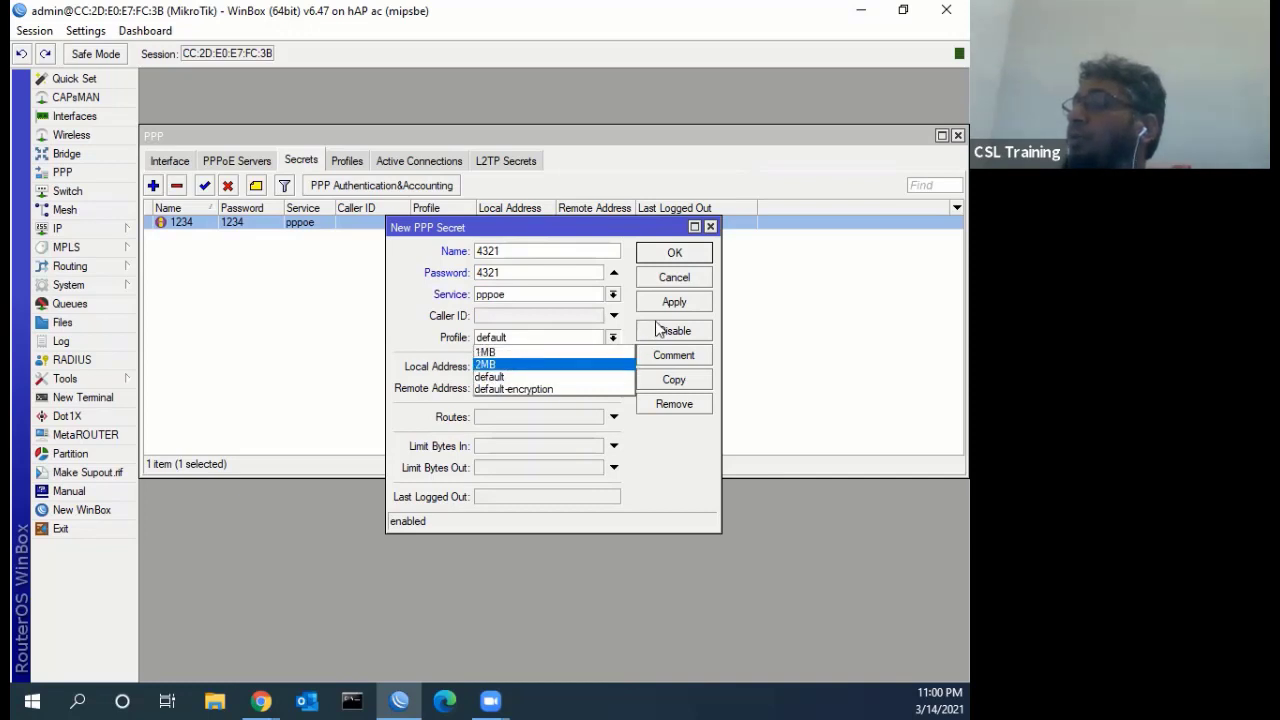
left_click(675, 301)
key("Return")
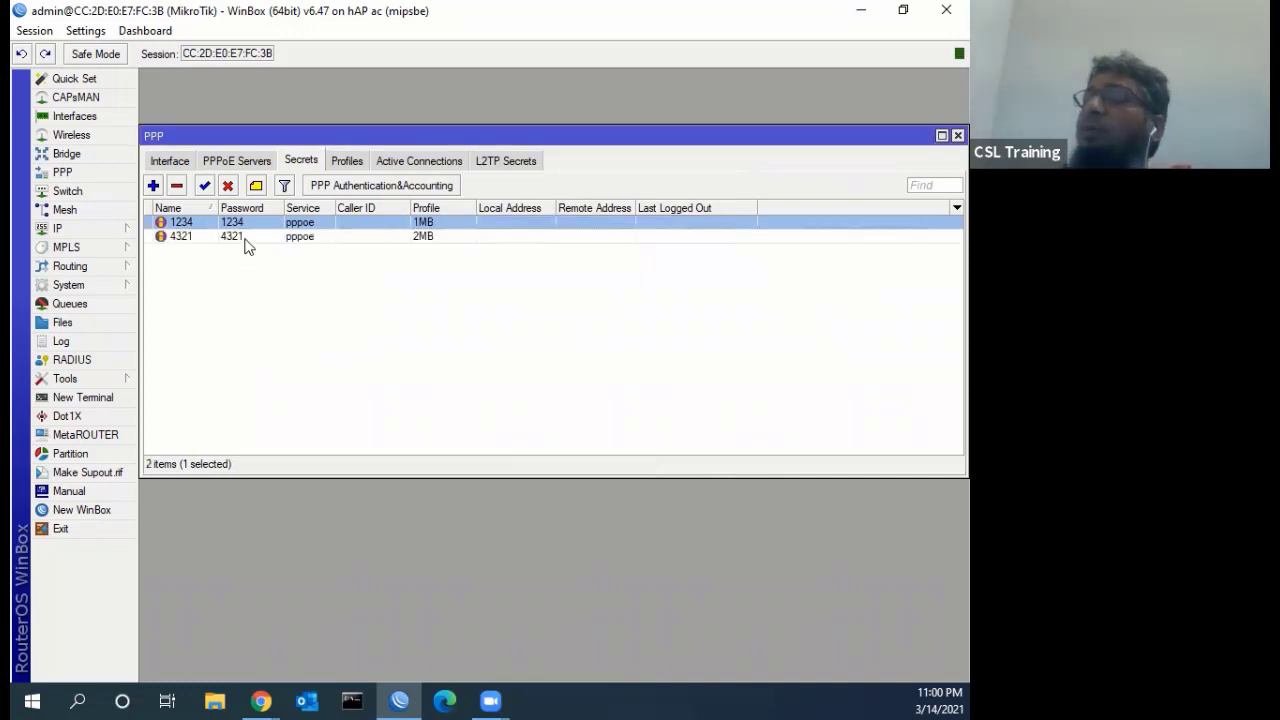
left_click(172, 240)
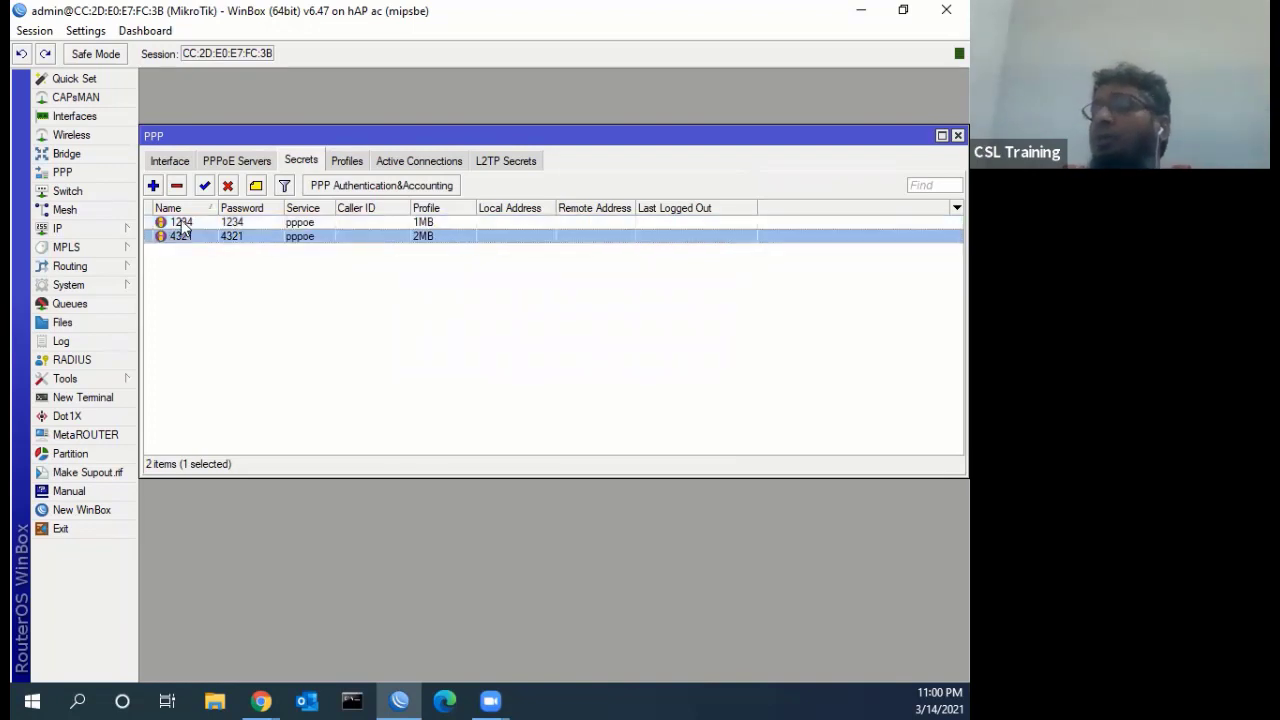
left_click(182, 224)
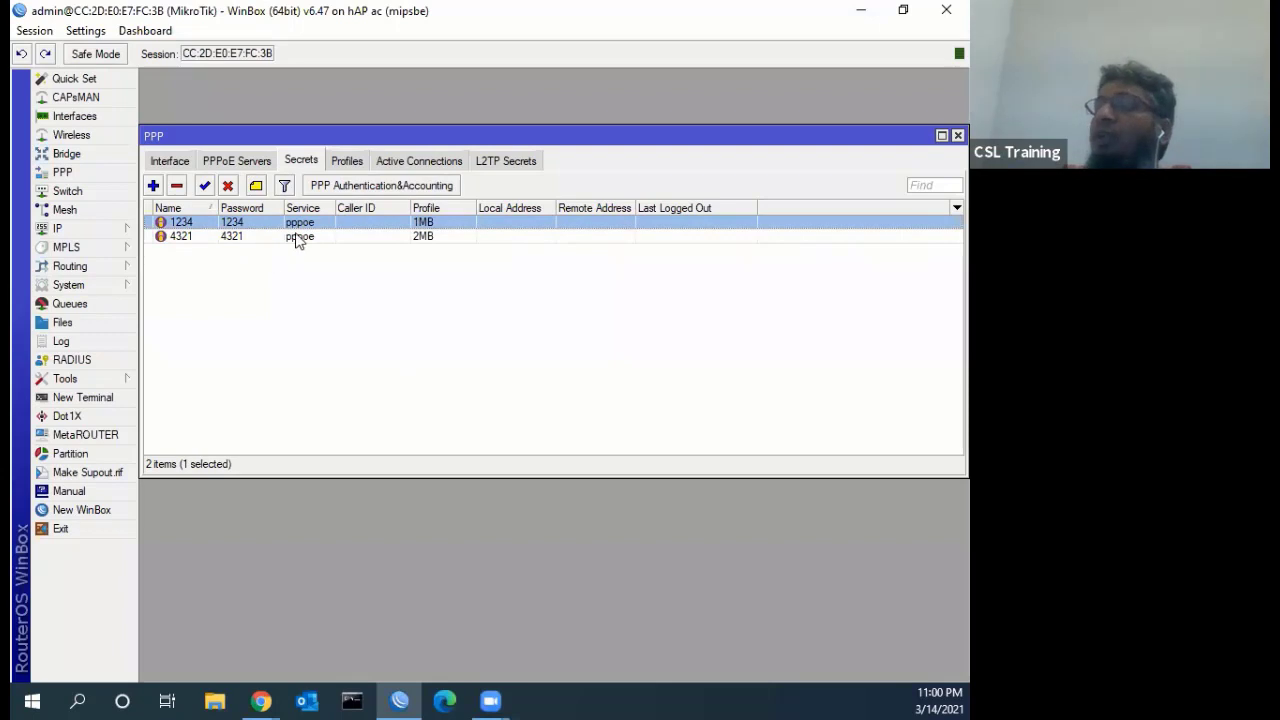
left_click(350, 165)
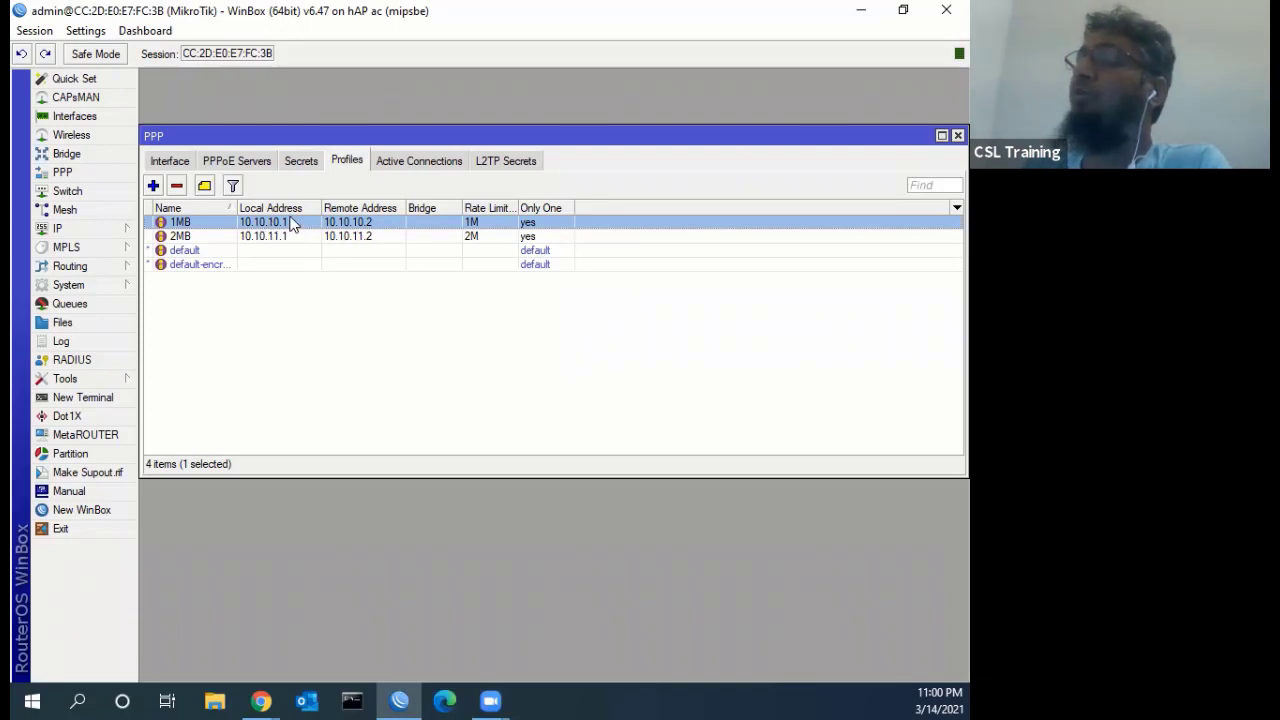
left_click(303, 162)
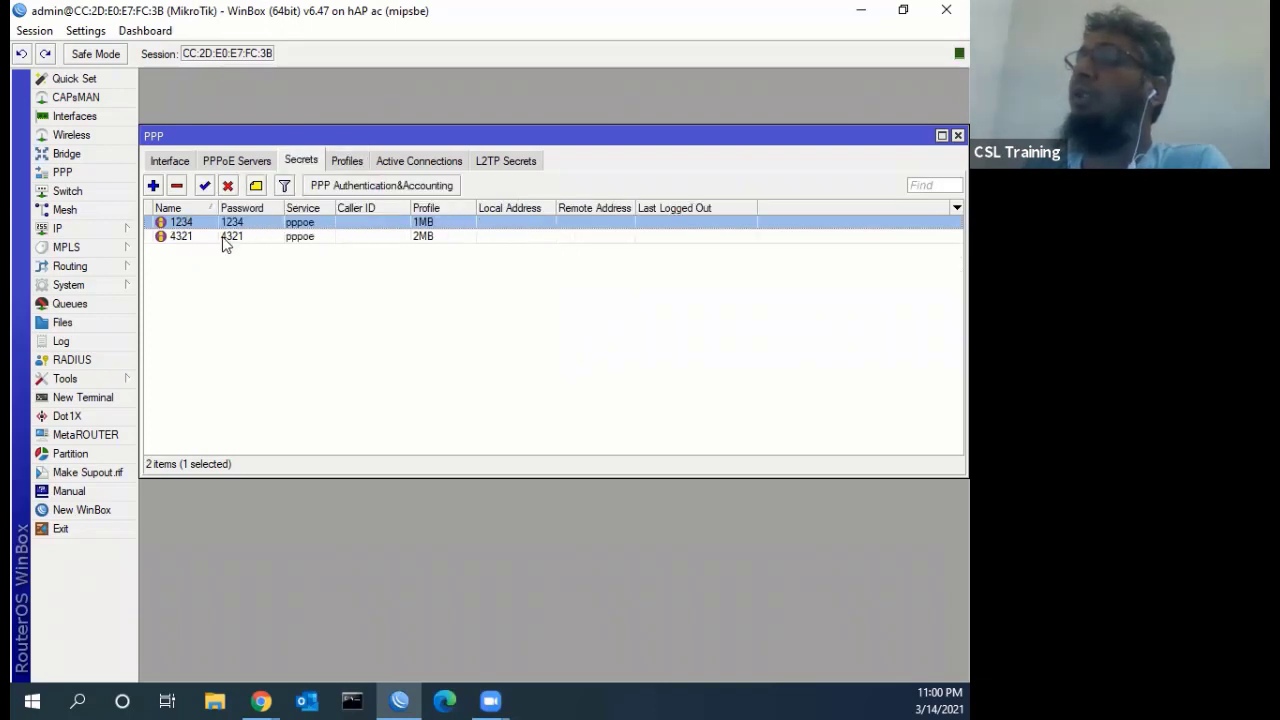
left_click(350, 161)
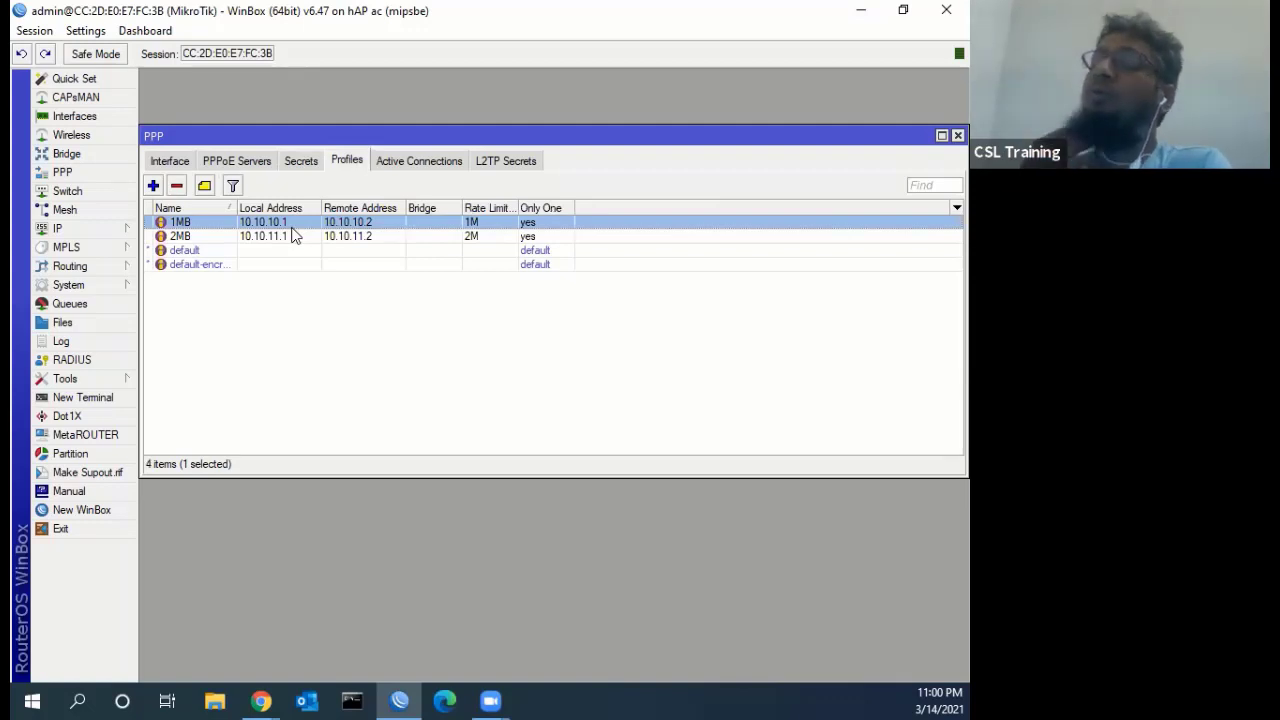
left_click(80, 232)
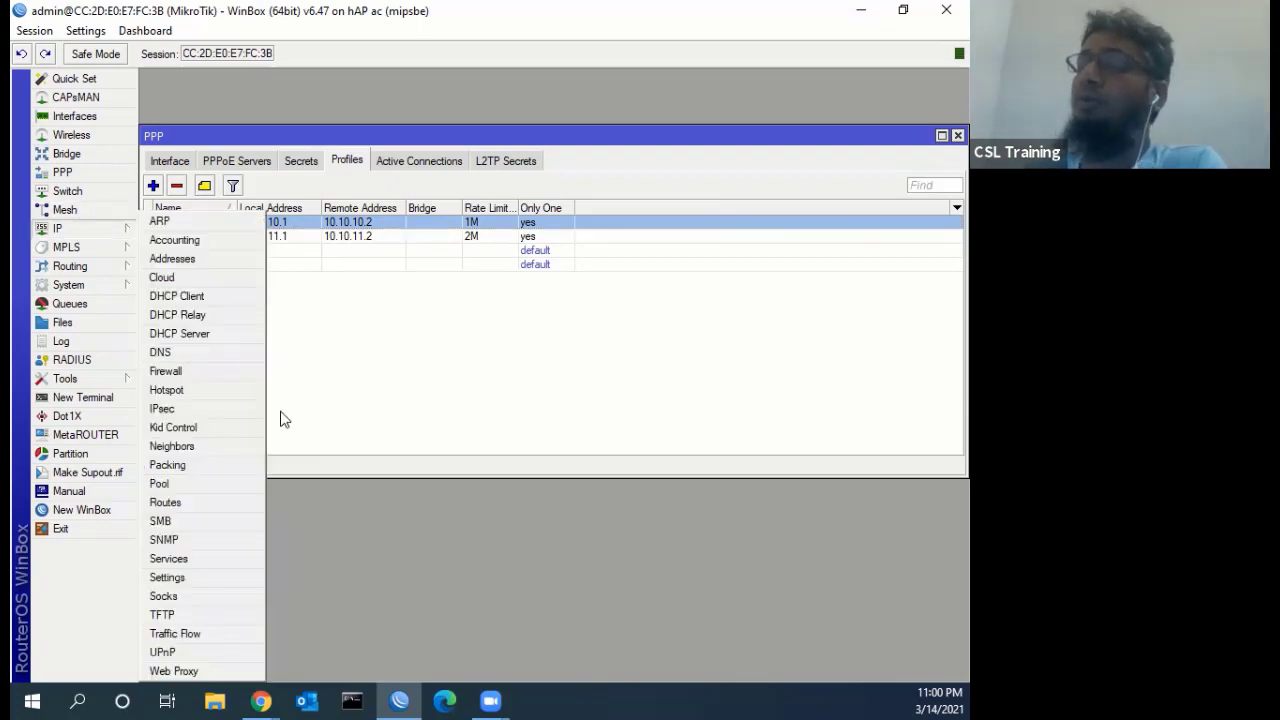
Create IP pool 1Mb with range 10.10.10.2-10.10.10.254
left_click(173, 482)
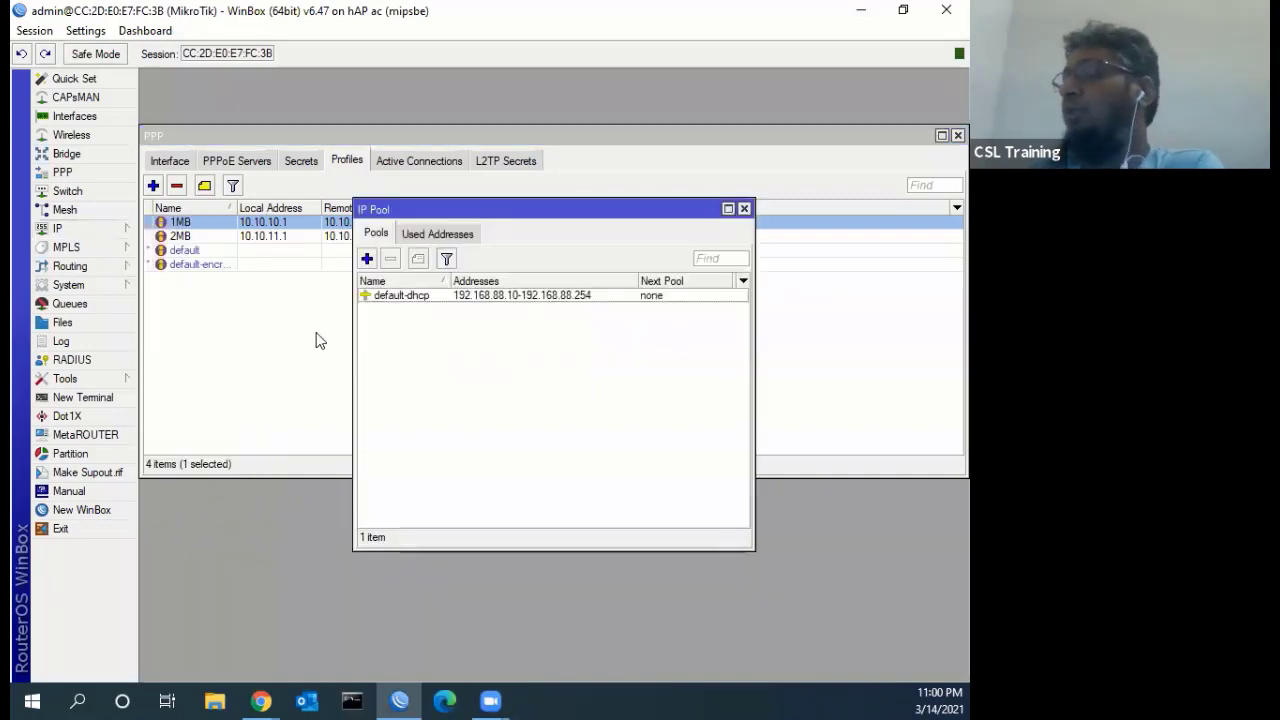
left_click(367, 258)
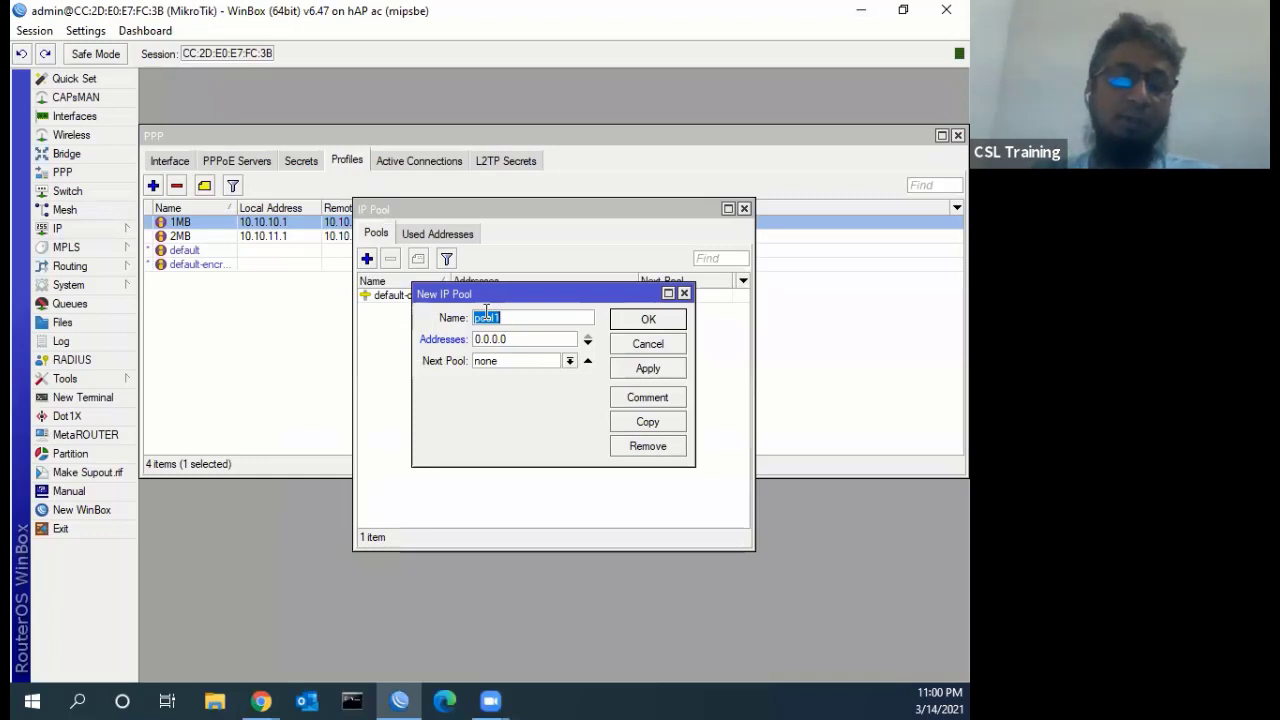
type("1M")
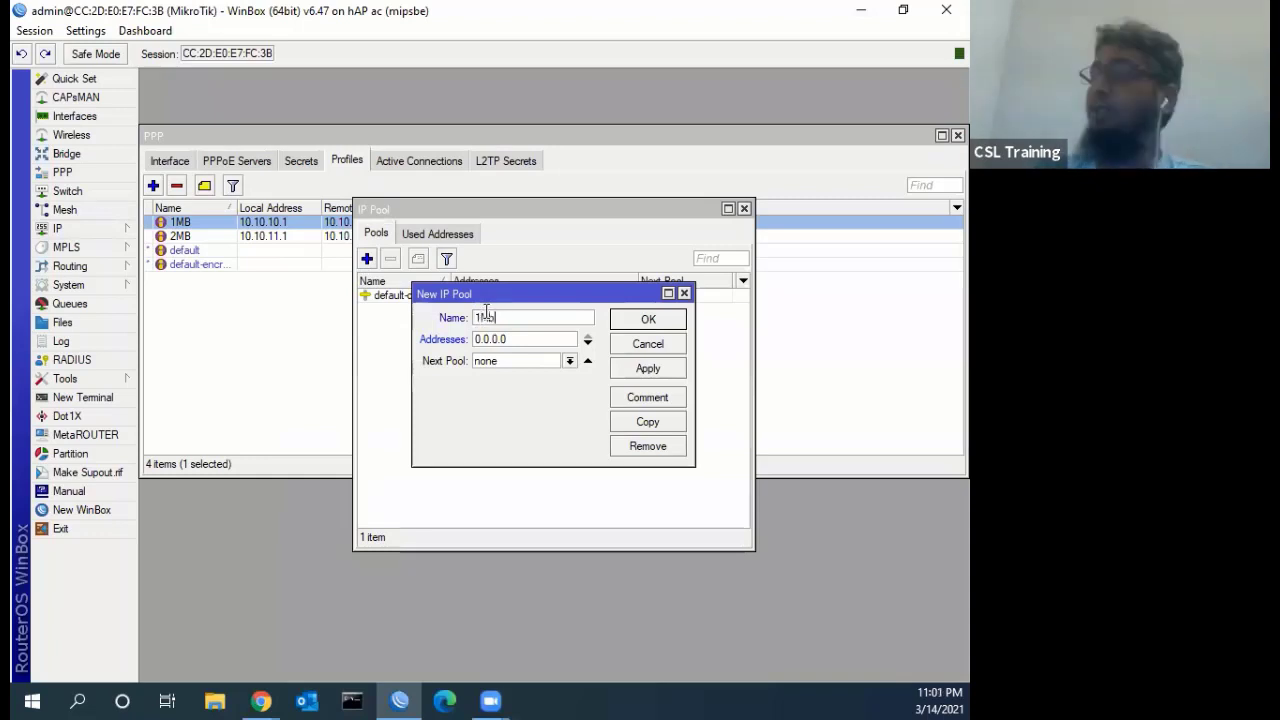
type("b")
key("Tab")
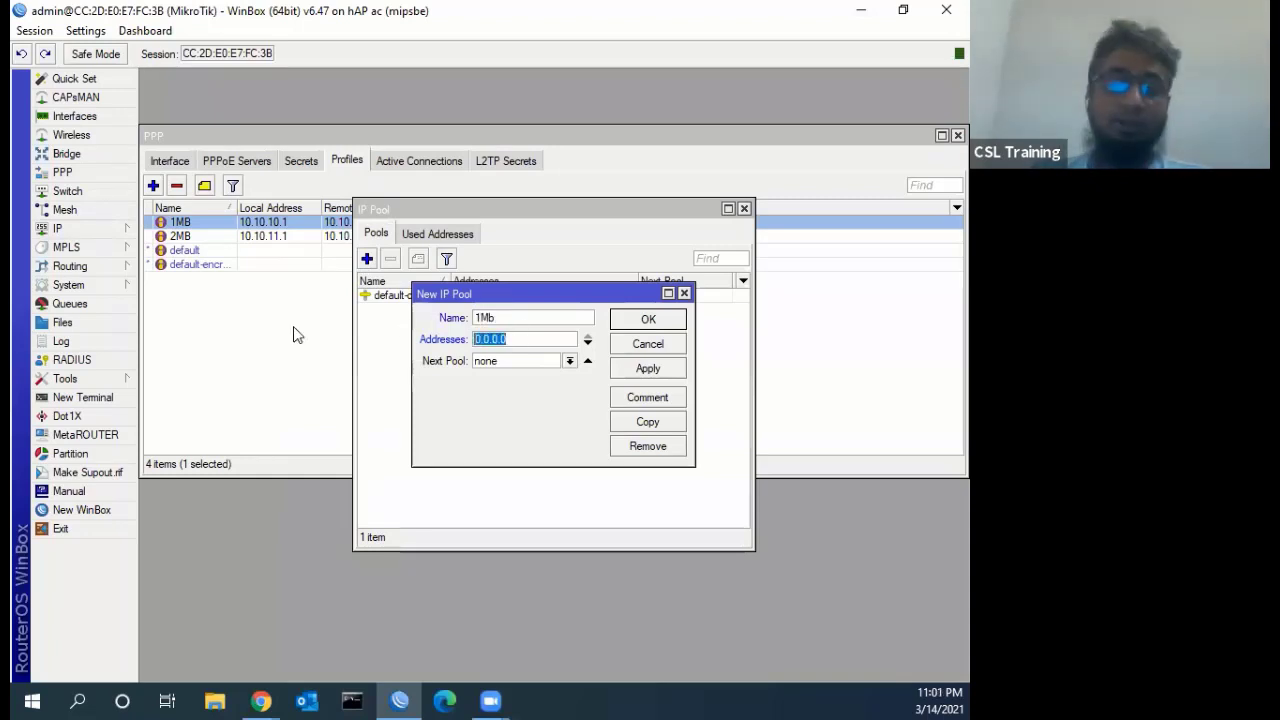
type("10.")
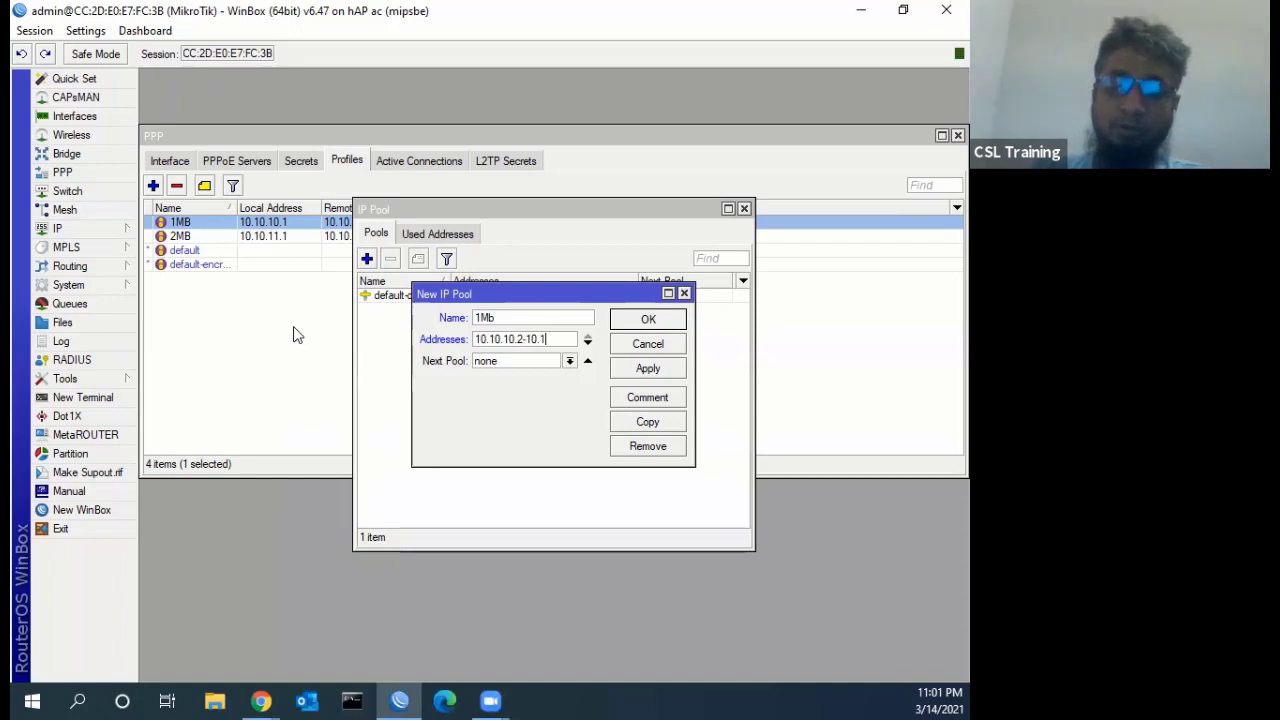
type("10")
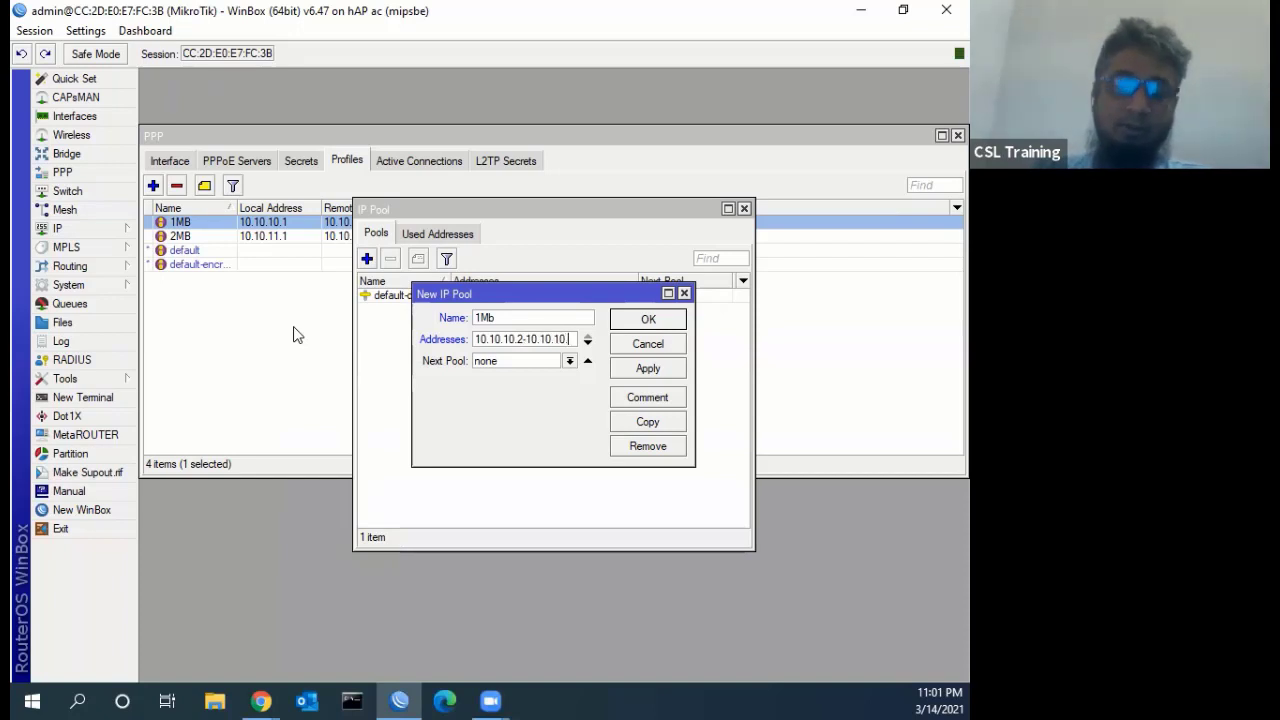
type(".254")
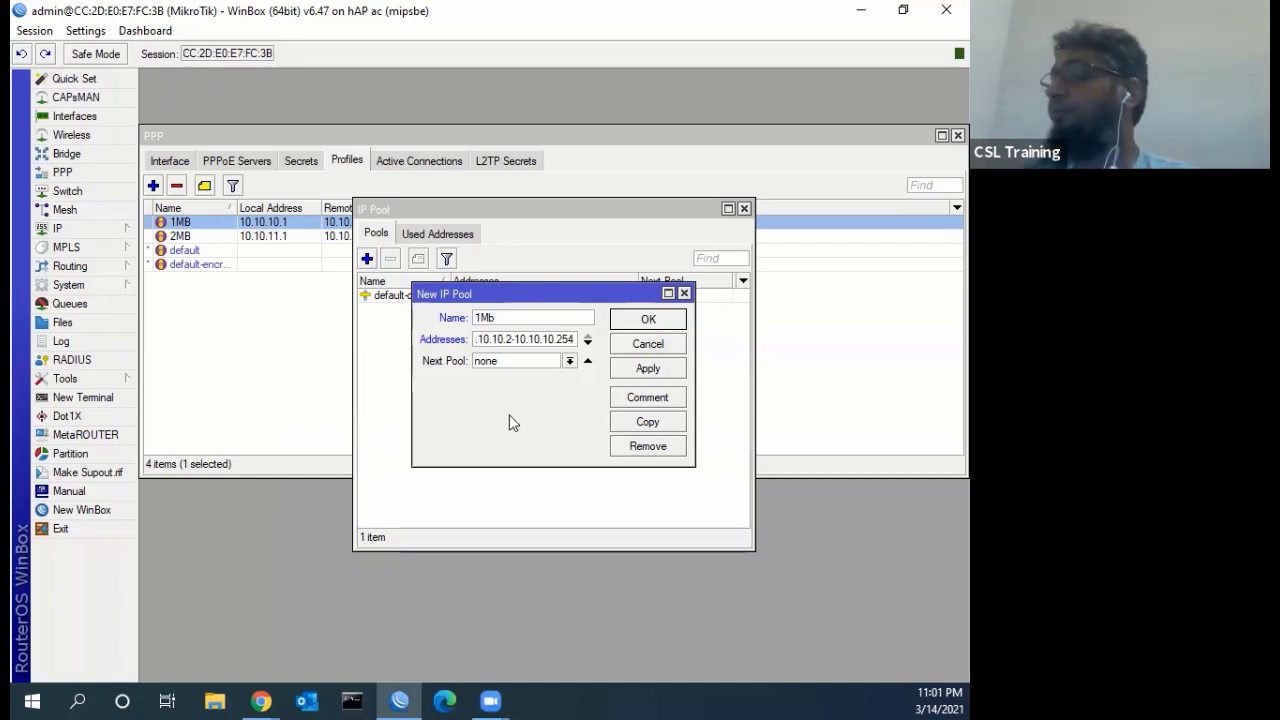
left_click(678, 321)
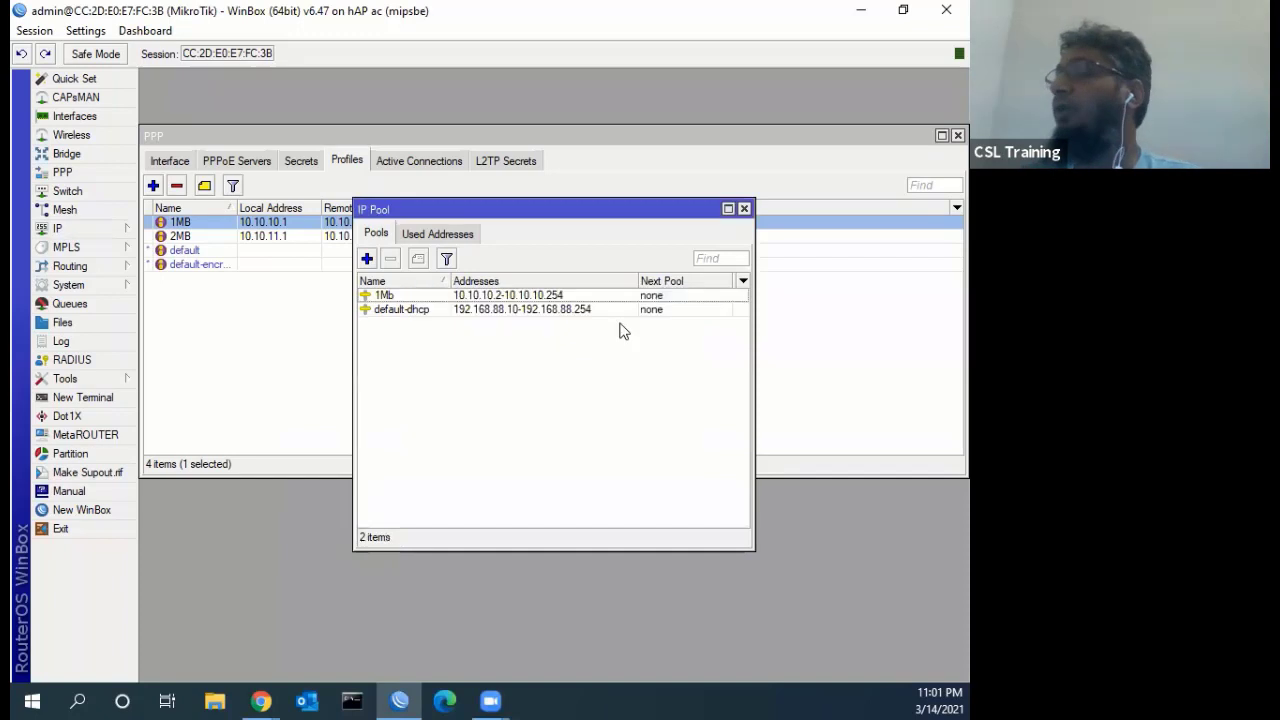
left_click(388, 297)
Create IP pool 2MB with range 10.10.11.2-10.10.11.254 and close the pool list
left_click(367, 258)
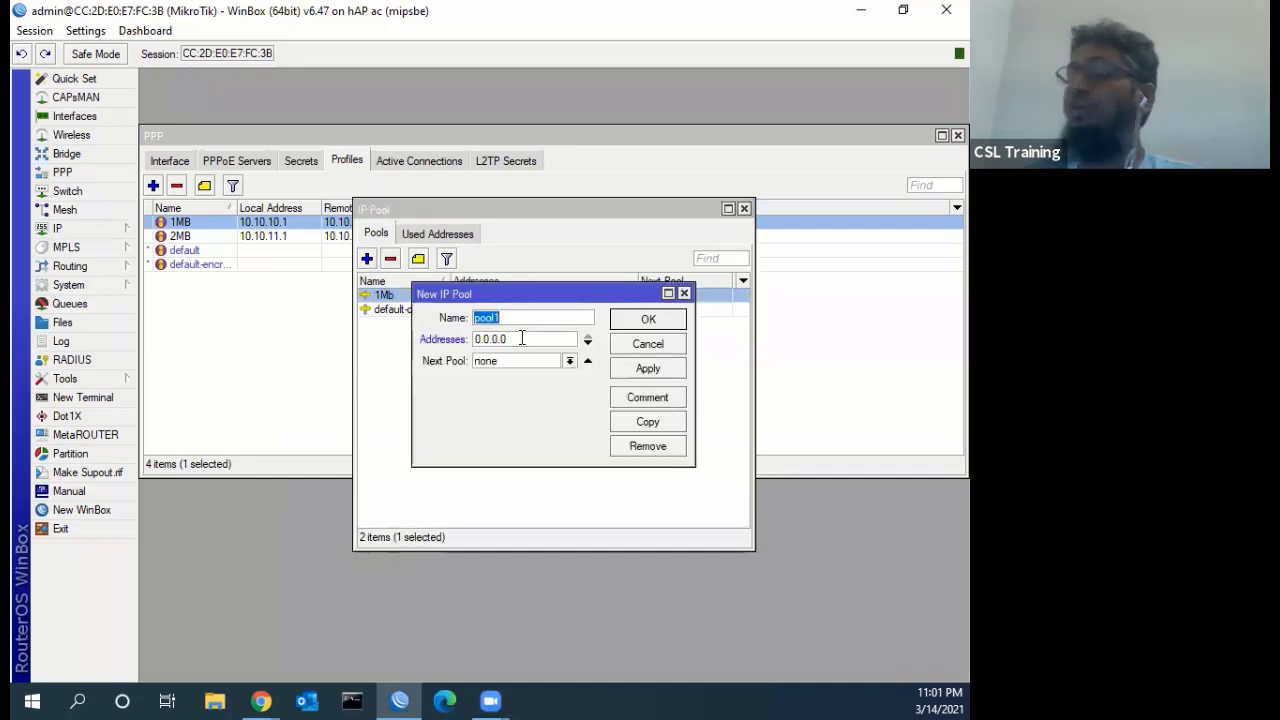
type("2MB")
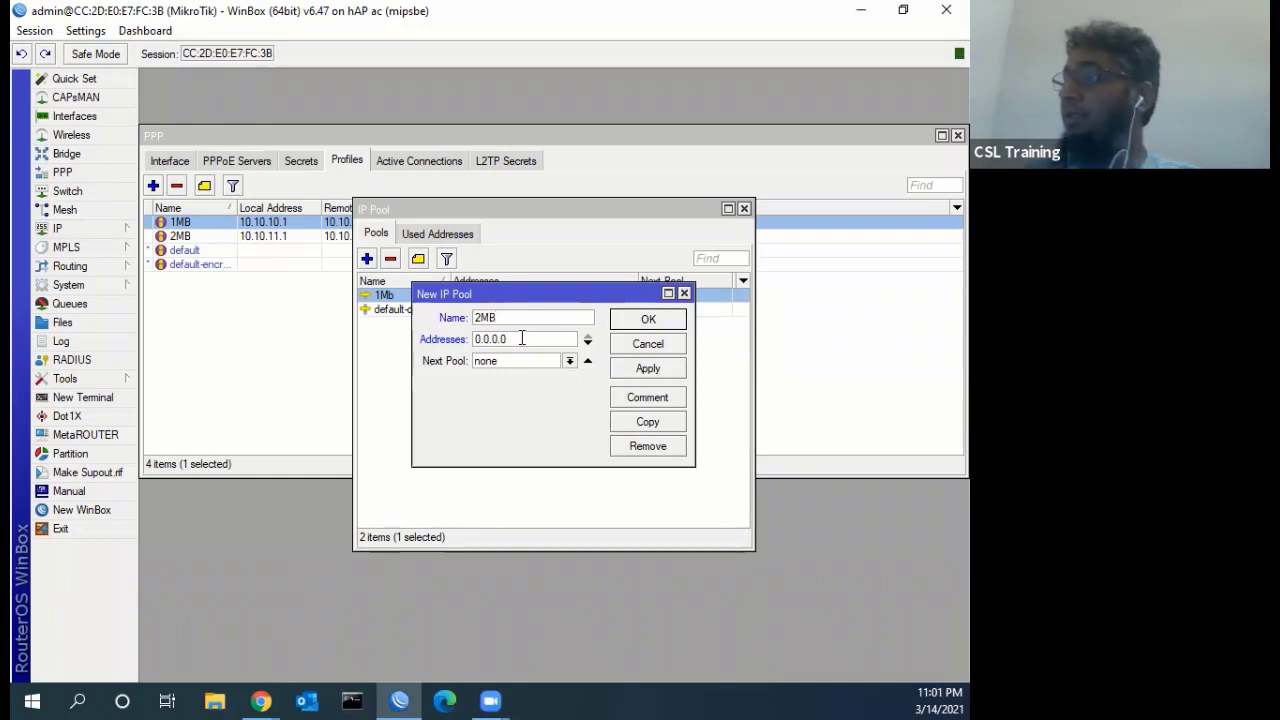
double_click(521, 338)
key("shift+Home")
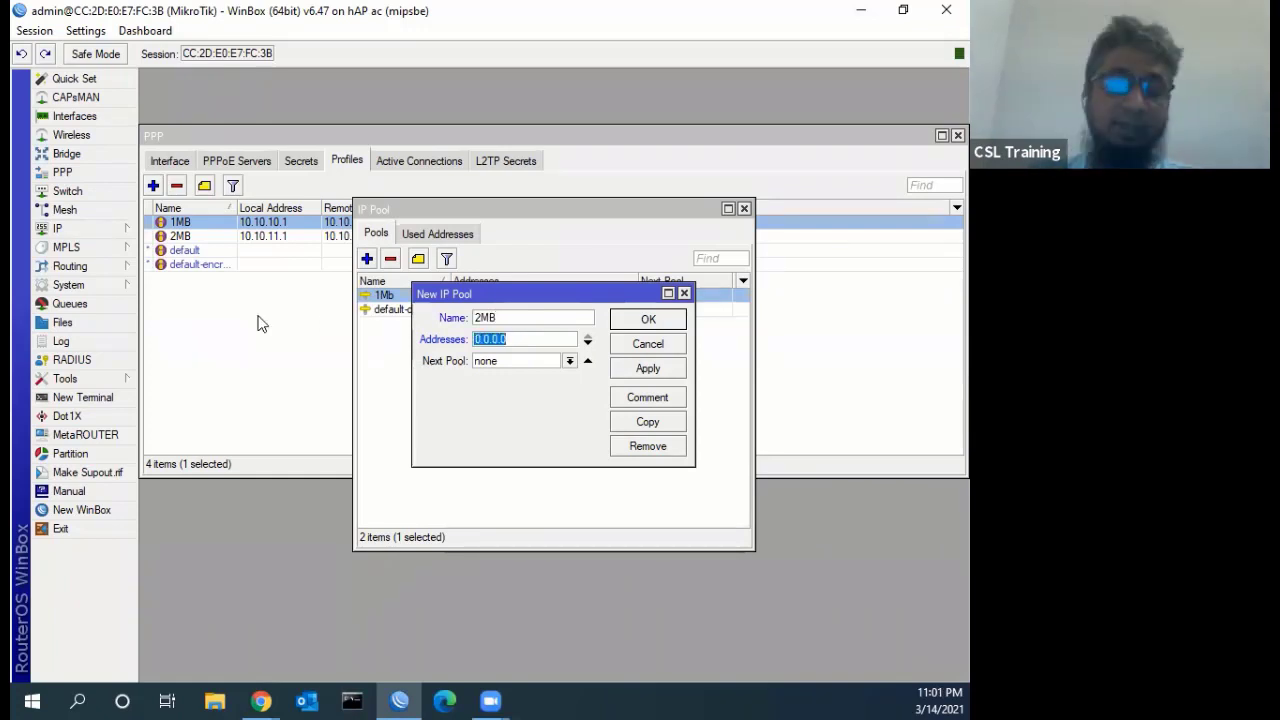
type("10.10")
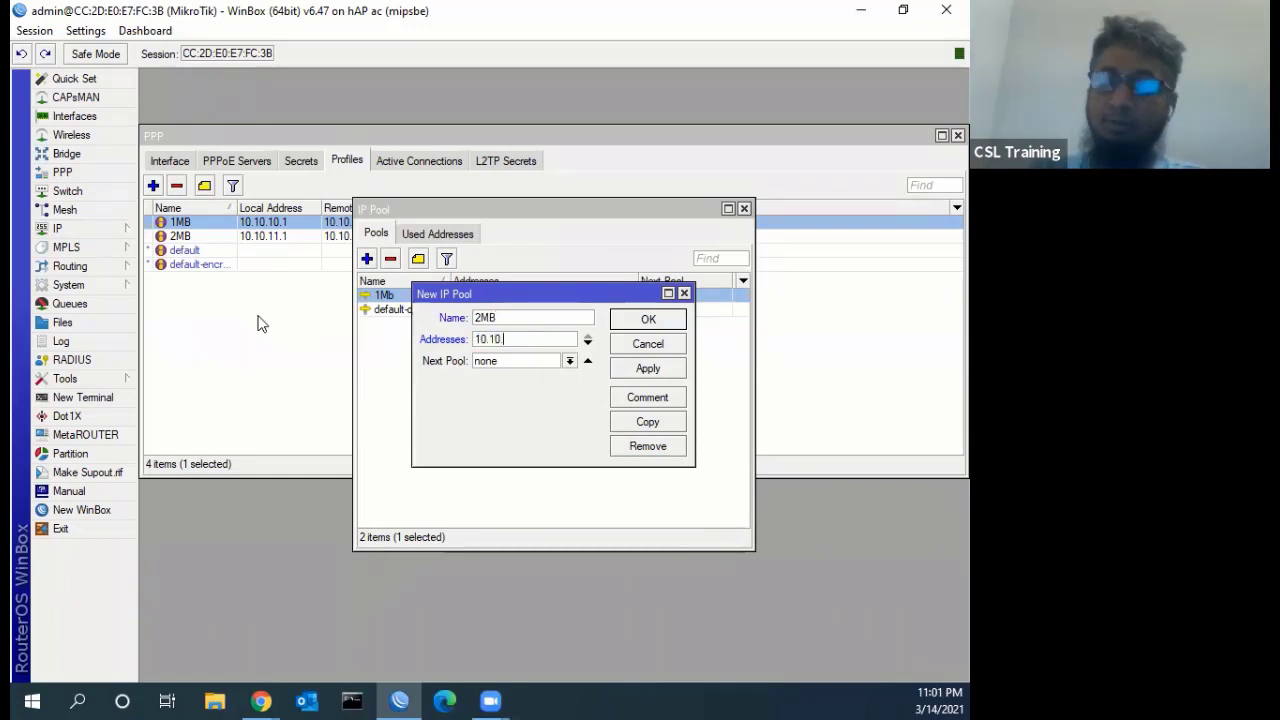
type(".11.")
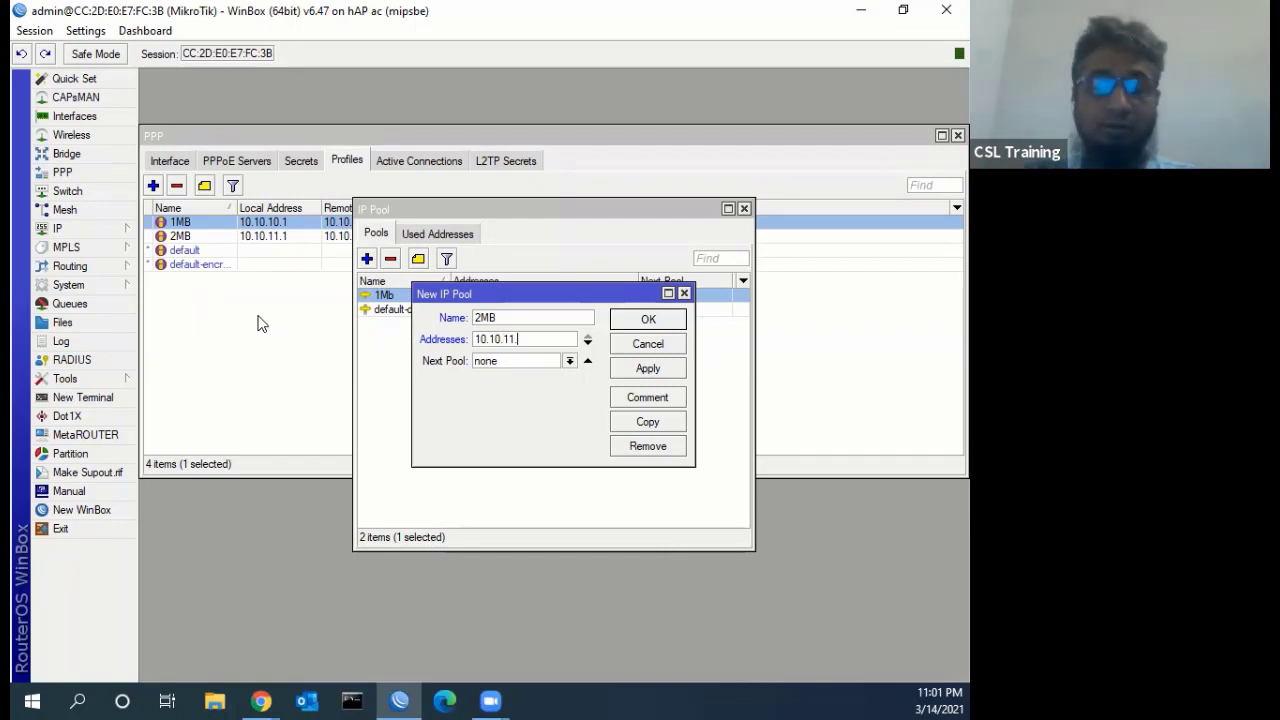
type("2-10")
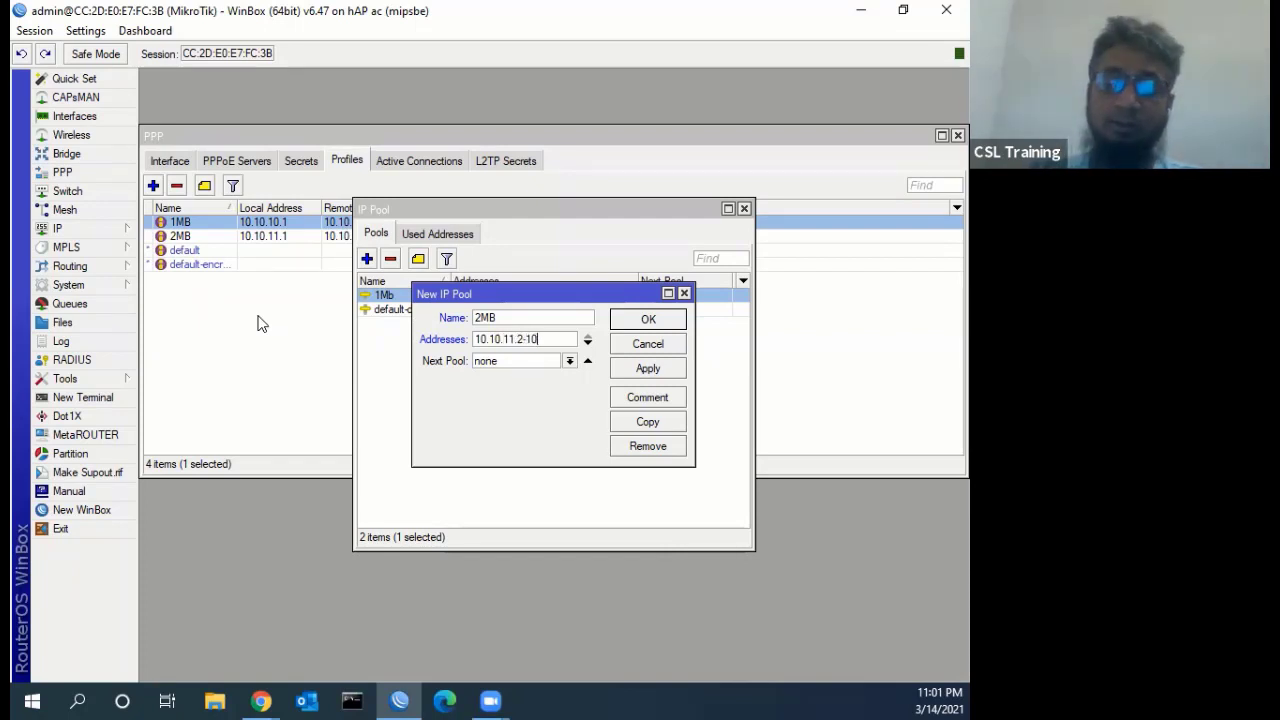
type(".10.1")
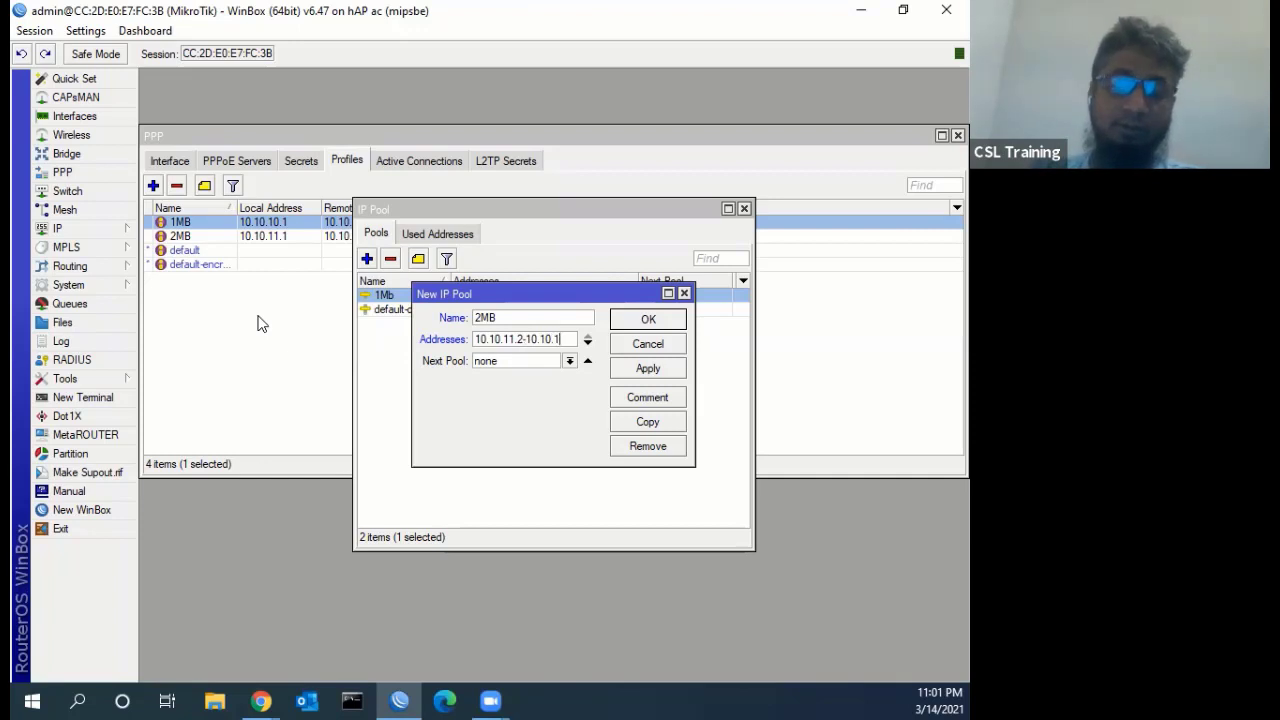
type("1.254")
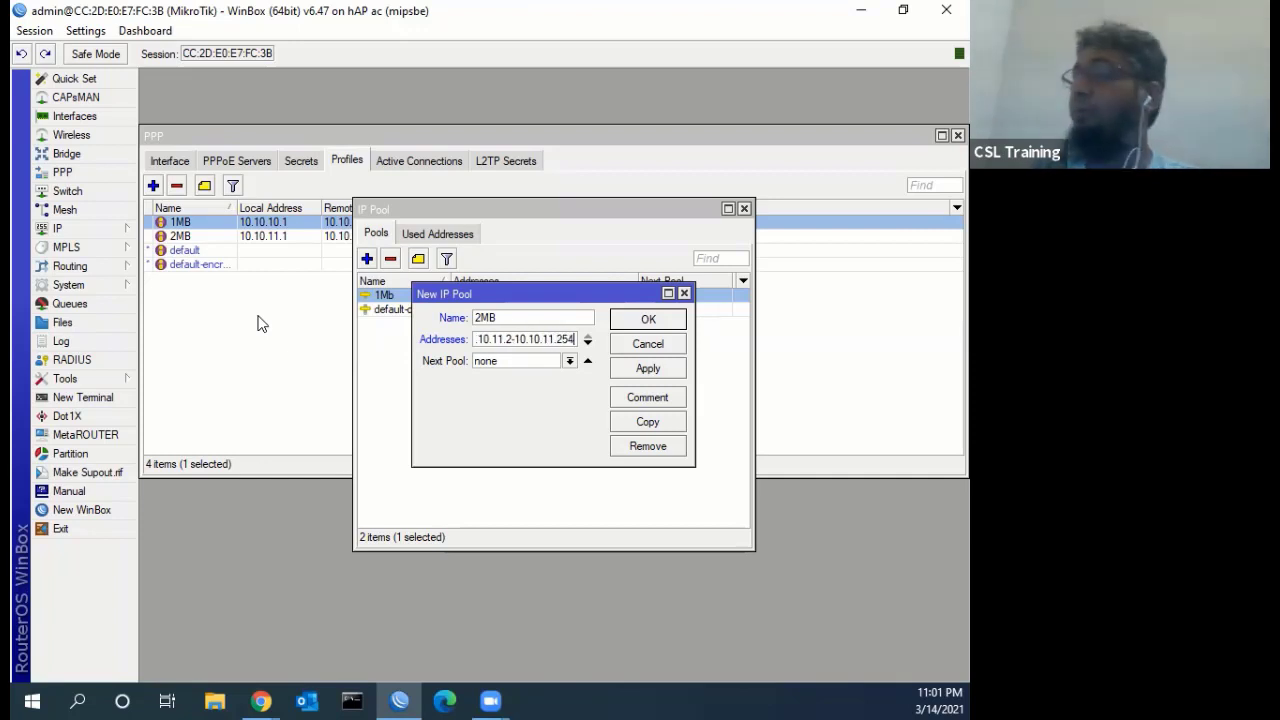
left_click(646, 368)
left_click(647, 322)
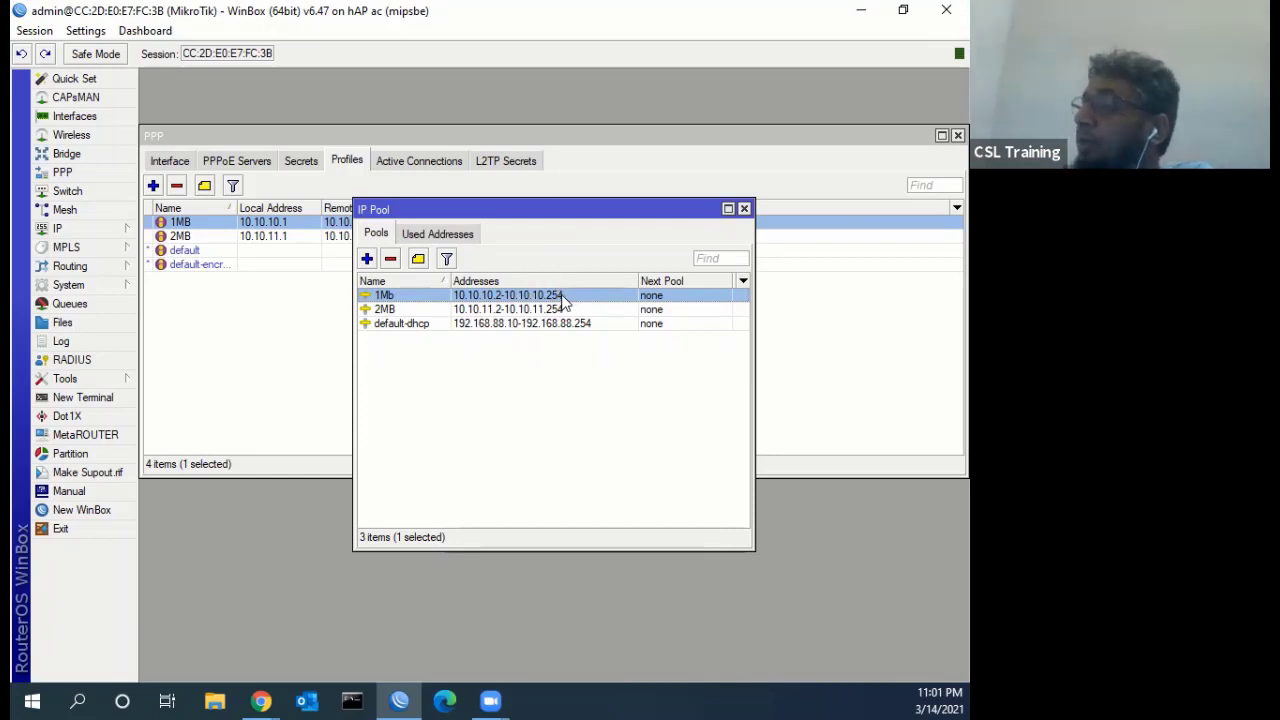
left_click(744, 209)
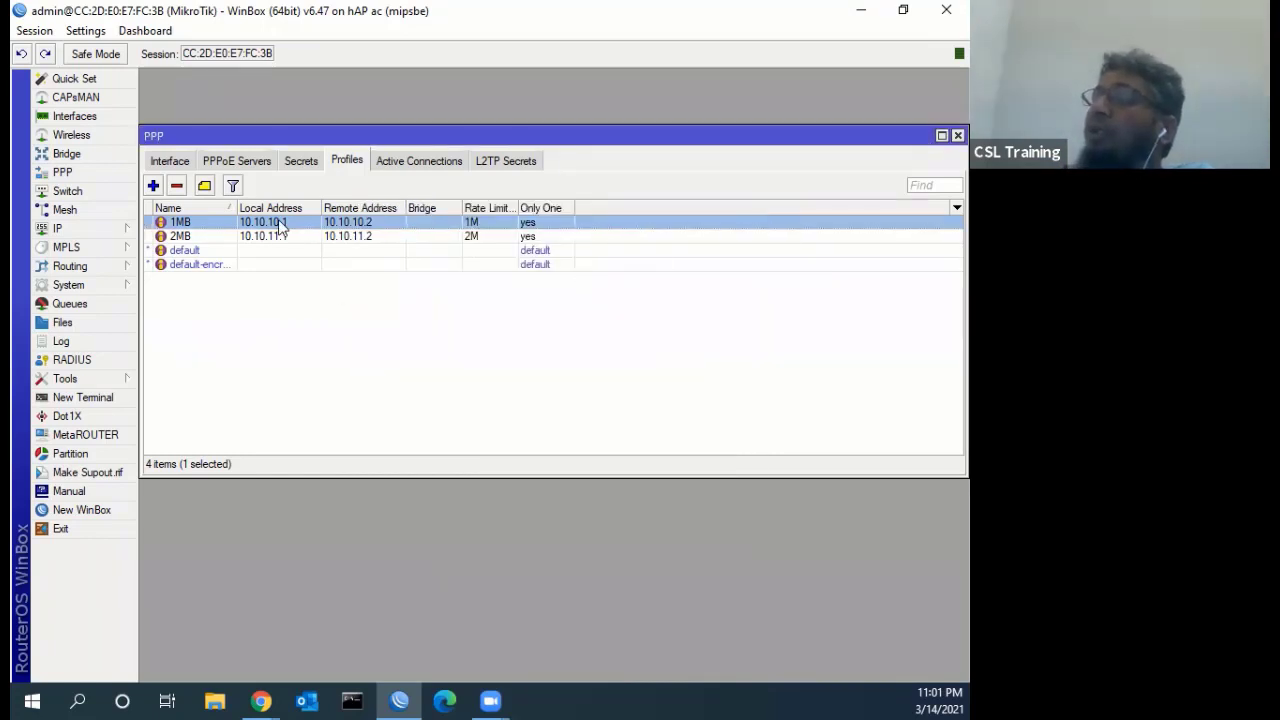
Open the 1MB profile and check the available pool names under IP > Pool
double_click(316, 223)
left_click(417, 186)
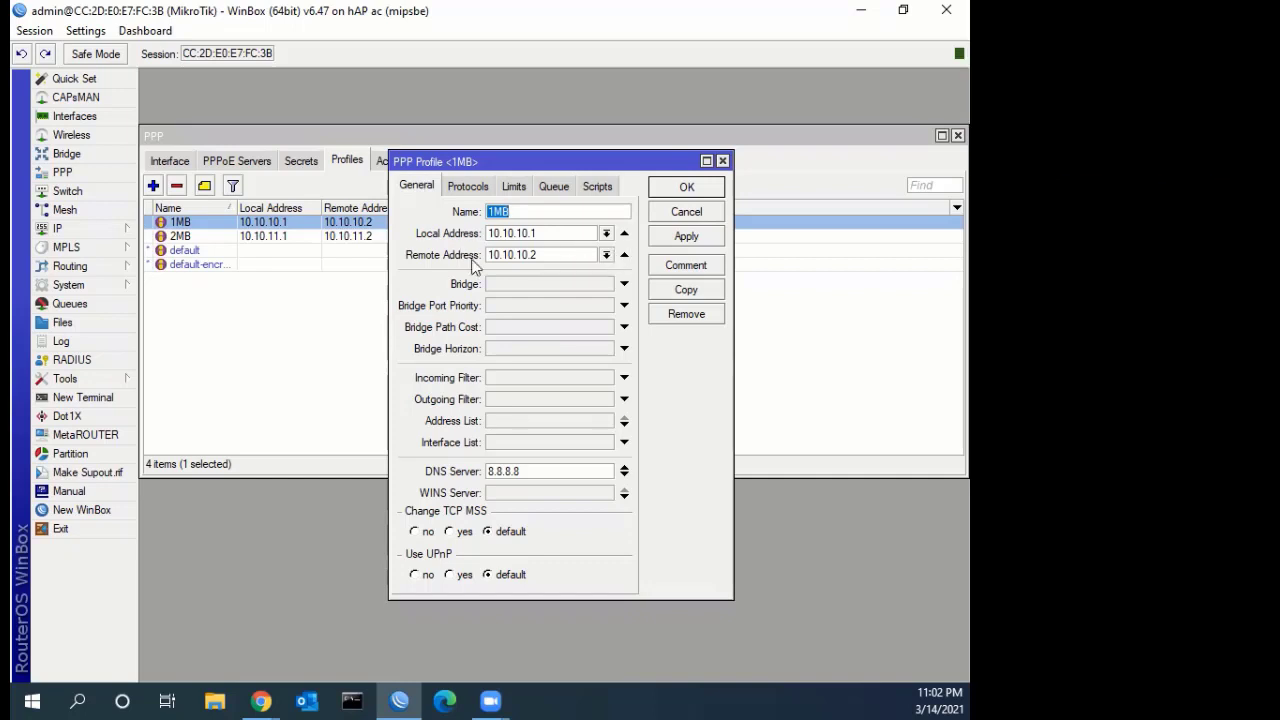
left_click(91, 229)
left_click(170, 483)
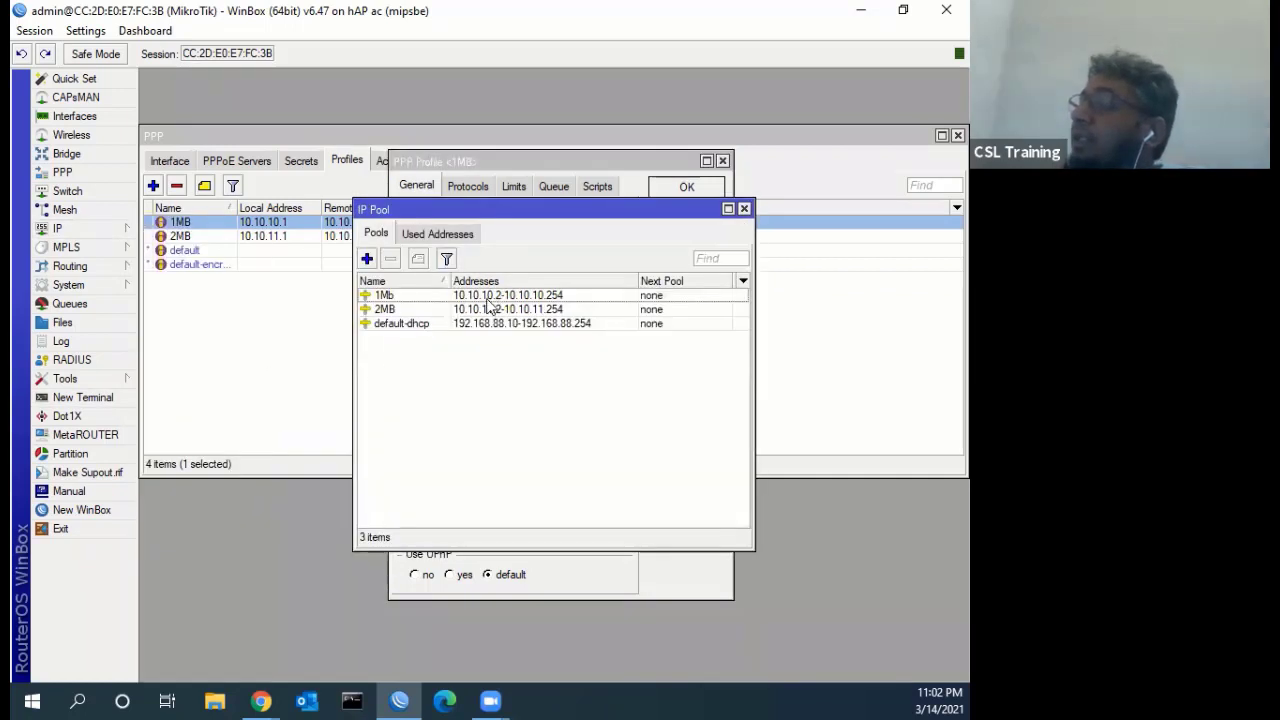
left_click(744, 208)
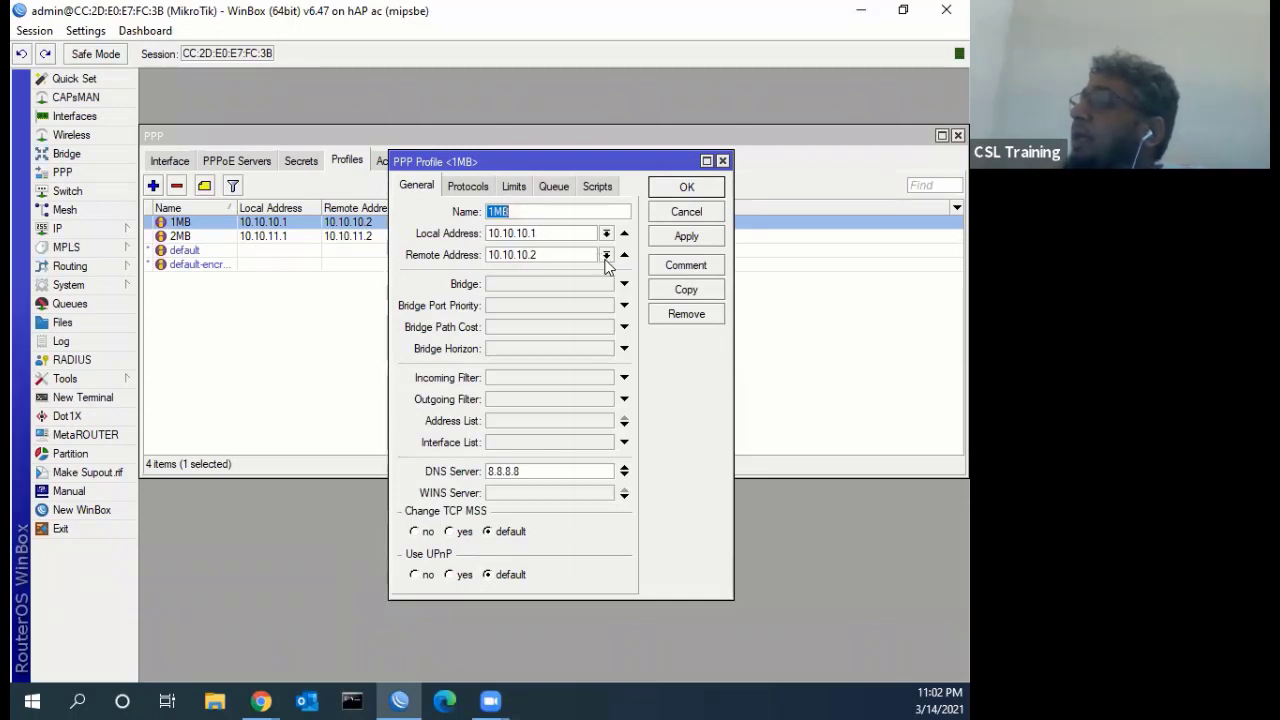
Set the 1MB profile's Remote Address to the 1Mb pool and save it
left_click(606, 256)
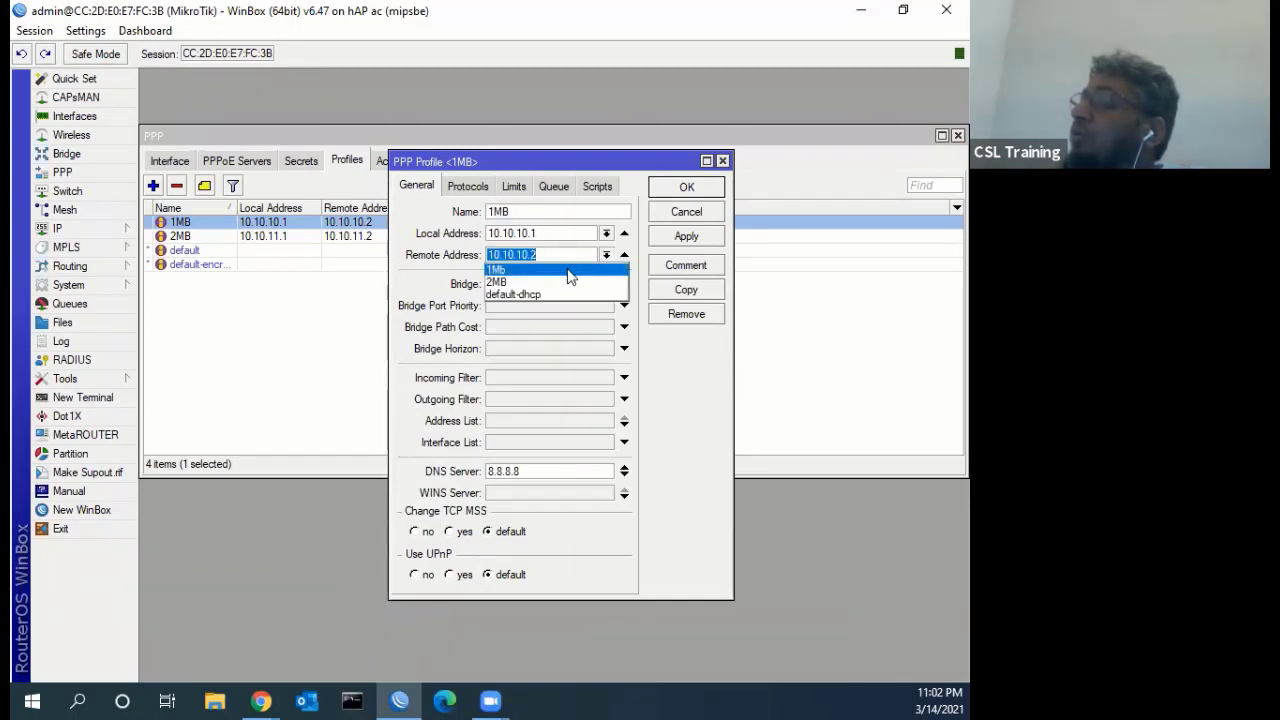
left_click(567, 270)
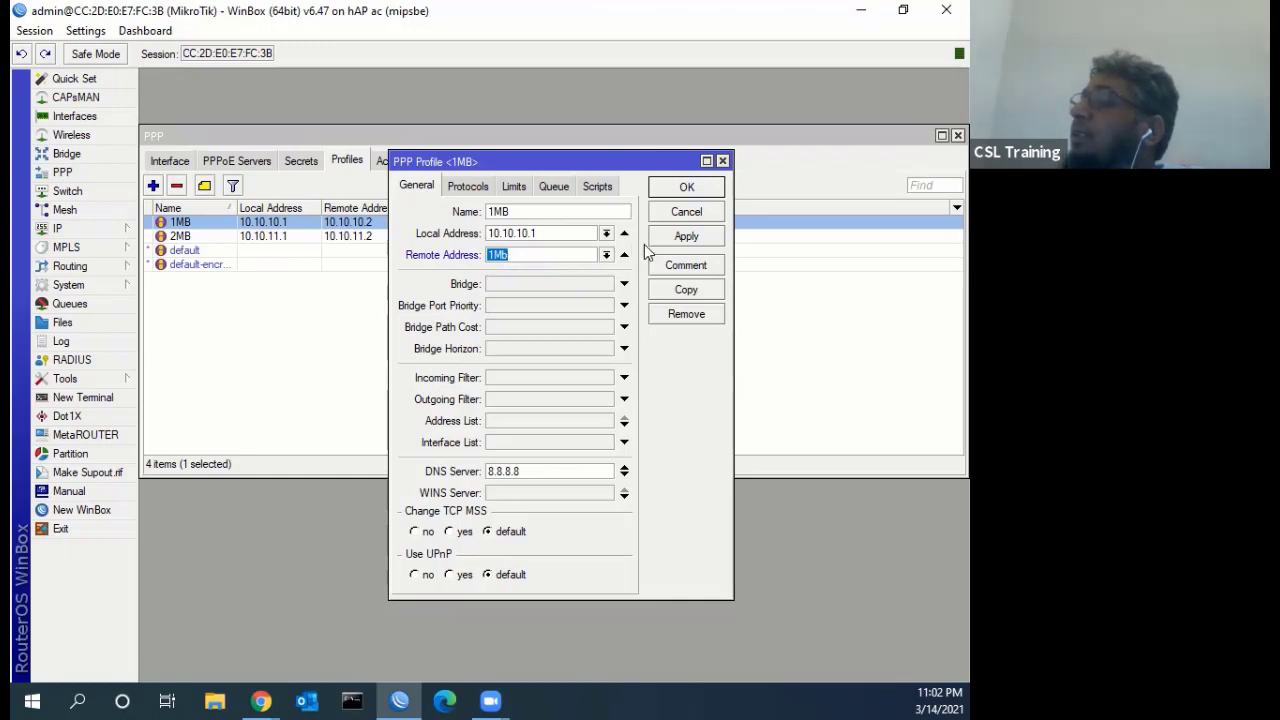
left_click(684, 188)
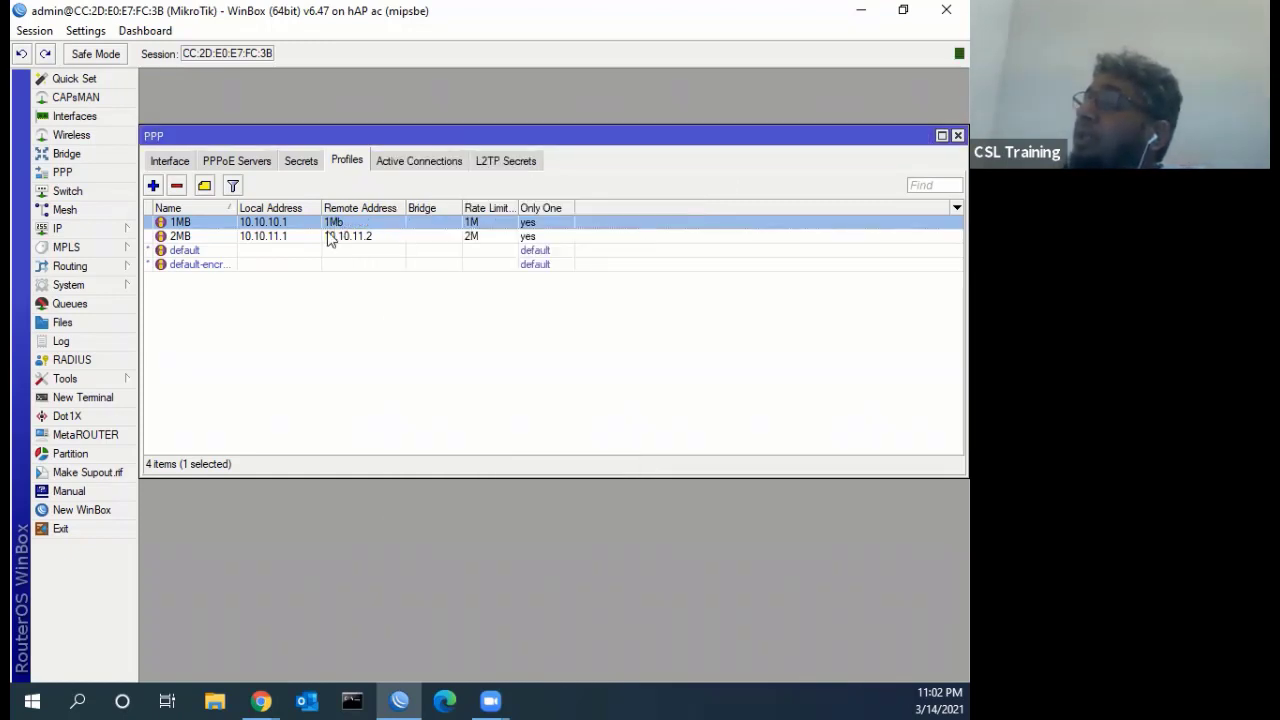
left_click(344, 240)
Set the 2MB profile's Remote Address to the 2MB pool and save it
double_click(343, 244)
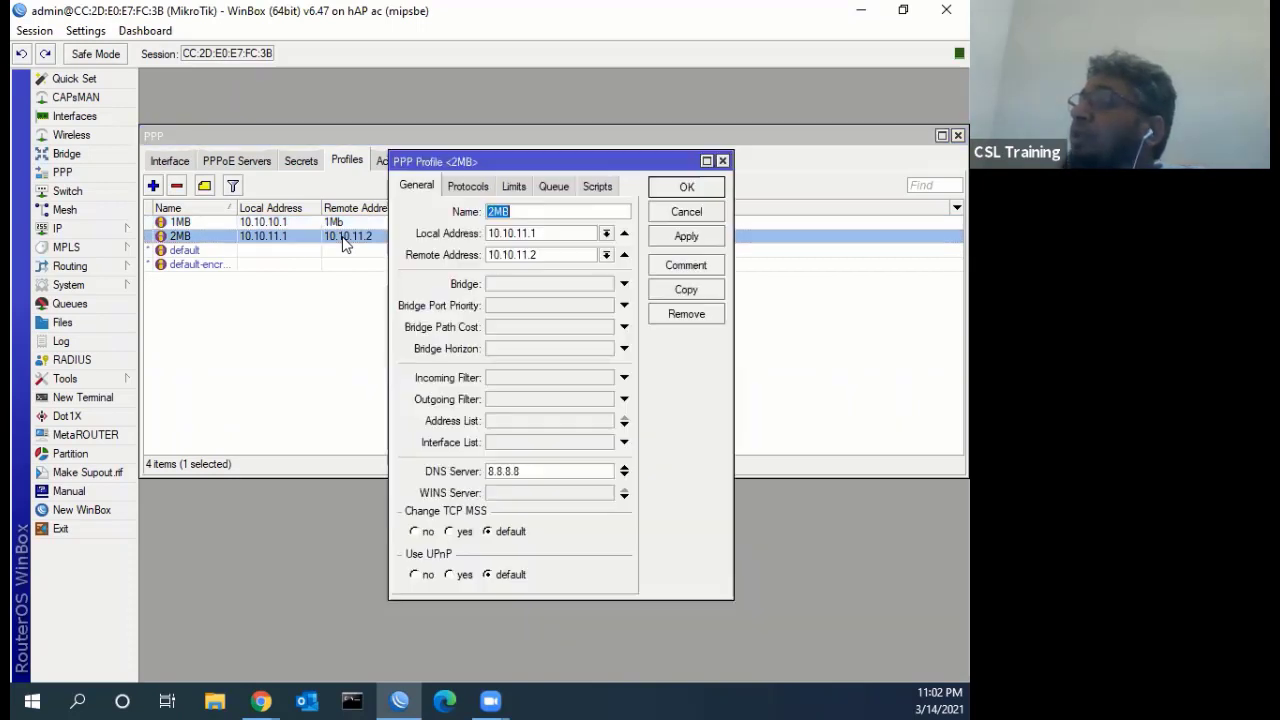
left_click(605, 256)
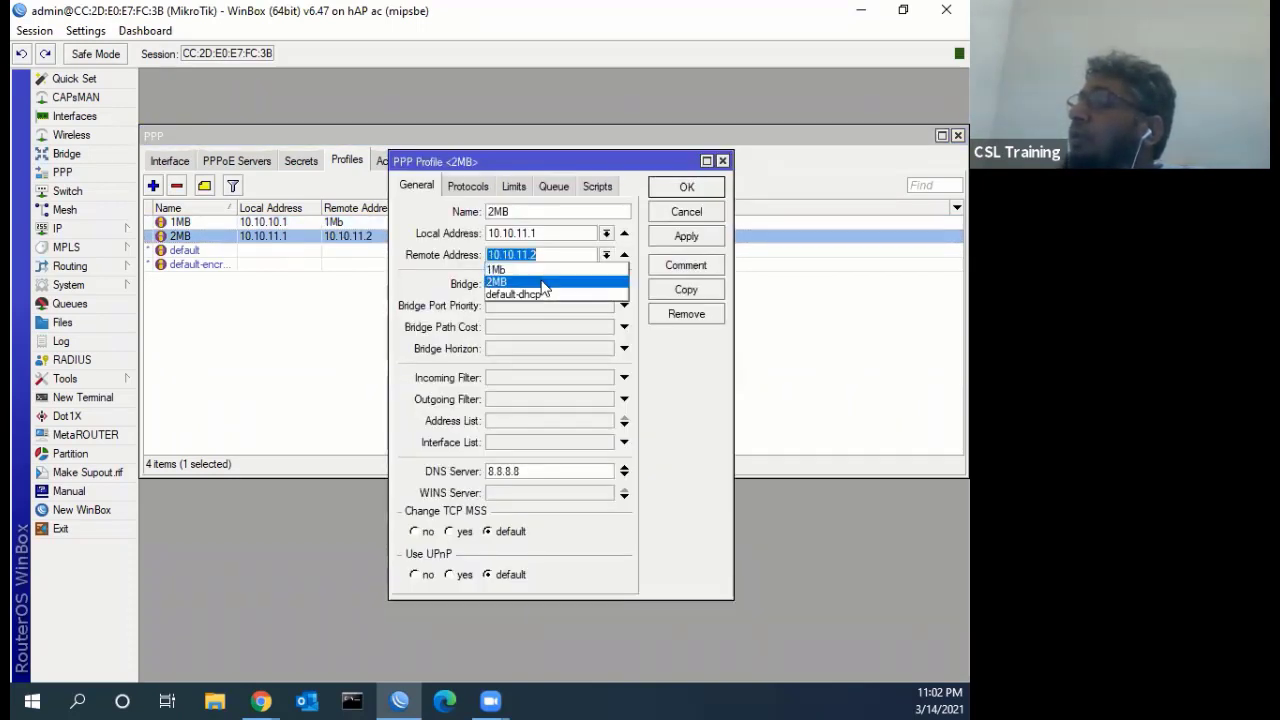
left_click(545, 283)
left_click(684, 238)
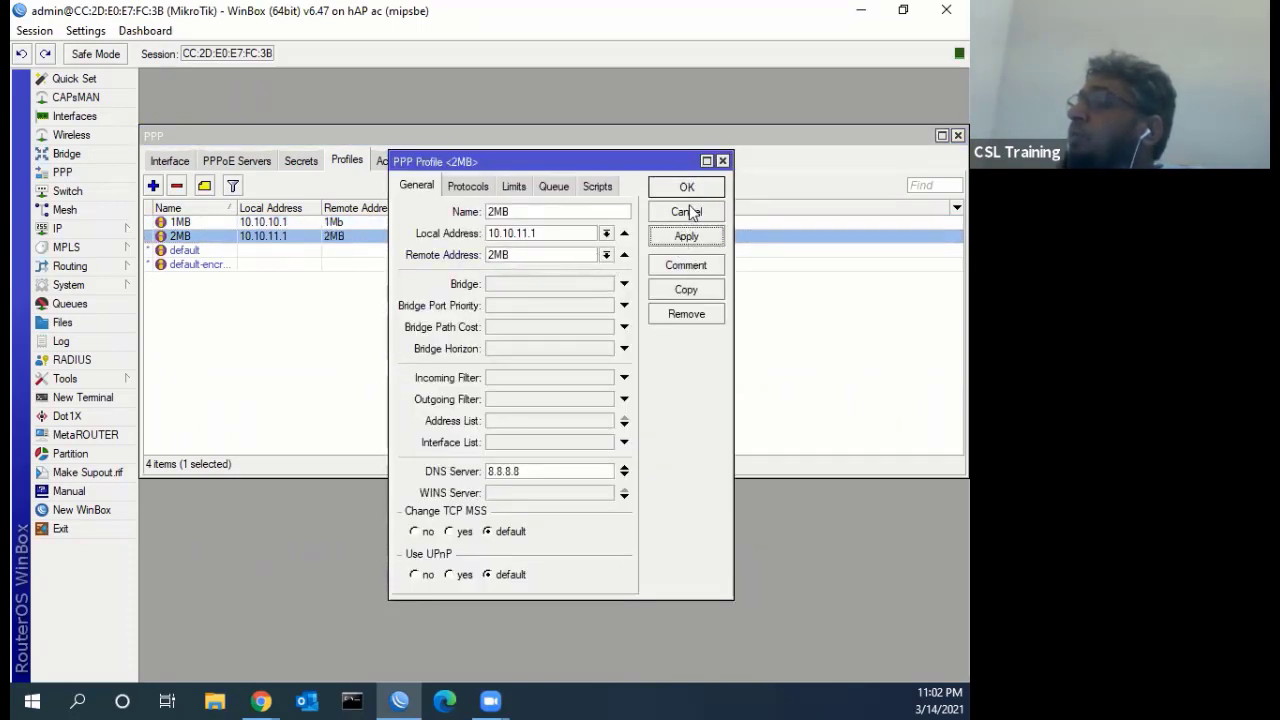
left_click(688, 189)
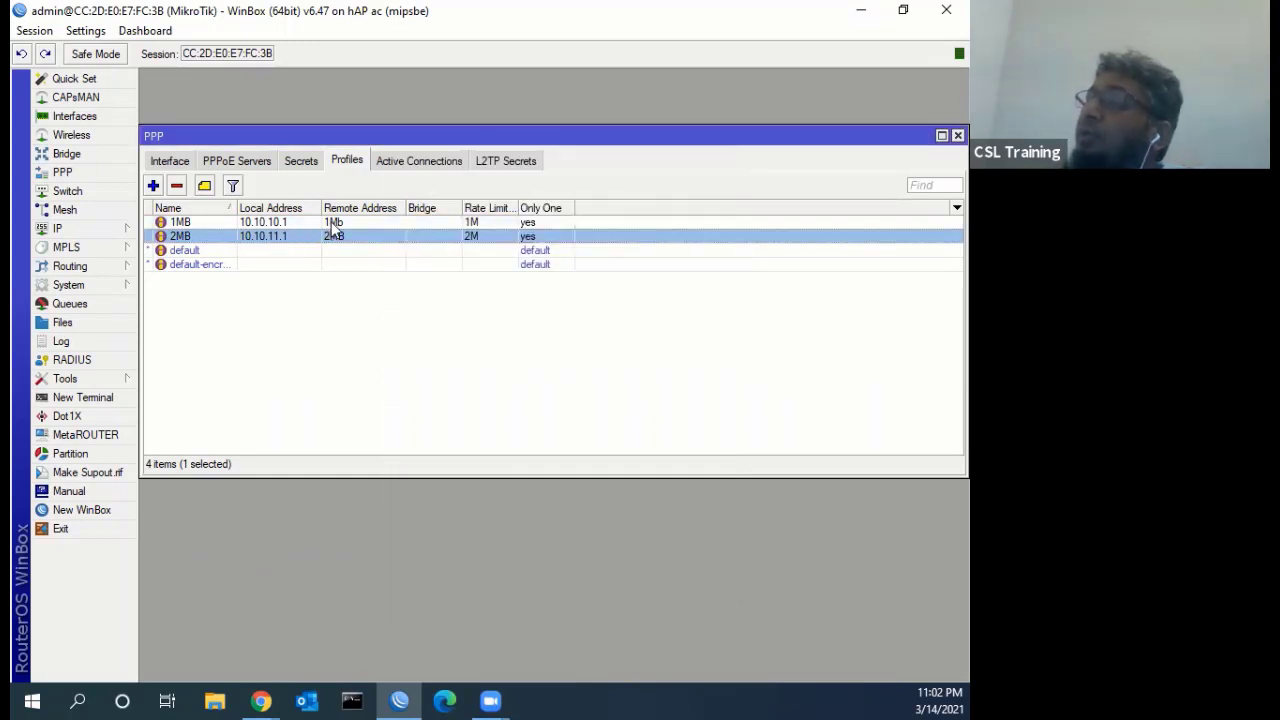
Check the 1Mb and 2MB pools in the IP Pool list
left_click(87, 228)
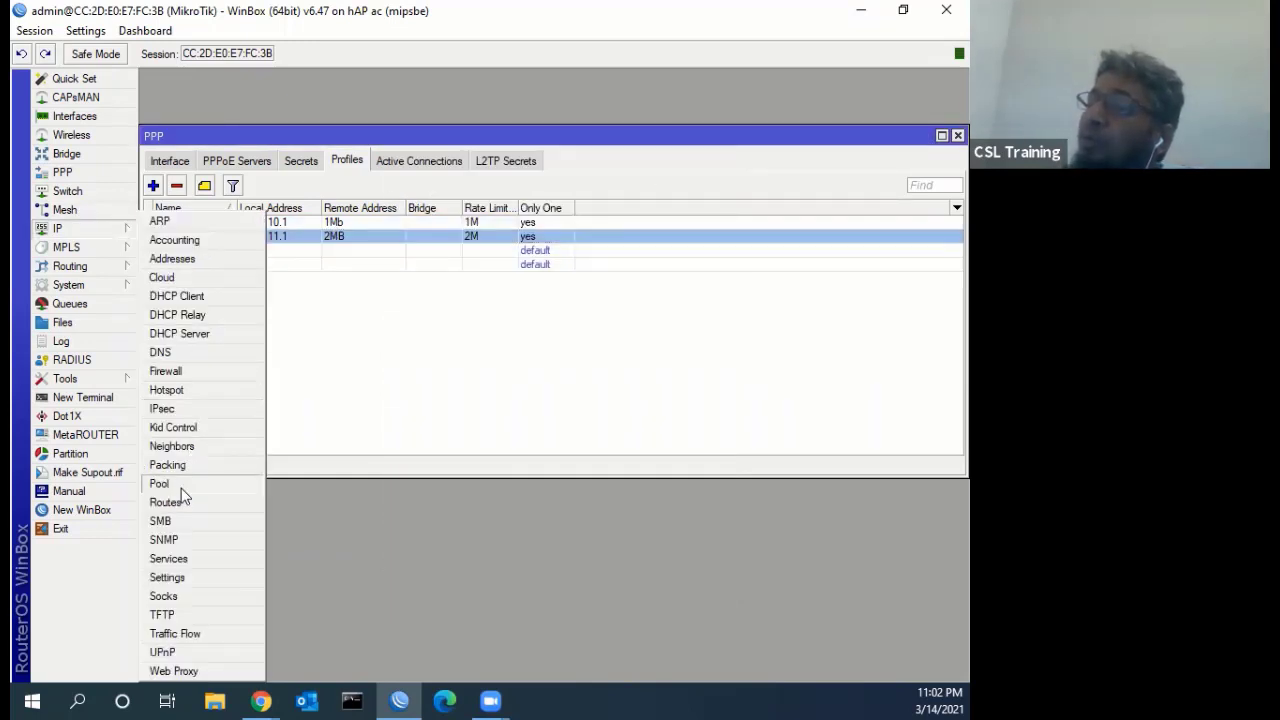
left_click(181, 486)
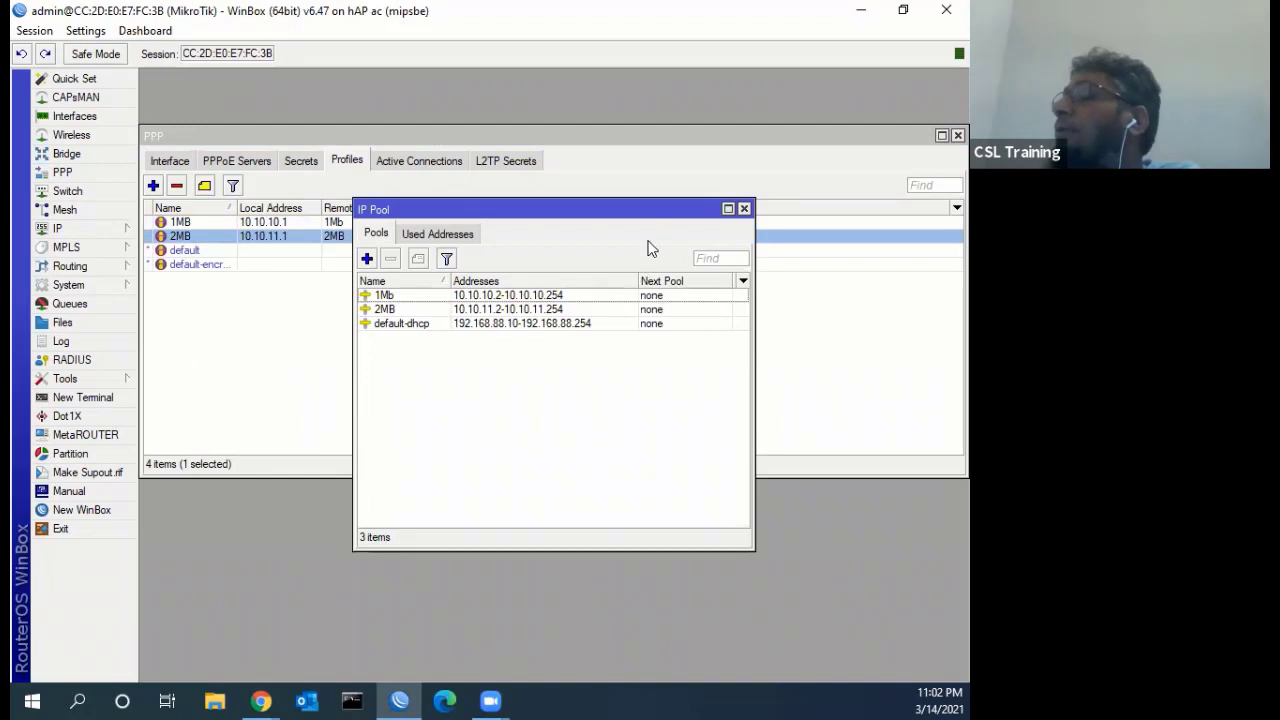
left_click(744, 209)
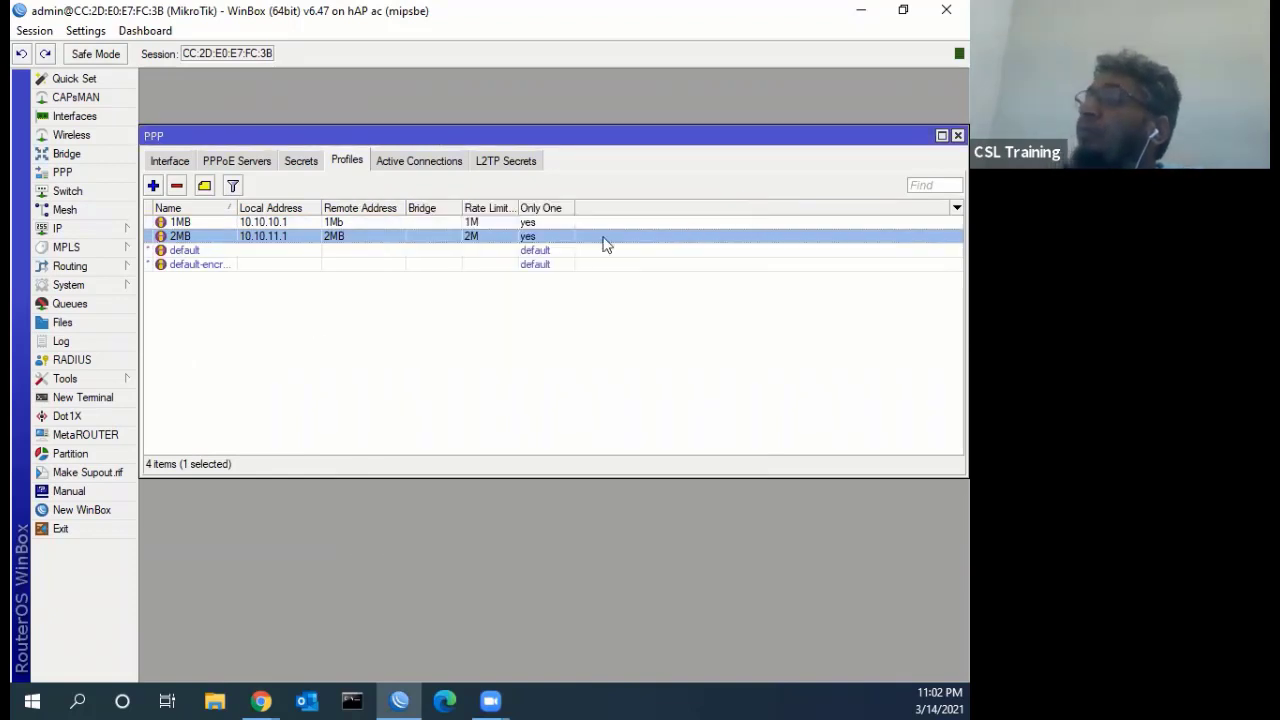
left_click(305, 160)
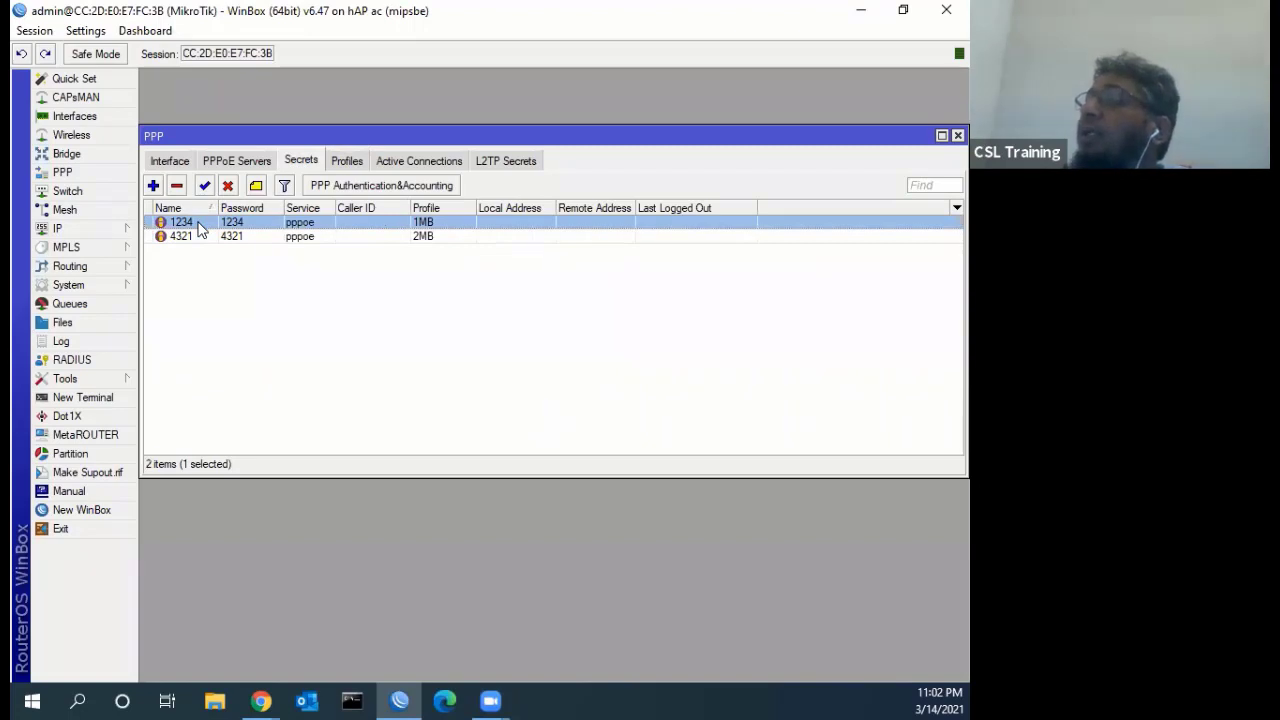
double_click(199, 229)
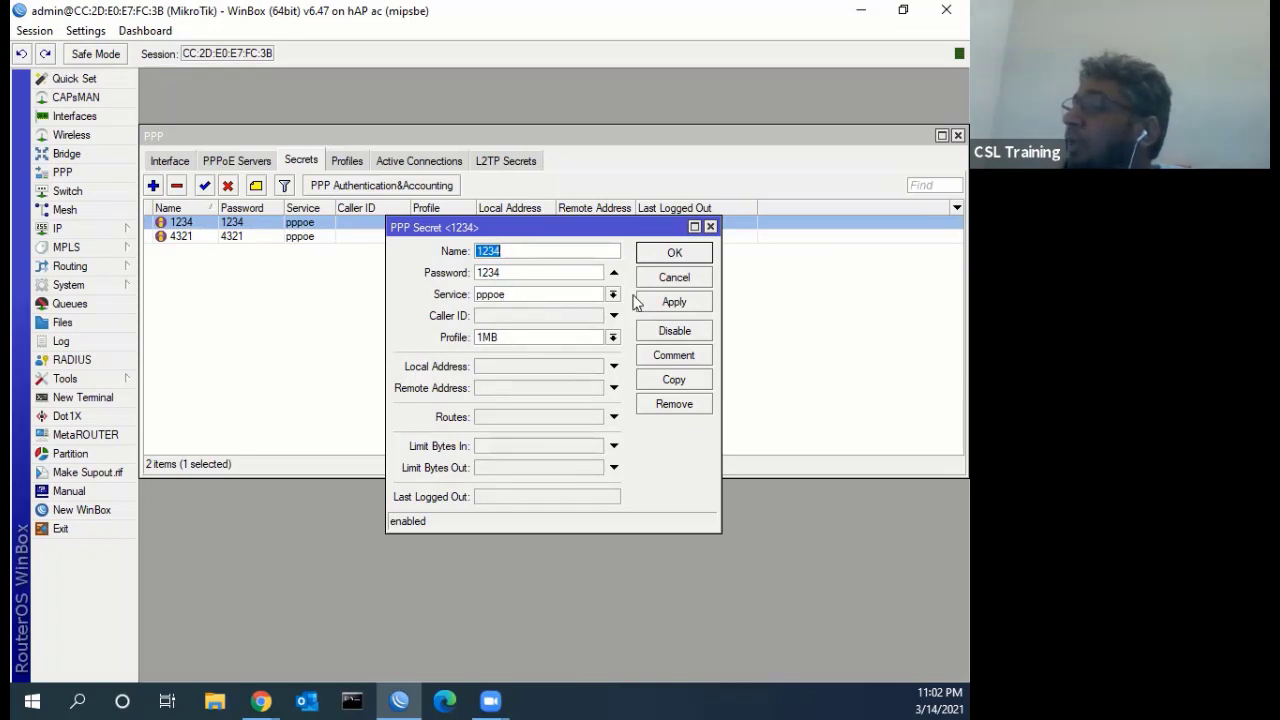
left_click(668, 280)
left_click(350, 166)
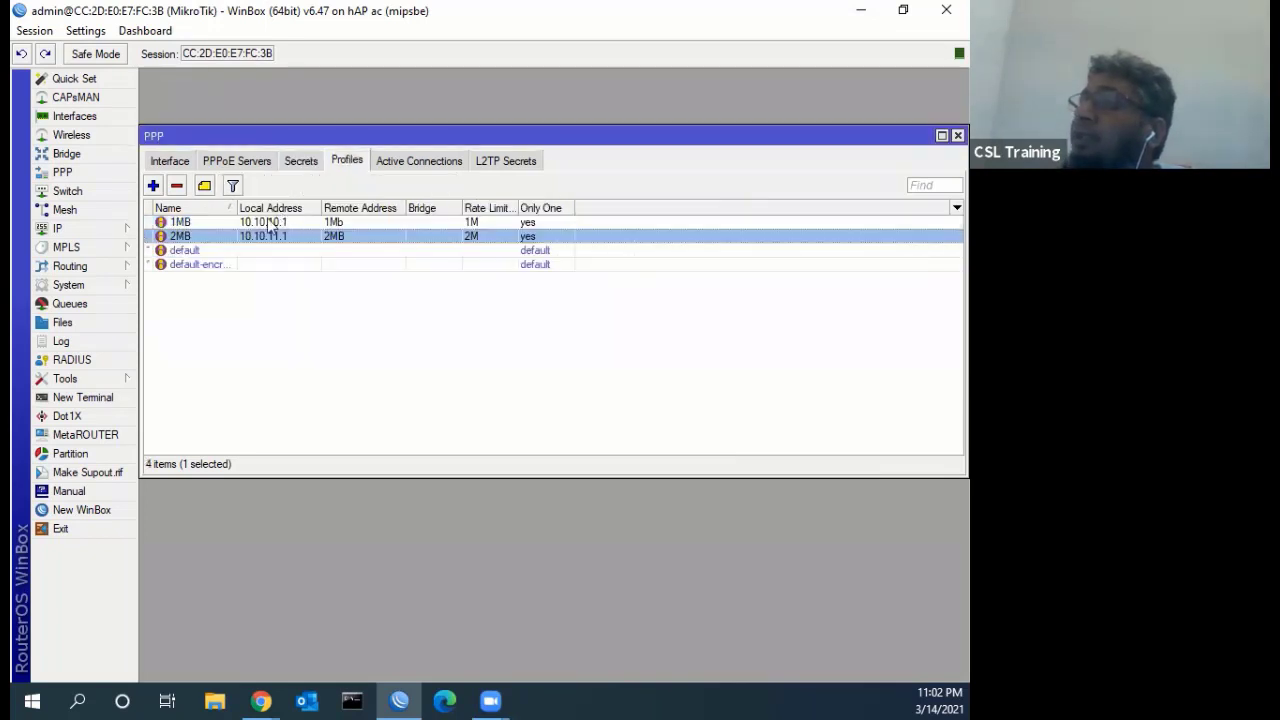
left_click(247, 225)
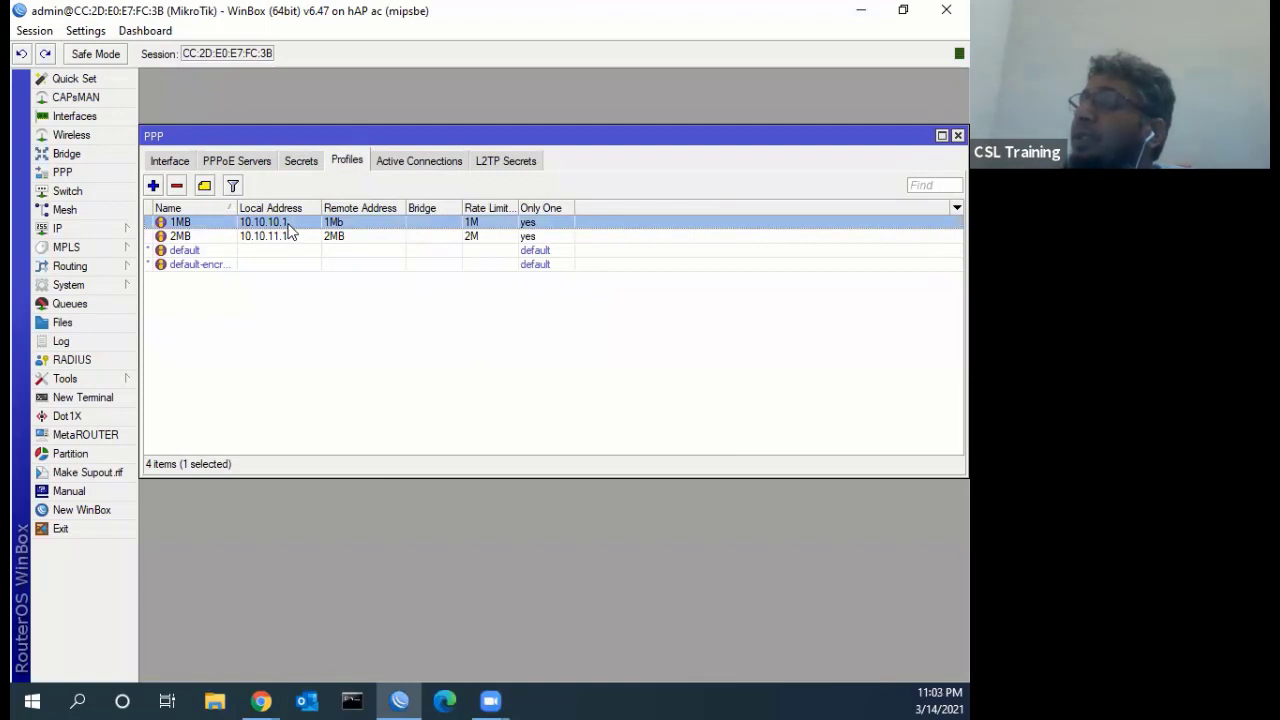
double_click(289, 231)
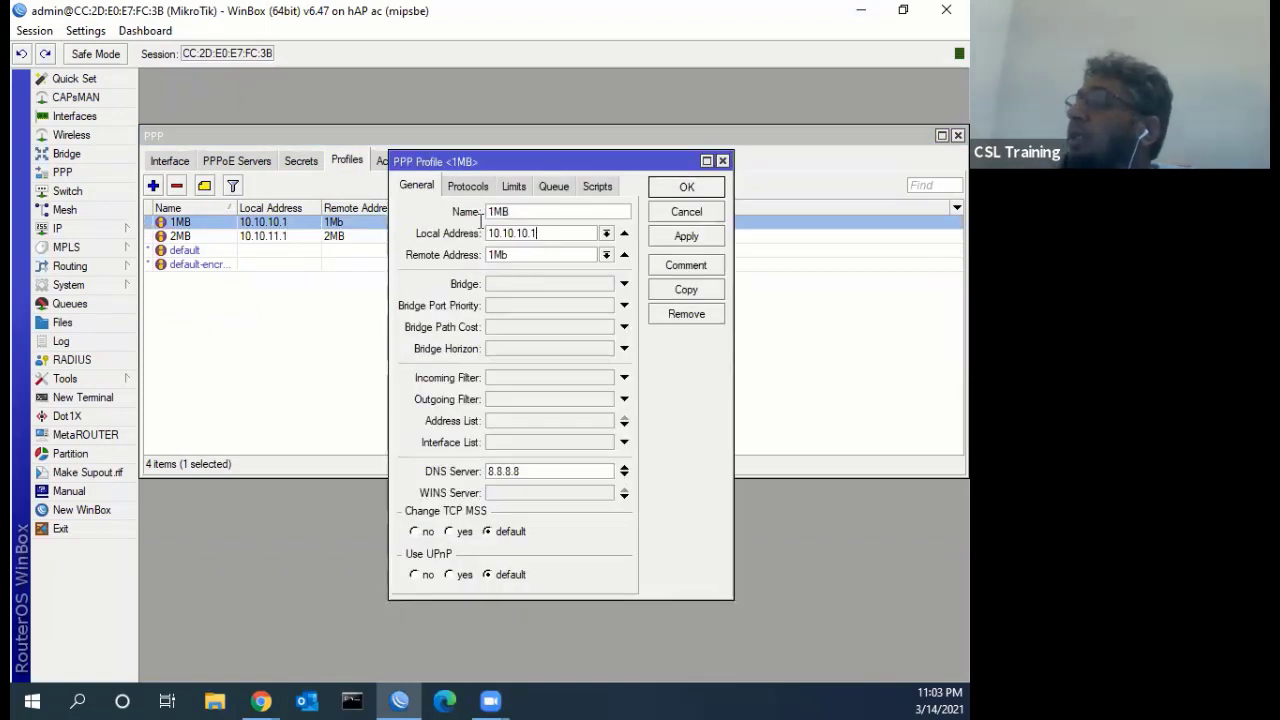
left_click_drag(548, 236, 480, 229)
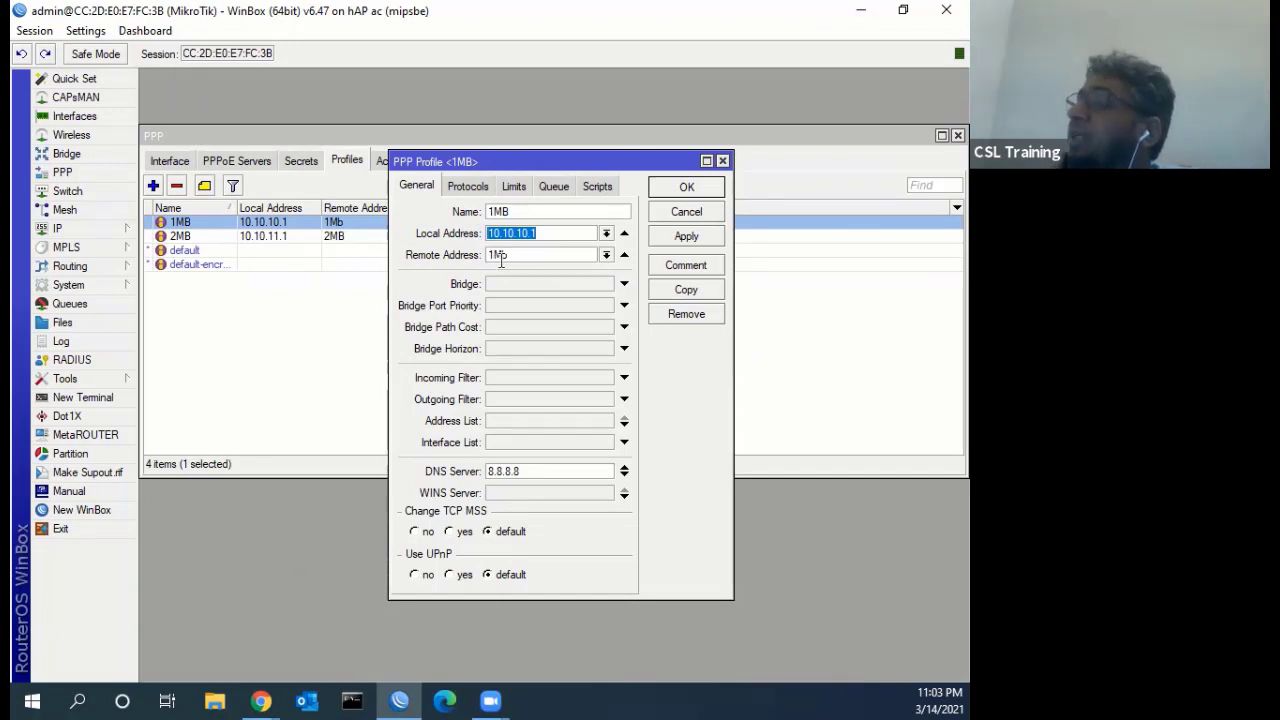
left_click(72, 229)
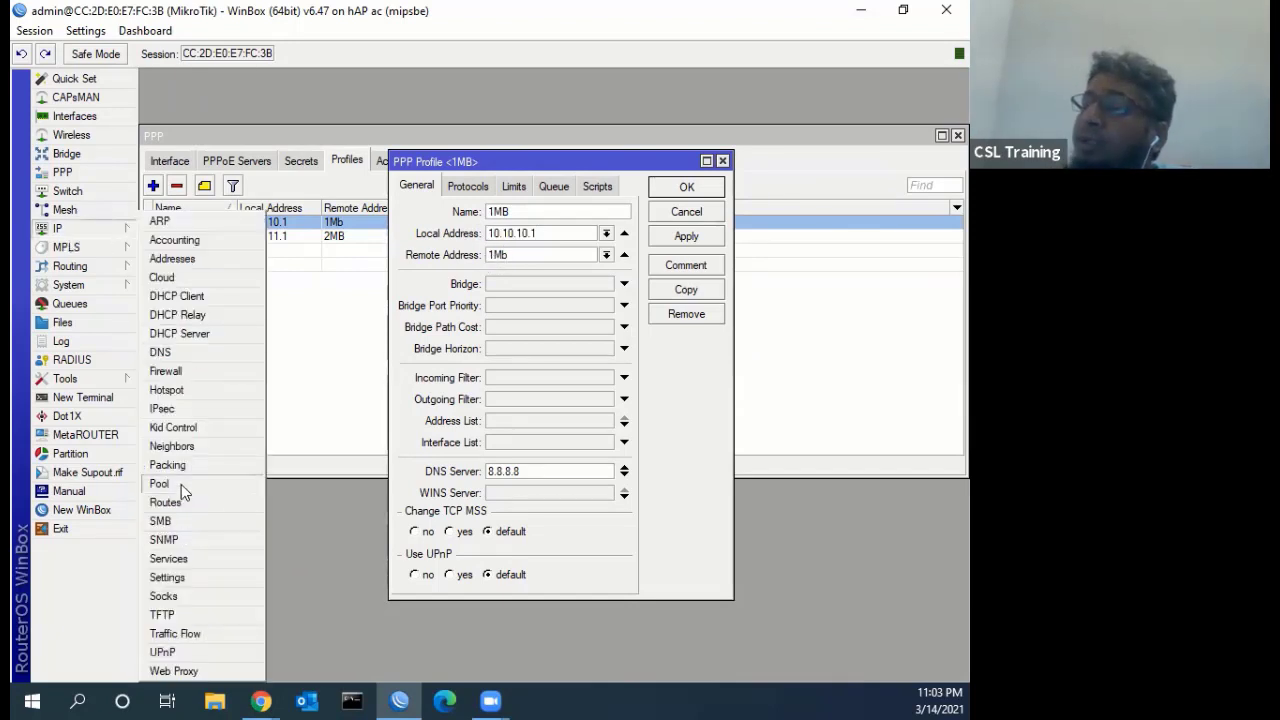
left_click(181, 484)
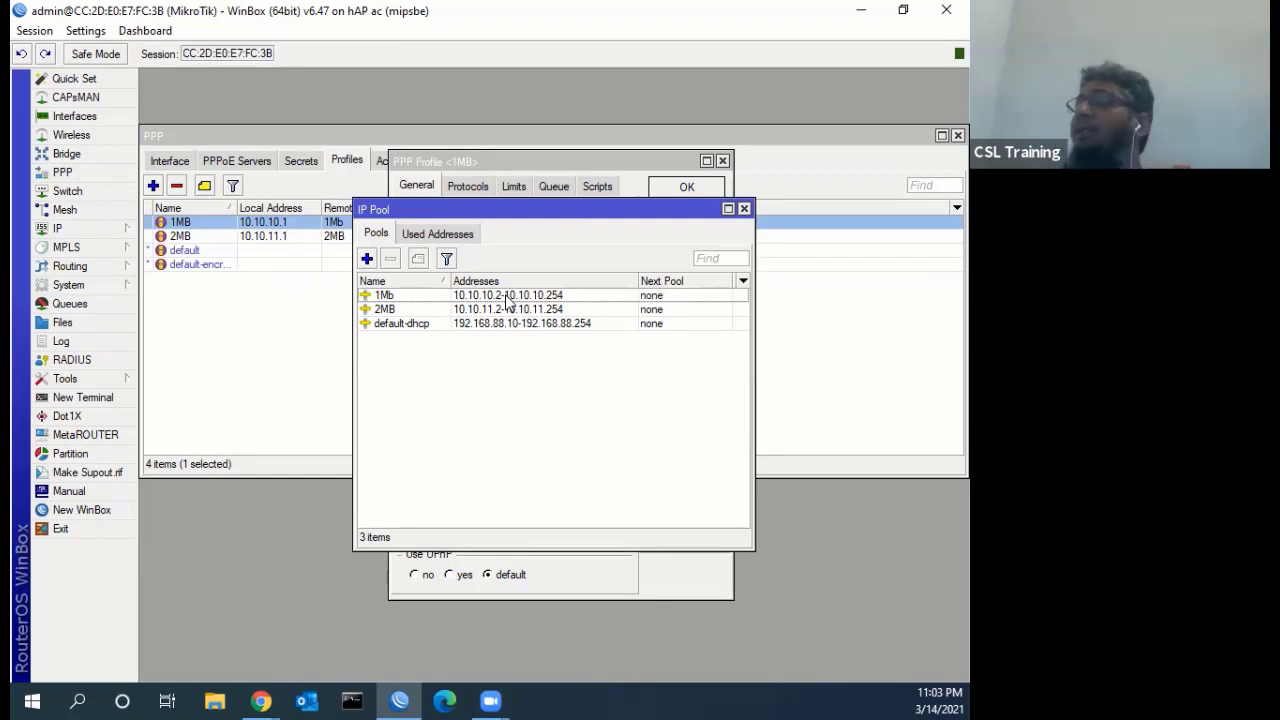
left_click(744, 208)
left_click(711, 211)
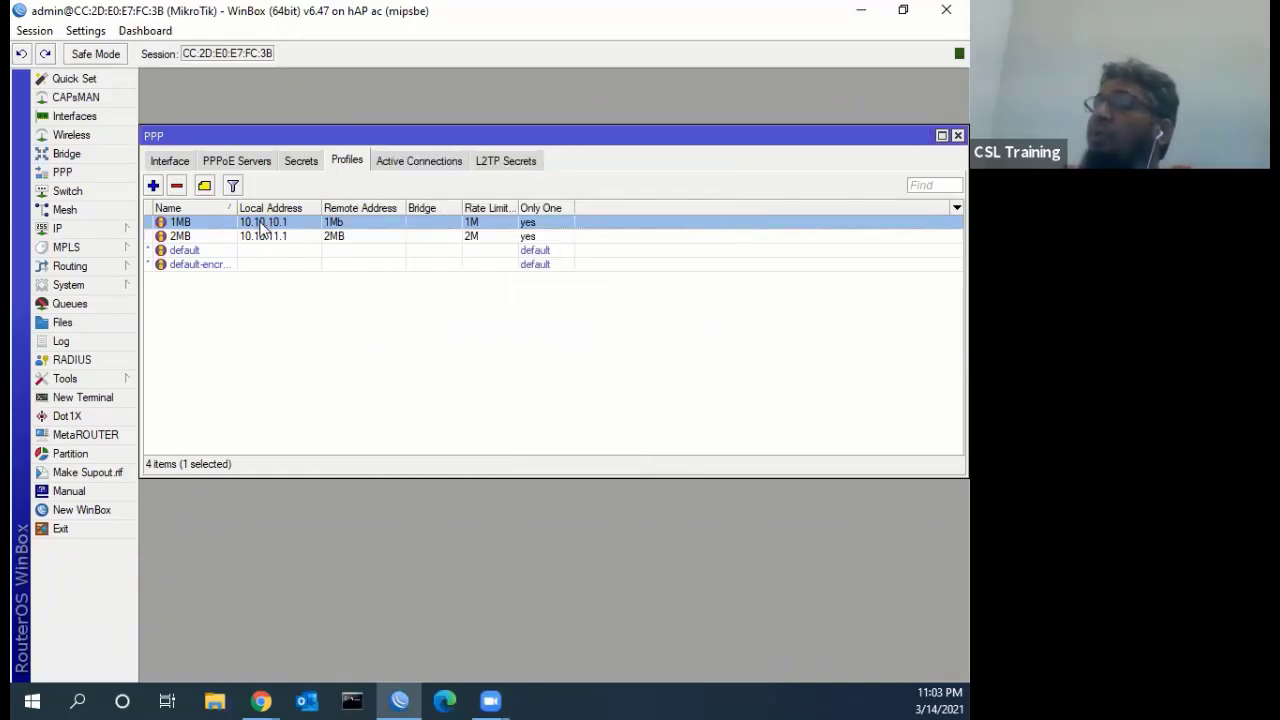
double_click(263, 226)
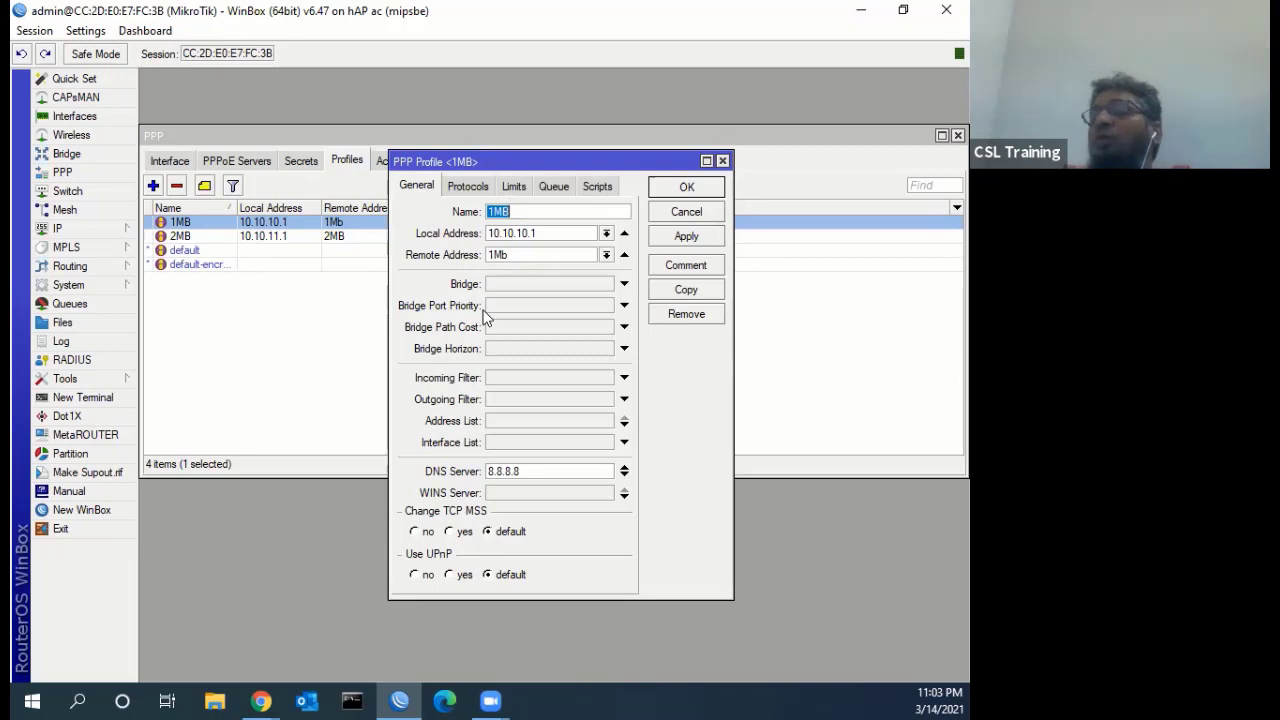
left_click(686, 212)
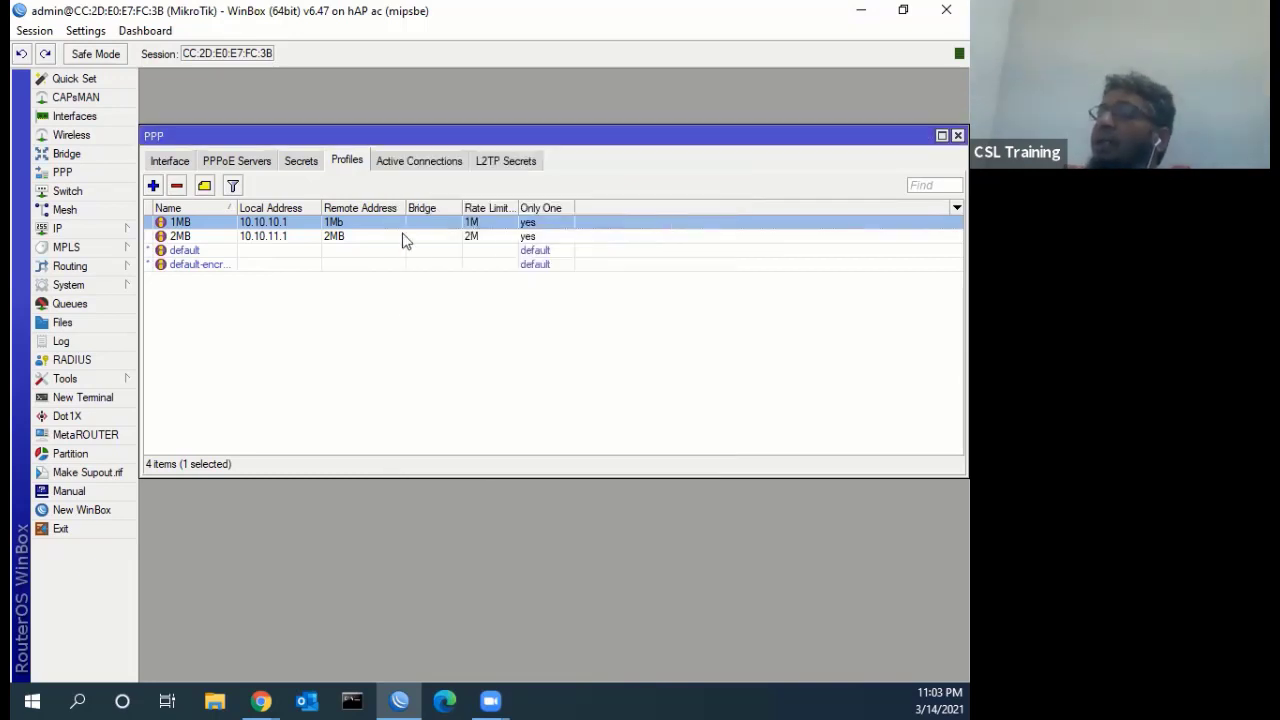
left_click(90, 228)
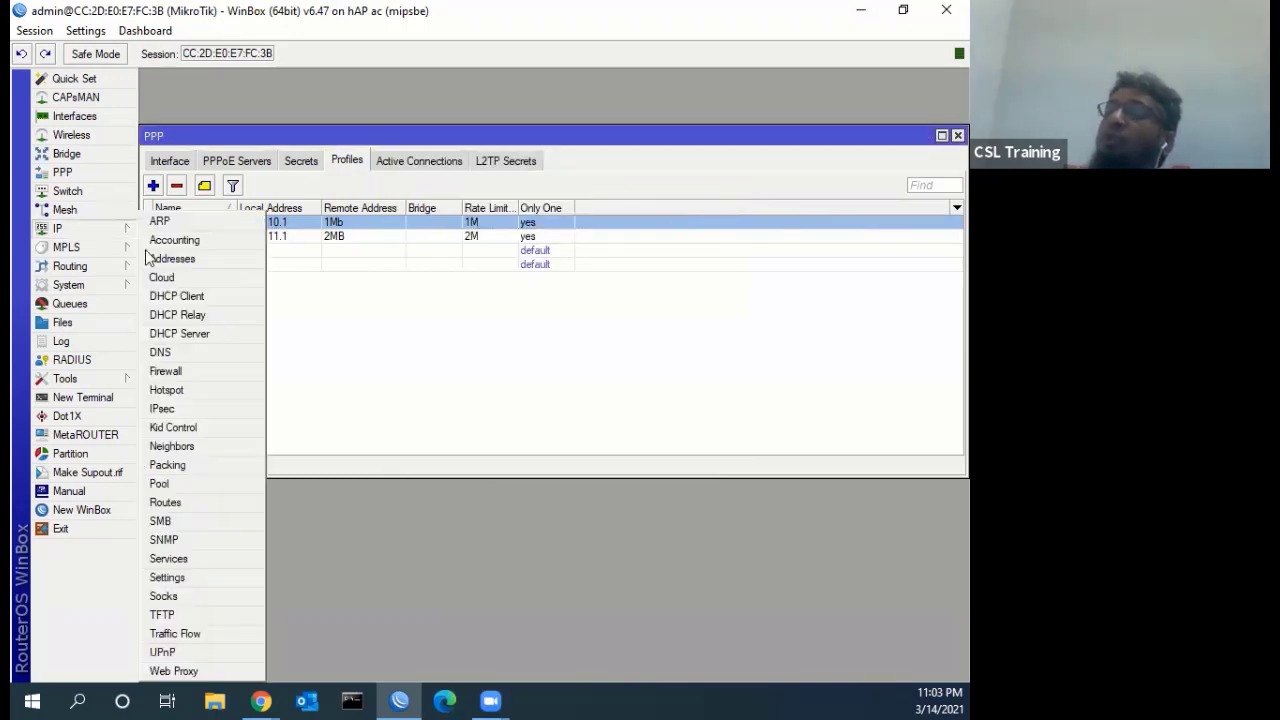
left_click(177, 486)
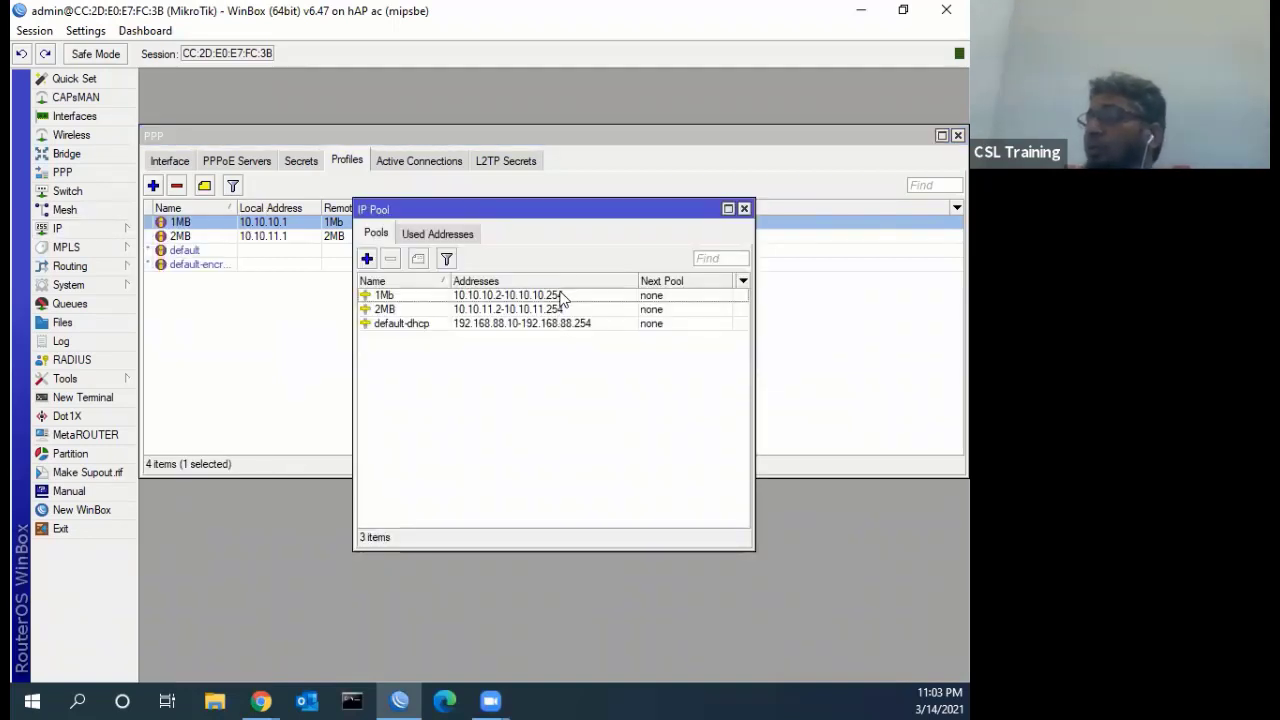
left_click(744, 209)
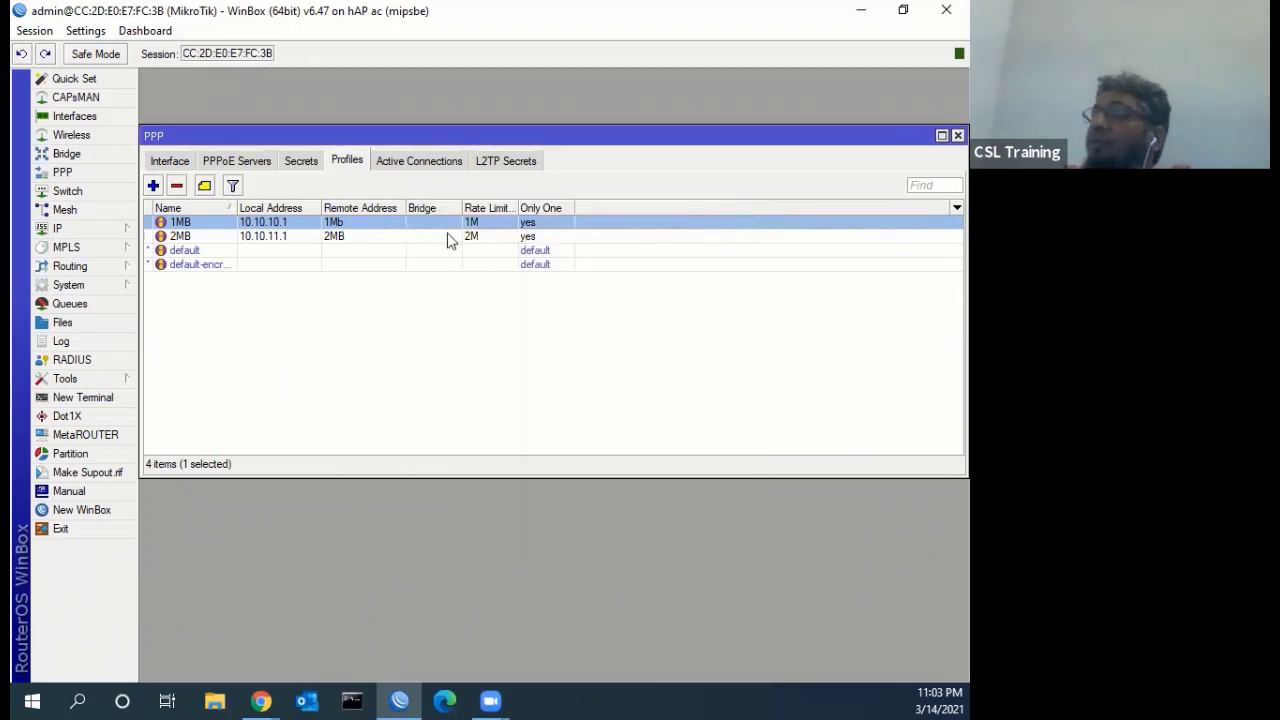
left_click(300, 161)
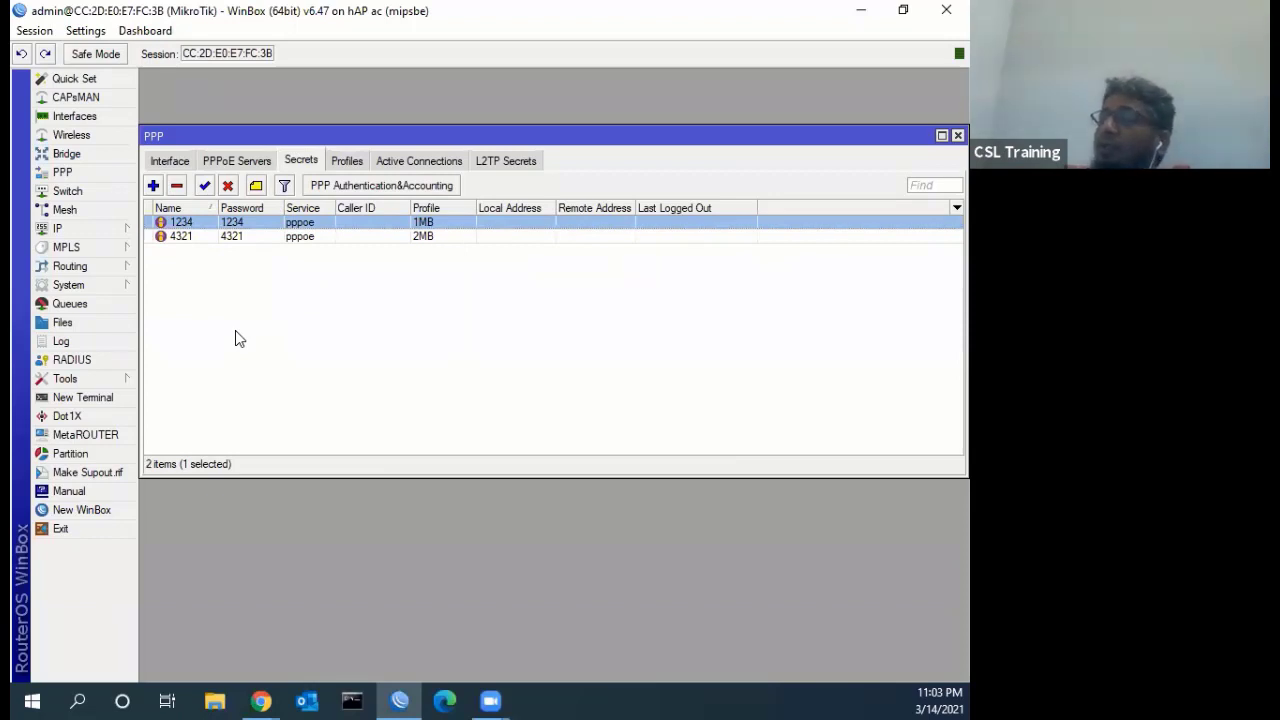
left_click(409, 163)
left_click(344, 163)
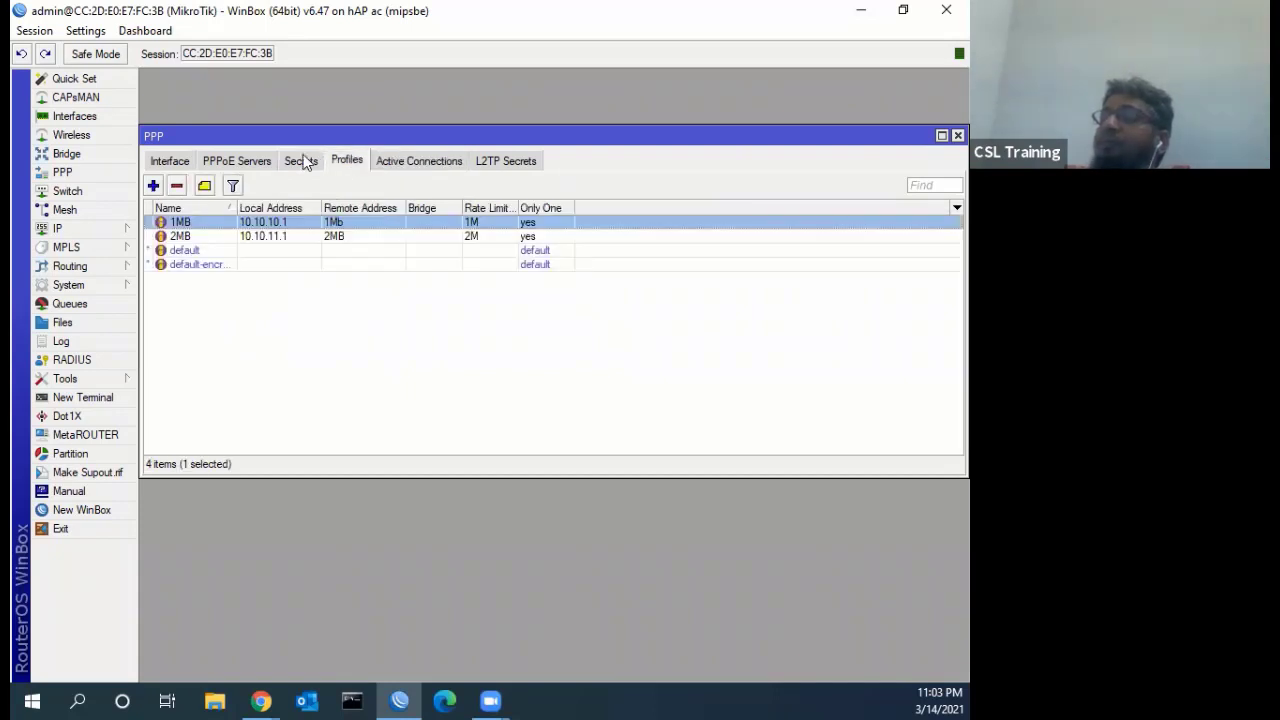
left_click(300, 161)
left_click(262, 164)
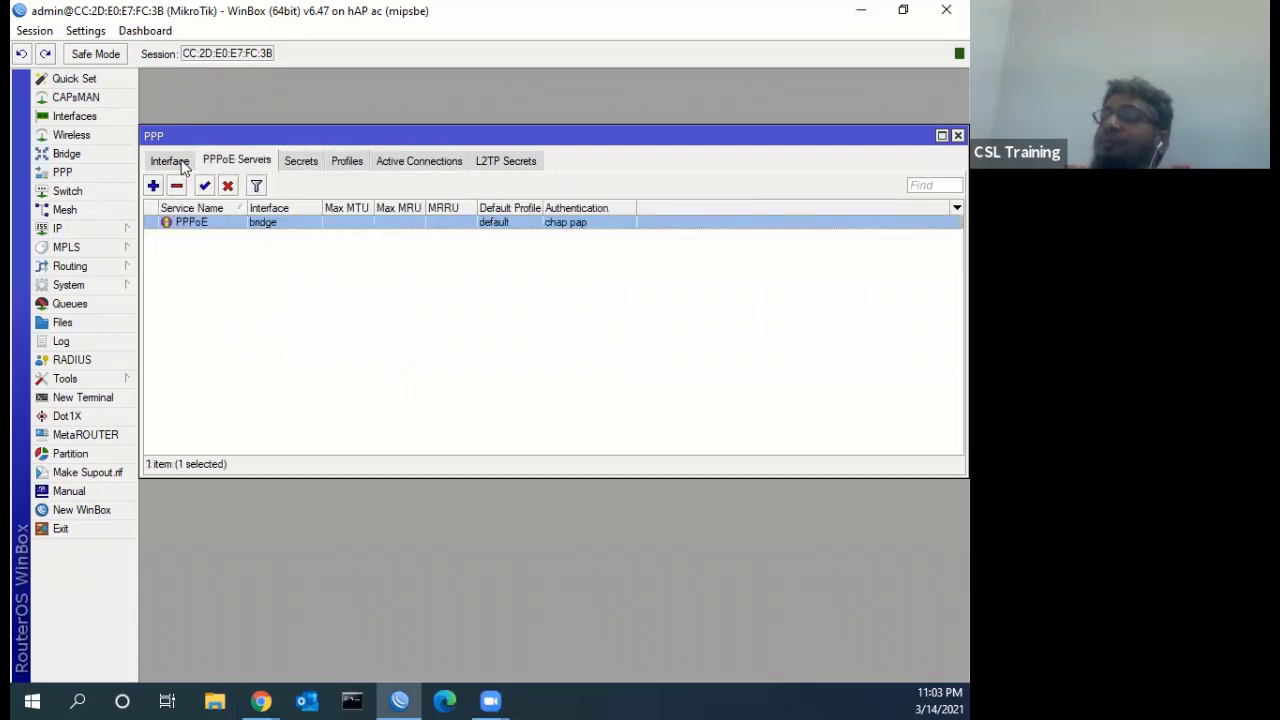
left_click(180, 163)
left_click(240, 160)
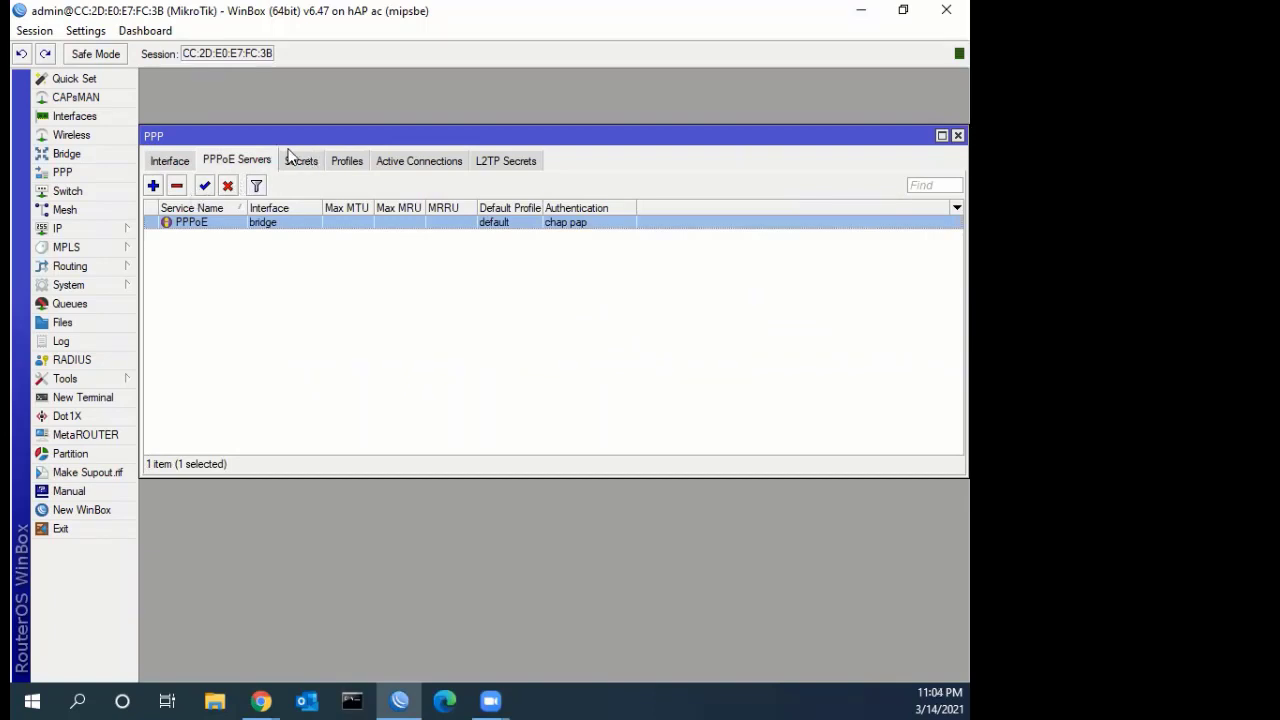
left_click(343, 162)
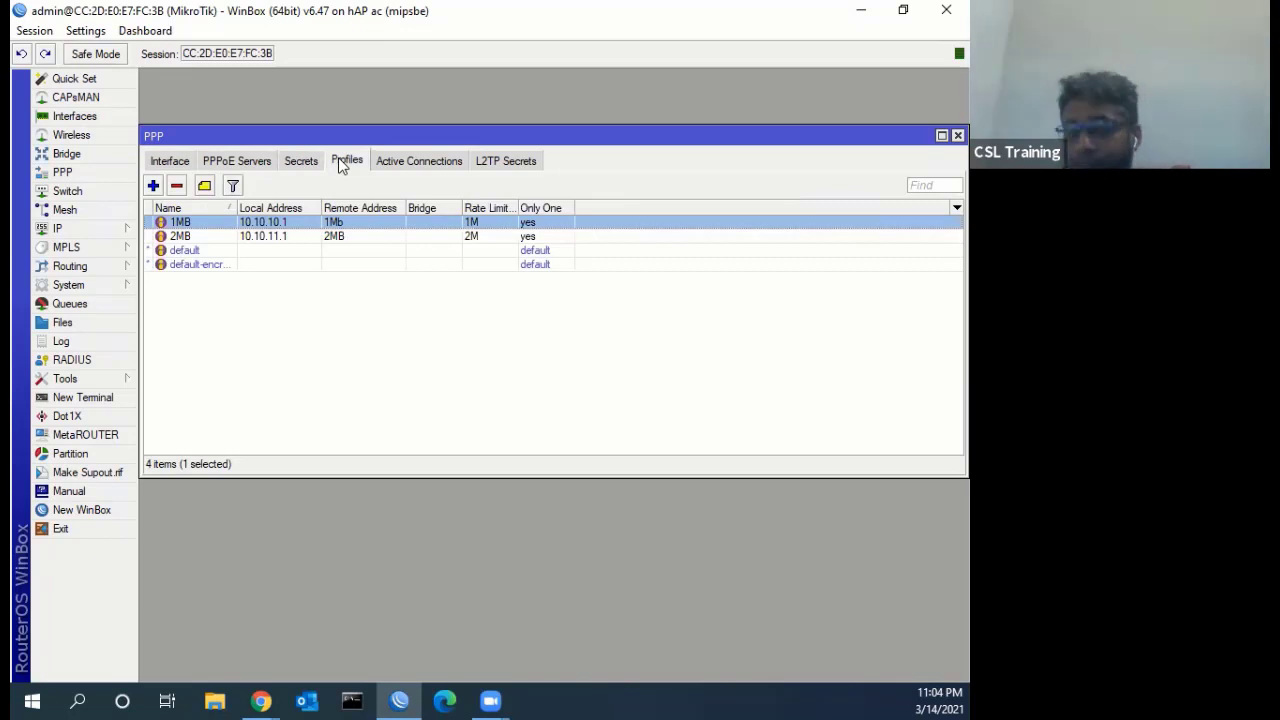
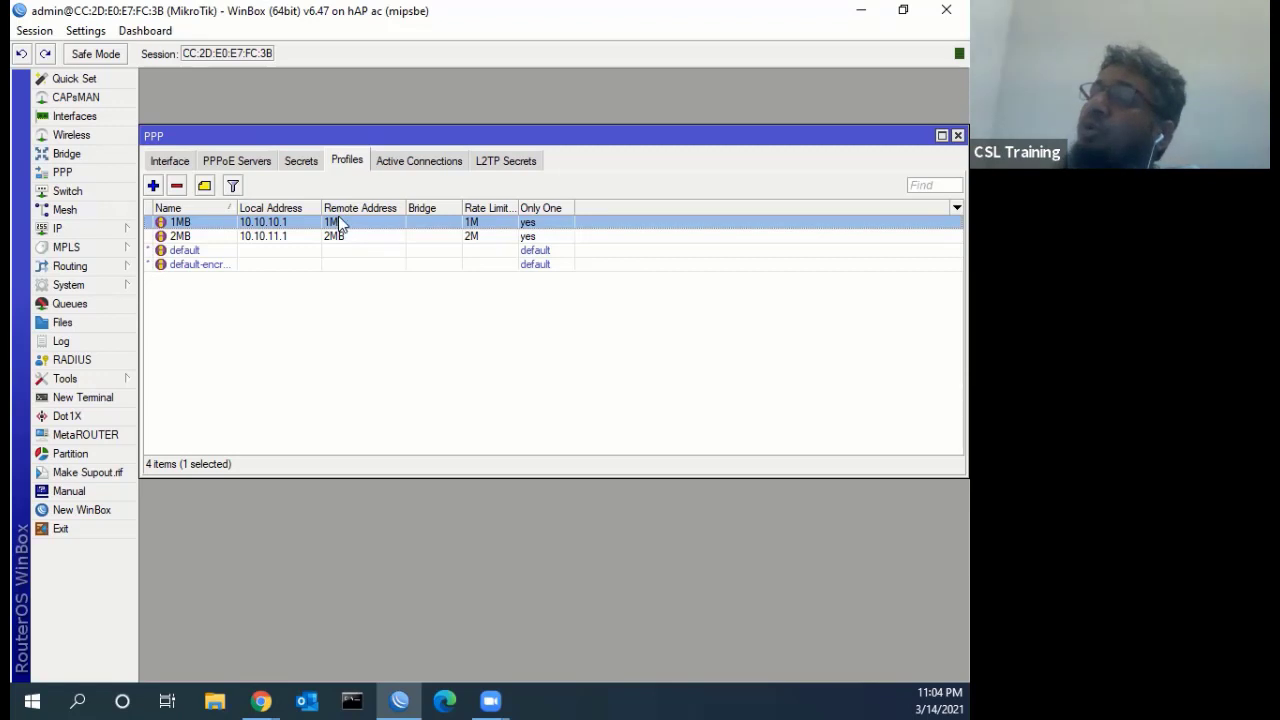
Check the IP address pool list, then close it
left_click(78, 230)
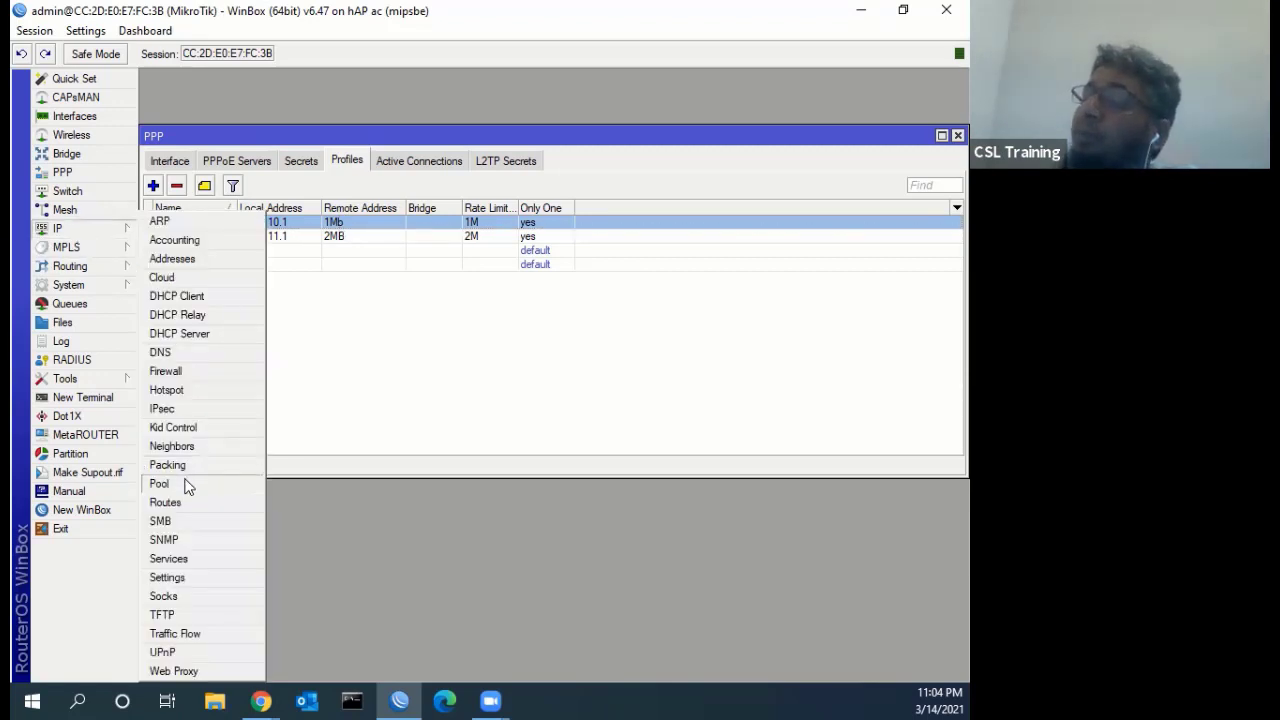
left_click(188, 484)
left_click_drag(560, 210, 453, 287)
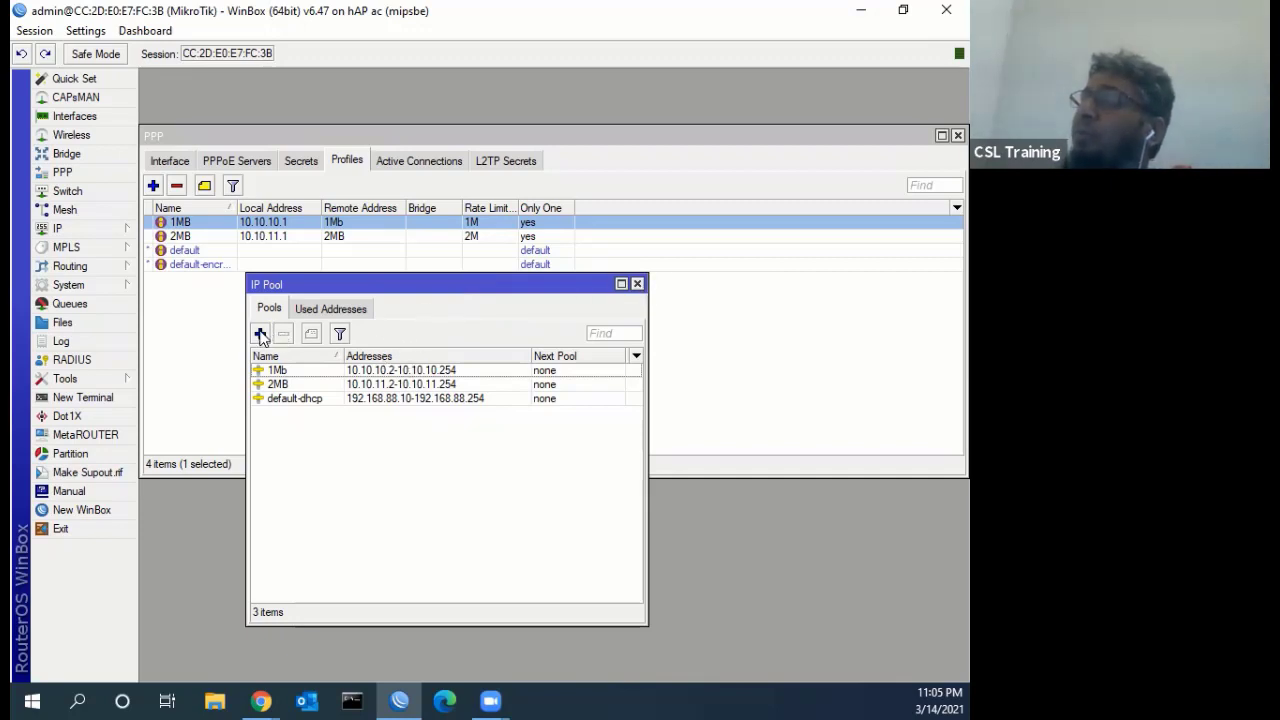
left_click(637, 284)
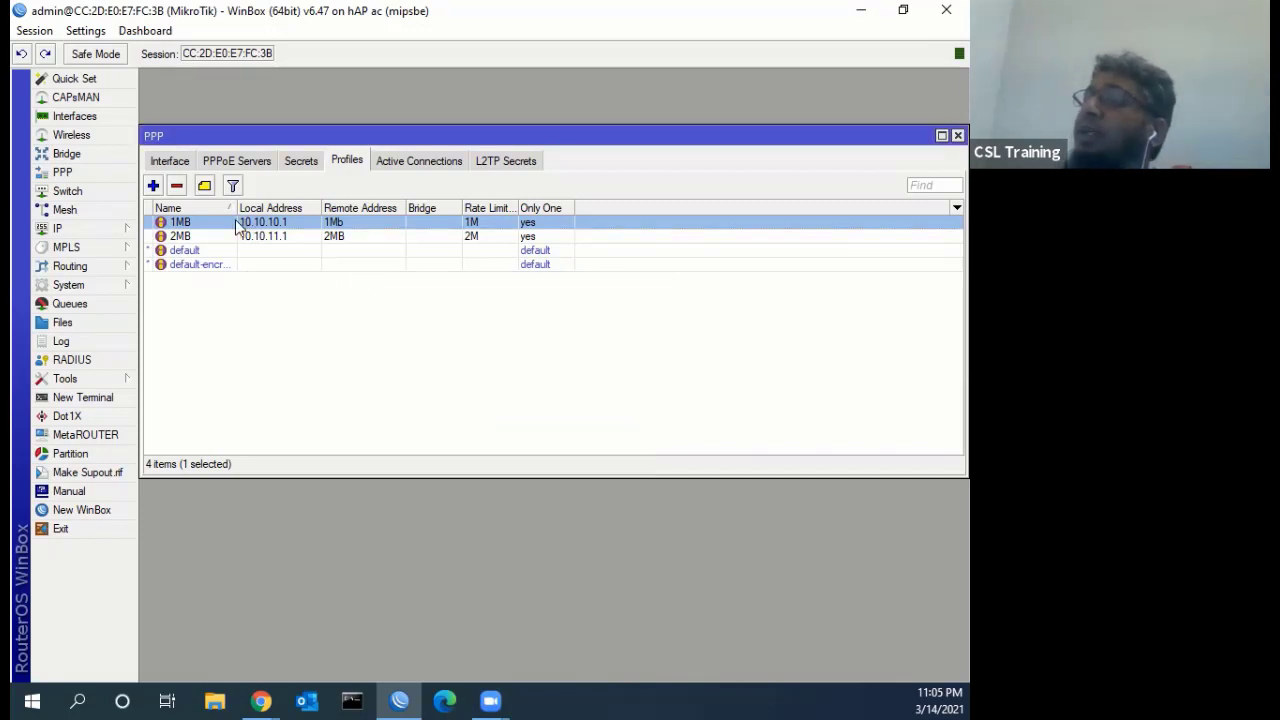
Inspect the 1MB profile's local address and 1Mb remote pool, then cancel without saving
double_click(237, 224)
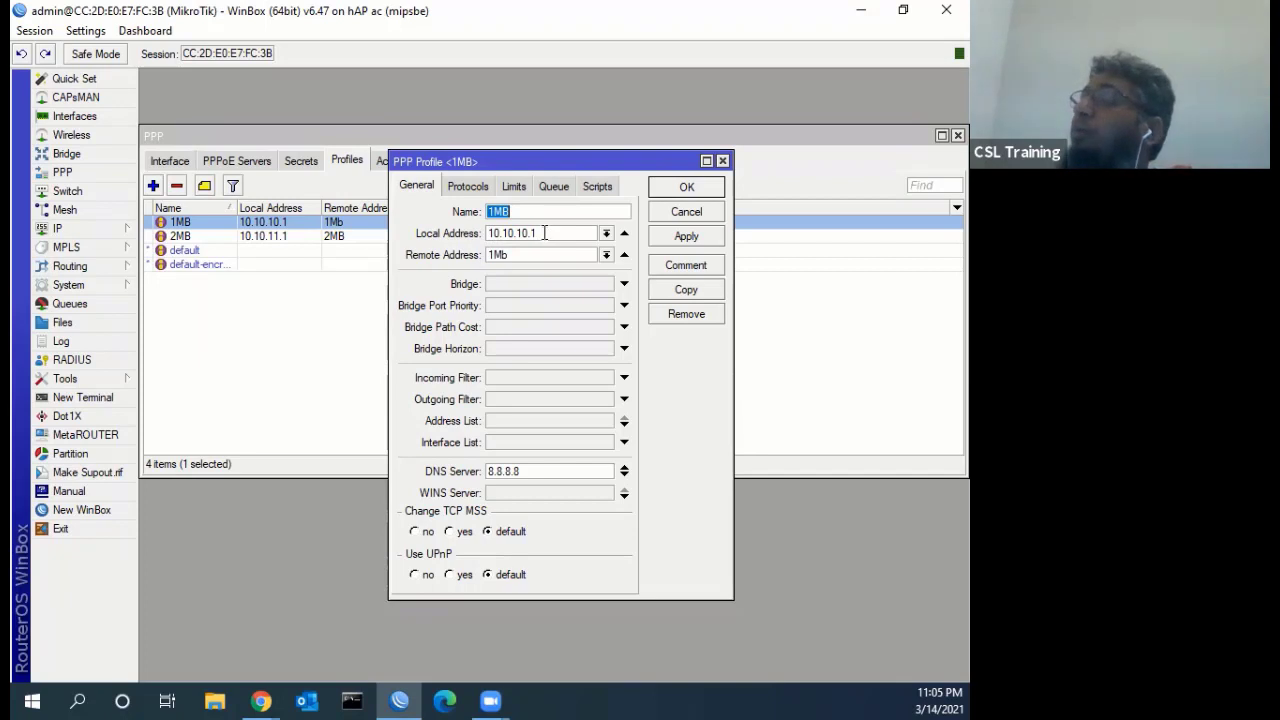
left_click(544, 233)
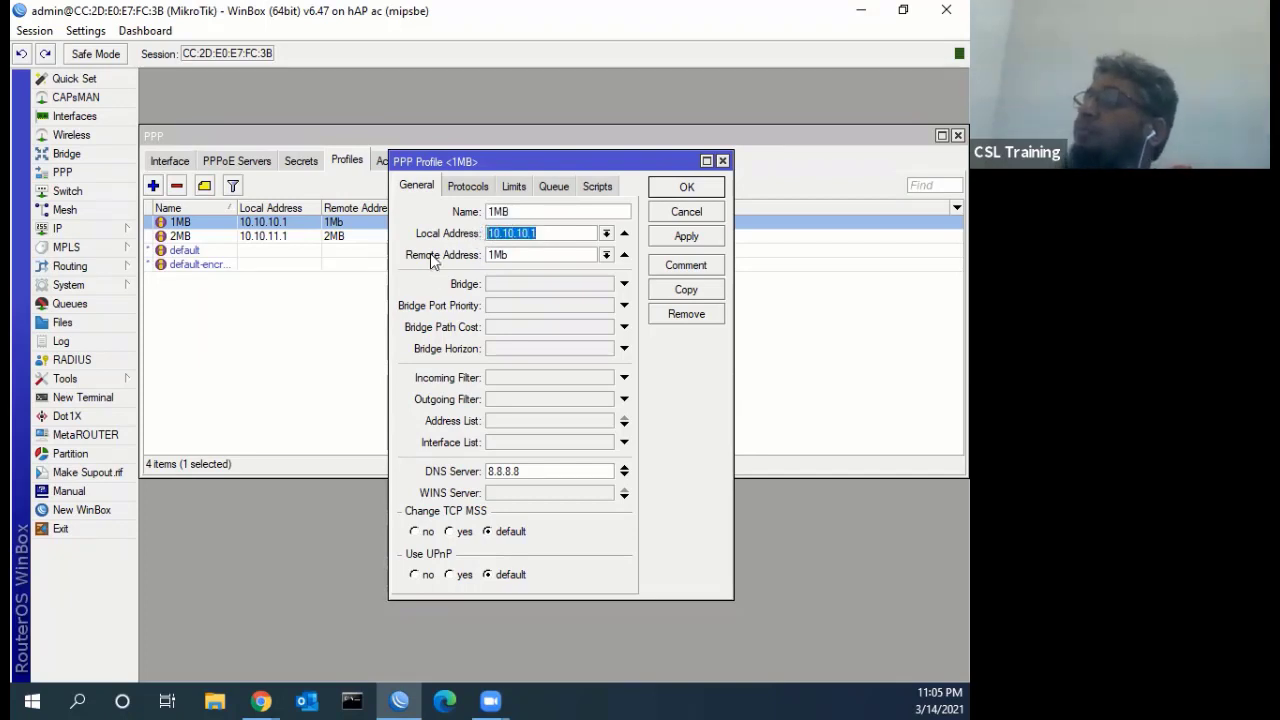
left_click(606, 255)
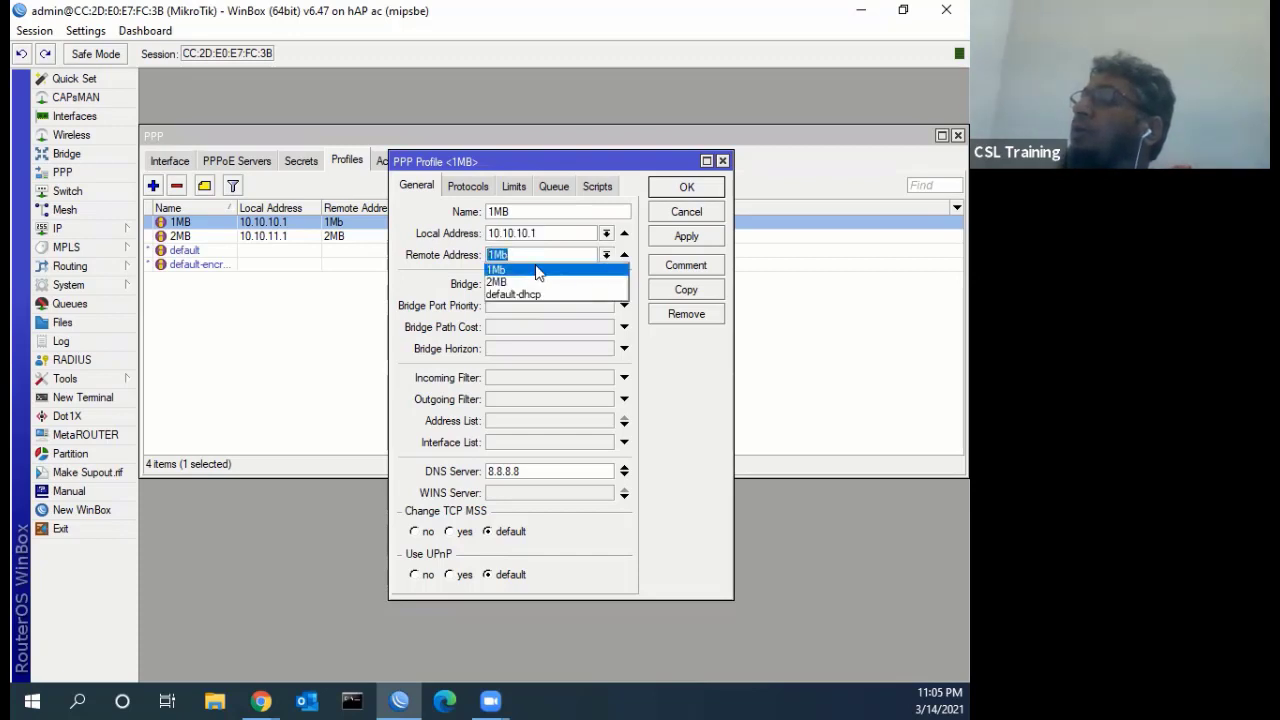
left_click(531, 268)
left_click(670, 212)
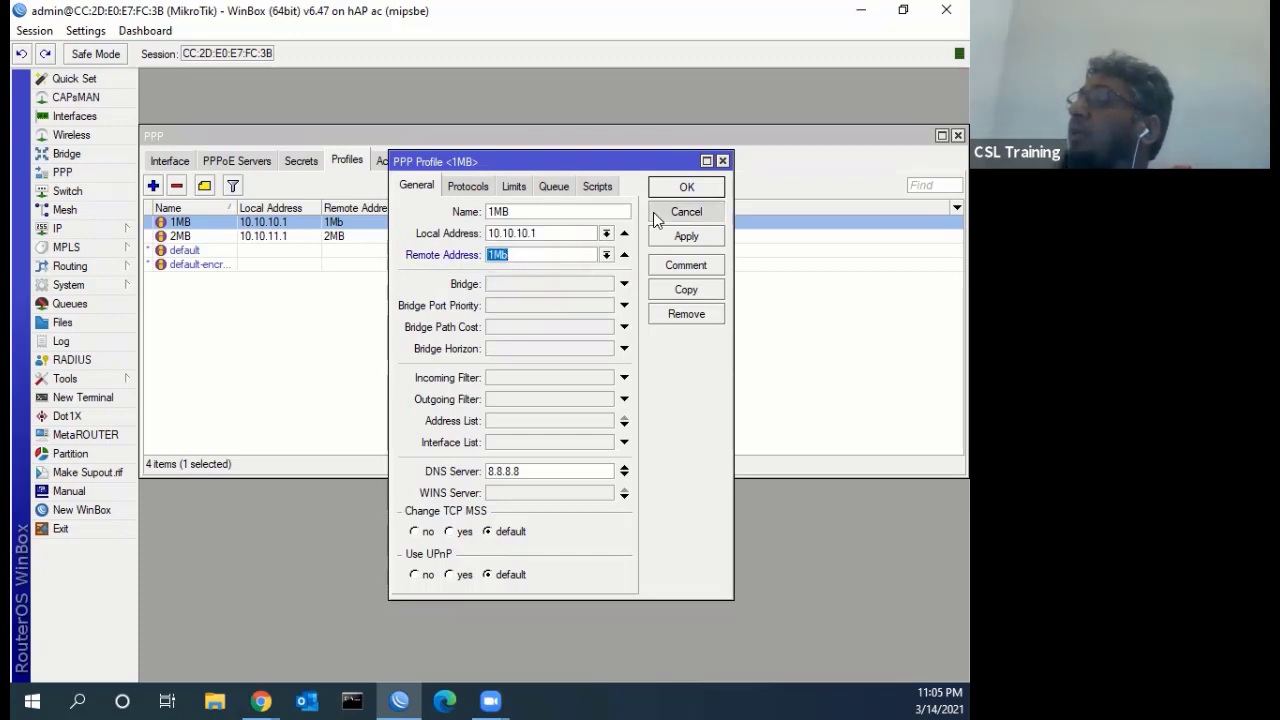
Glance at the Secrets list, then reopen the 1MB profile and highlight 10.10.10.1 and DNS 8.8.8.8
left_click(298, 163)
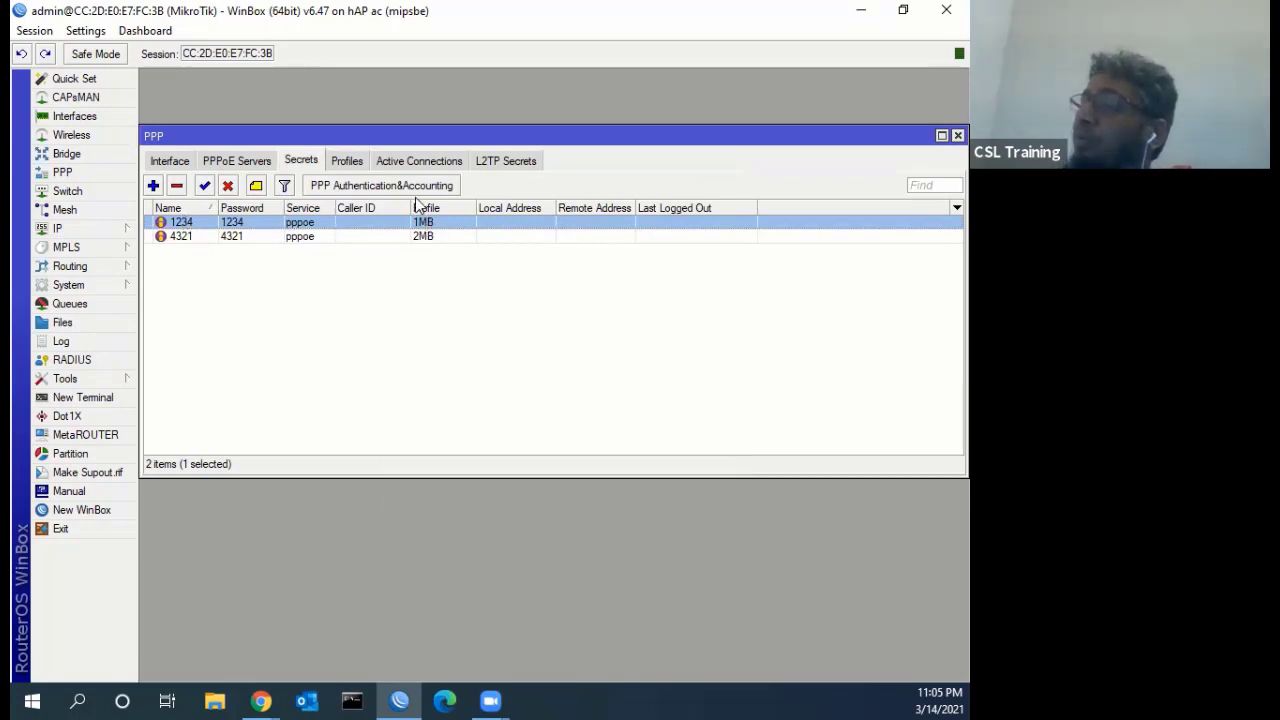
left_click(350, 160)
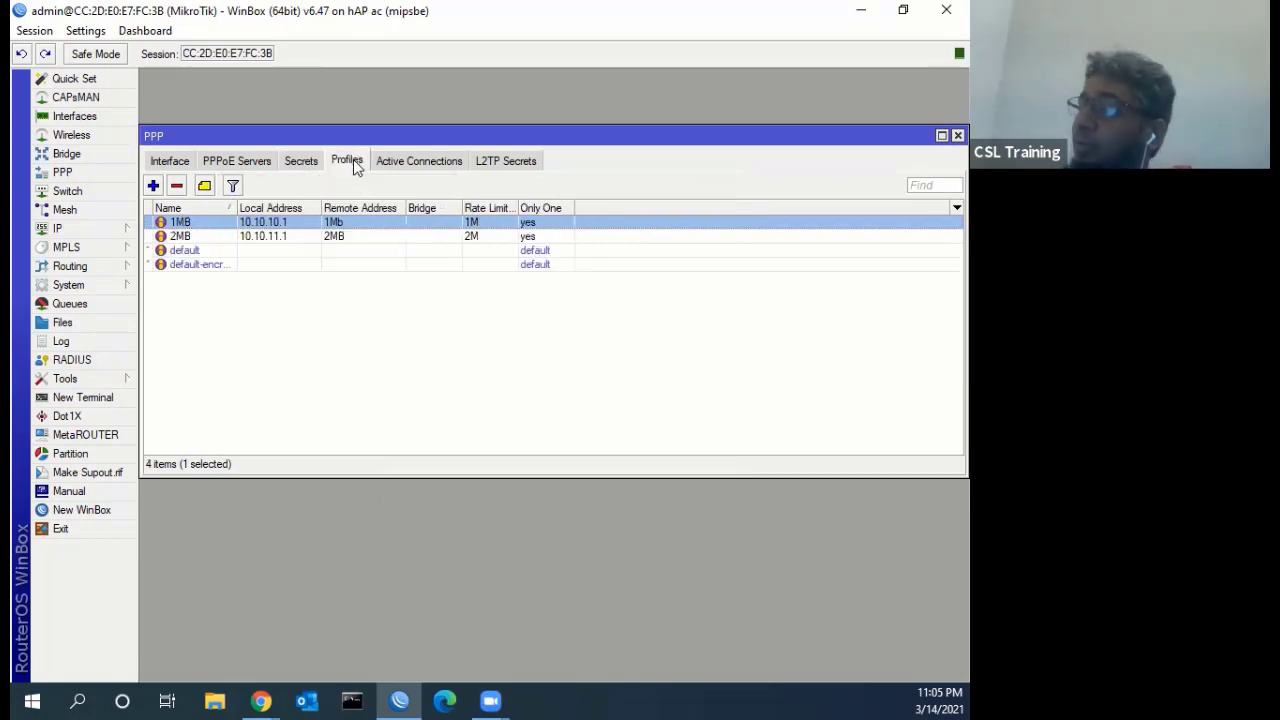
double_click(363, 229)
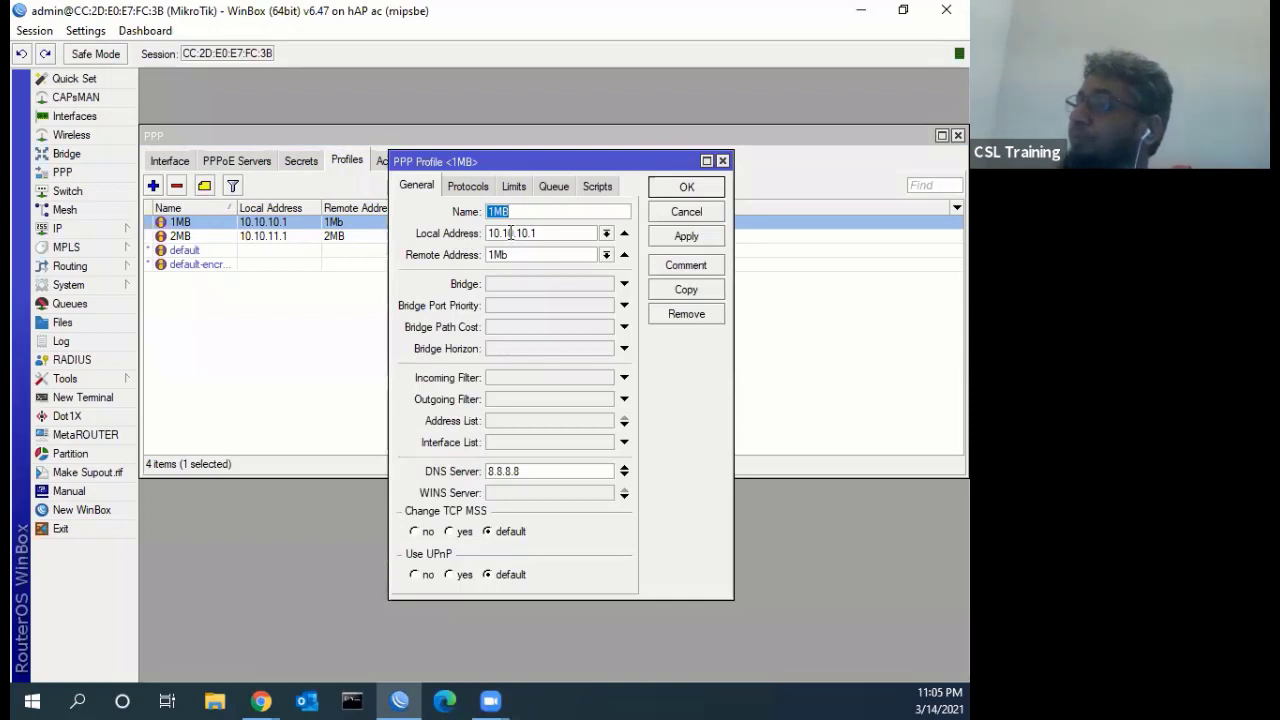
left_click_drag(537, 233, 480, 238)
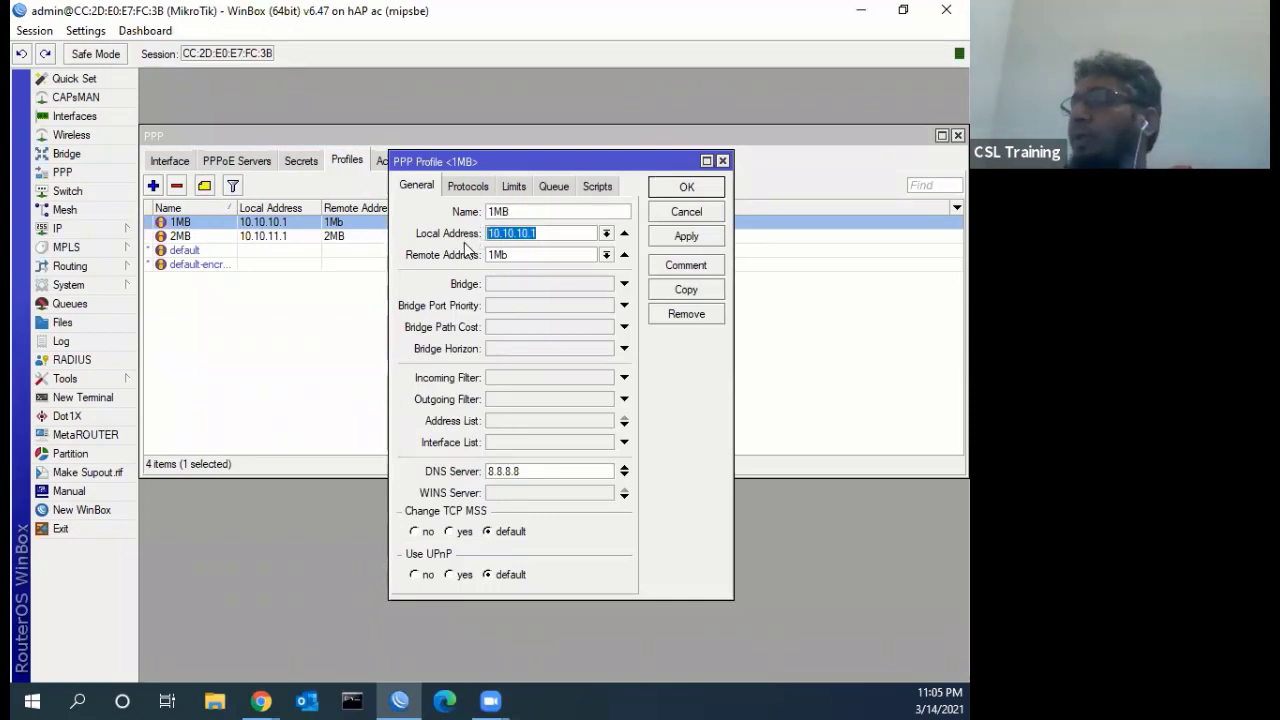
left_click_drag(521, 474, 430, 472)
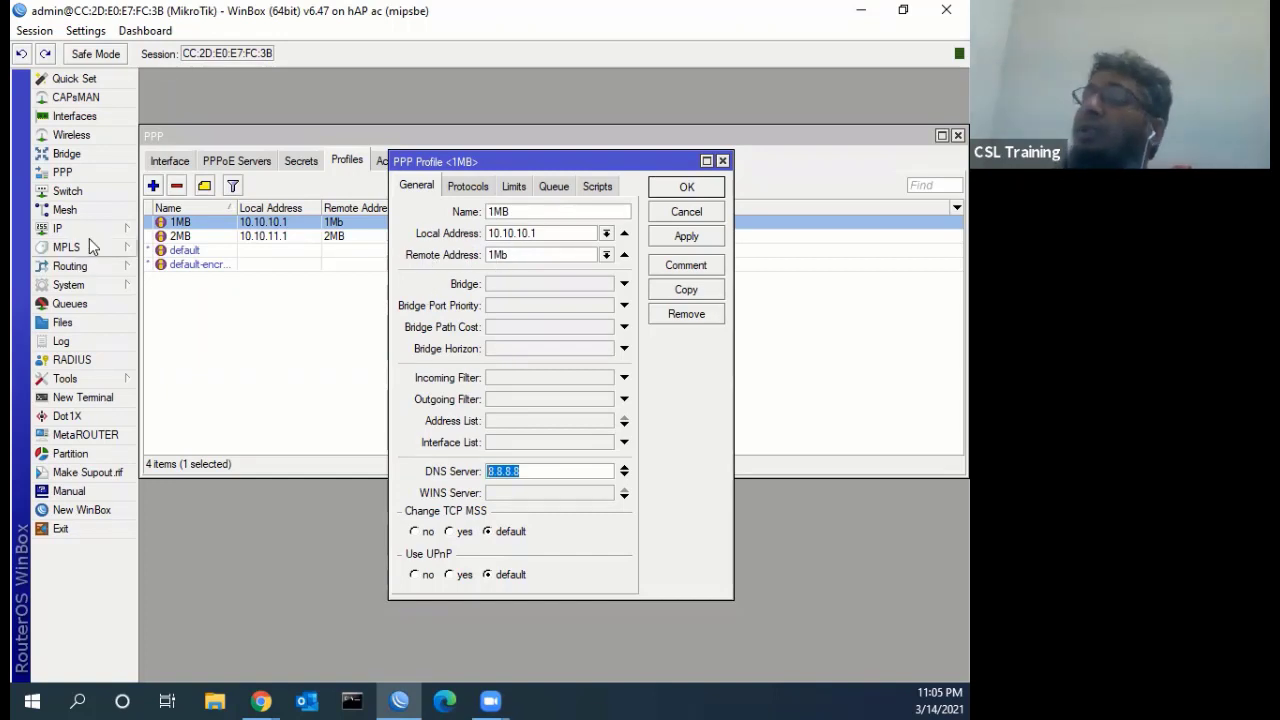
left_click(89, 233)
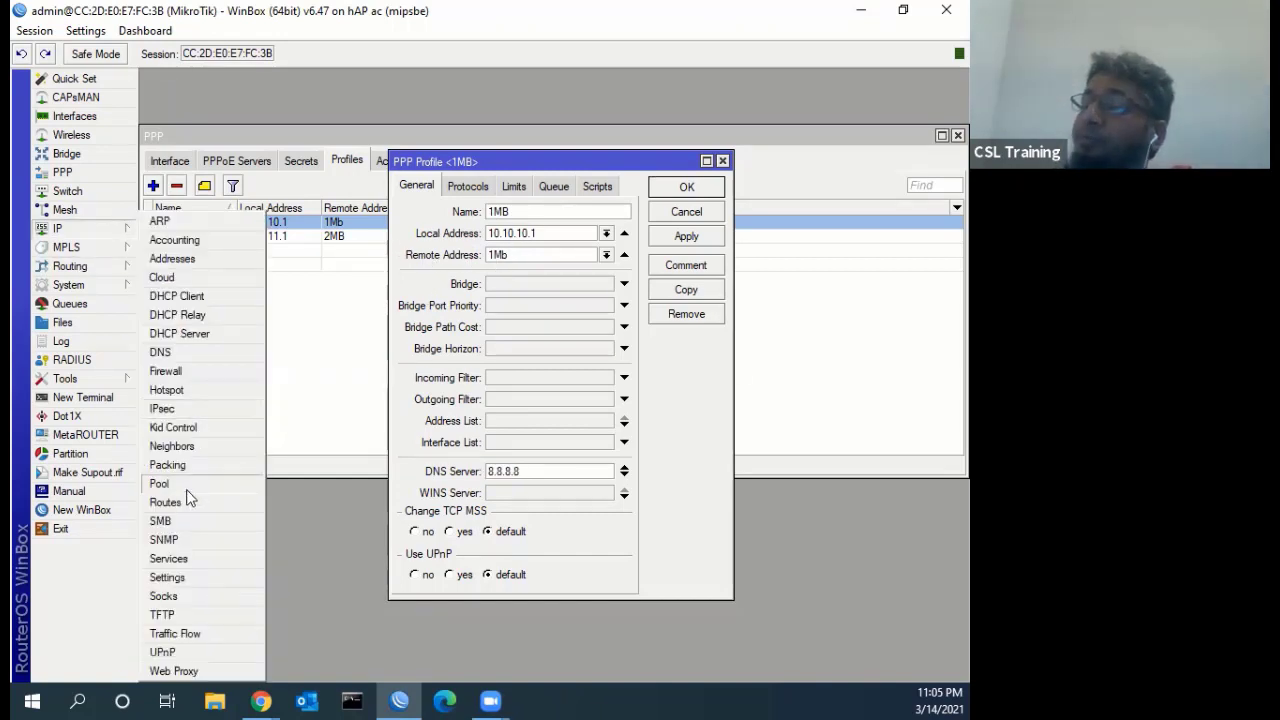
Review the IP pools and their used addresses, select the 1Mb pool, then close both dialogs
left_click(187, 485)
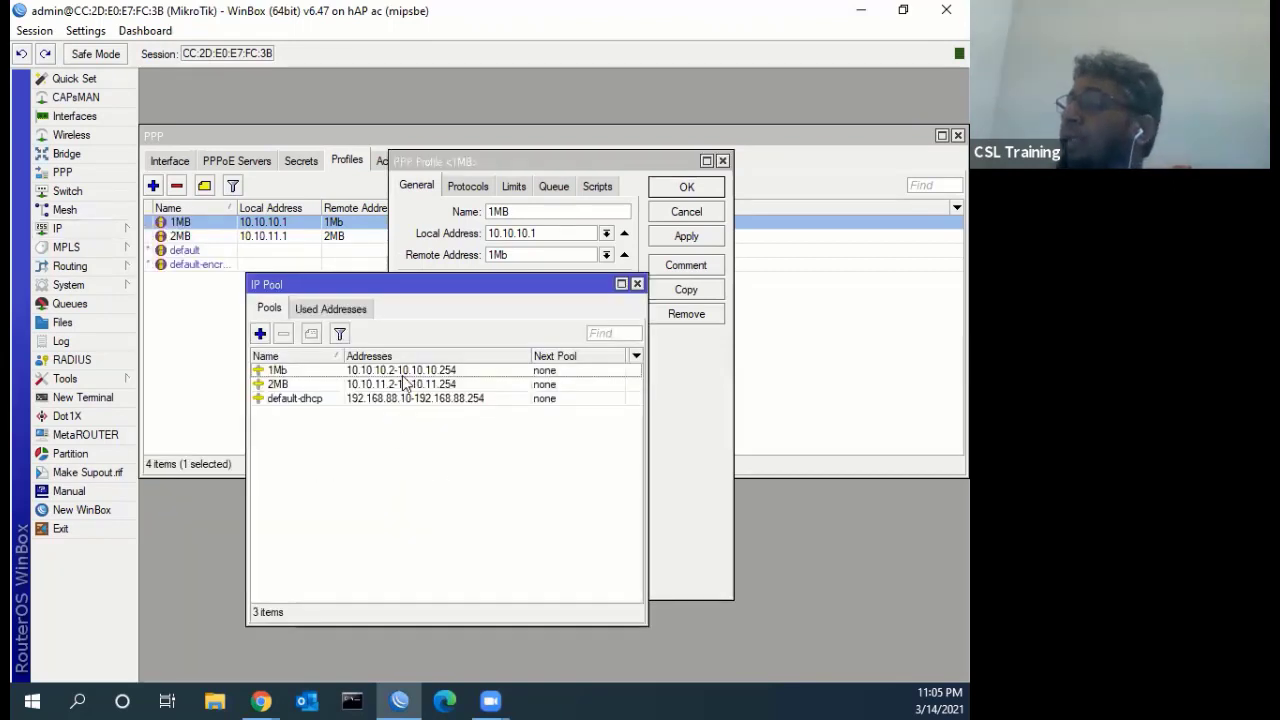
left_click(338, 309)
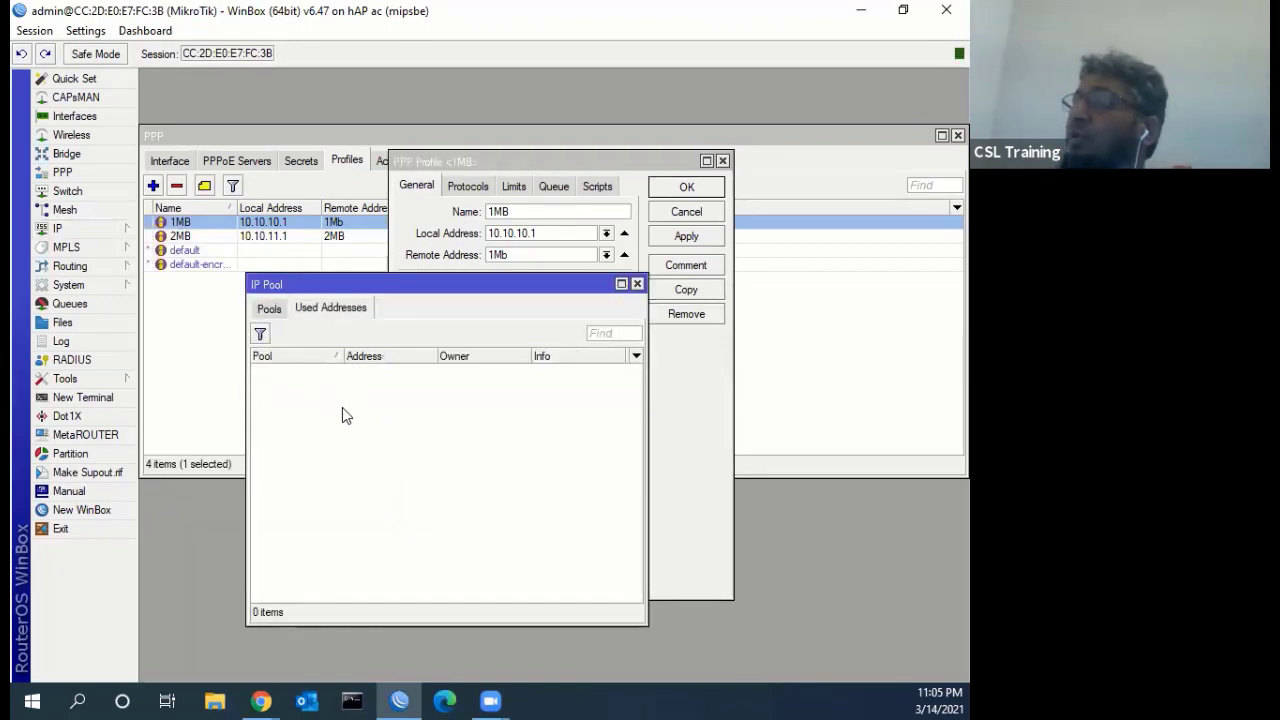
left_click(270, 310)
left_click(323, 311)
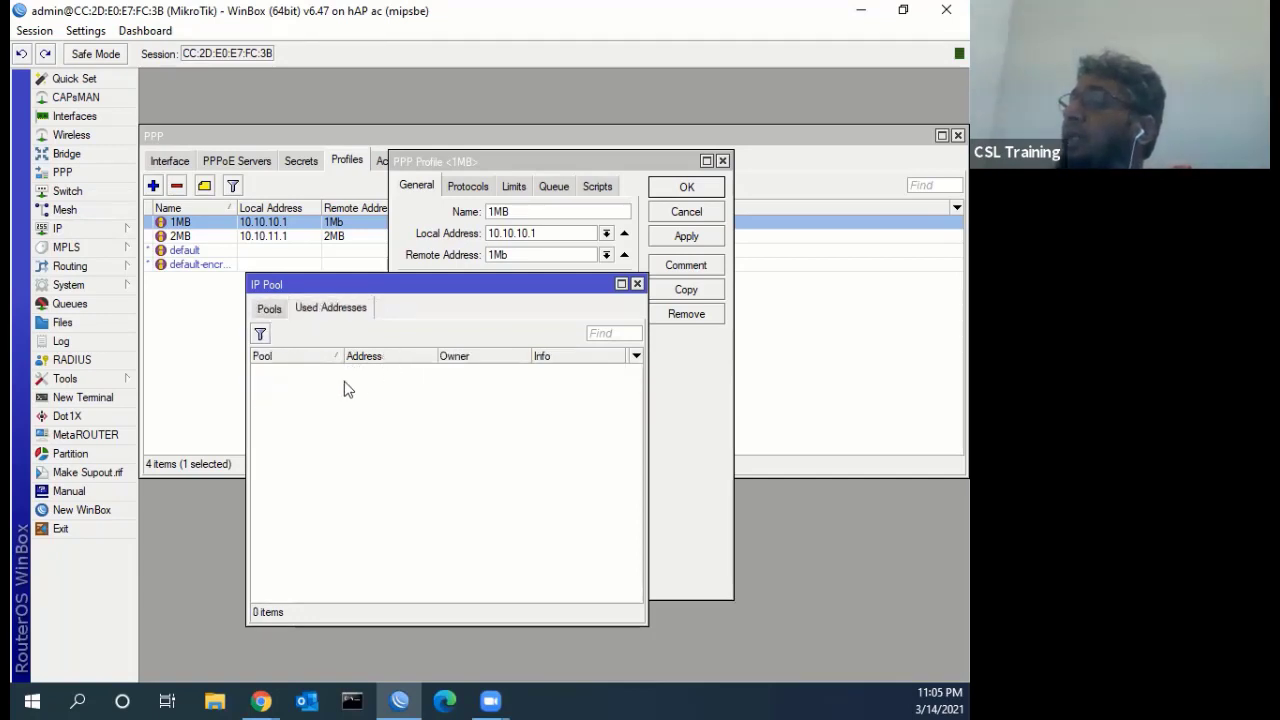
left_click(287, 314)
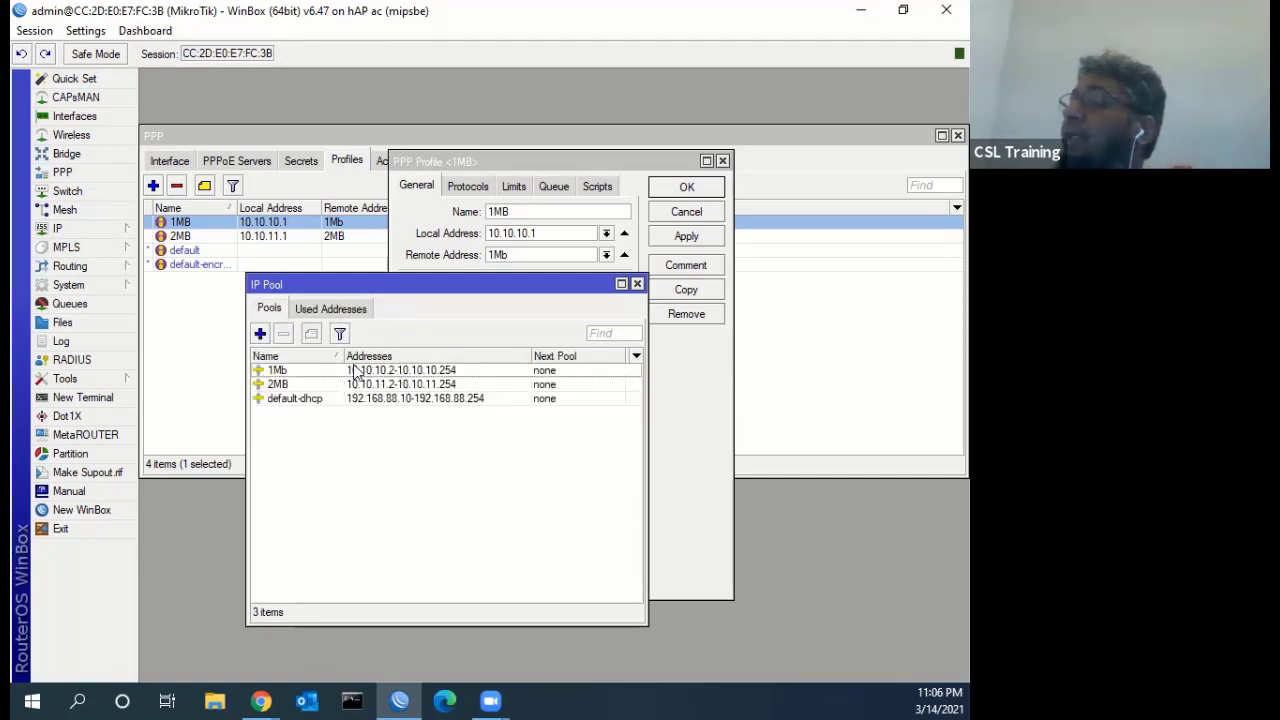
left_click(300, 371)
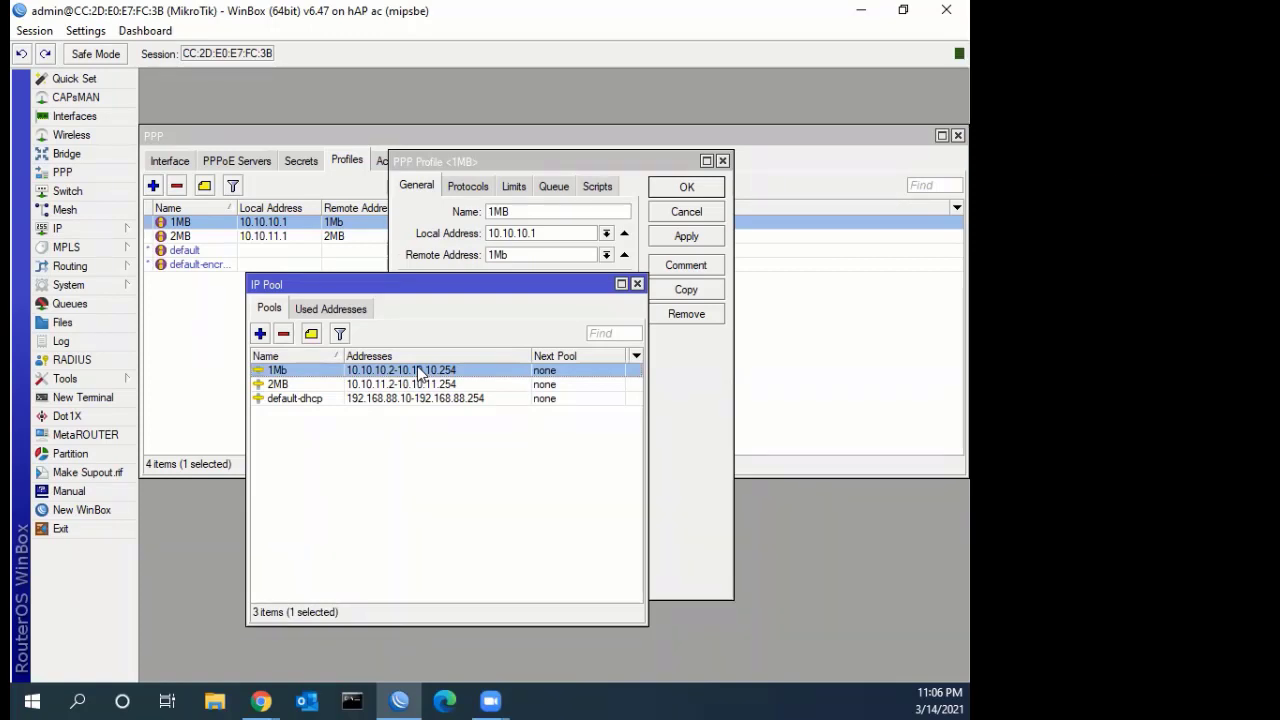
left_click(637, 284)
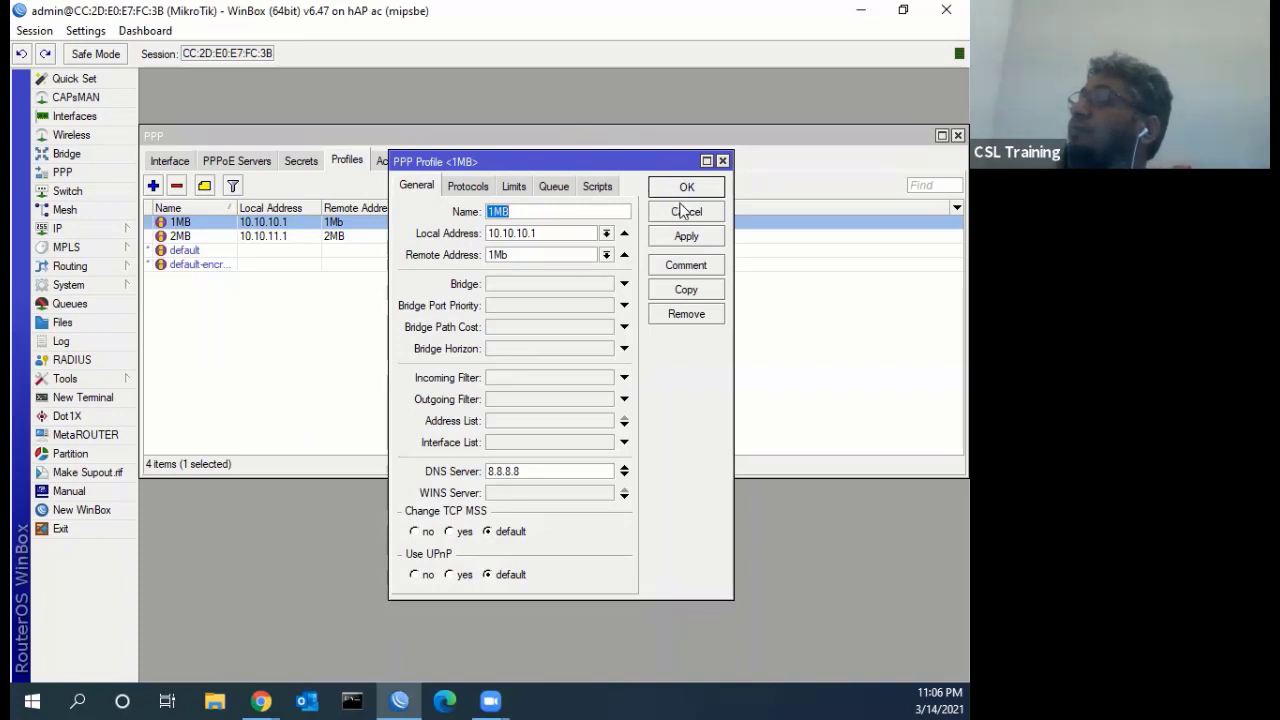
left_click(686, 212)
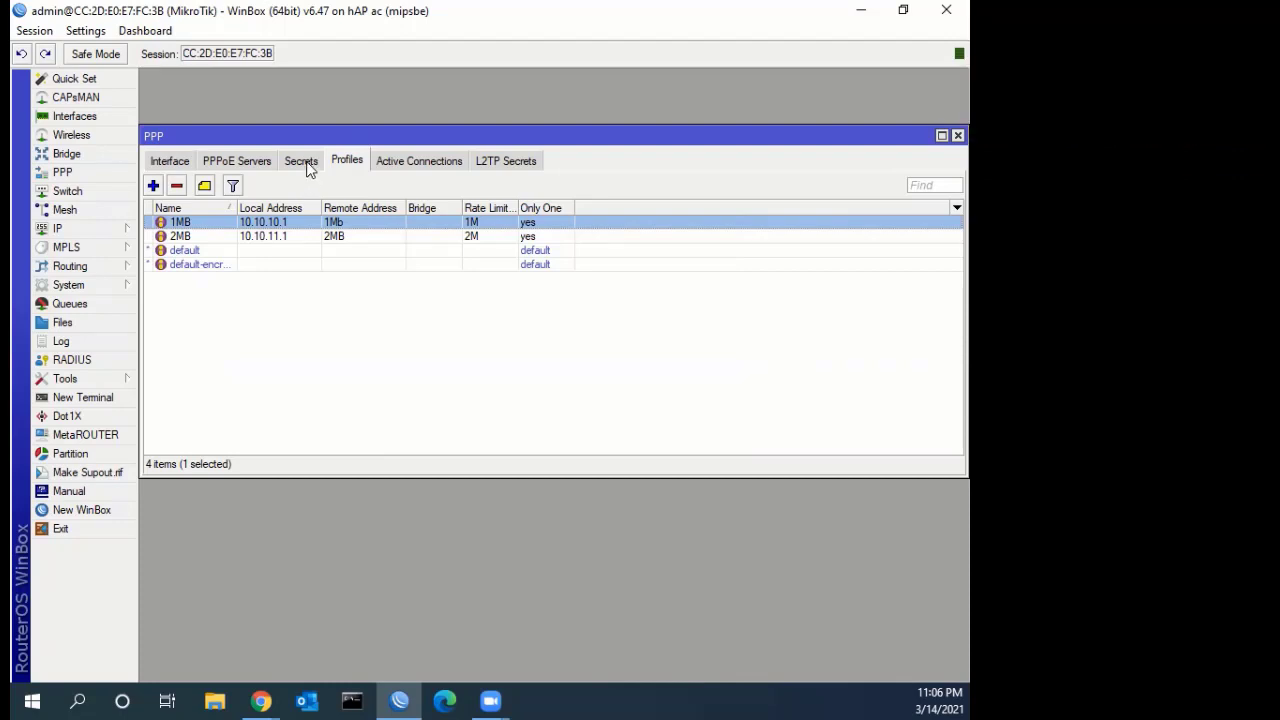
Review the first PPPoE user account's settings in PPP Secrets
left_click(309, 170)
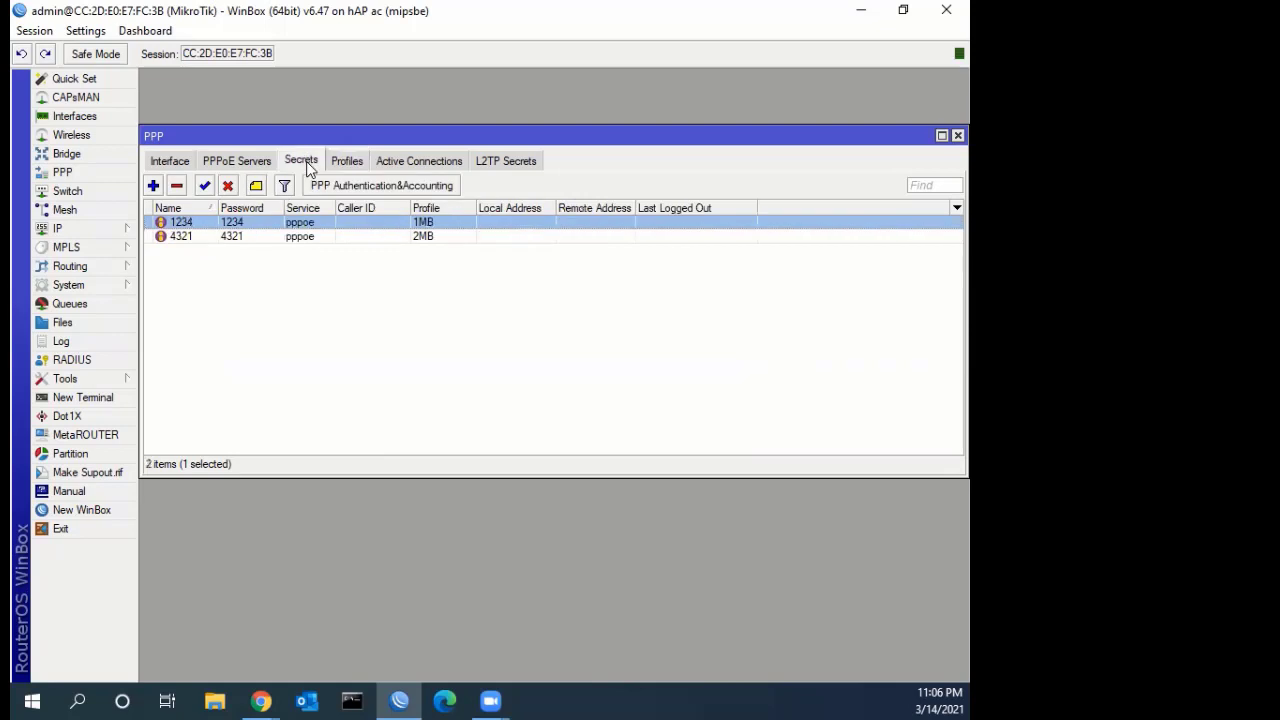
double_click(257, 224)
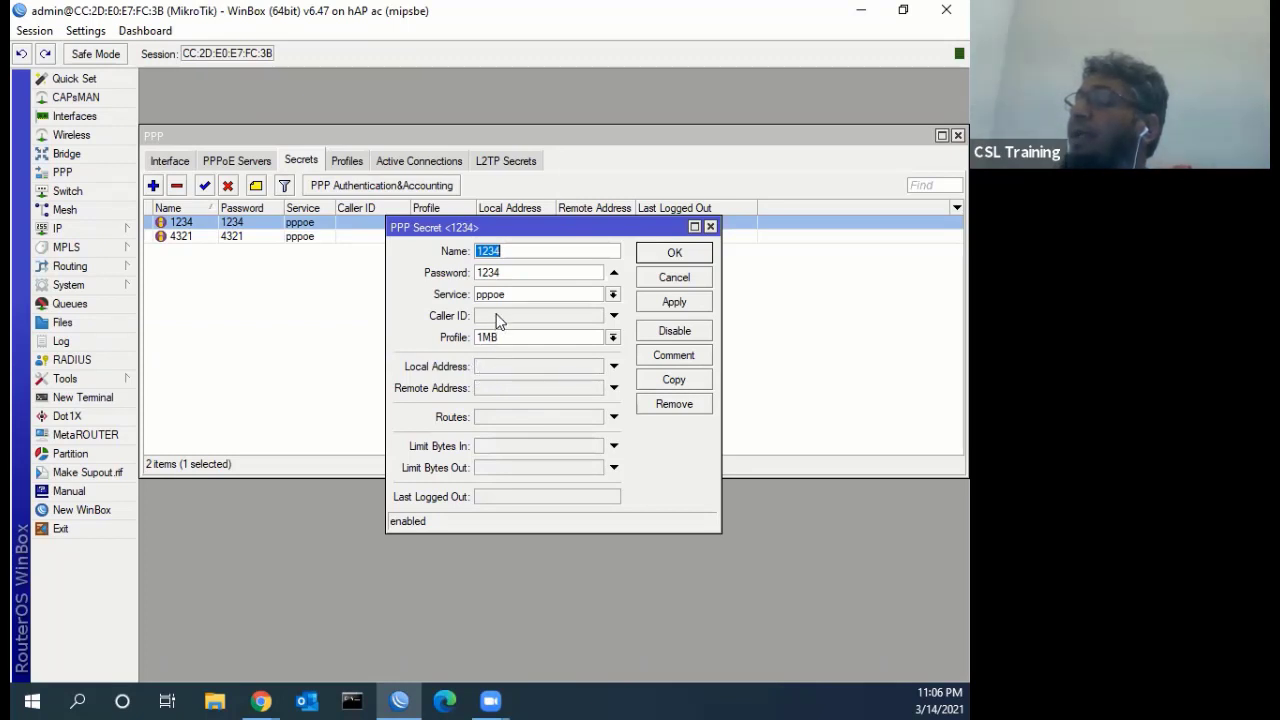
left_click(660, 278)
Copy the MAC address of ARP entry 192.168.0.1, close the ARP list, and view active connections
left_click(137, 230)
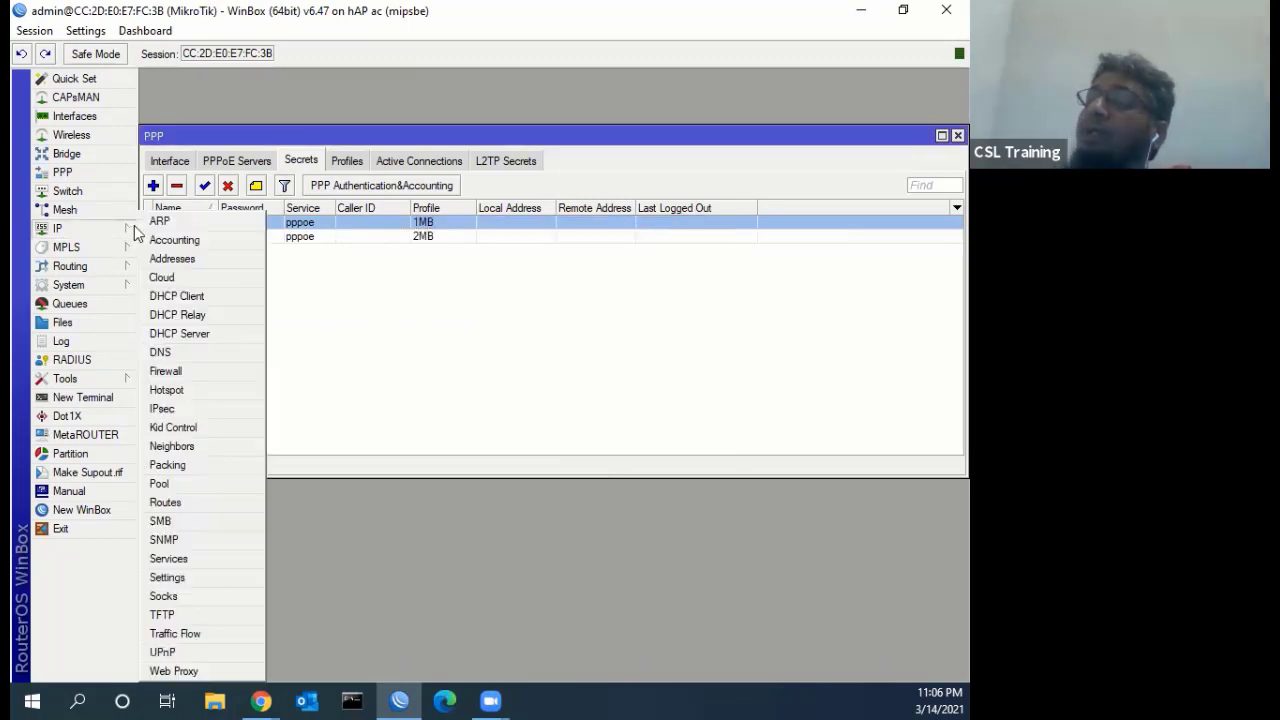
left_click(159, 221)
double_click(480, 287)
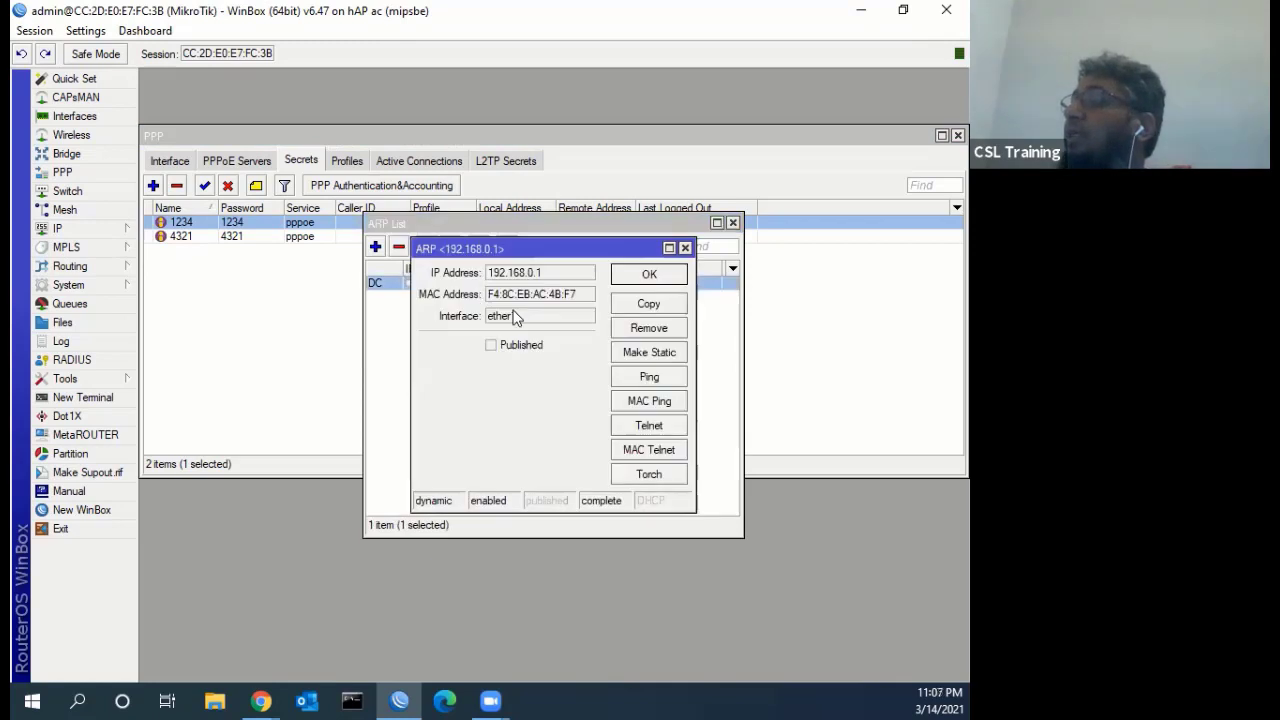
left_click_drag(592, 298, 486, 291)
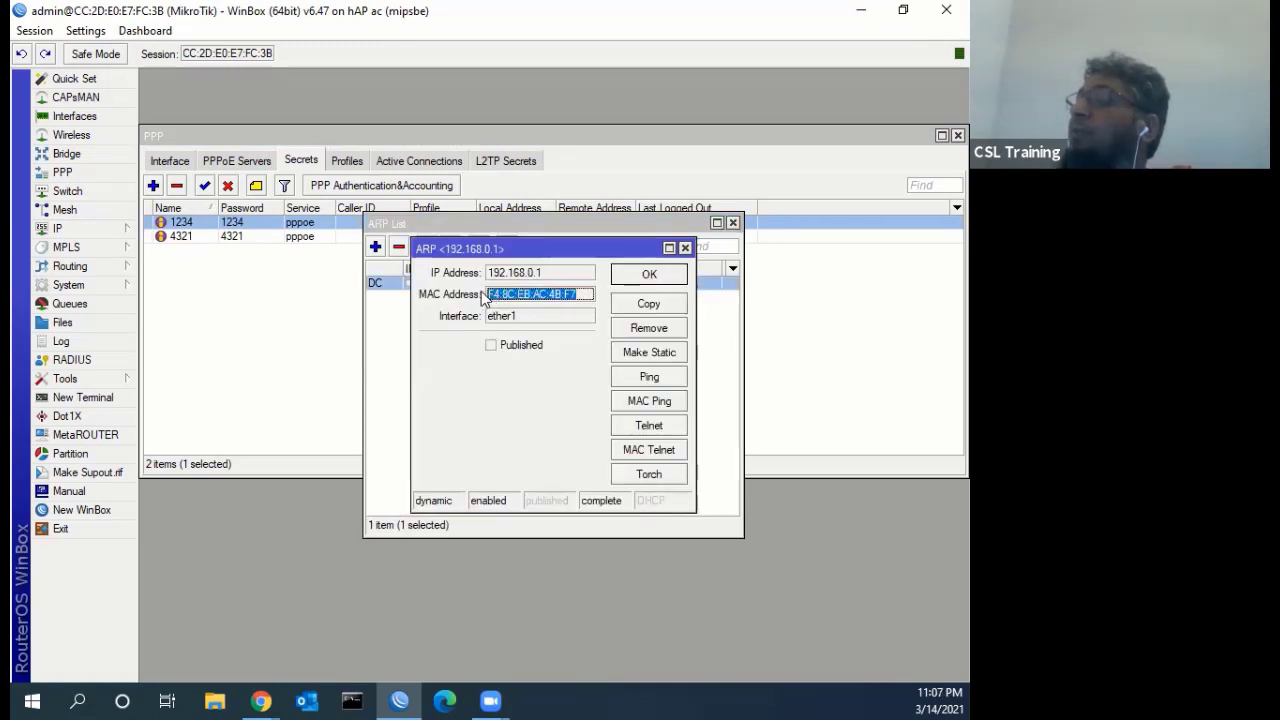
right_click(490, 292)
left_click(535, 305)
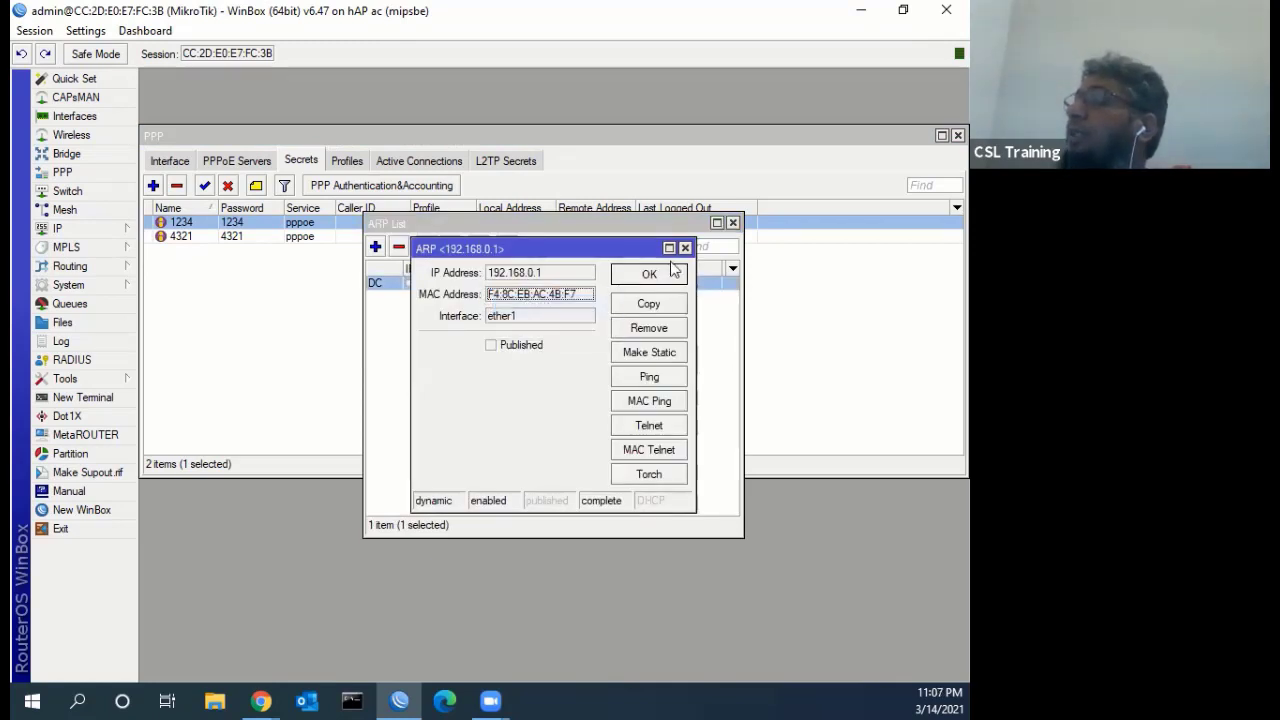
left_click(685, 247)
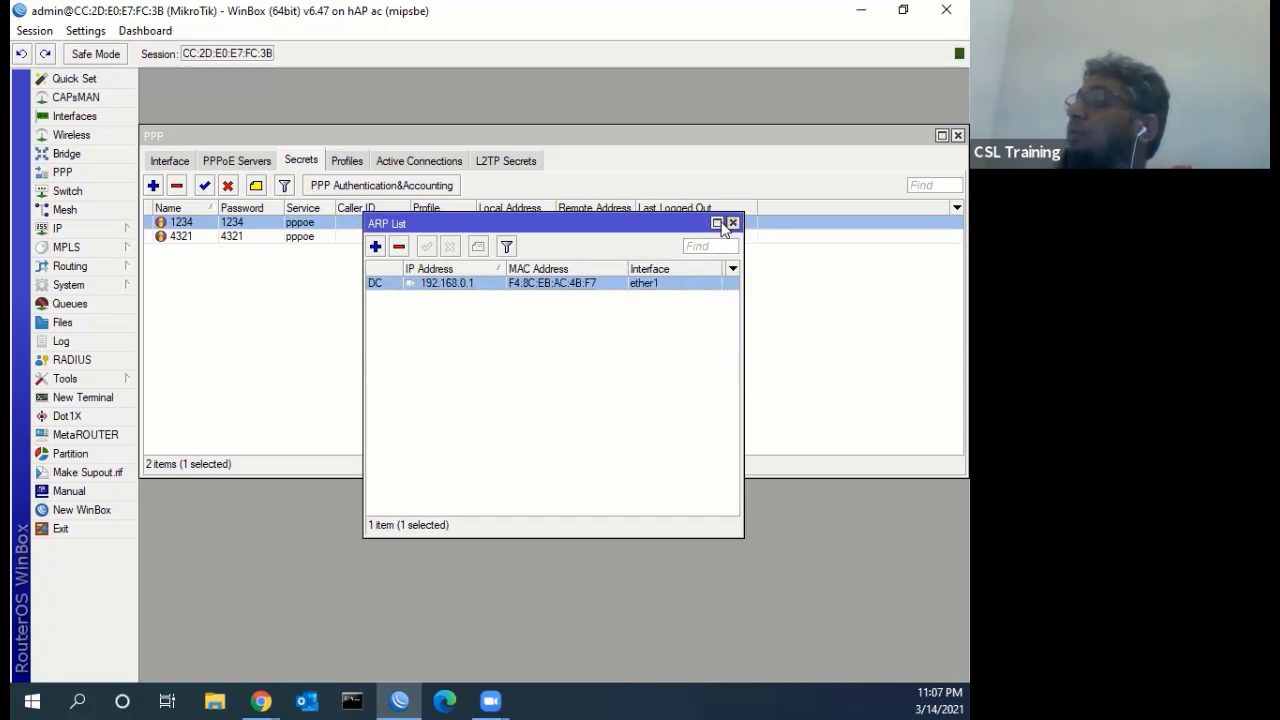
left_click(733, 222)
left_click(418, 161)
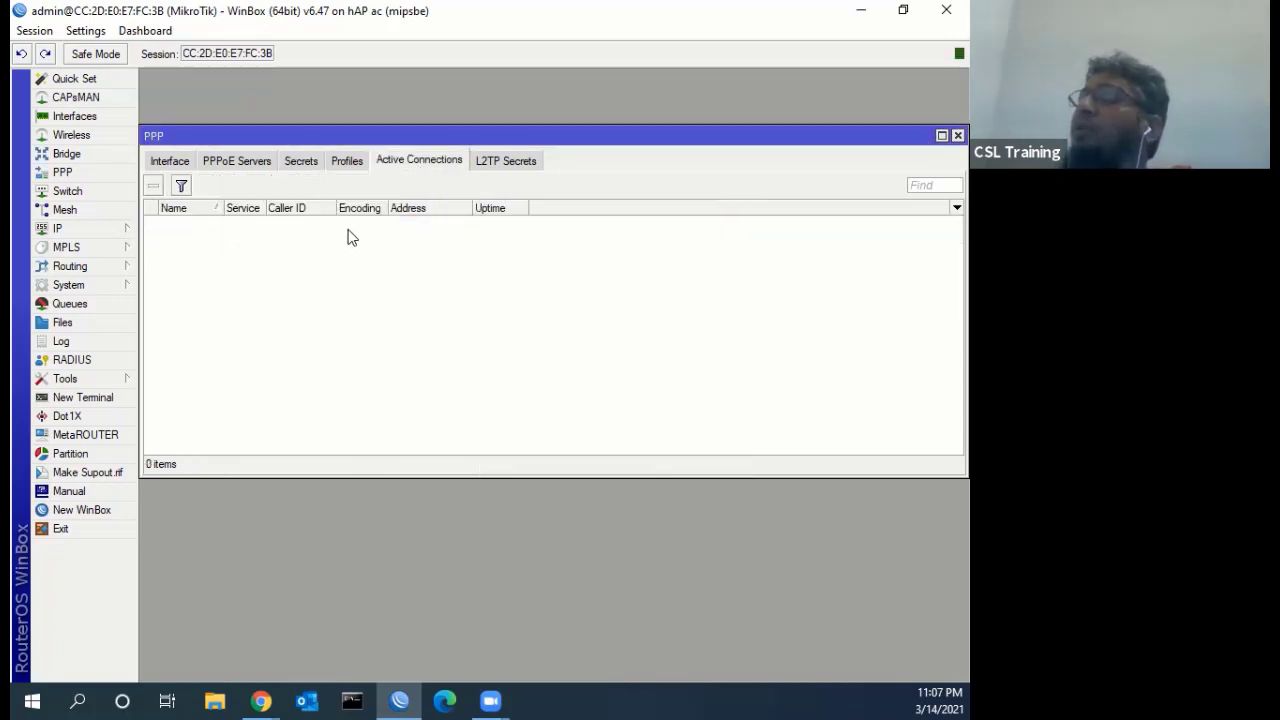
left_click(310, 162)
double_click(240, 228)
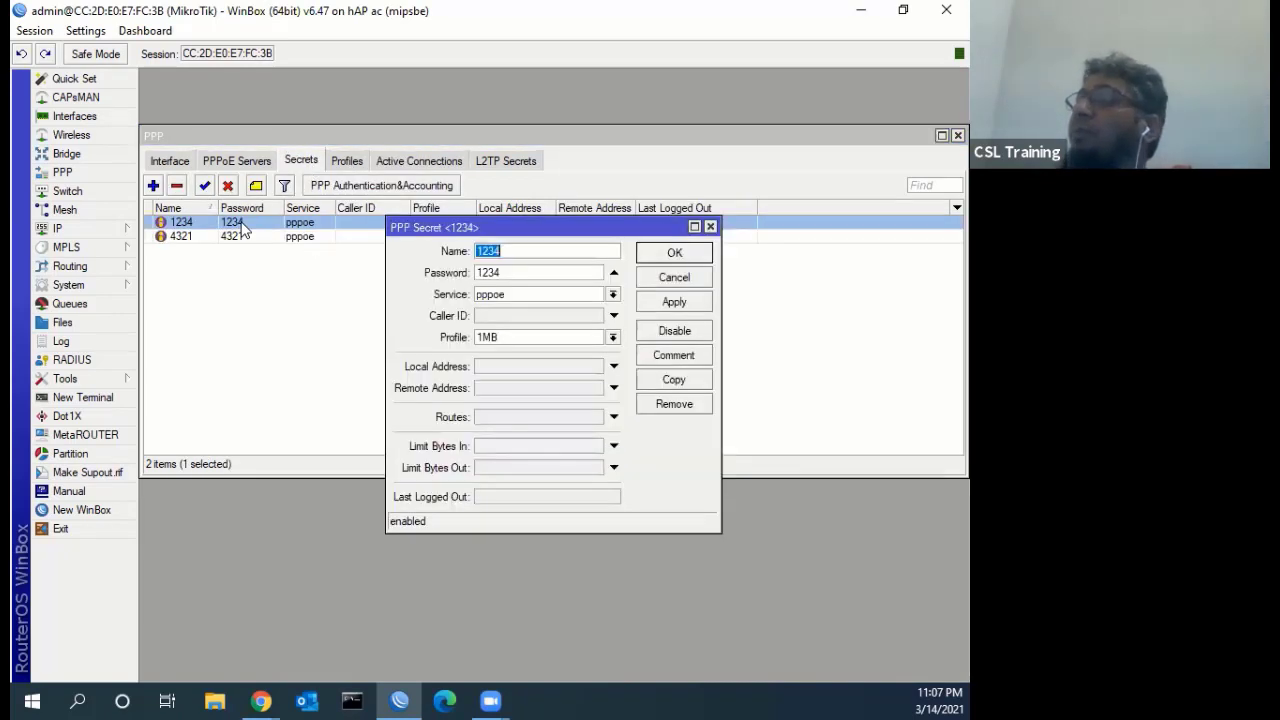
left_click(502, 315)
right_click(503, 316)
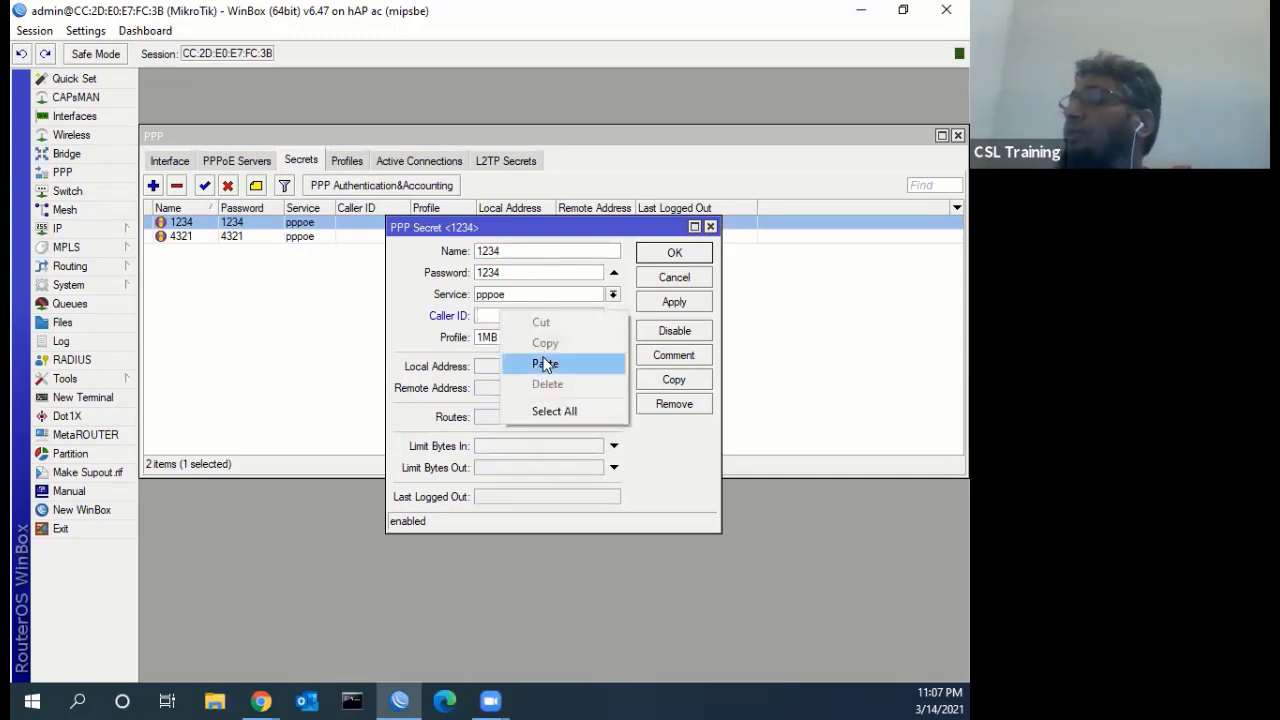
left_click(545, 363)
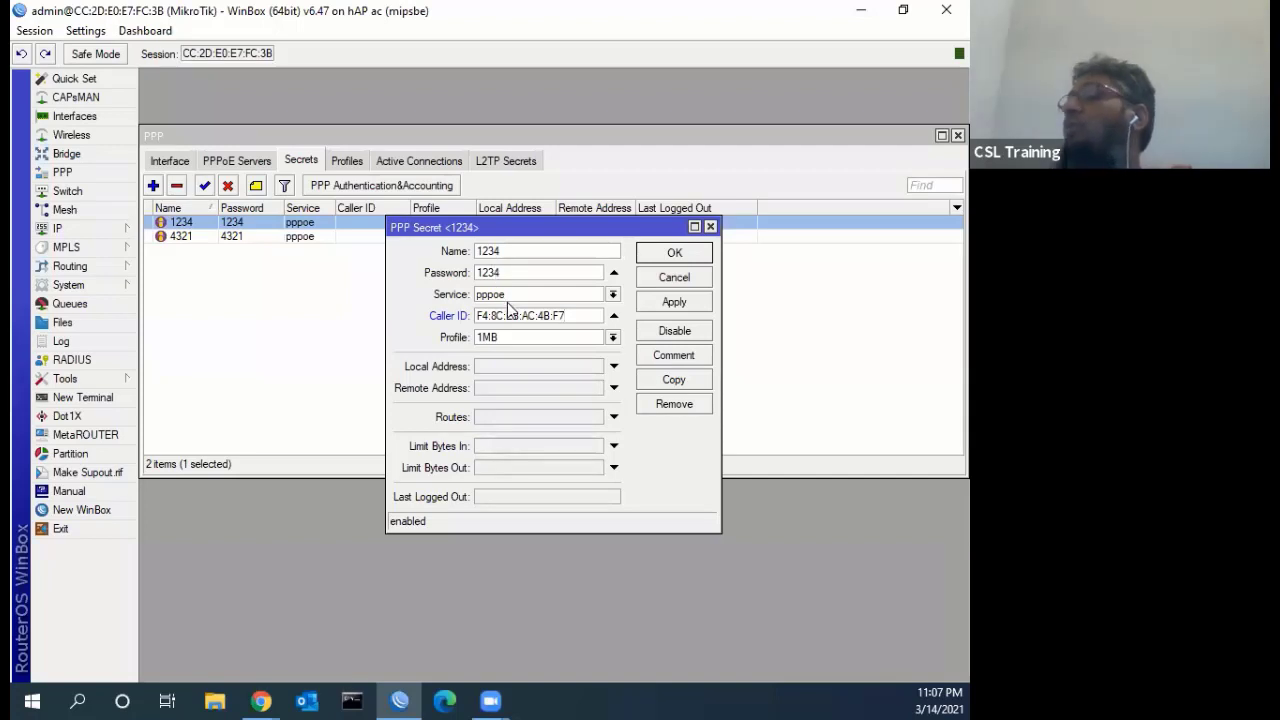
left_click(674, 302)
left_click(675, 253)
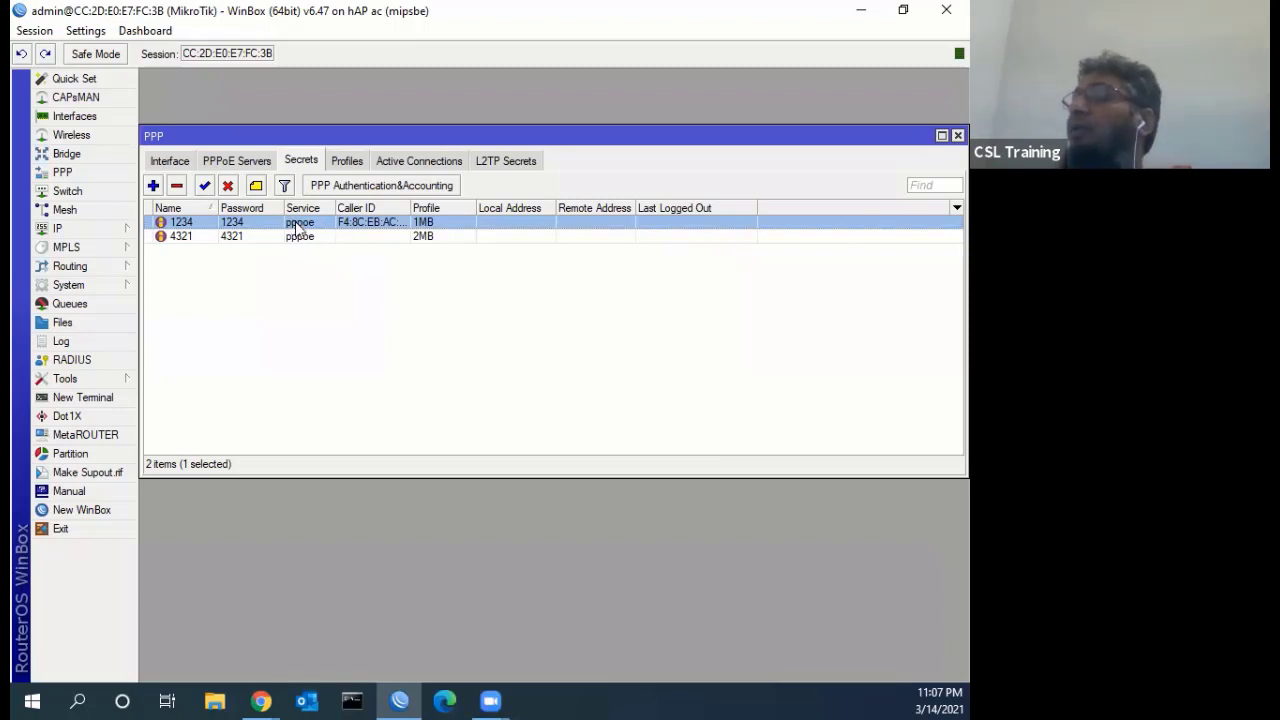
double_click(296, 225)
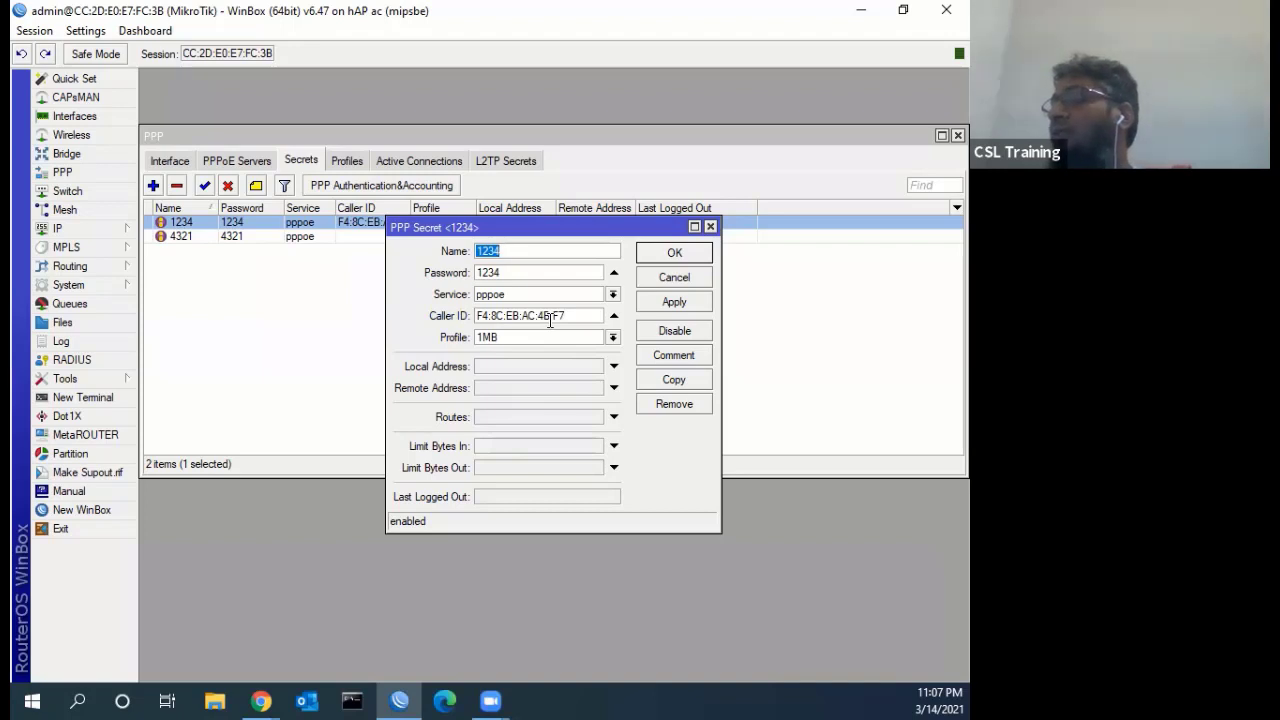
left_click(613, 315)
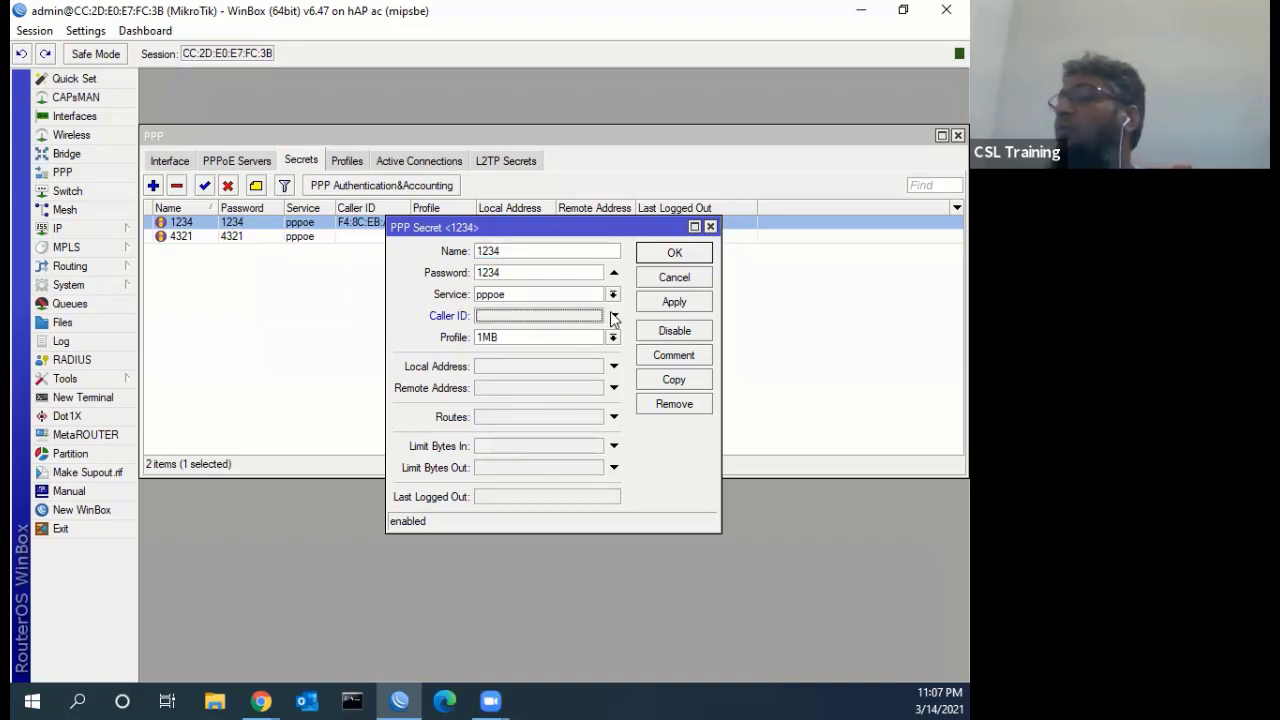
left_click(660, 302)
left_click(660, 258)
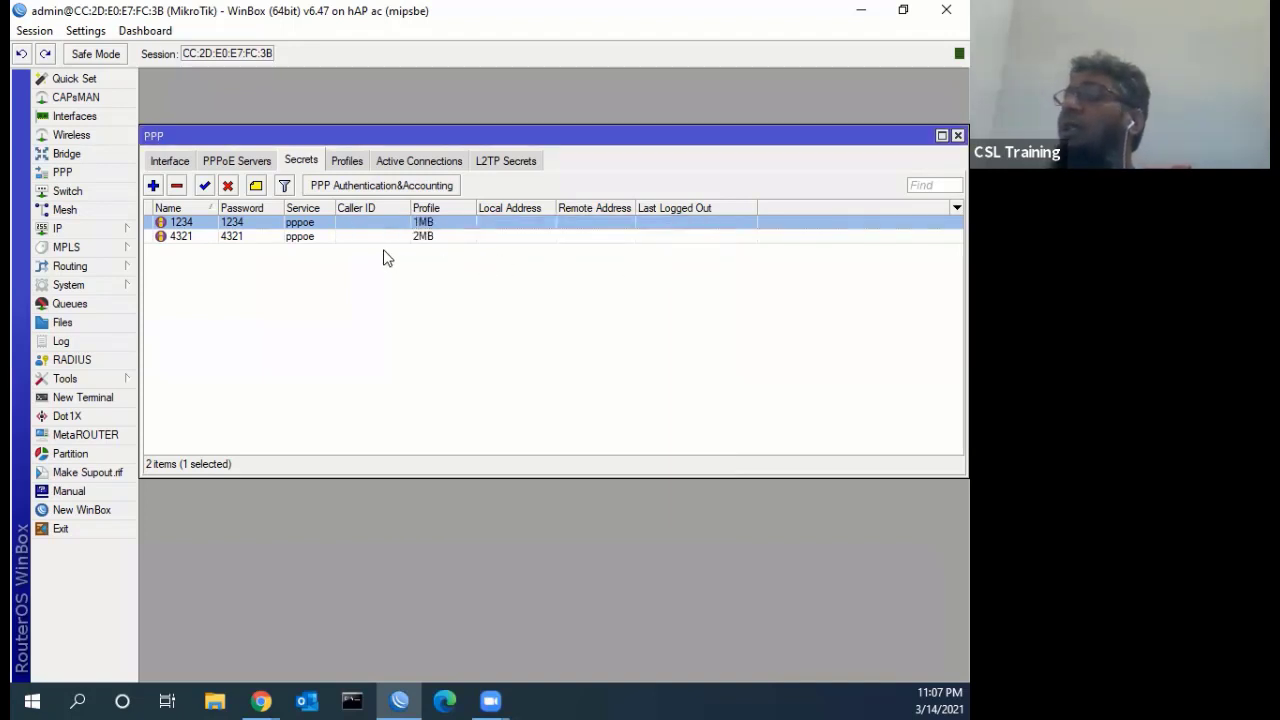
left_click(400, 162)
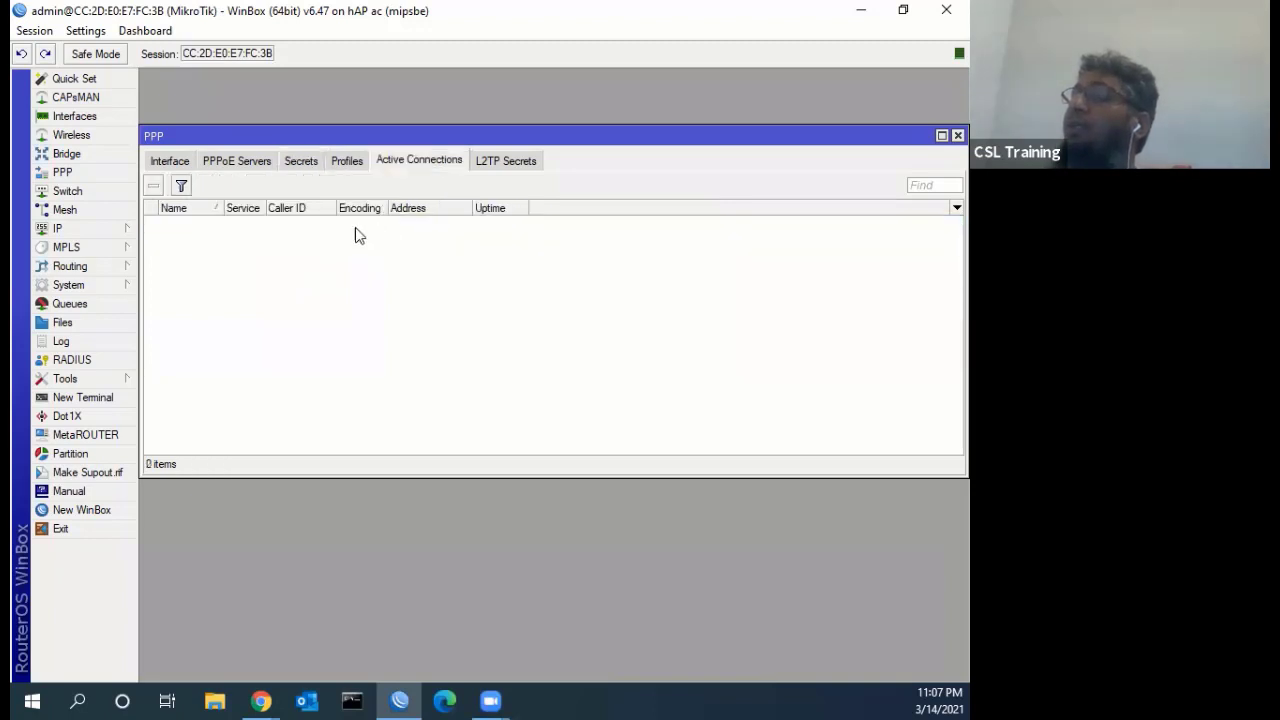
left_click(298, 161)
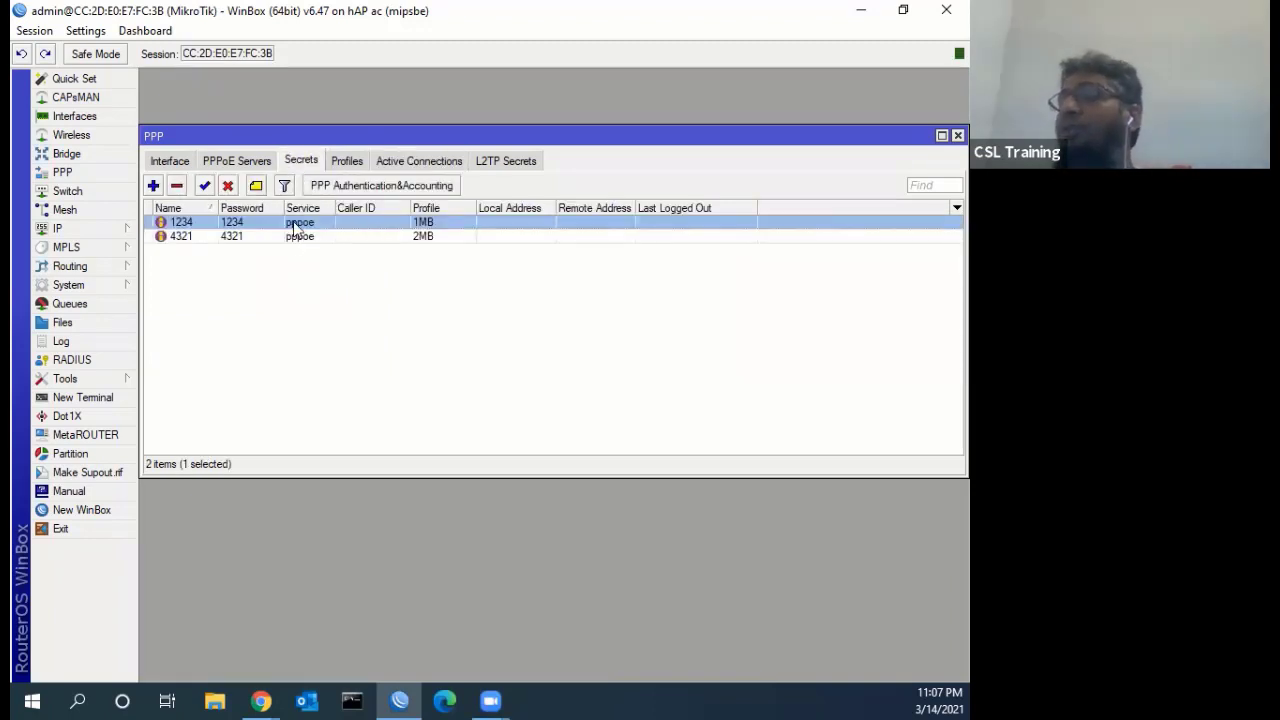
double_click(294, 224)
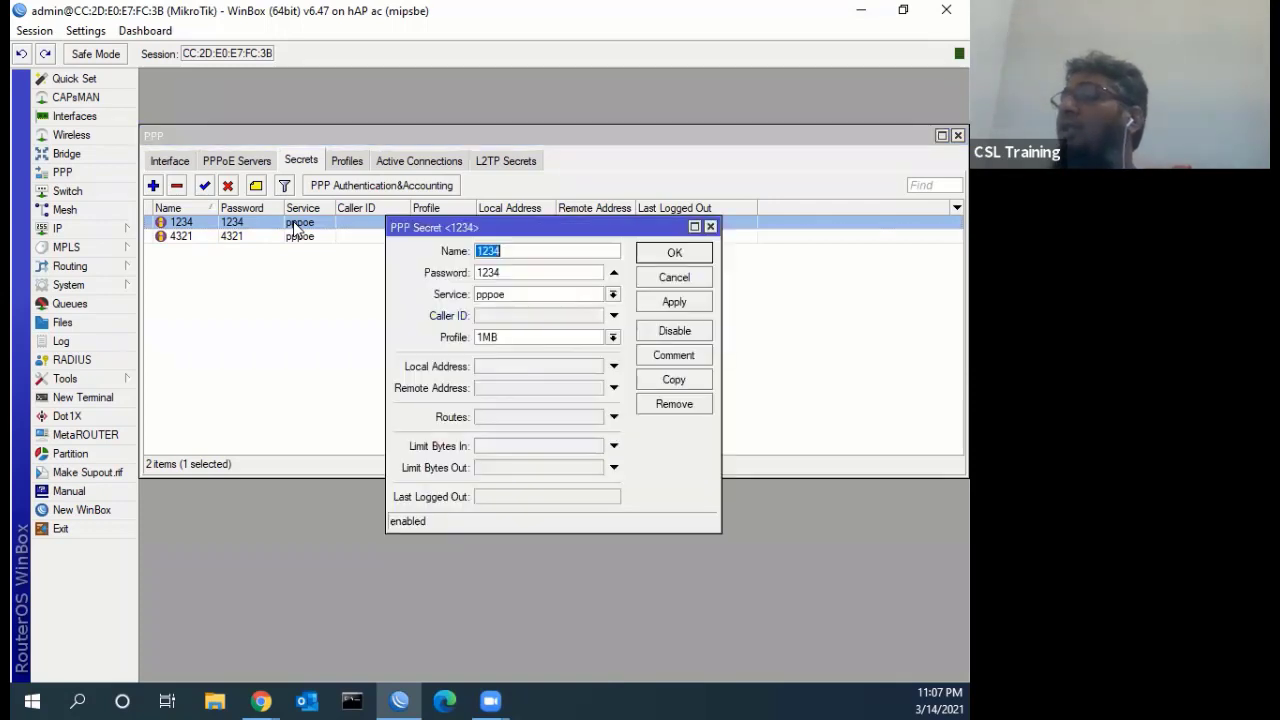
left_click(510, 314)
right_click(510, 312)
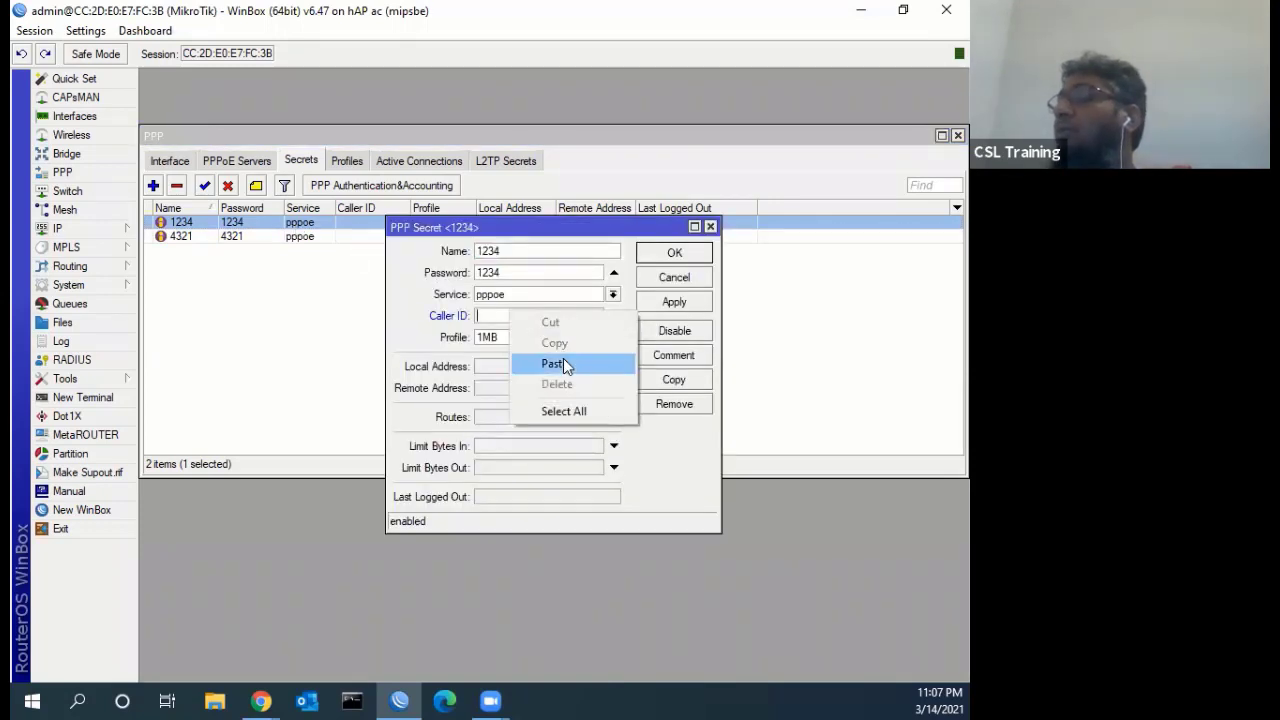
left_click(563, 358)
left_click(668, 301)
left_click(672, 254)
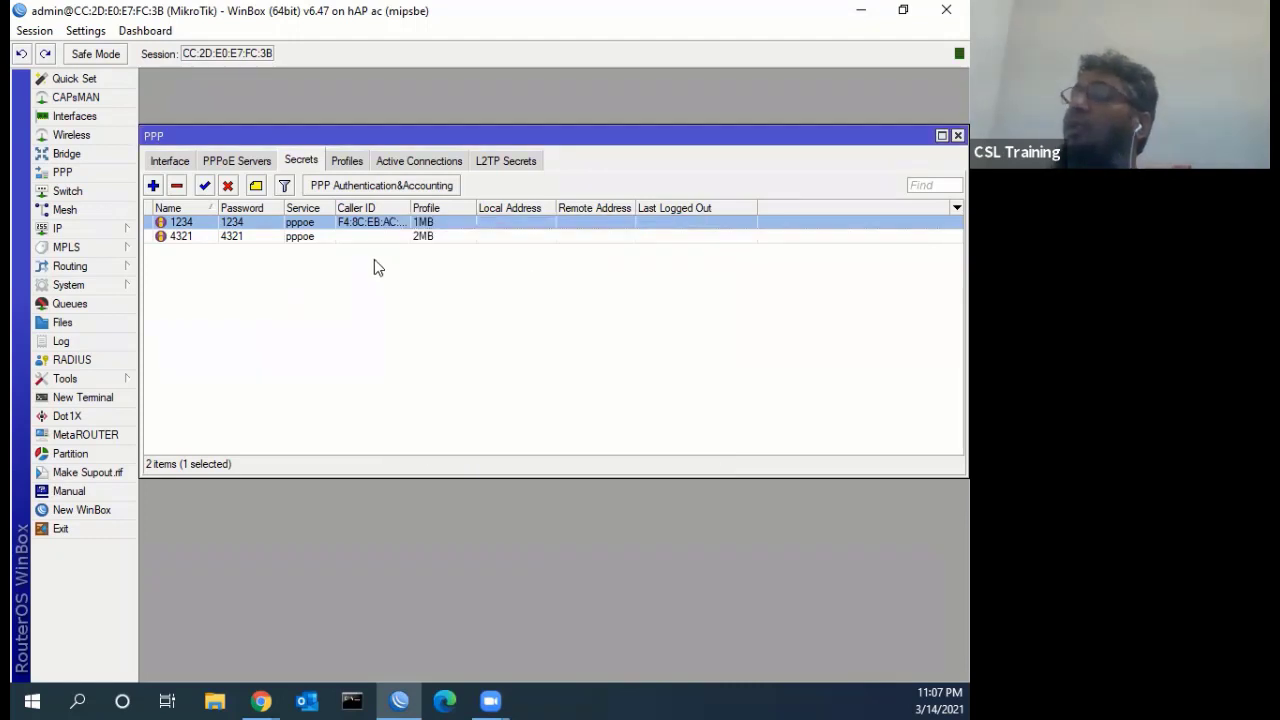
left_click_drag(409, 210, 431, 210)
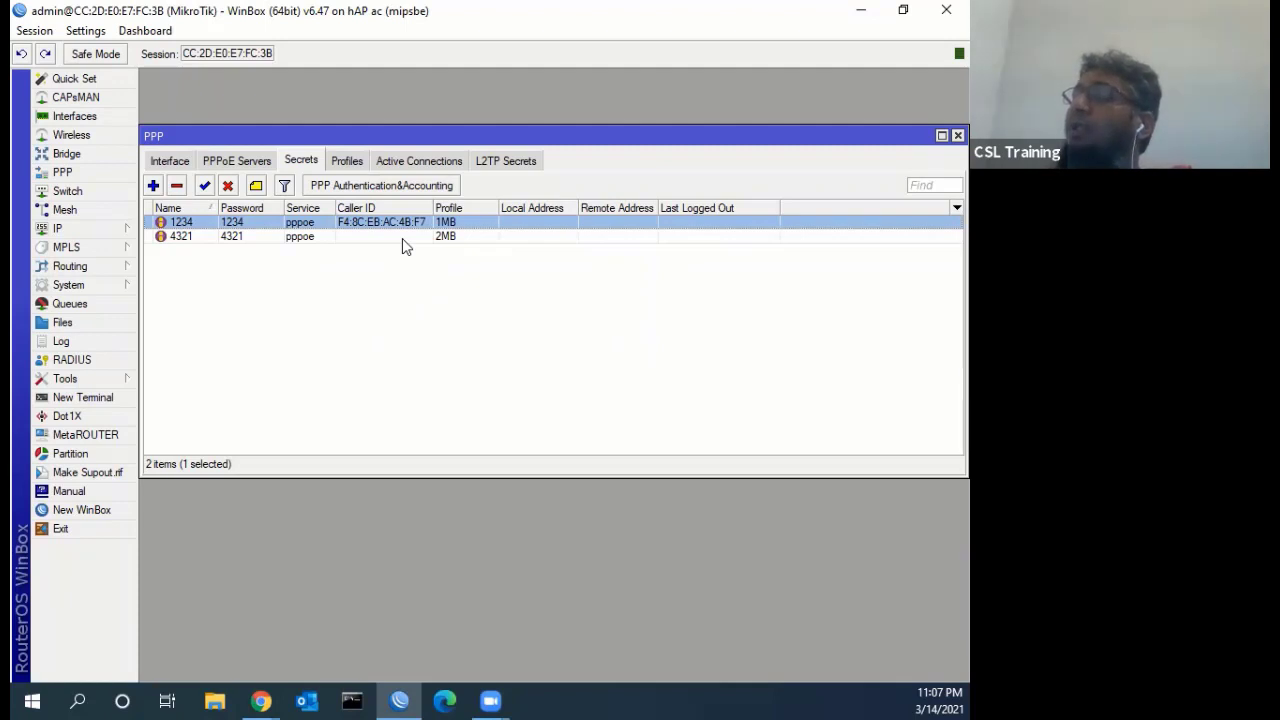
Open the Interface List, select bridge, then view the PPPoE Servers tab in PPP
left_click(72, 116)
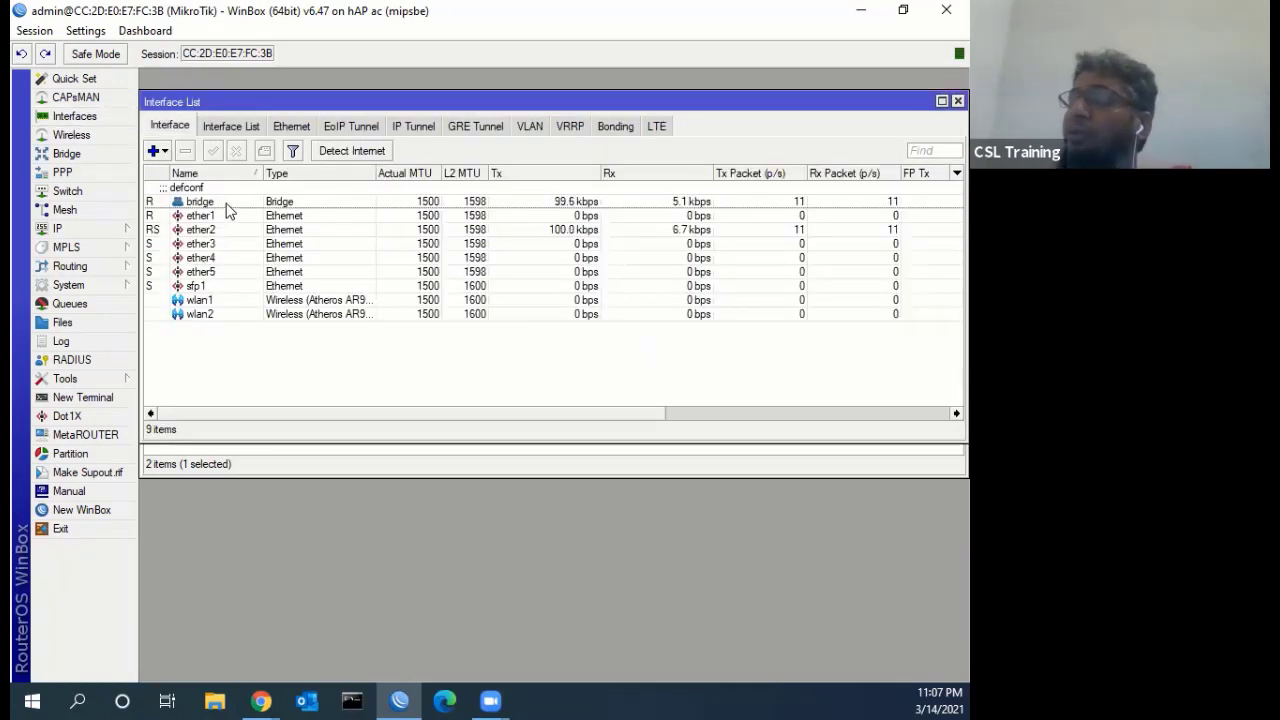
left_click(228, 206)
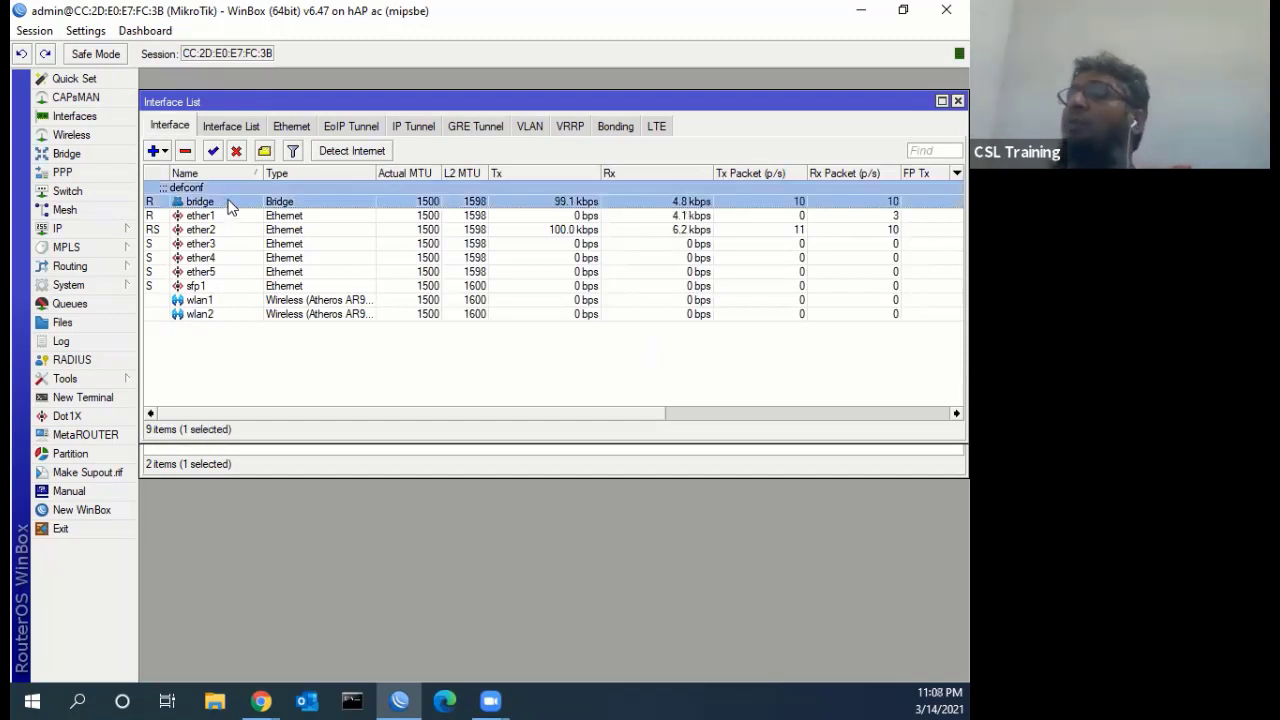
left_click(271, 466)
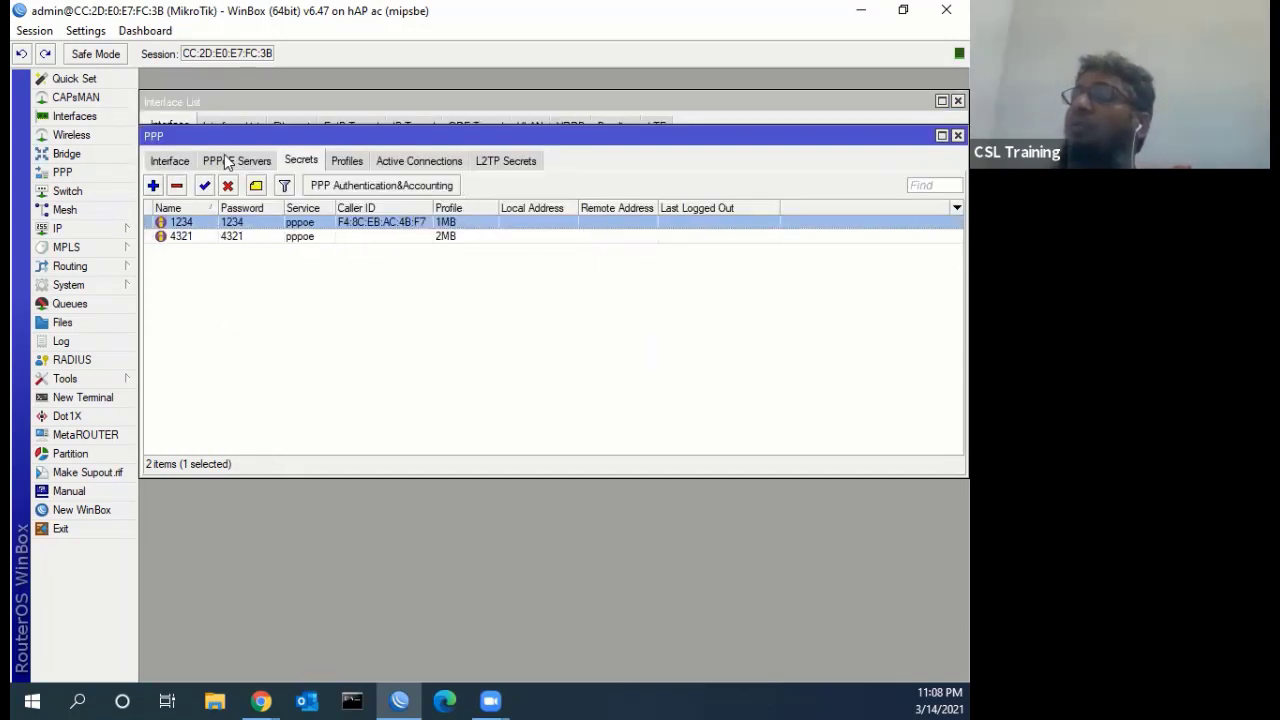
left_click(226, 158)
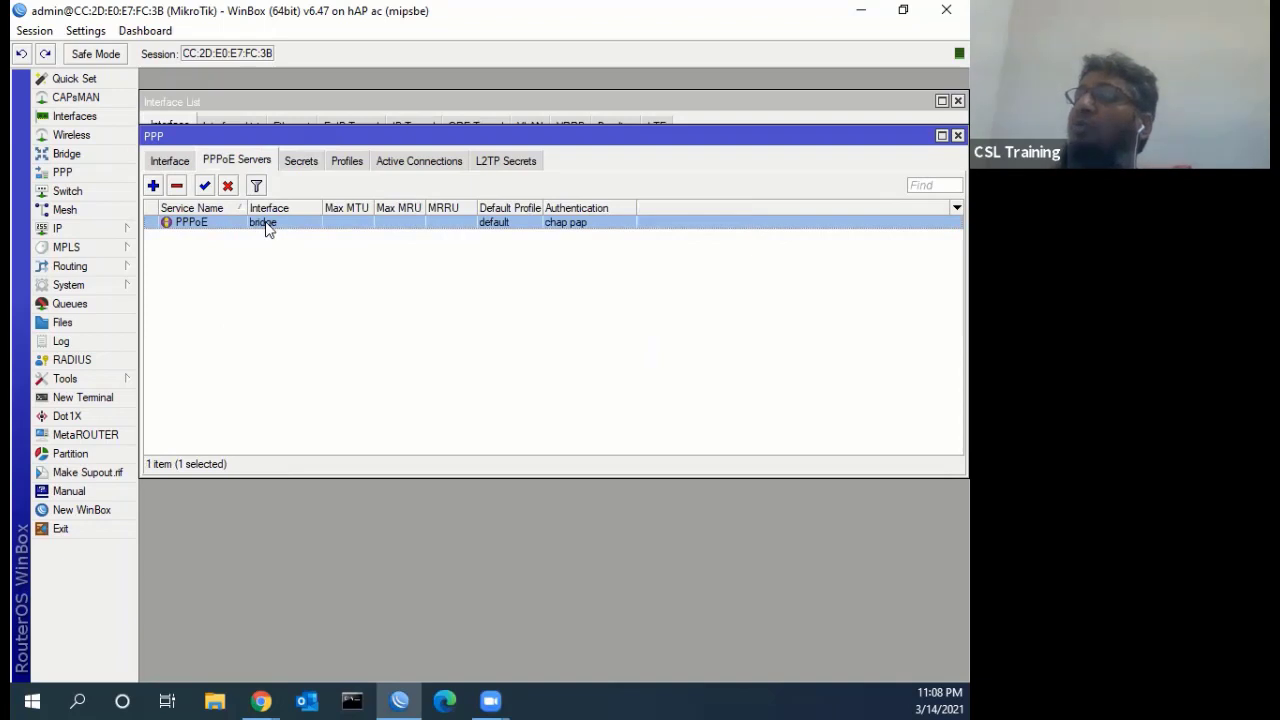
Set the bridge interface's ARP mode to reply-only and apply
left_click(87, 118)
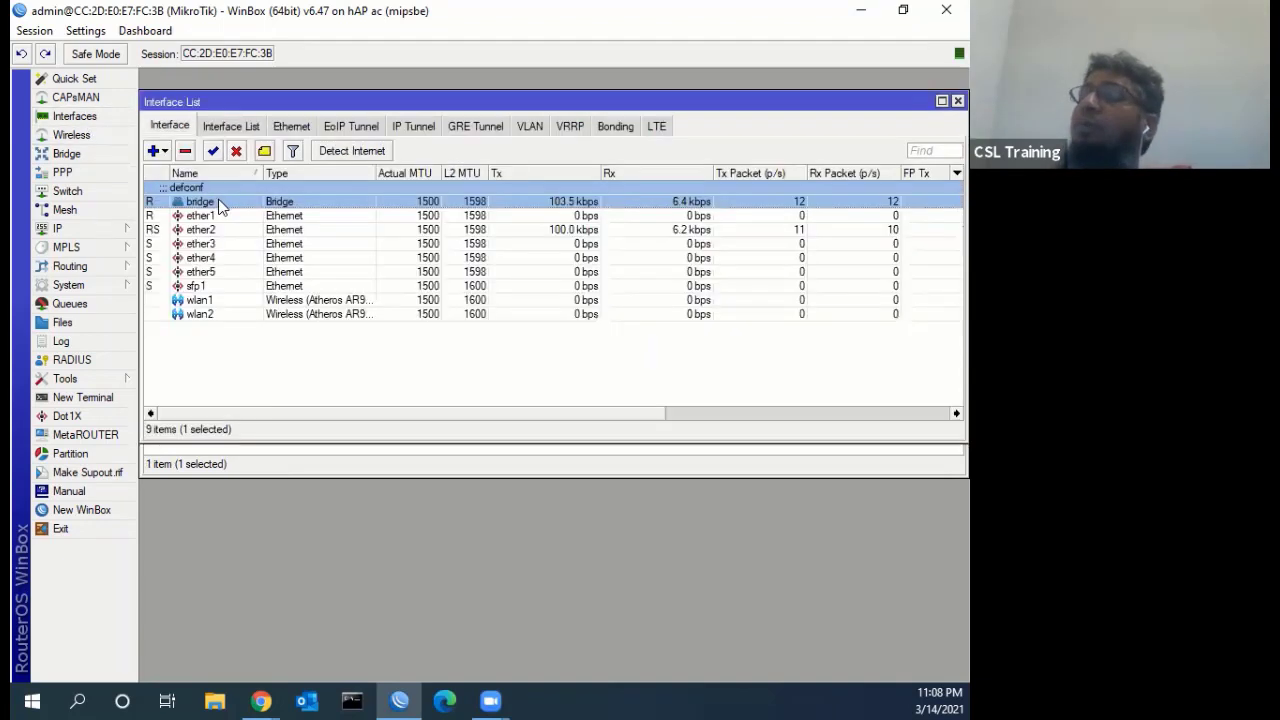
double_click(220, 203)
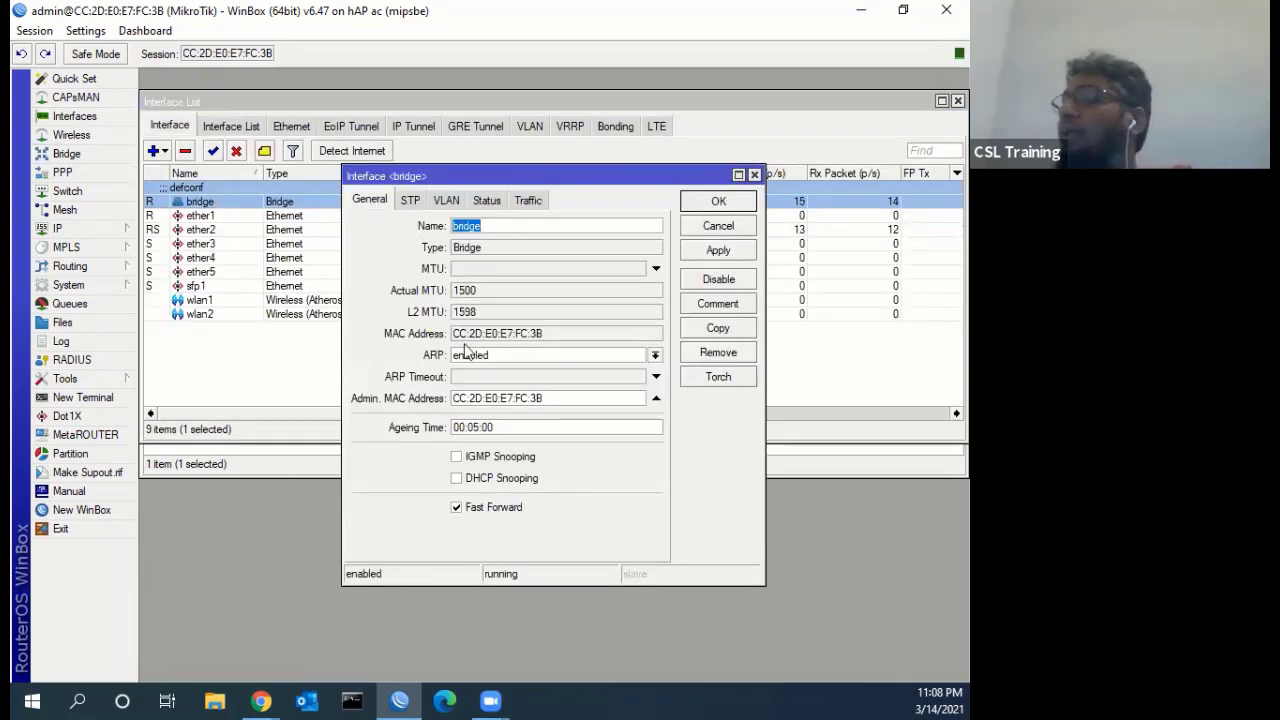
left_click(522, 356)
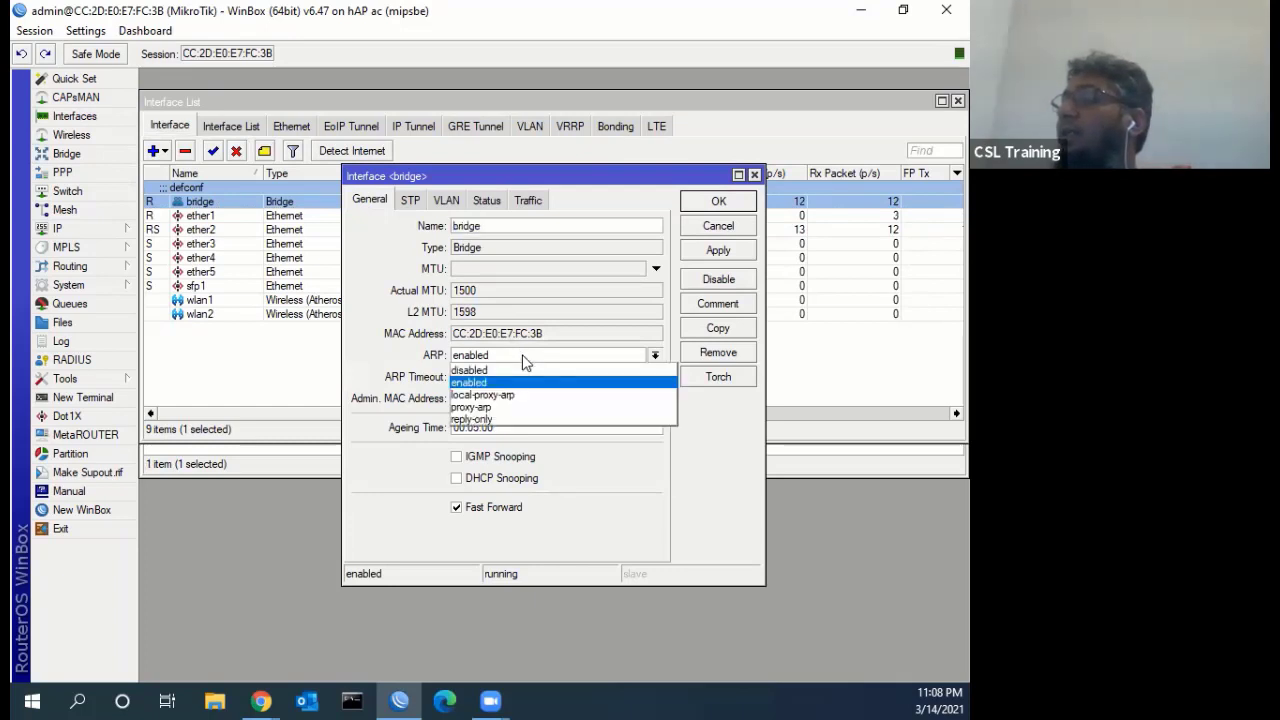
left_click(510, 421)
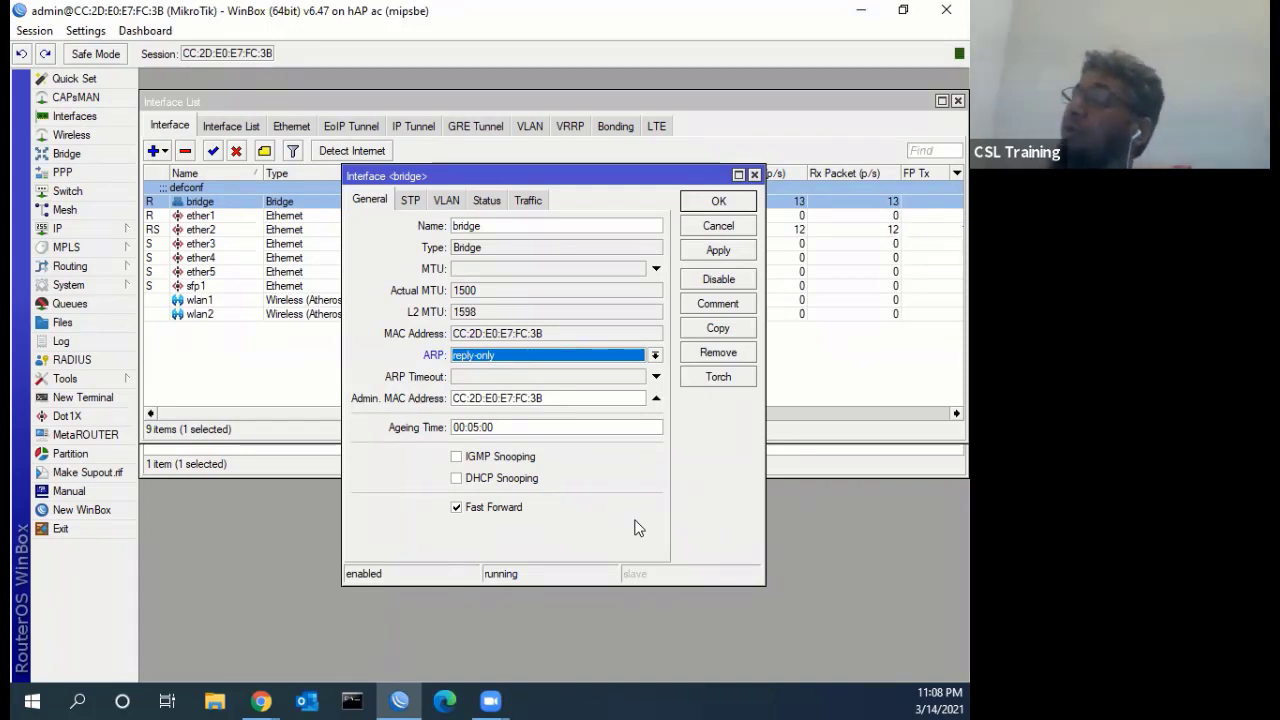
left_click(718, 251)
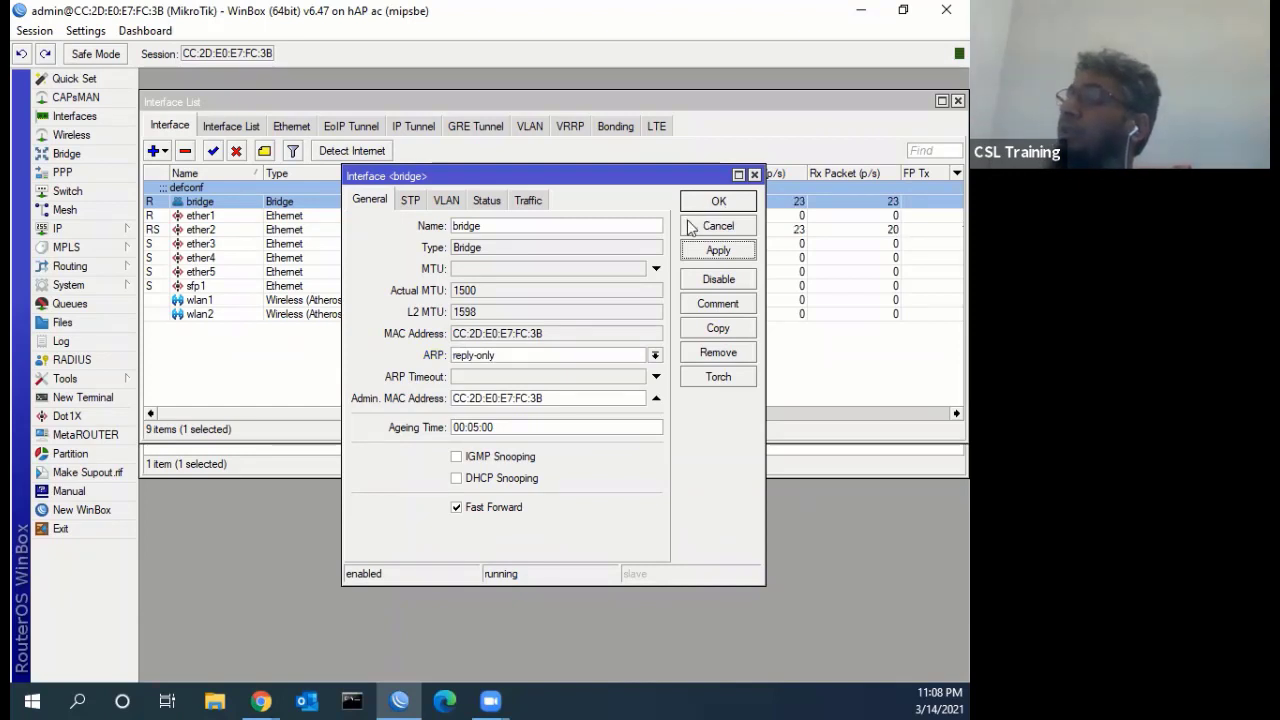
Switch the bridge's ARP mode back to enabled, apply, close it, and open PPP
left_click(655, 356)
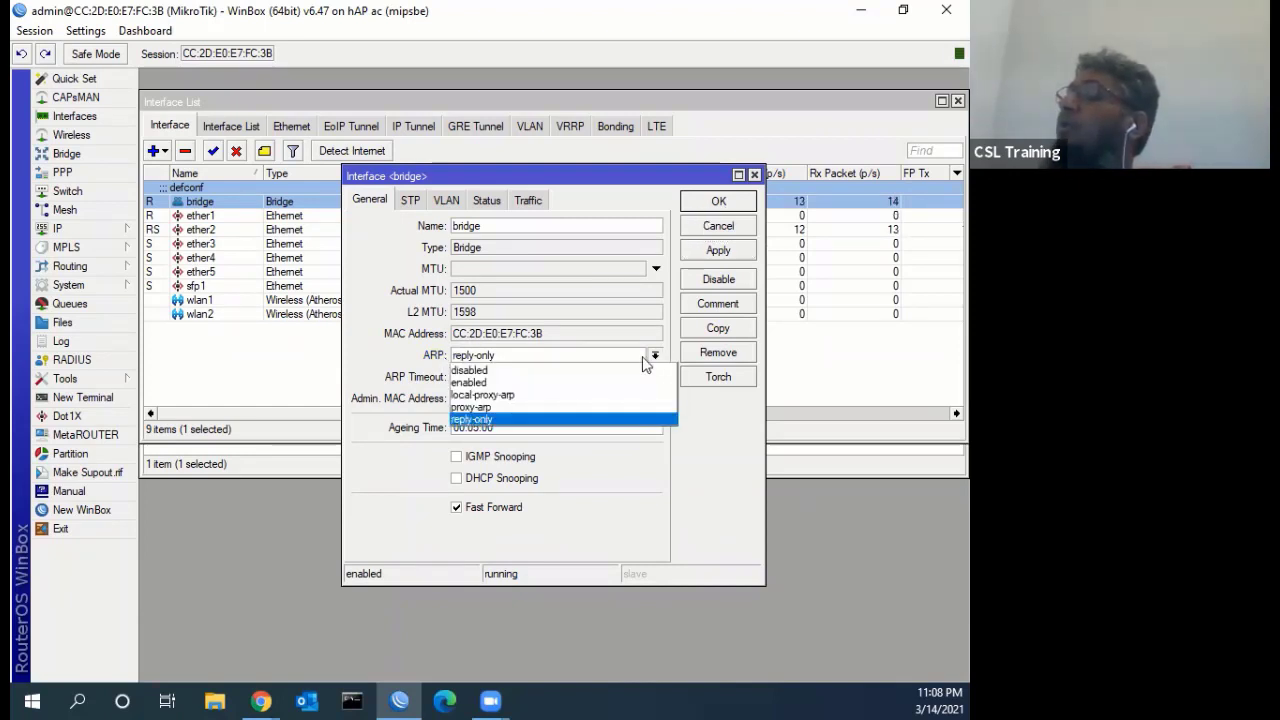
left_click(505, 382)
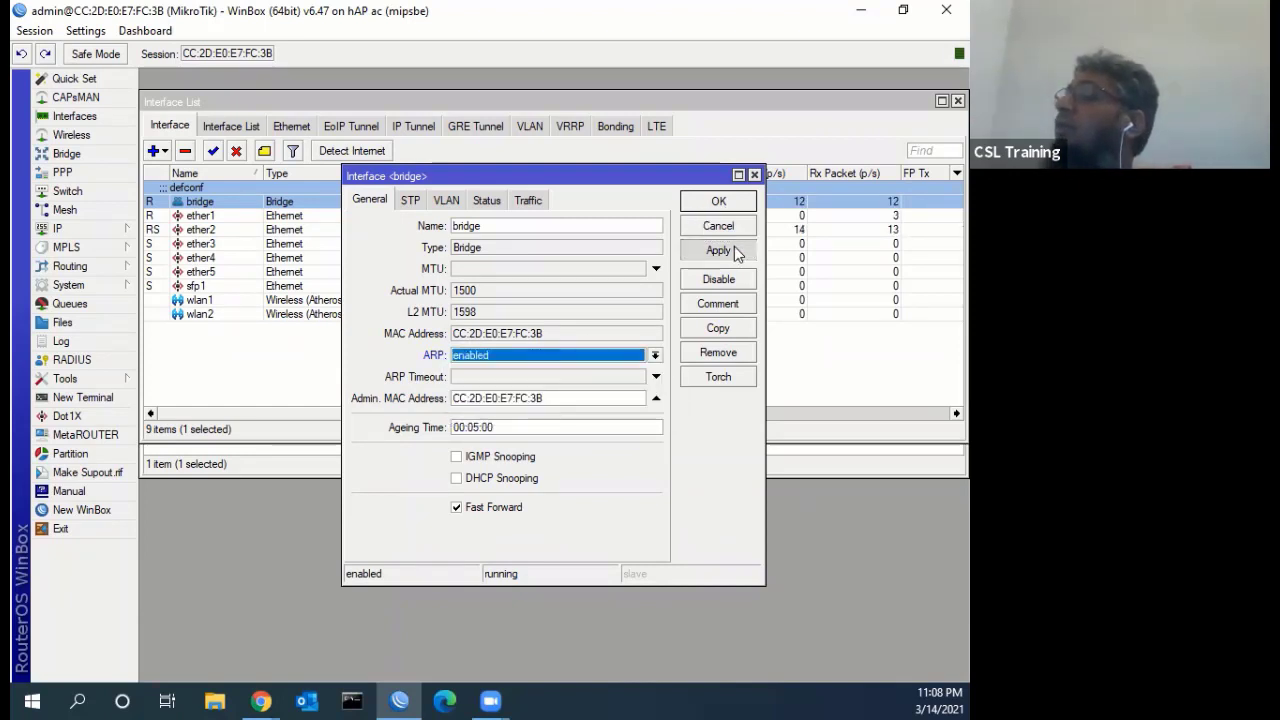
left_click(733, 251)
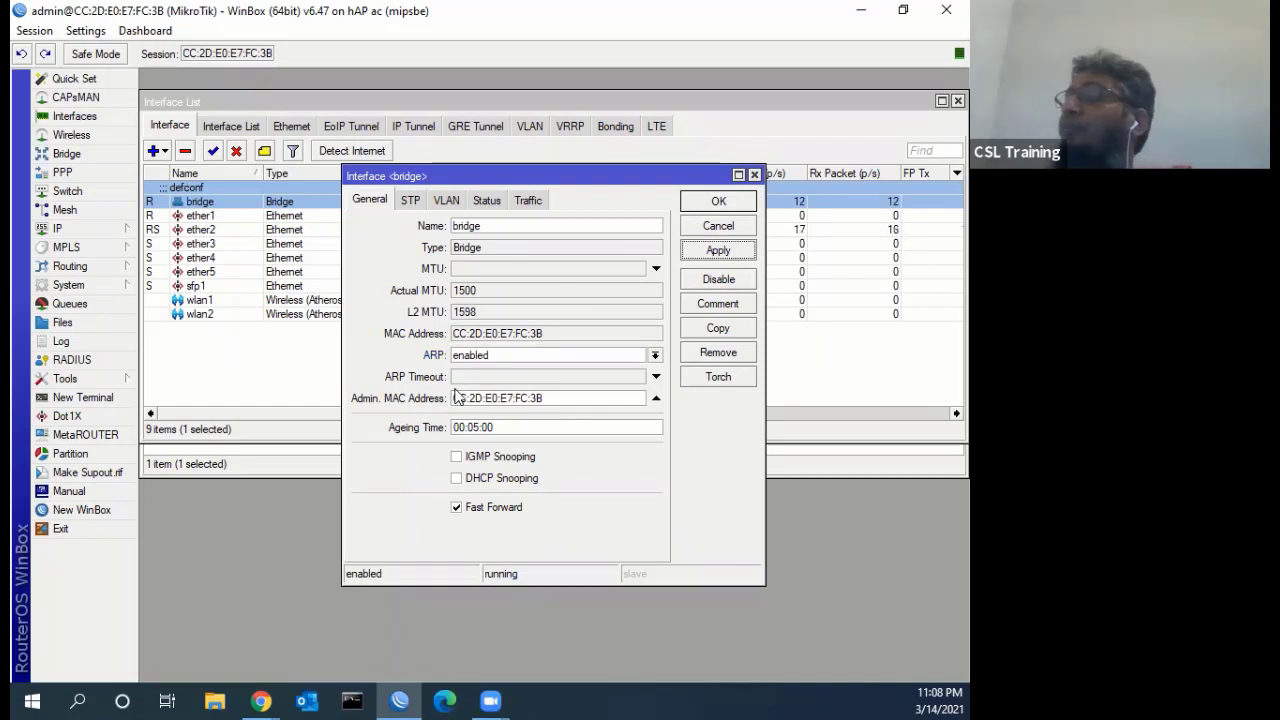
left_click(709, 201)
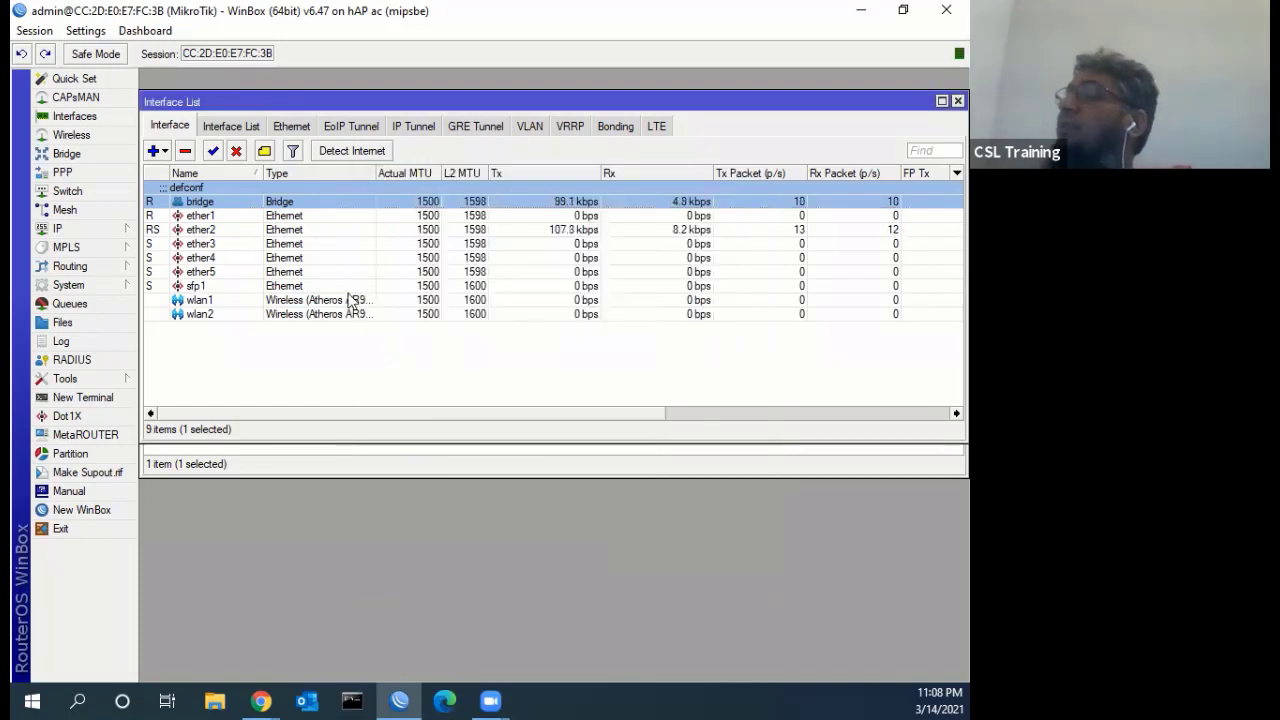
left_click(87, 179)
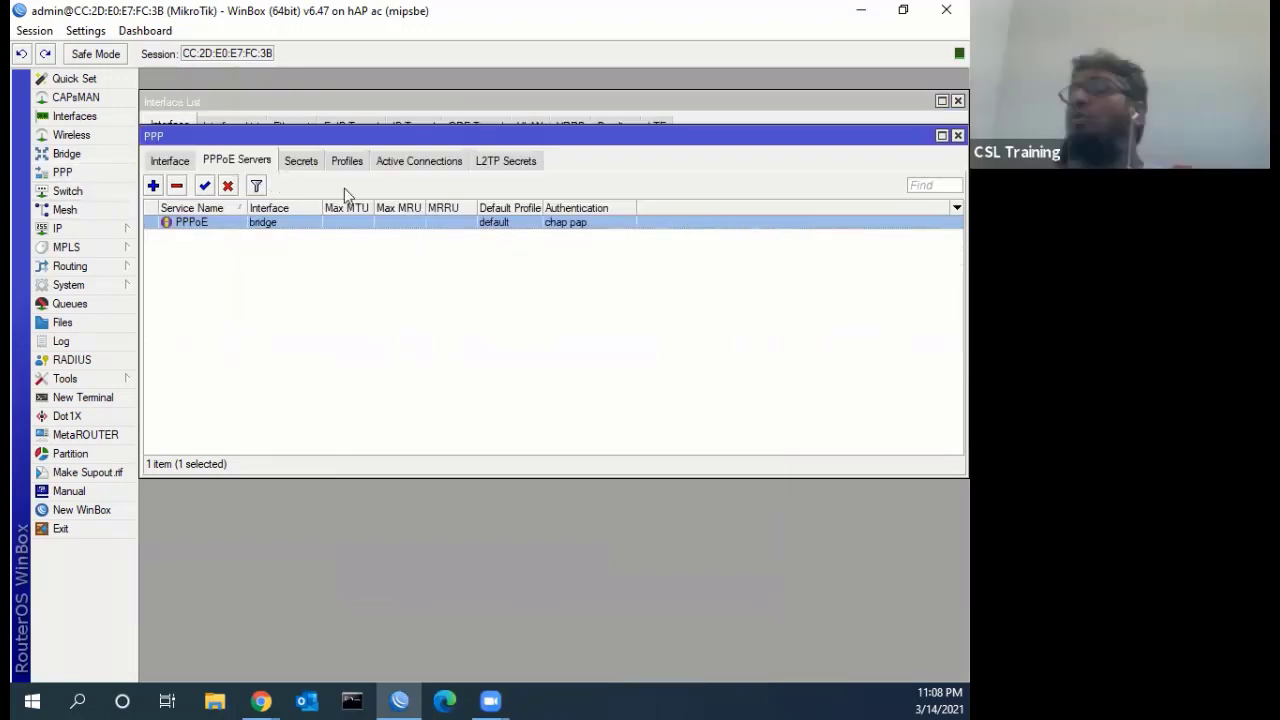
View the PPP Secrets tab, then bring Command Prompt up and position it over WinBox
left_click(301, 165)
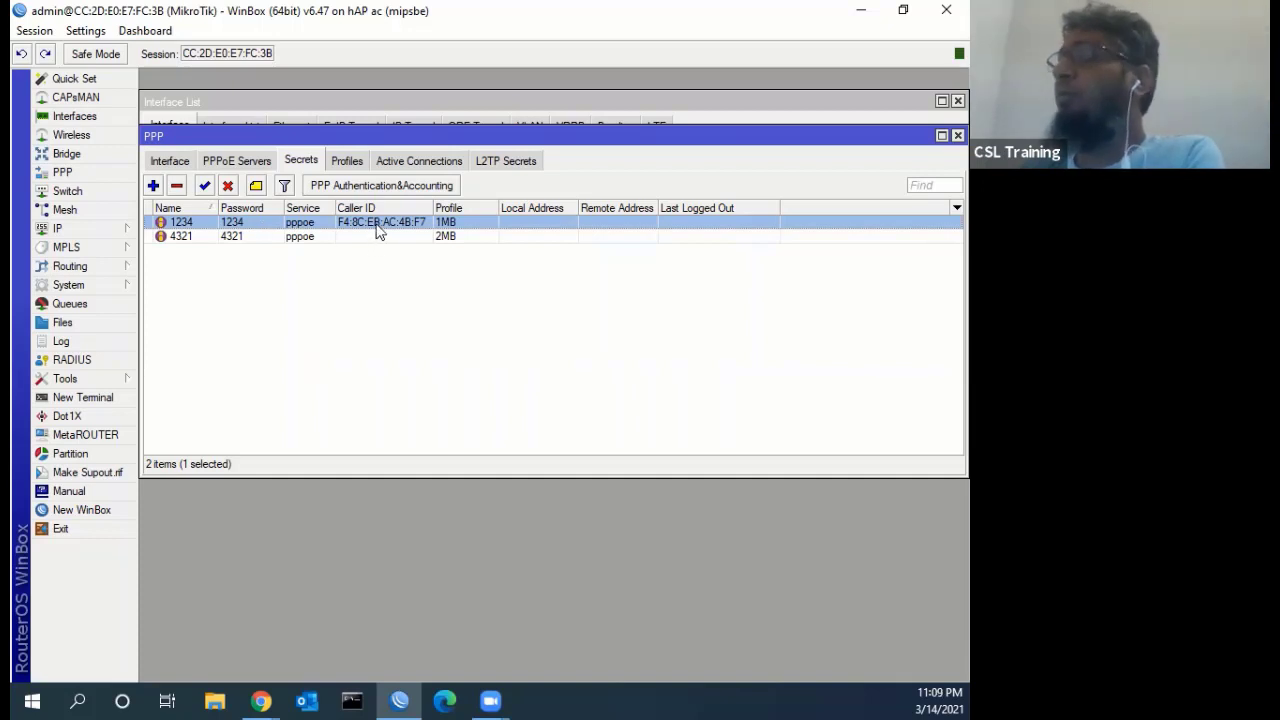
left_click(353, 700)
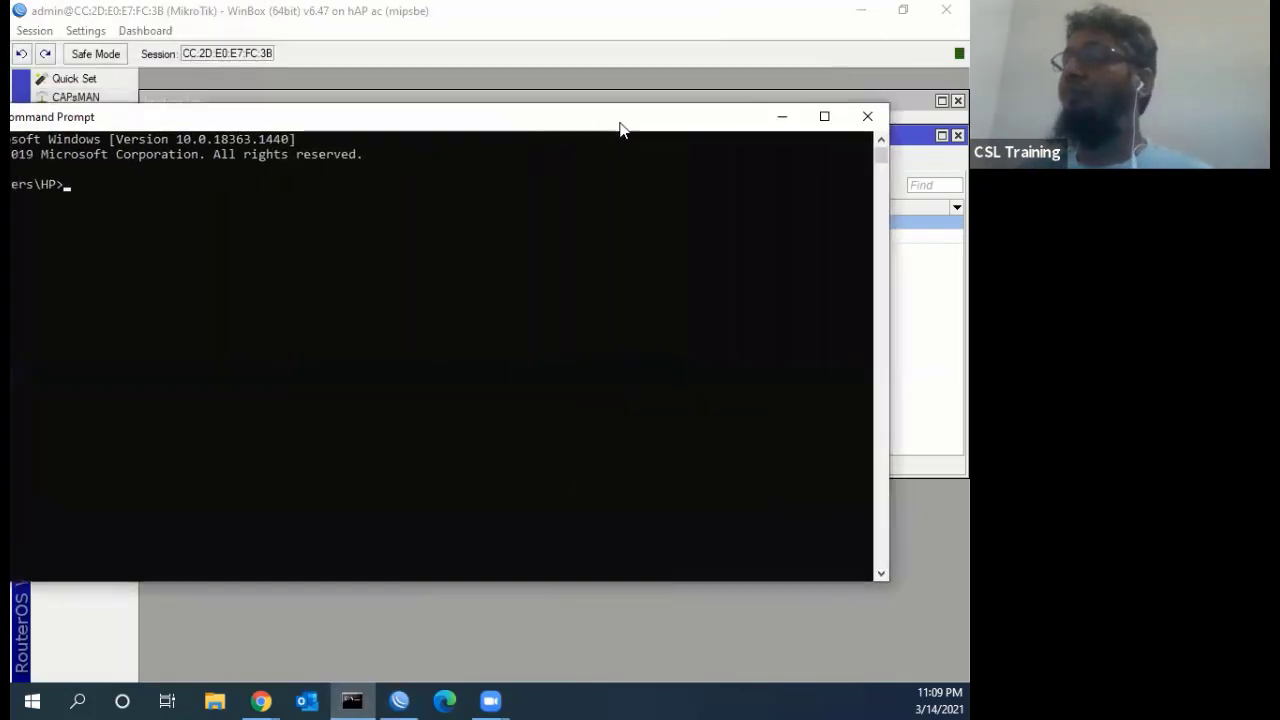
left_click_drag(620, 126, 645, 140)
Run ipconfig and scroll through the listed network adapters
type("ip")
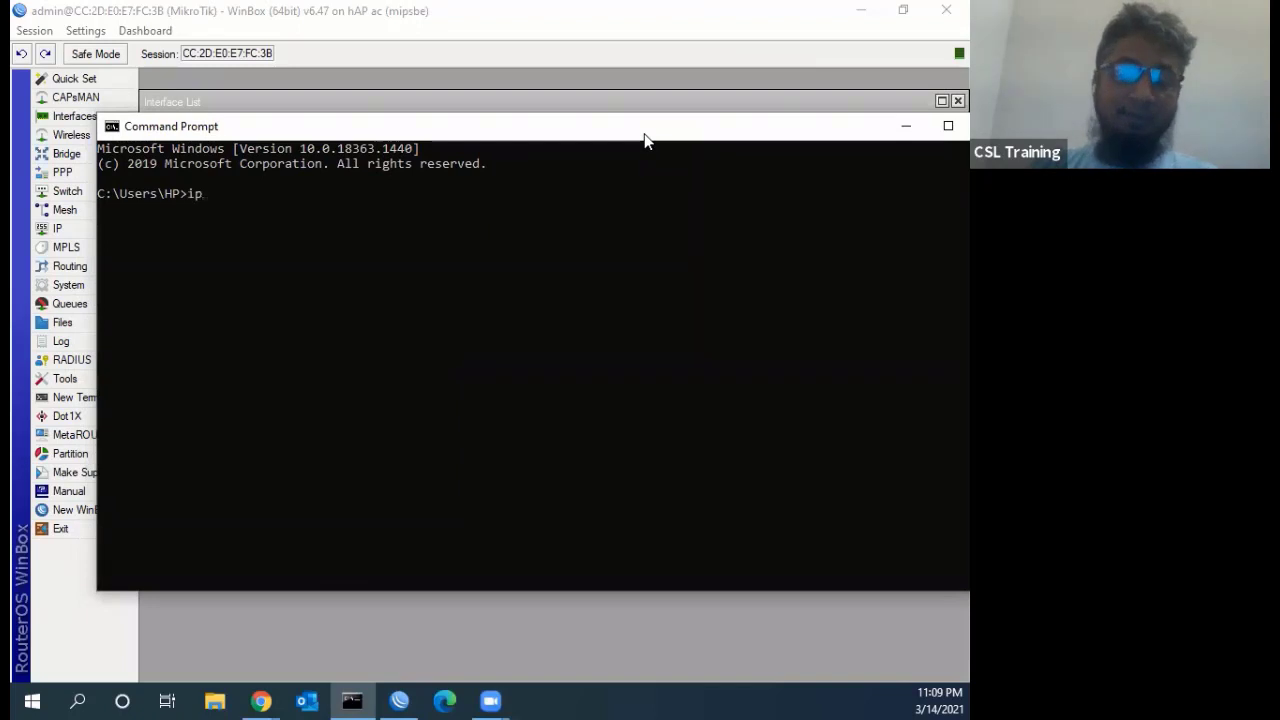
type("config")
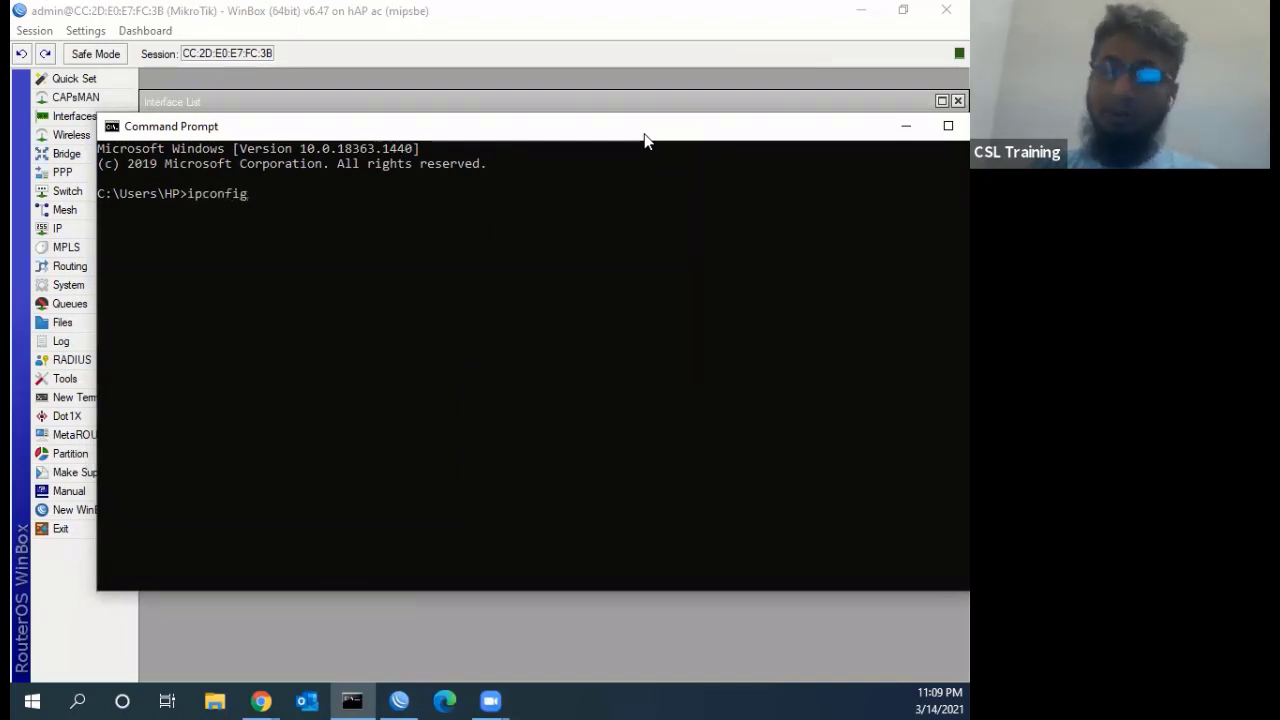
key("Return")
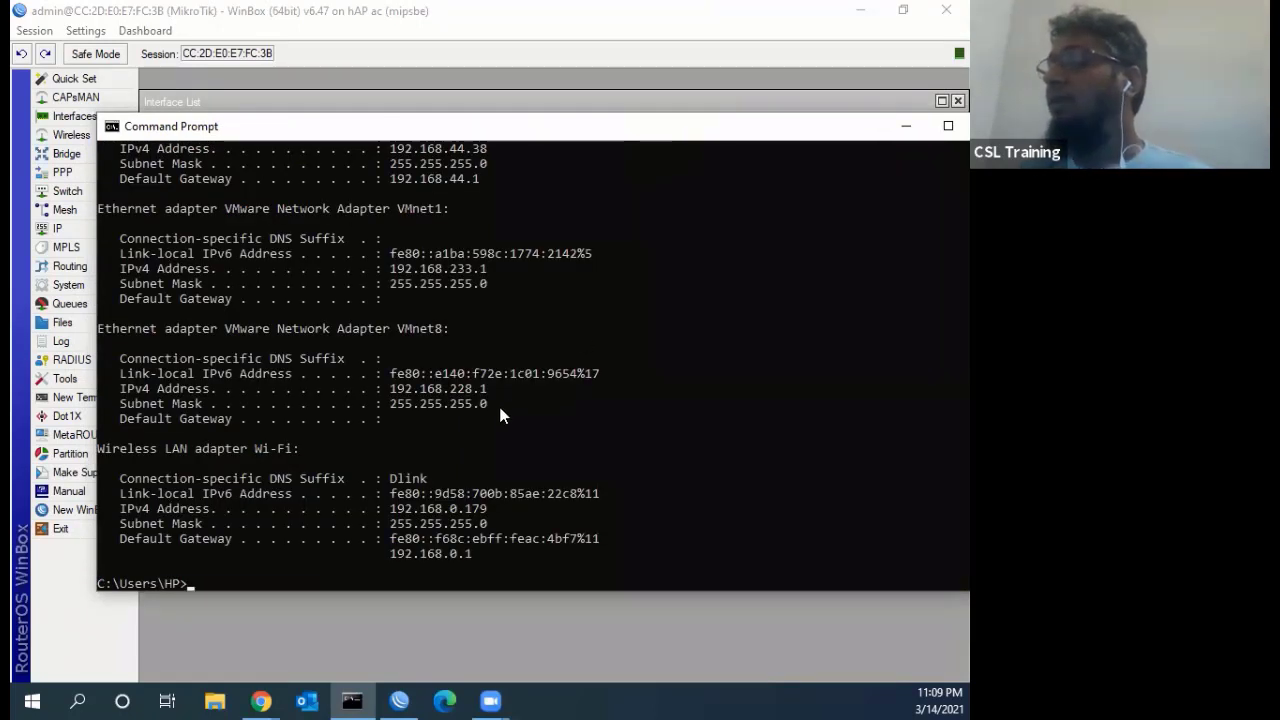
scroll(500, 410, "up", 2)
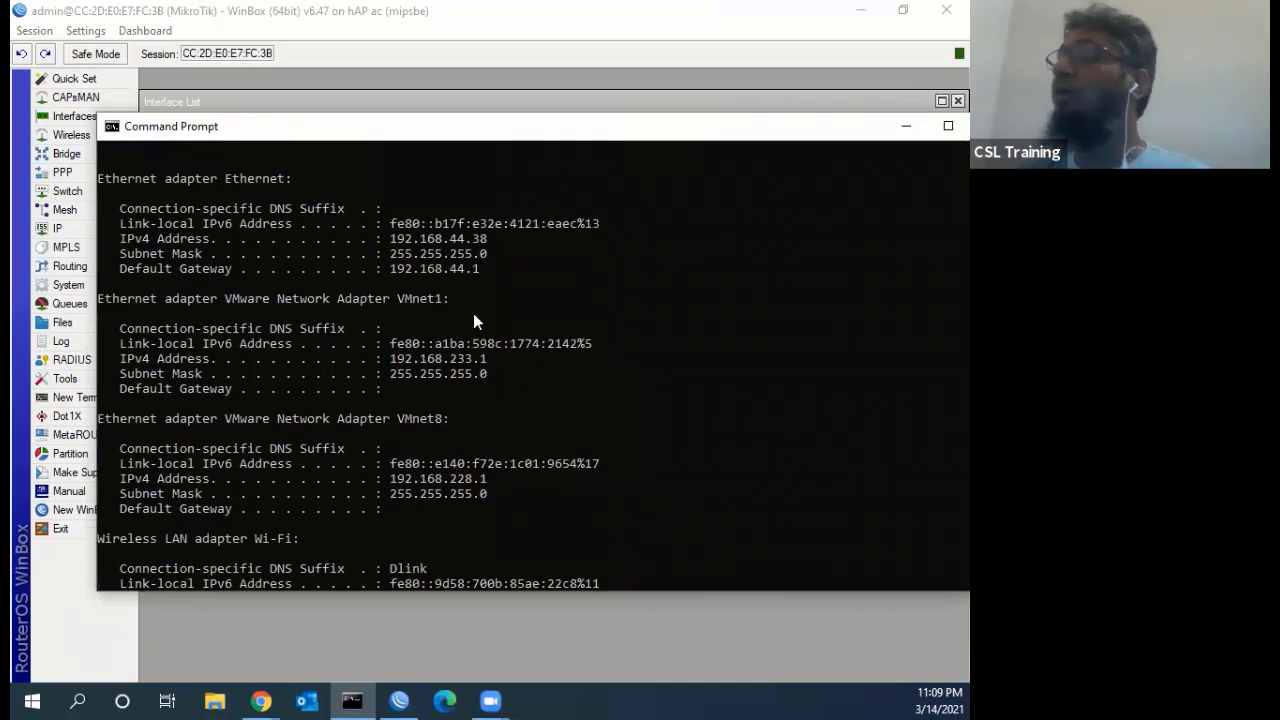
scroll(183, 322, "up", 2)
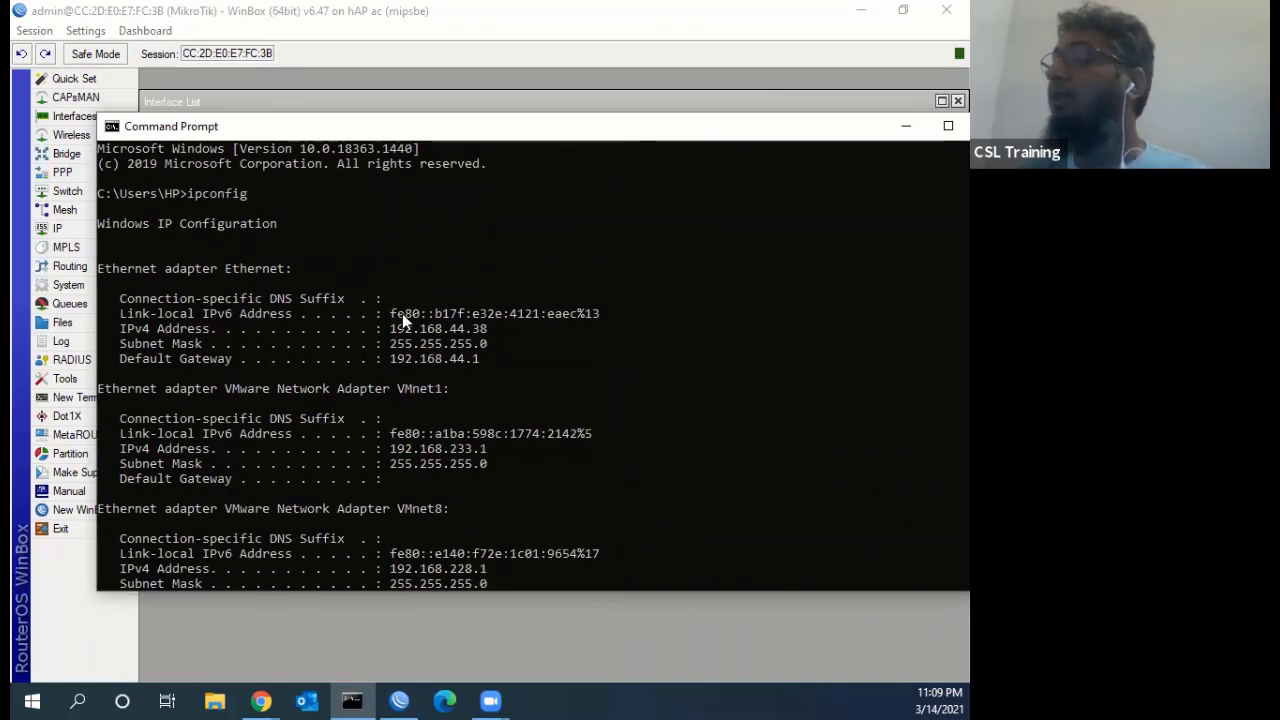
scroll(397, 321, "down", 2)
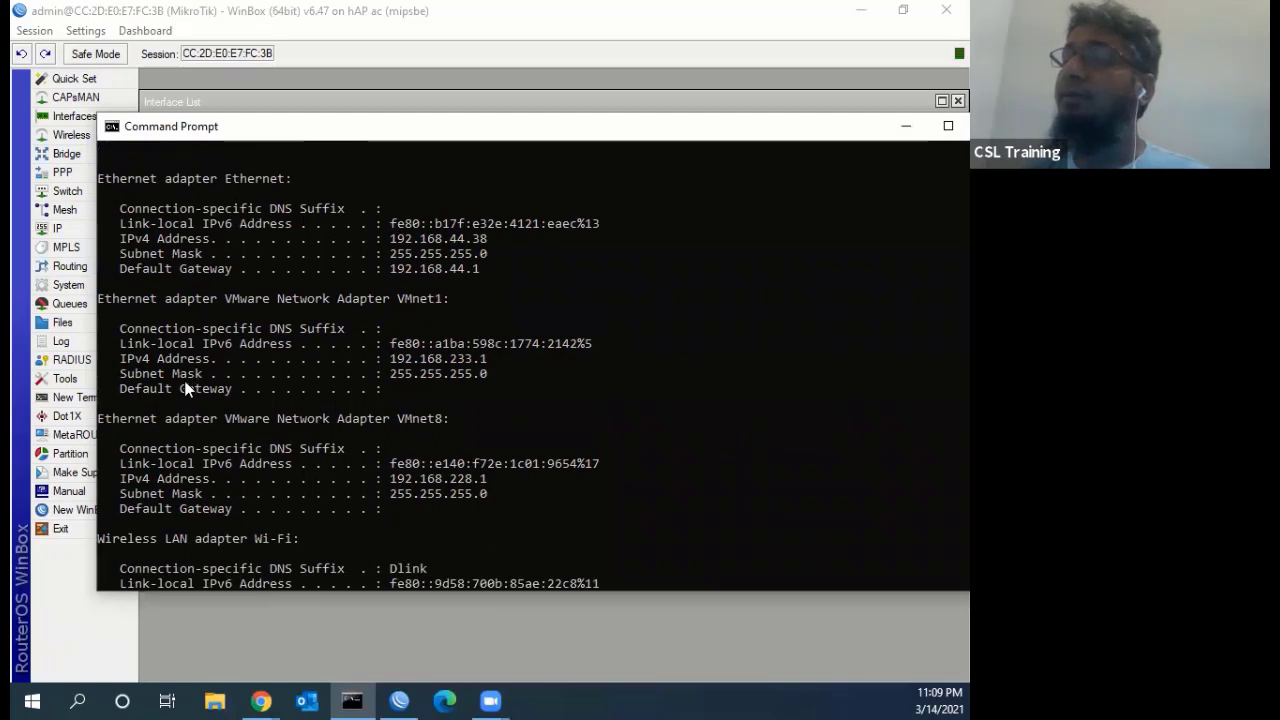
scroll(353, 358, "down", 3)
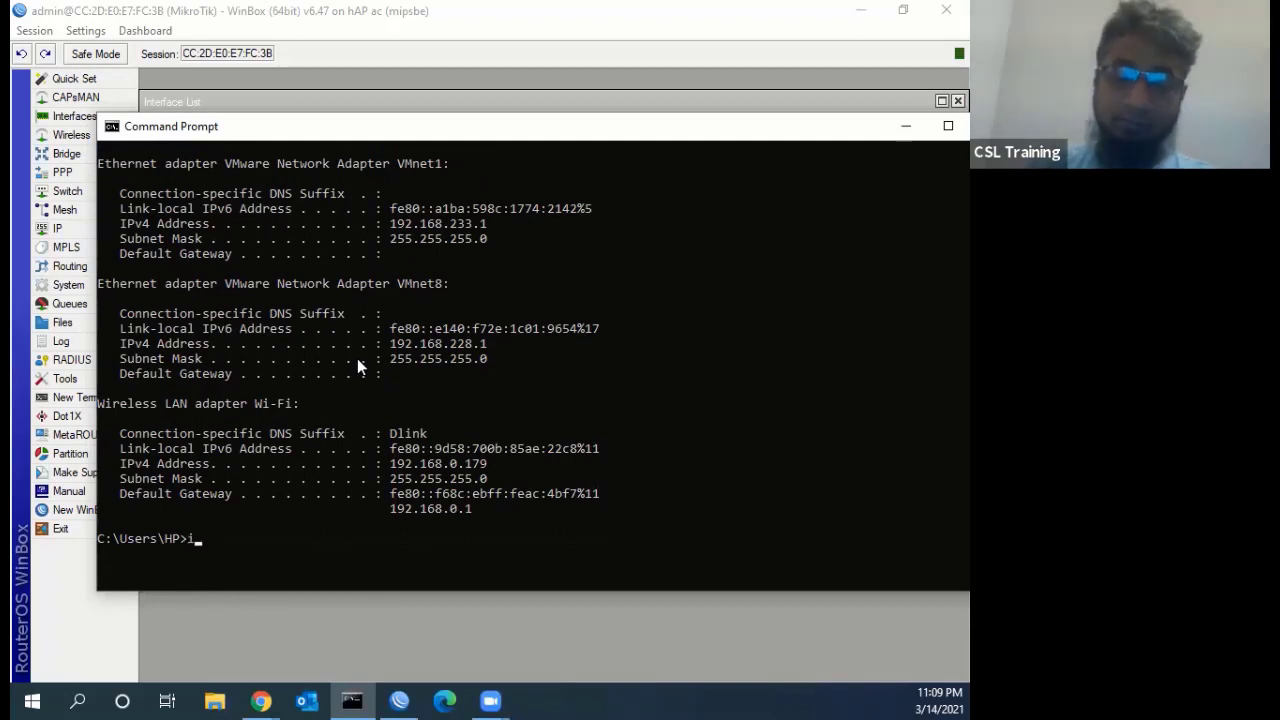
Run ipconfig /all, highlight the Ethernet adapter's physical address, and return to WinBox
type("ipconfig")
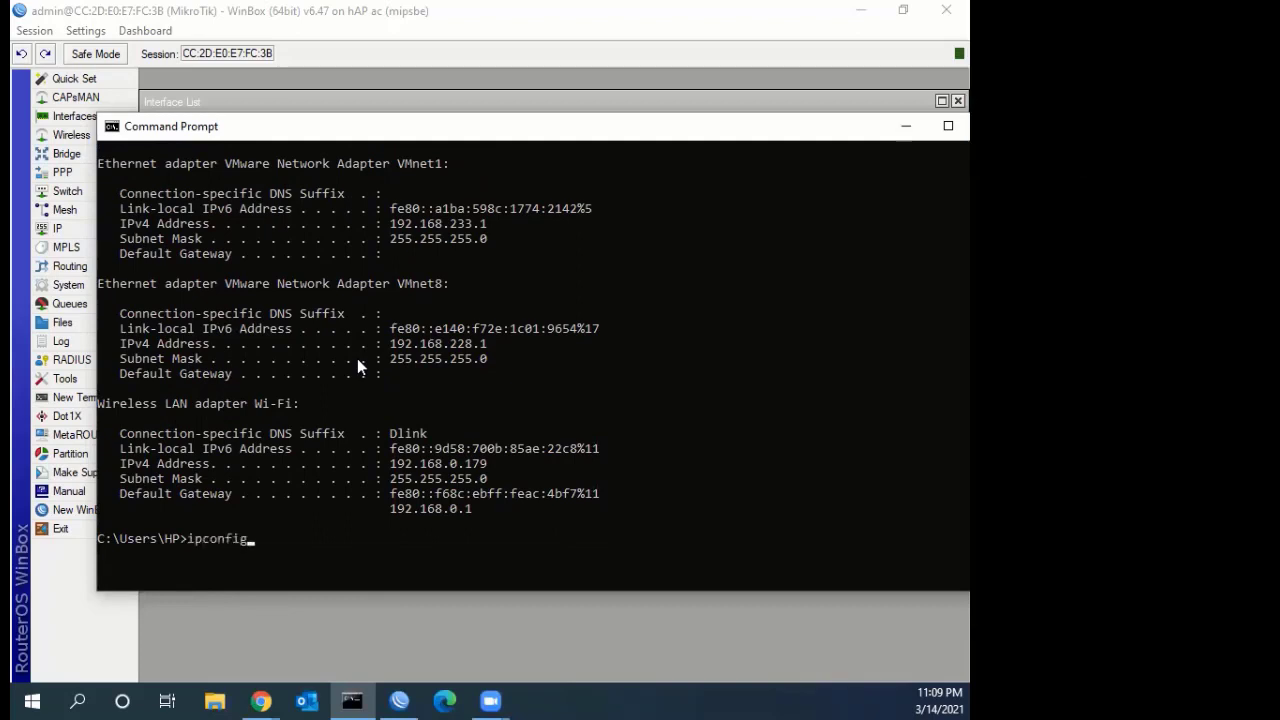
type("/all")
key("Return")
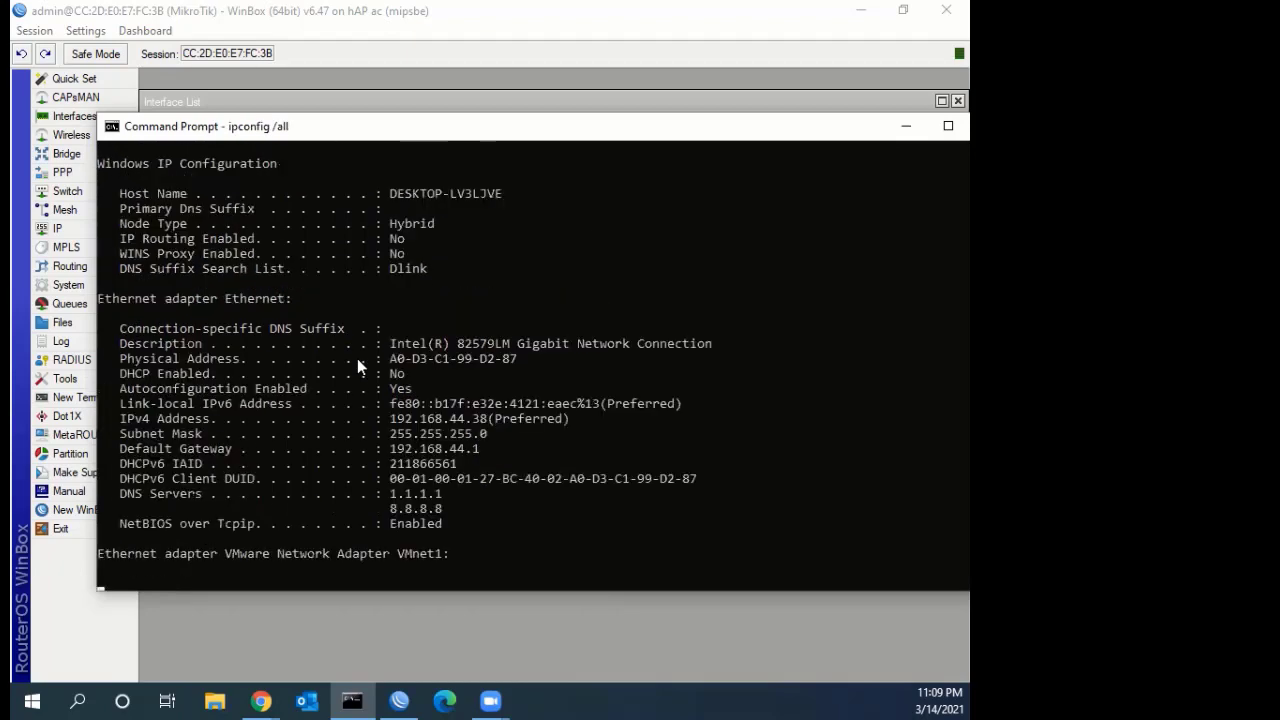
scroll(501, 420, "up", 11)
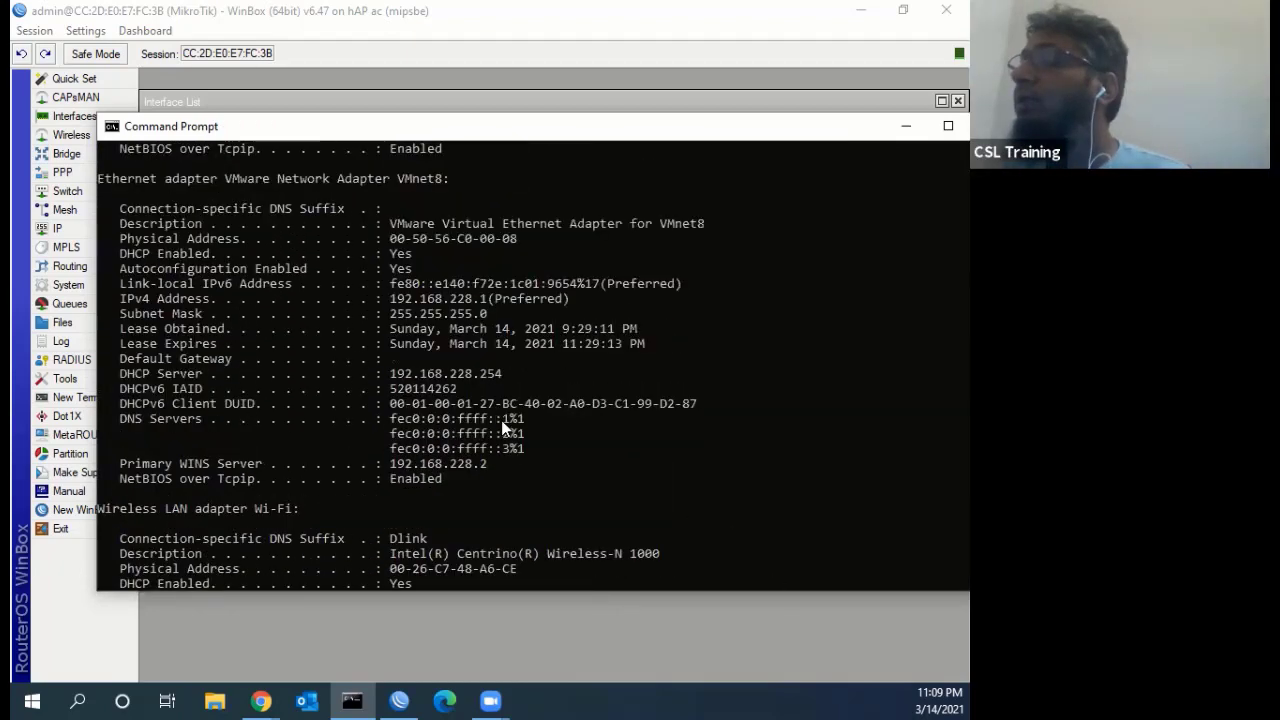
scroll(261, 251, "up", 7)
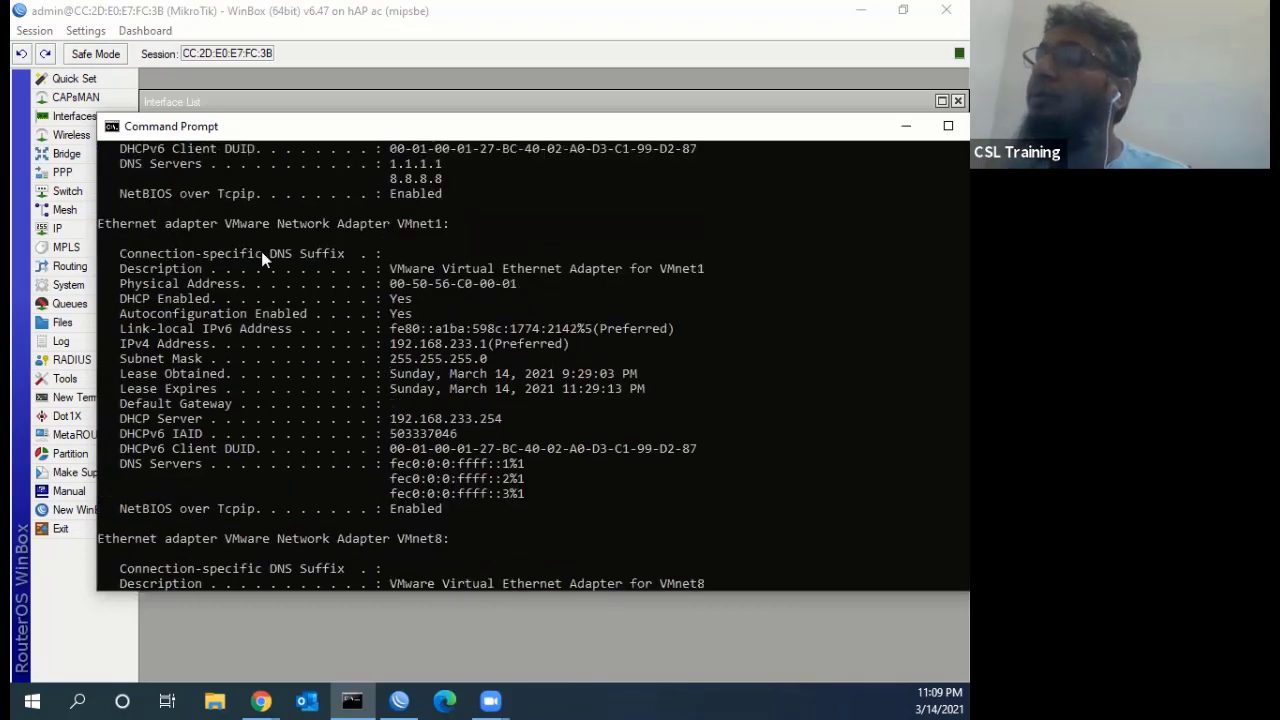
scroll(220, 280, "up", 3)
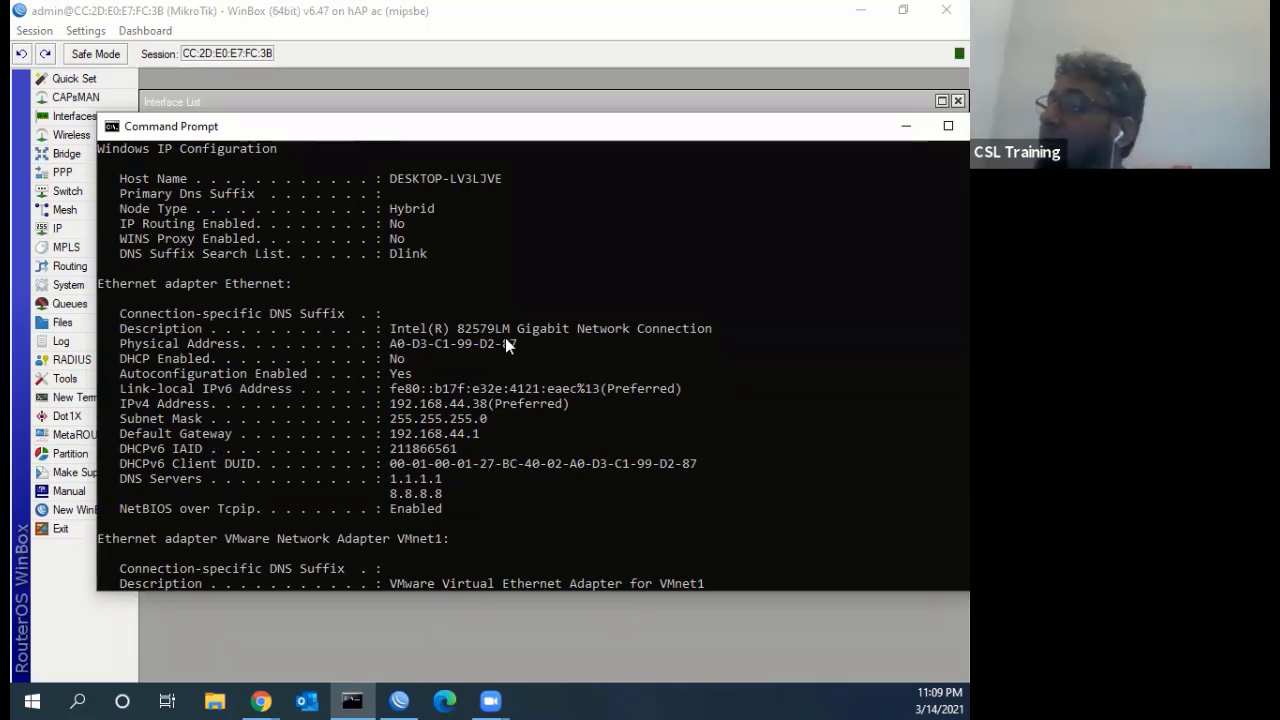
left_click_drag(521, 345, 392, 350)
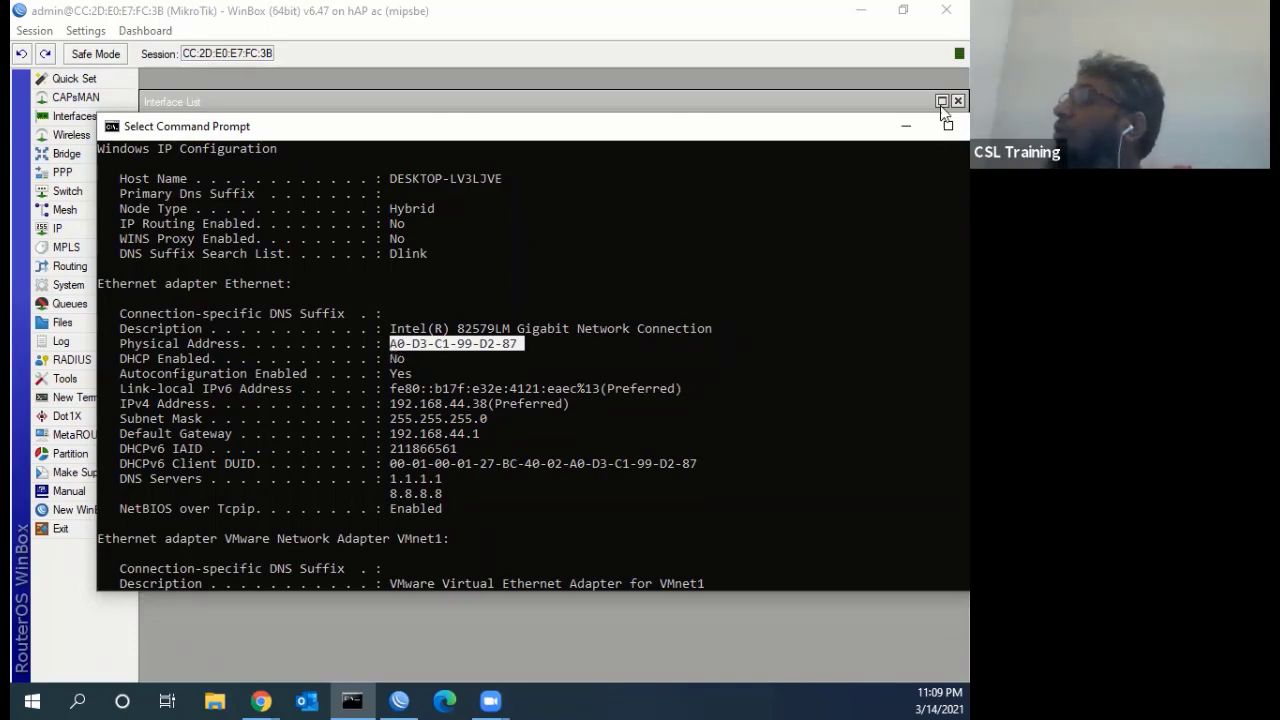
left_click_drag(892, 127, 840, 139)
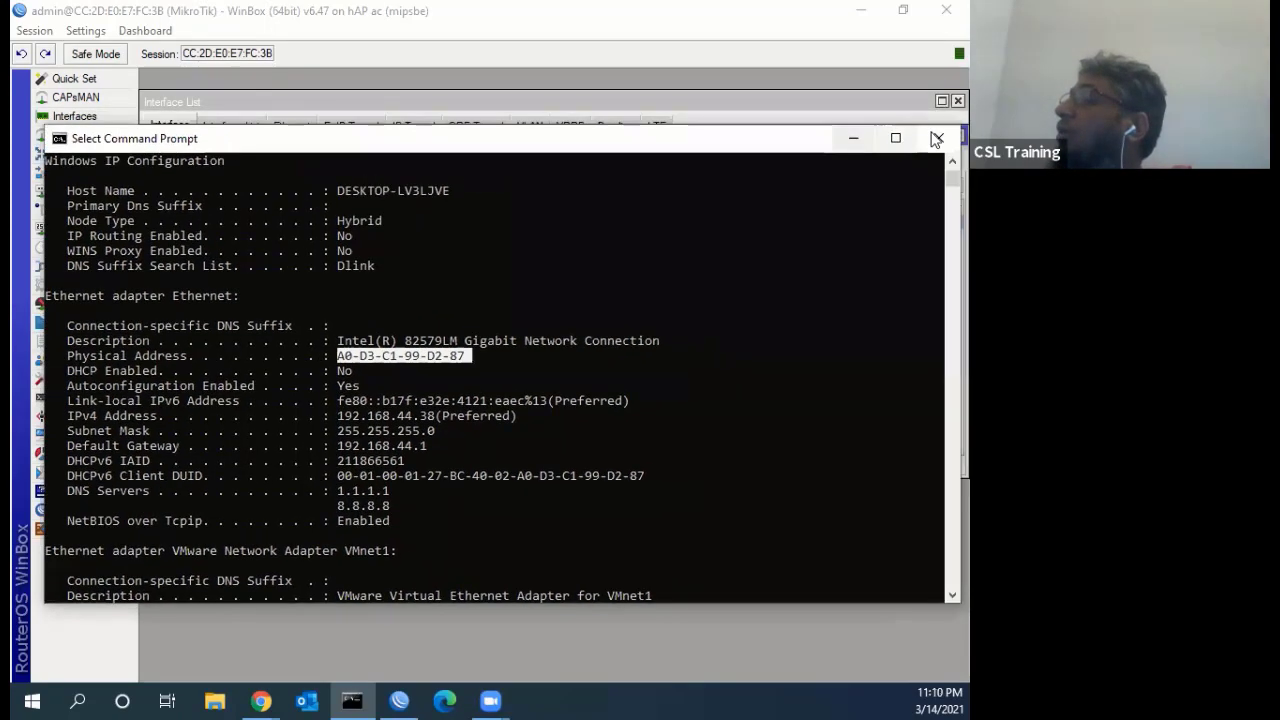
key("alt+Tab")
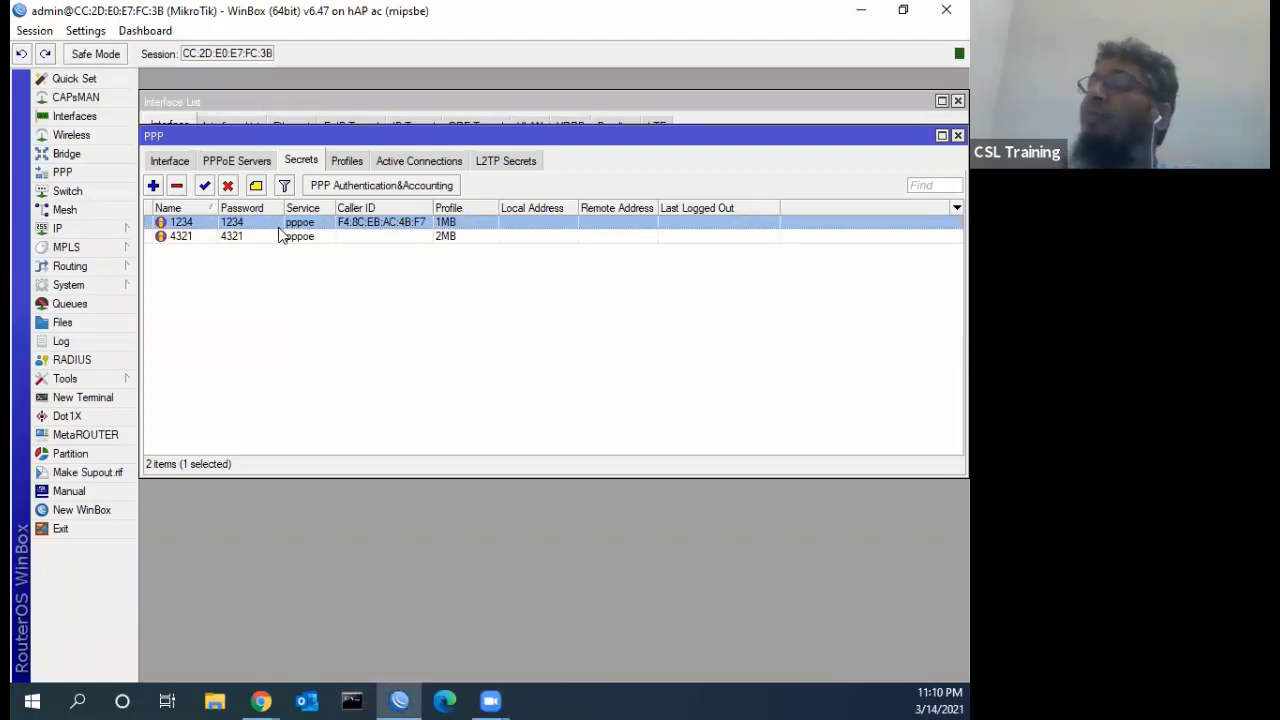
Check active PPP connections and view the 192.168.0.1 ARP entry's MAC address
left_click(382, 166)
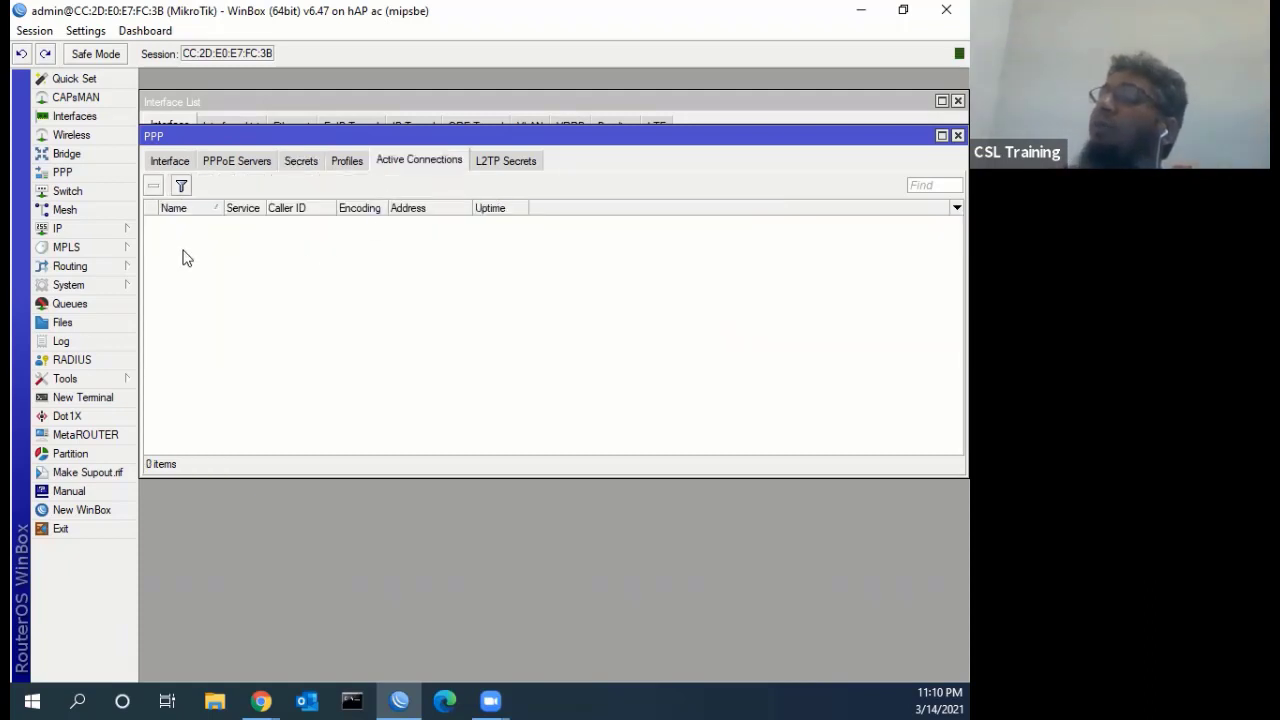
left_click(62, 228)
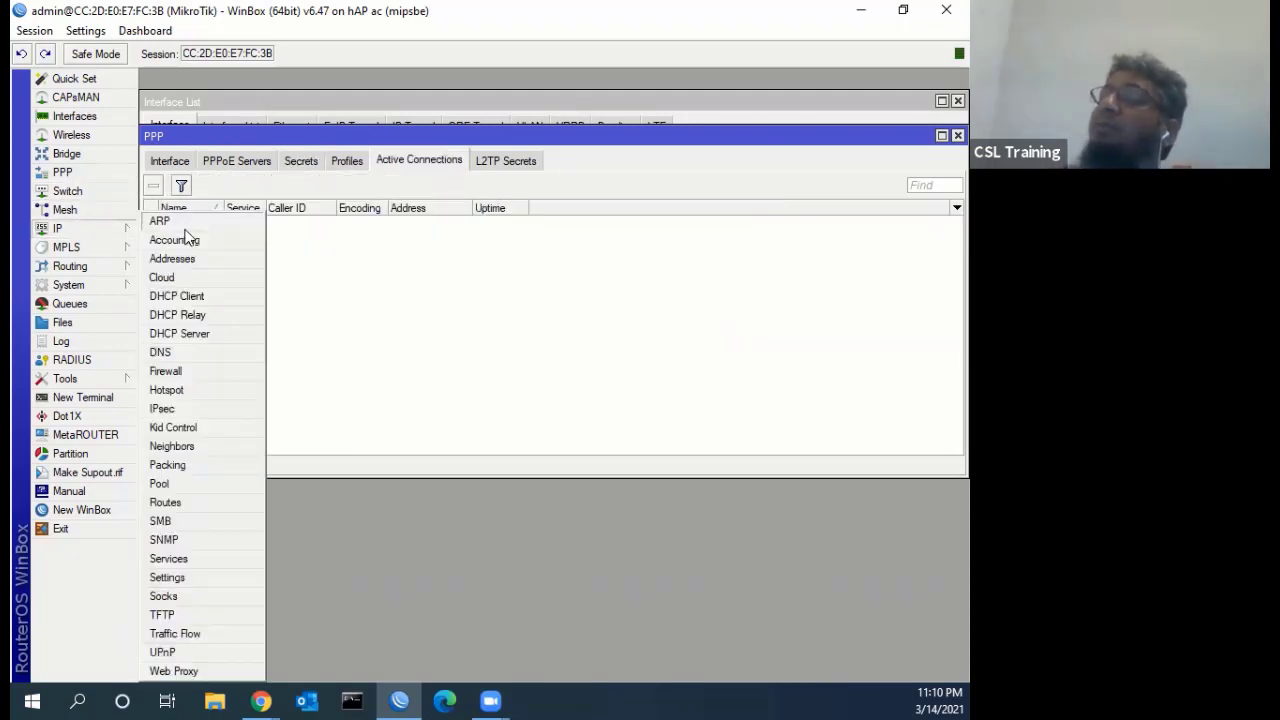
left_click(172, 221)
double_click(552, 284)
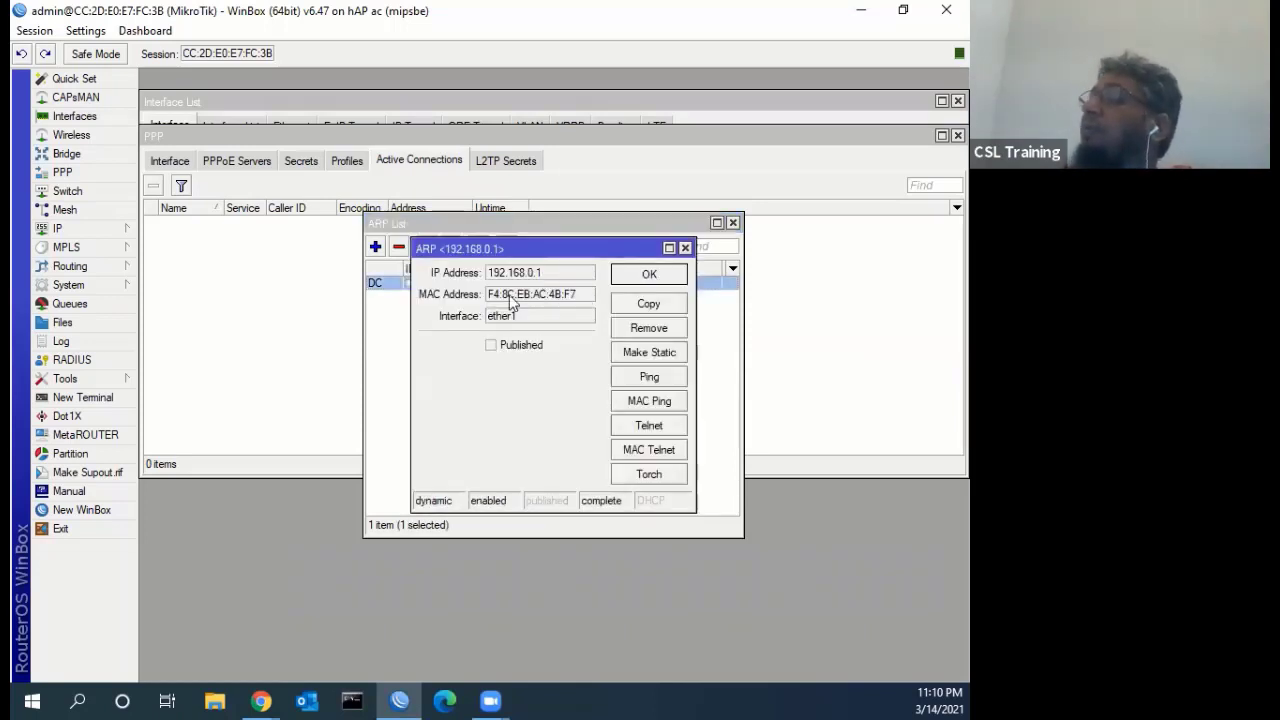
left_click(685, 248)
left_click(733, 222)
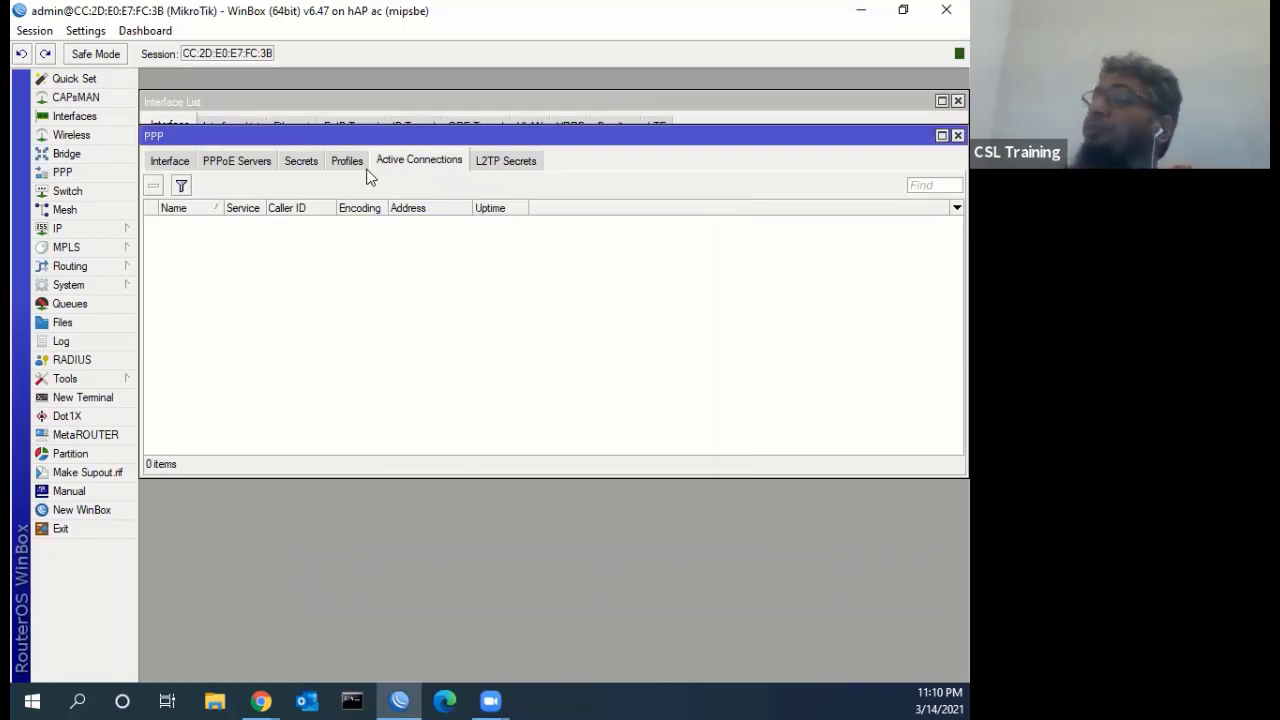
Compare secret 1234's Caller ID MAC, close it unchanged, and bring the Interface List forward
left_click(311, 165)
left_click(291, 223)
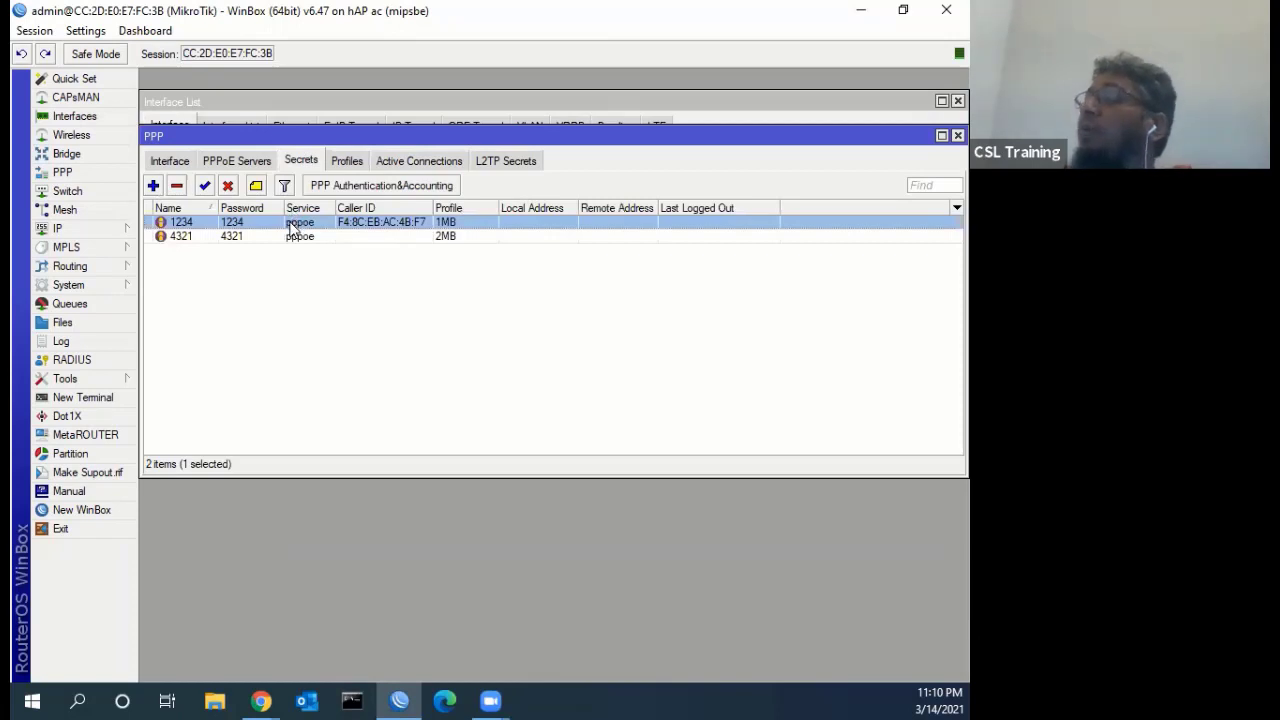
double_click(291, 225)
left_click_drag(572, 315, 414, 320)
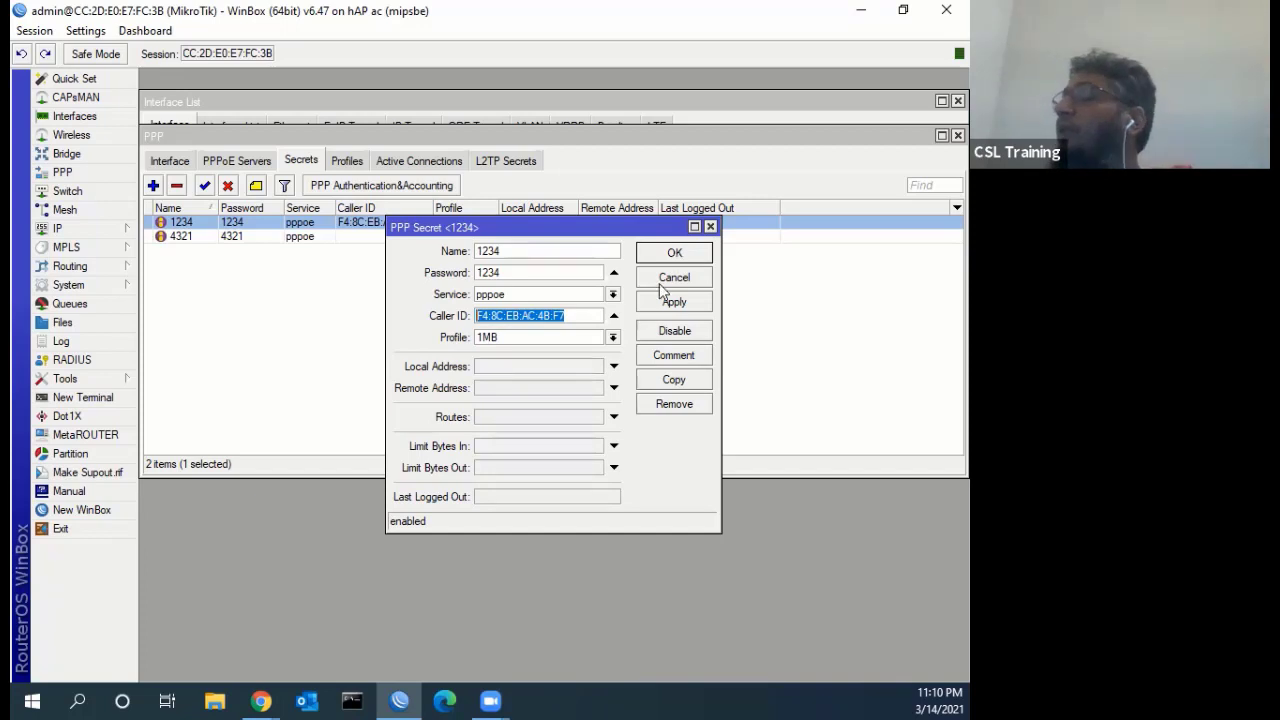
key("Escape")
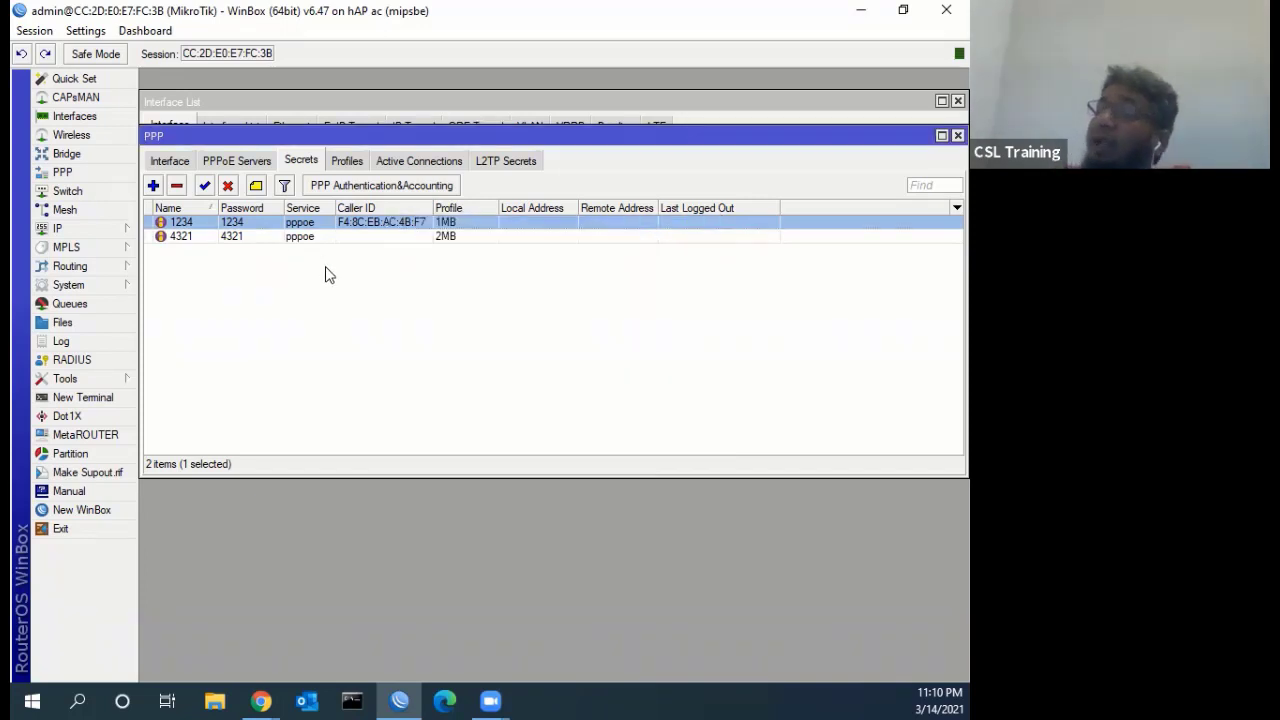
left_click(180, 103)
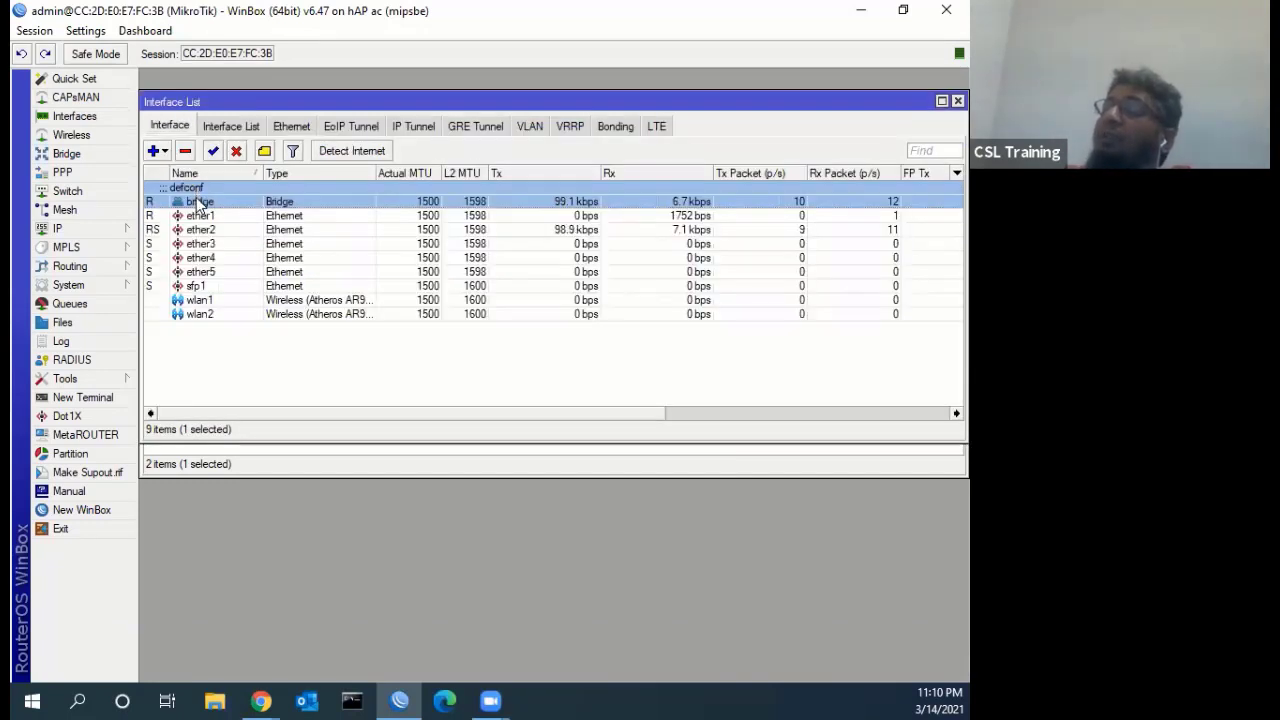
Choose reply-only ARP mode on the bridge, then close its settings discarding the change
double_click(199, 203)
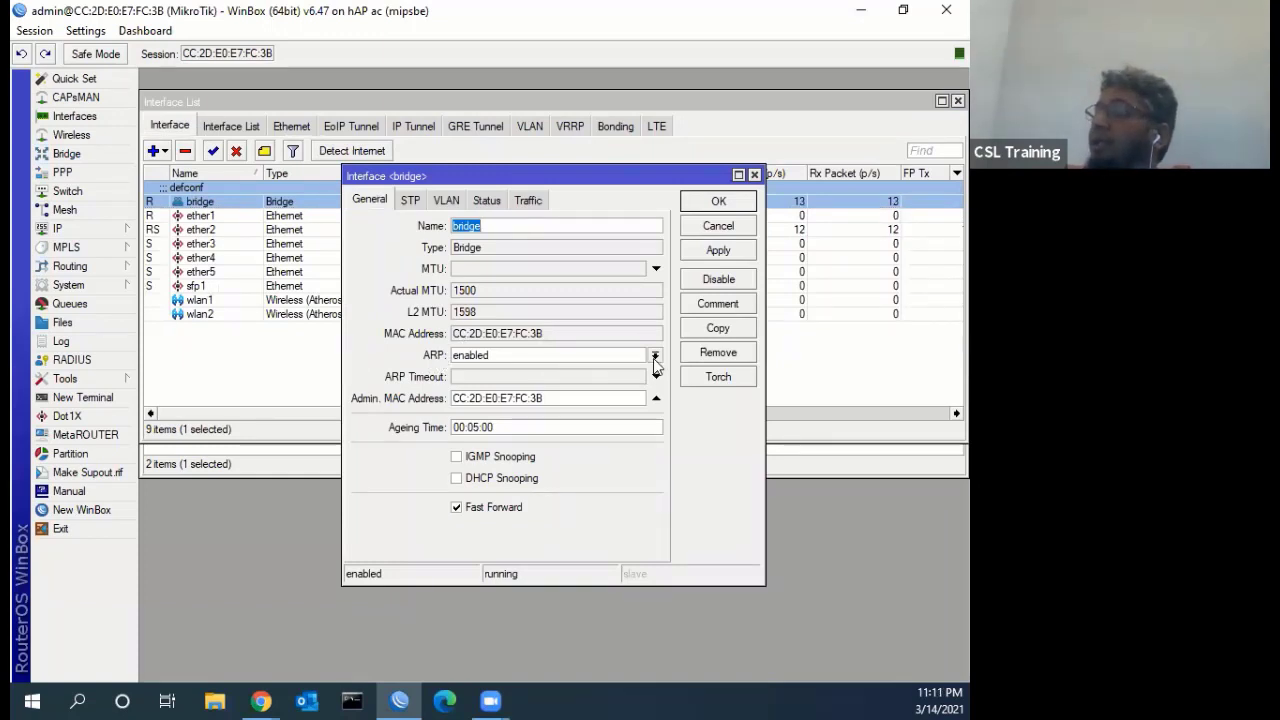
left_click(655, 357)
left_click(550, 423)
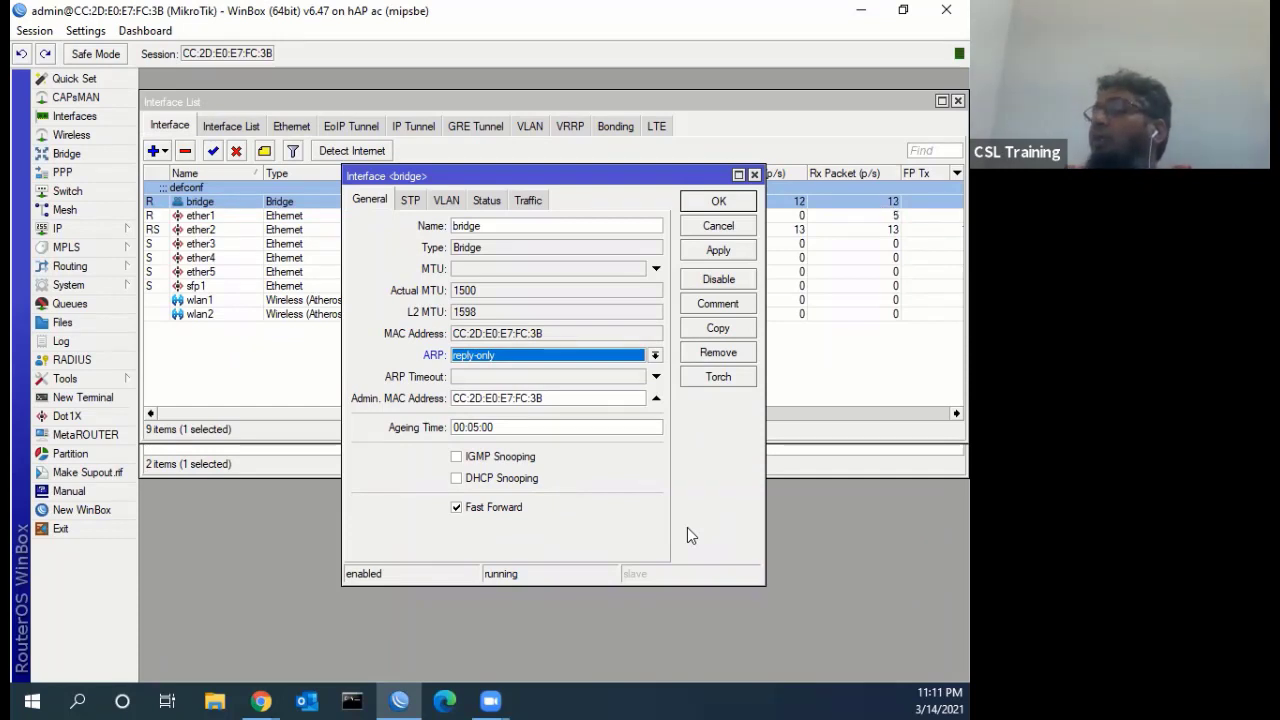
left_click(710, 229)
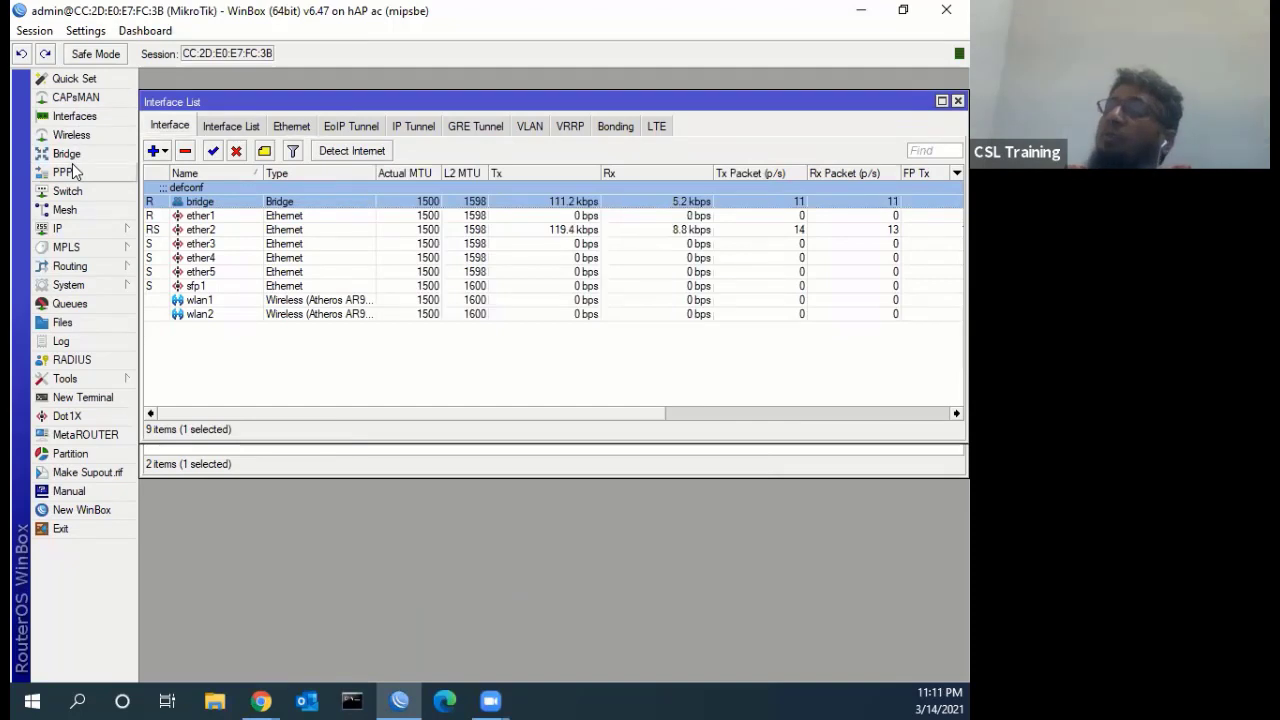
Review the PPP user secrets, close the PPP window, and switch to Chrome
left_click(66, 172)
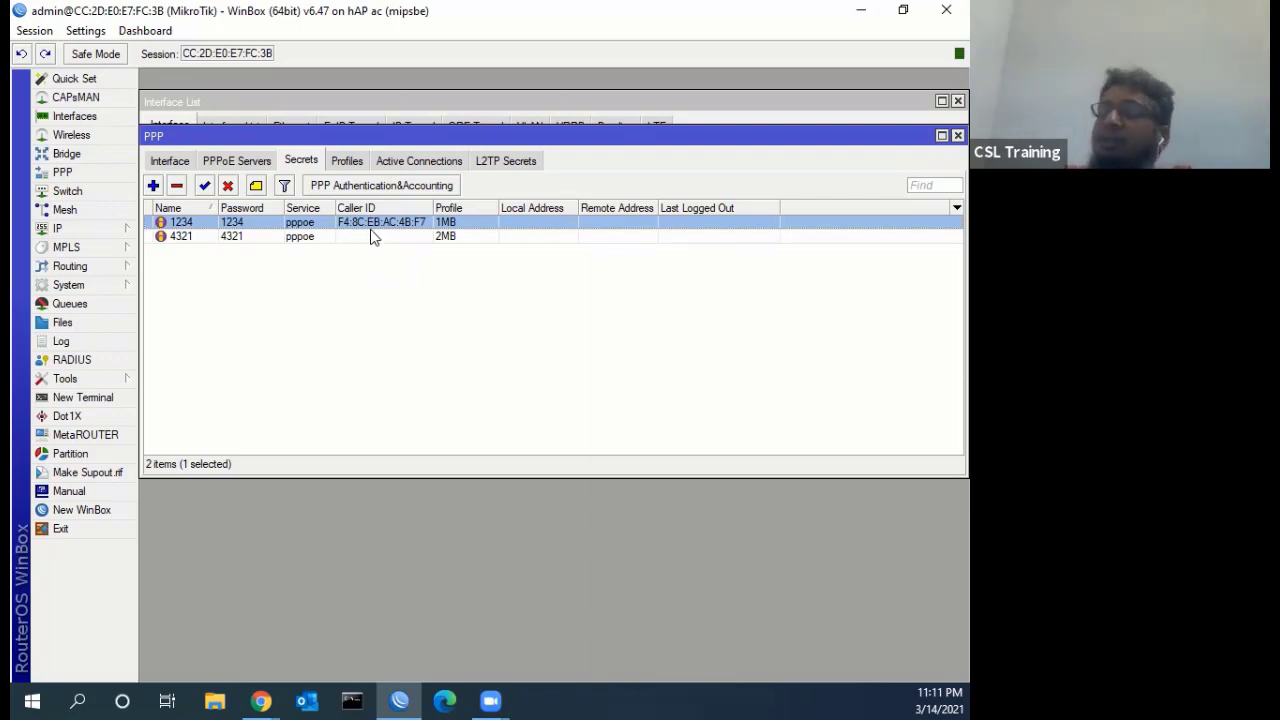
left_click(940, 135)
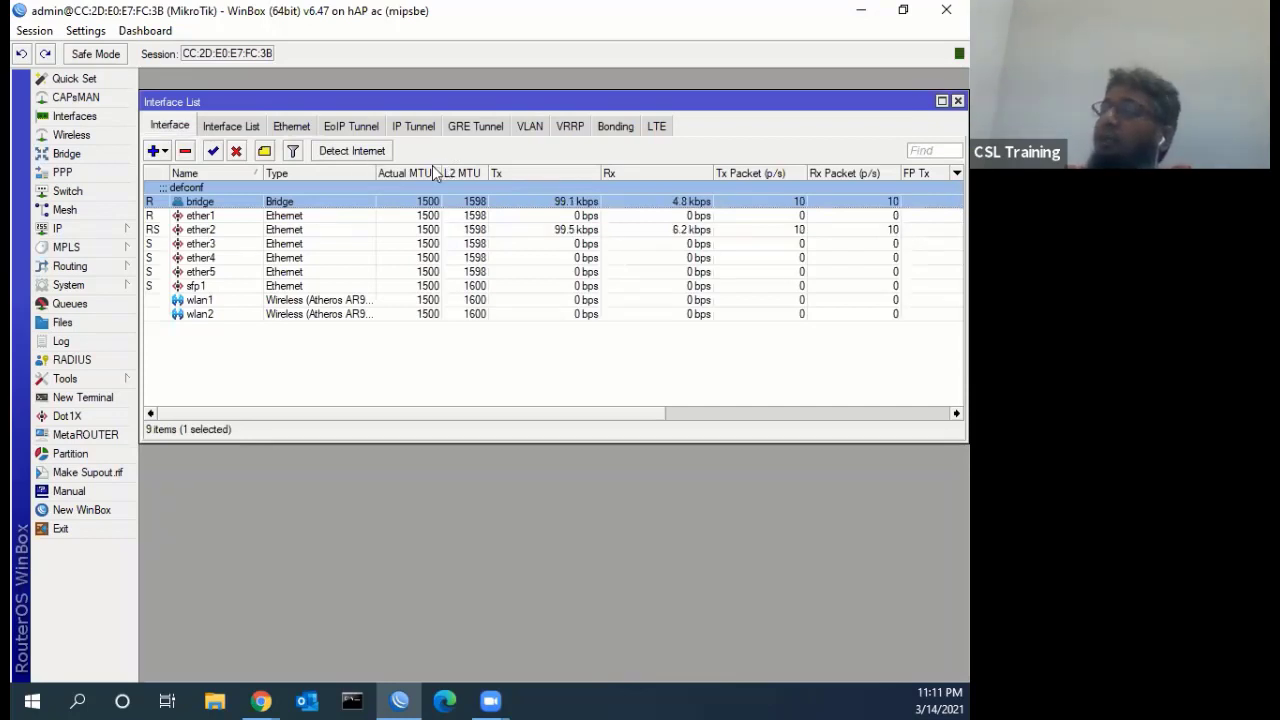
left_click(261, 700)
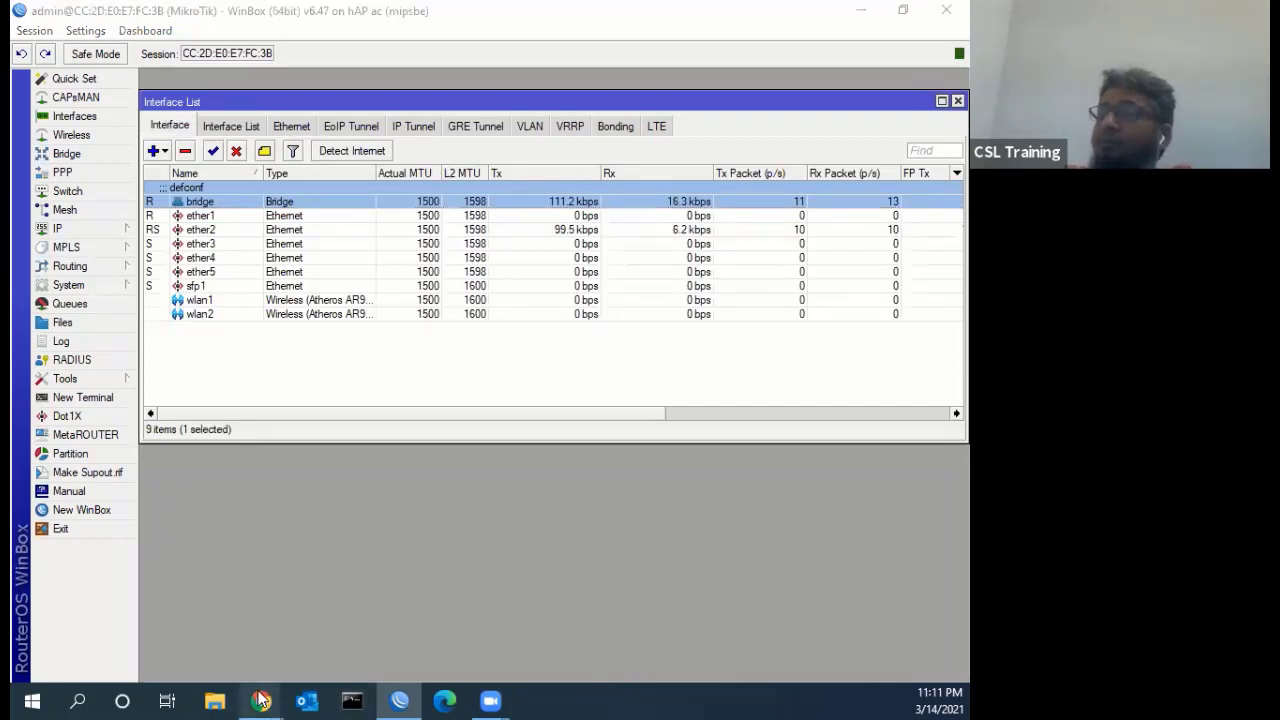
Bring Chrome forward on the CSL MikroTik Training page showing Module-08 PPPoE server Configuration
left_click(109, 634)
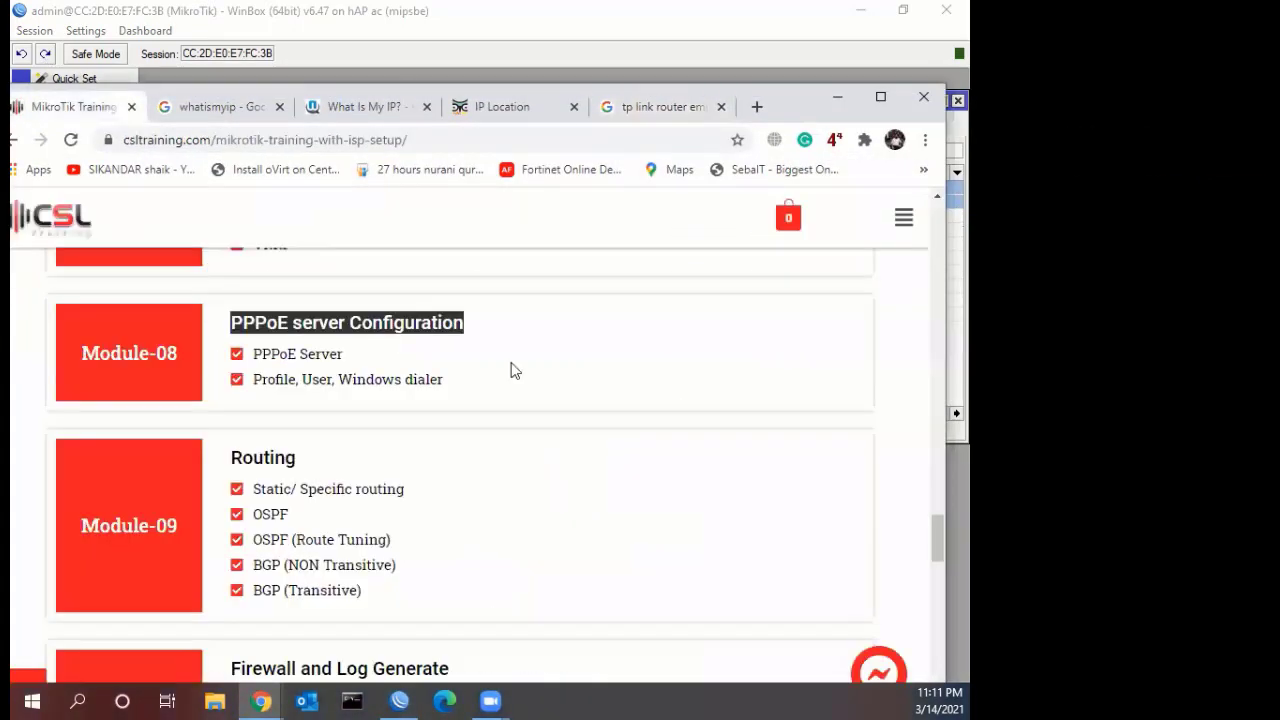
left_click(105, 107)
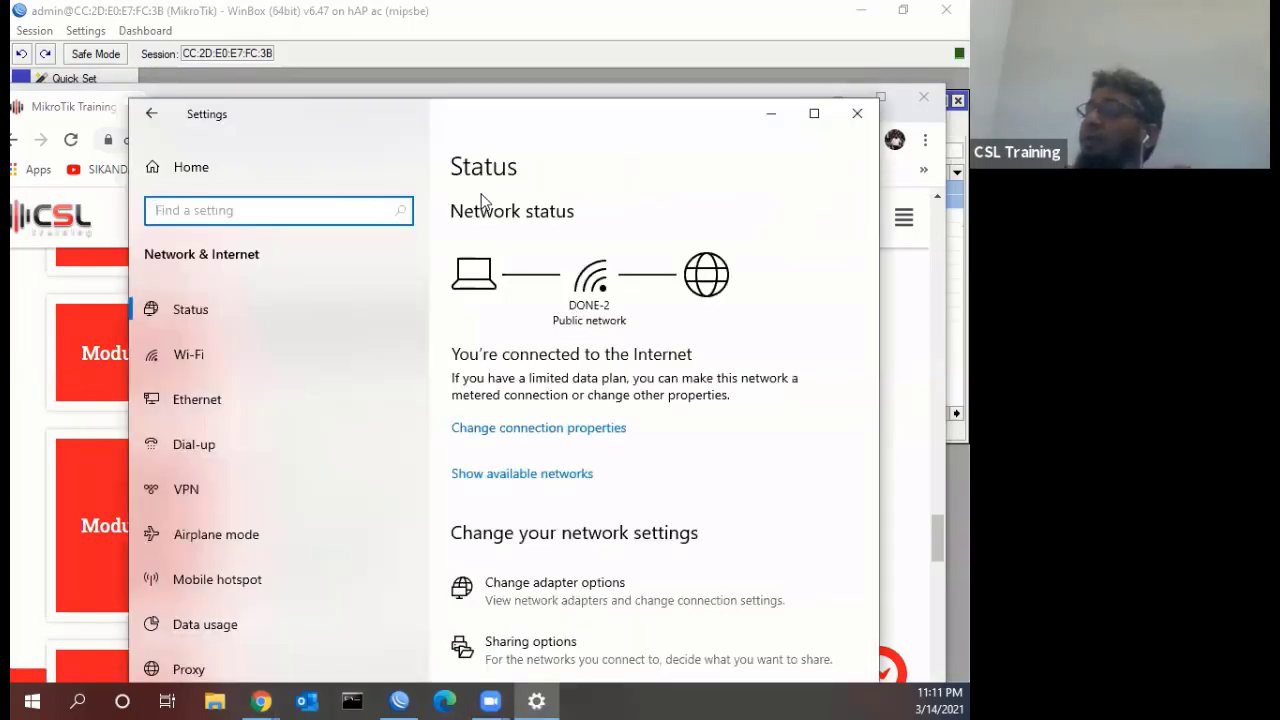
Go to the Dial-up page in Network & Internet and launch the 'Set up a new connection' wizard
left_click(238, 409)
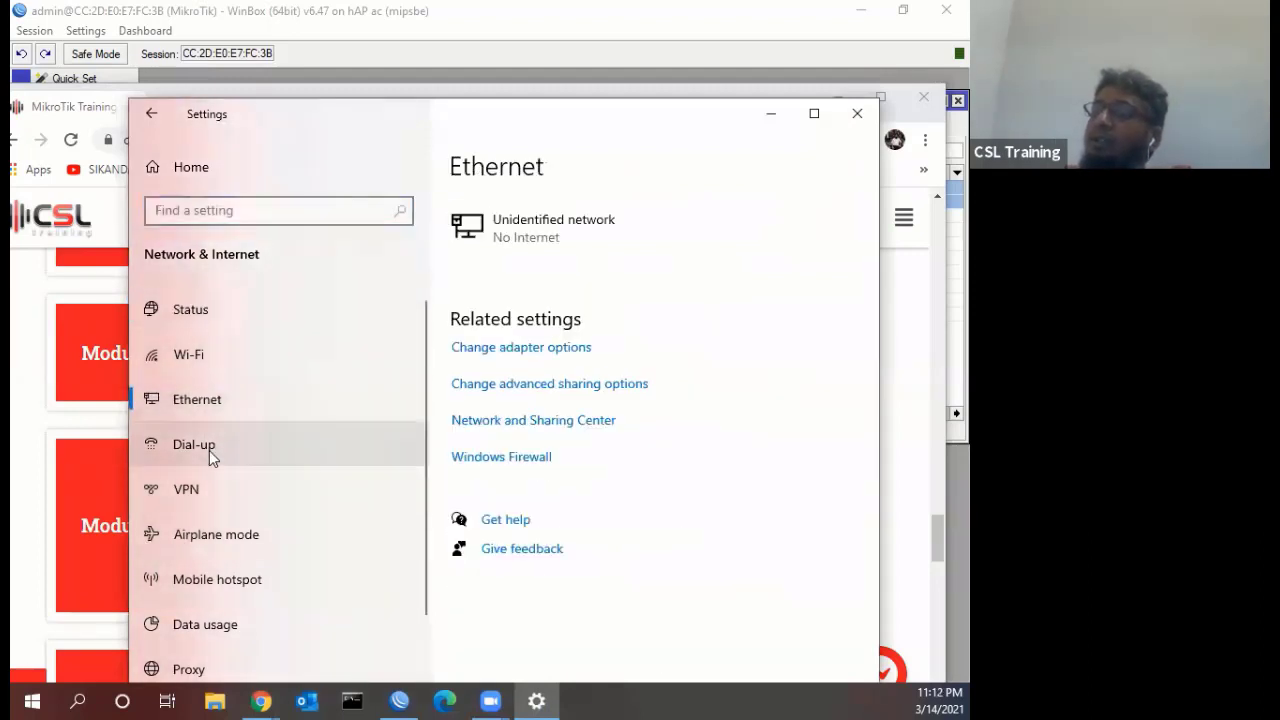
left_click(209, 450)
left_click(200, 492)
left_click(212, 530)
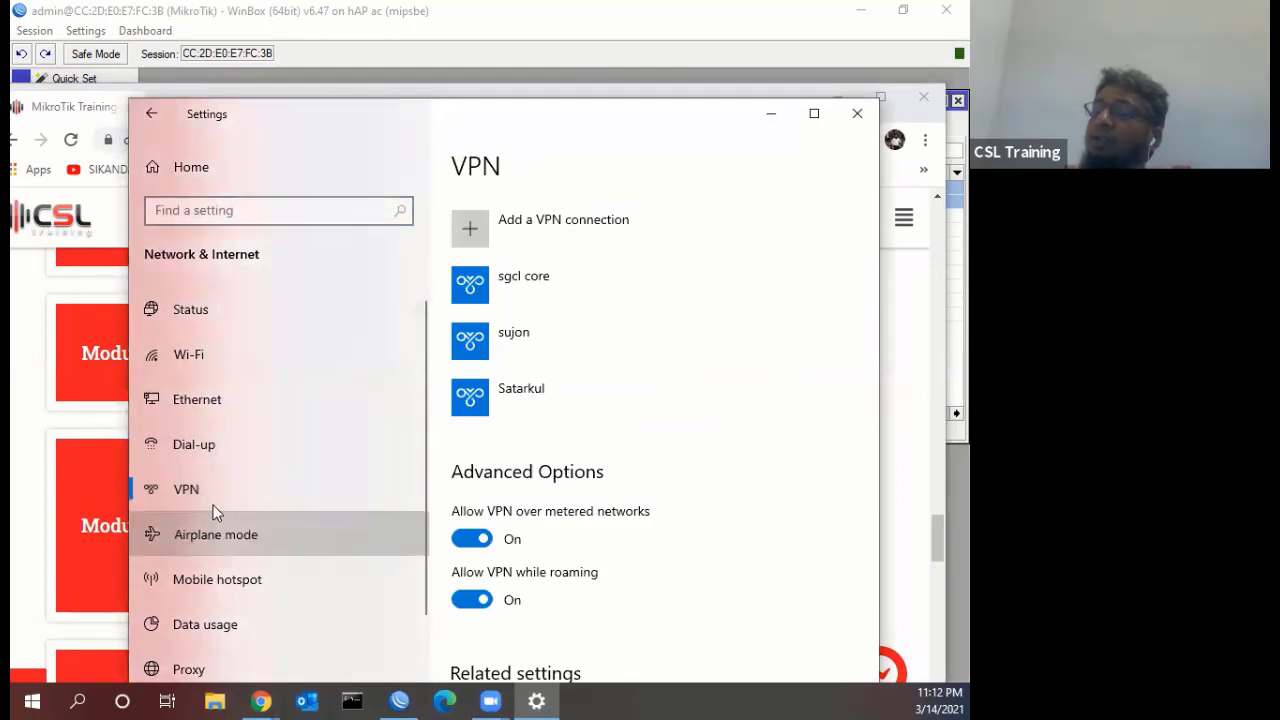
left_click(212, 450)
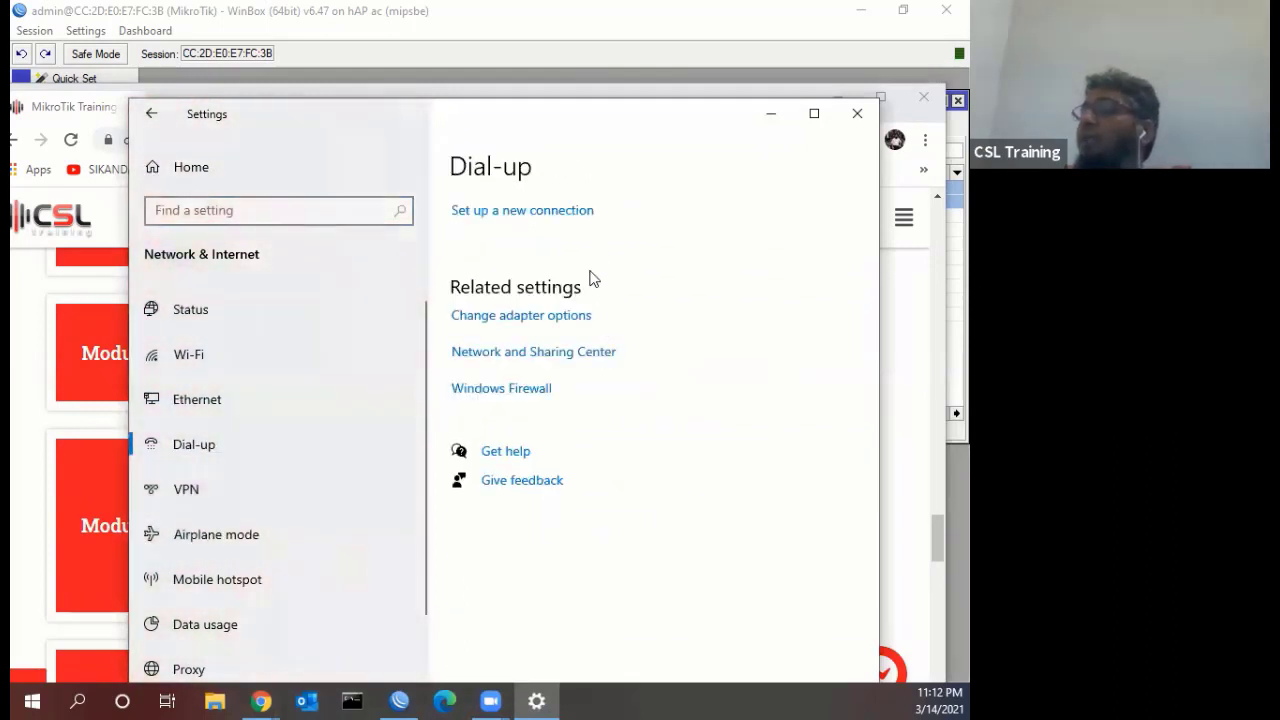
left_click(509, 212)
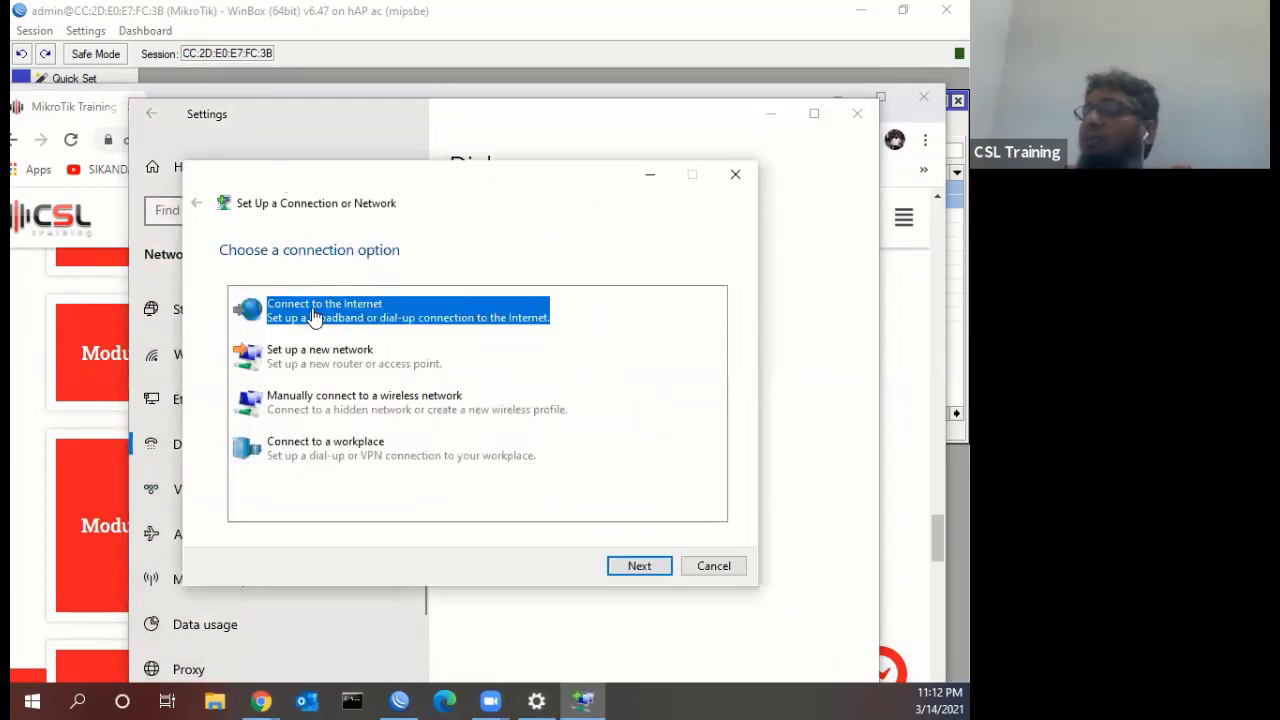
Choose Connect to the Internet, set up a new connection anyway, and pick Broadband (PPPoE)
left_click(631, 567)
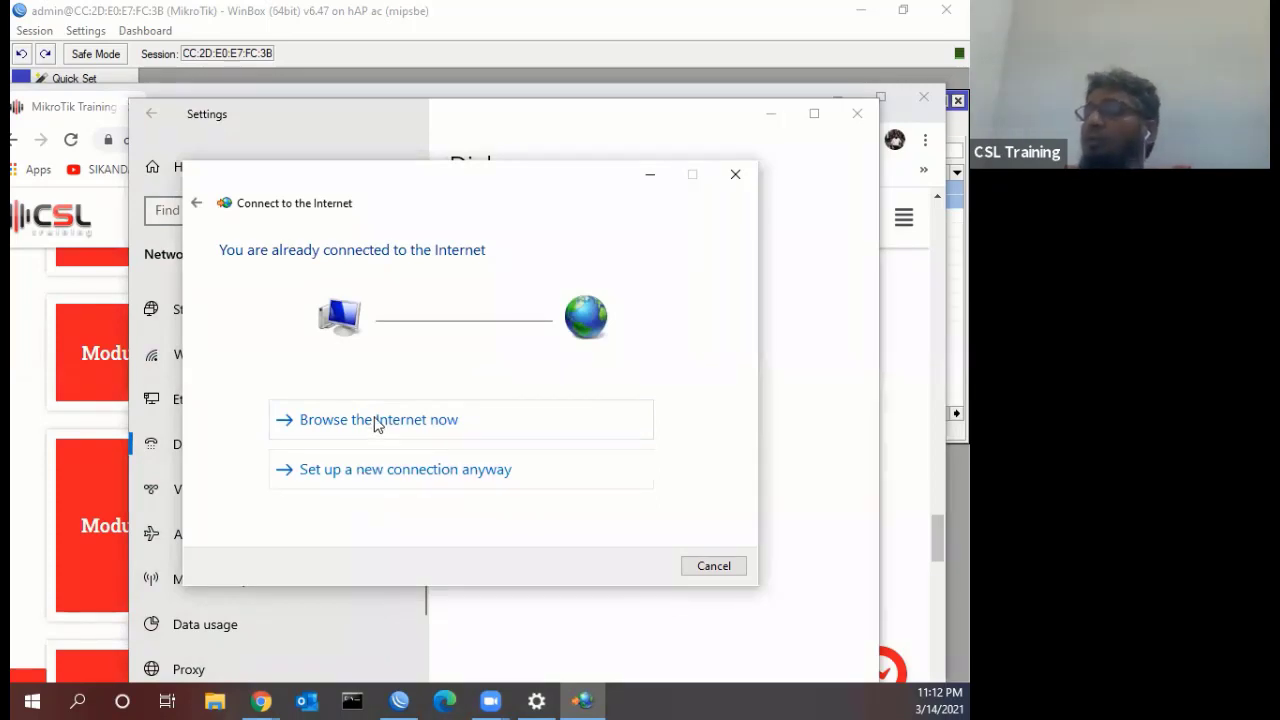
left_click(393, 478)
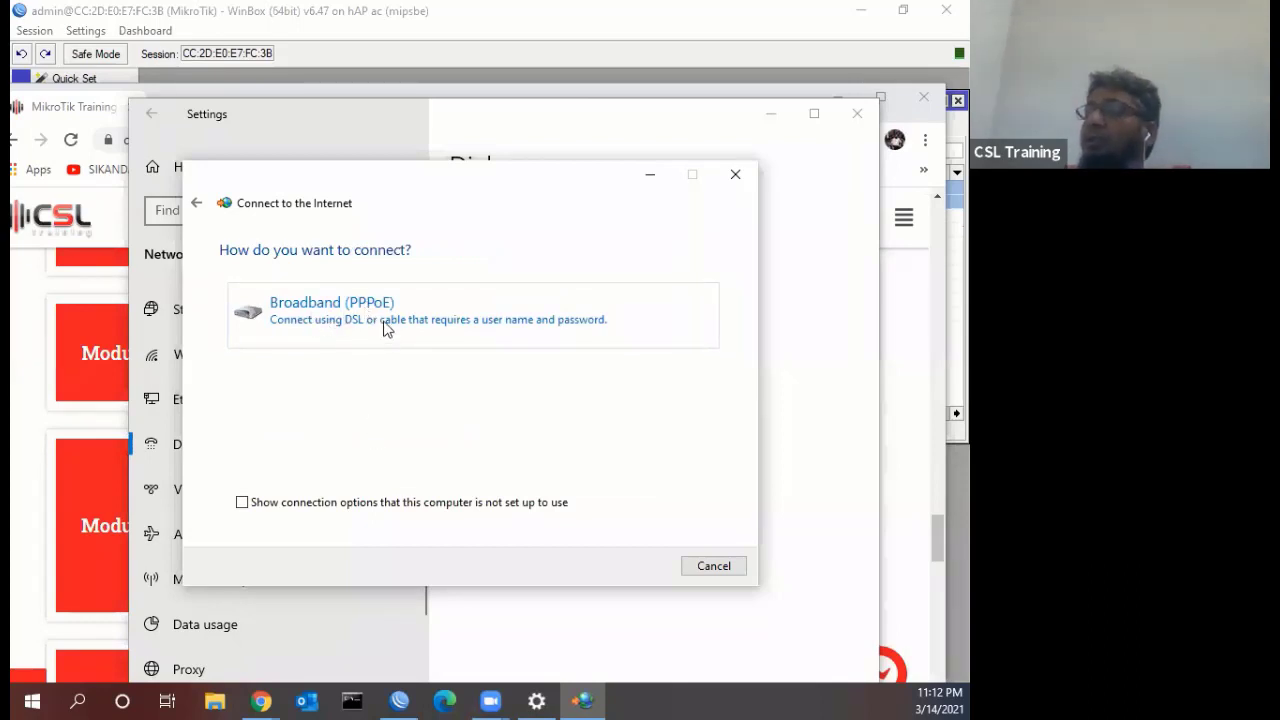
left_click(385, 328)
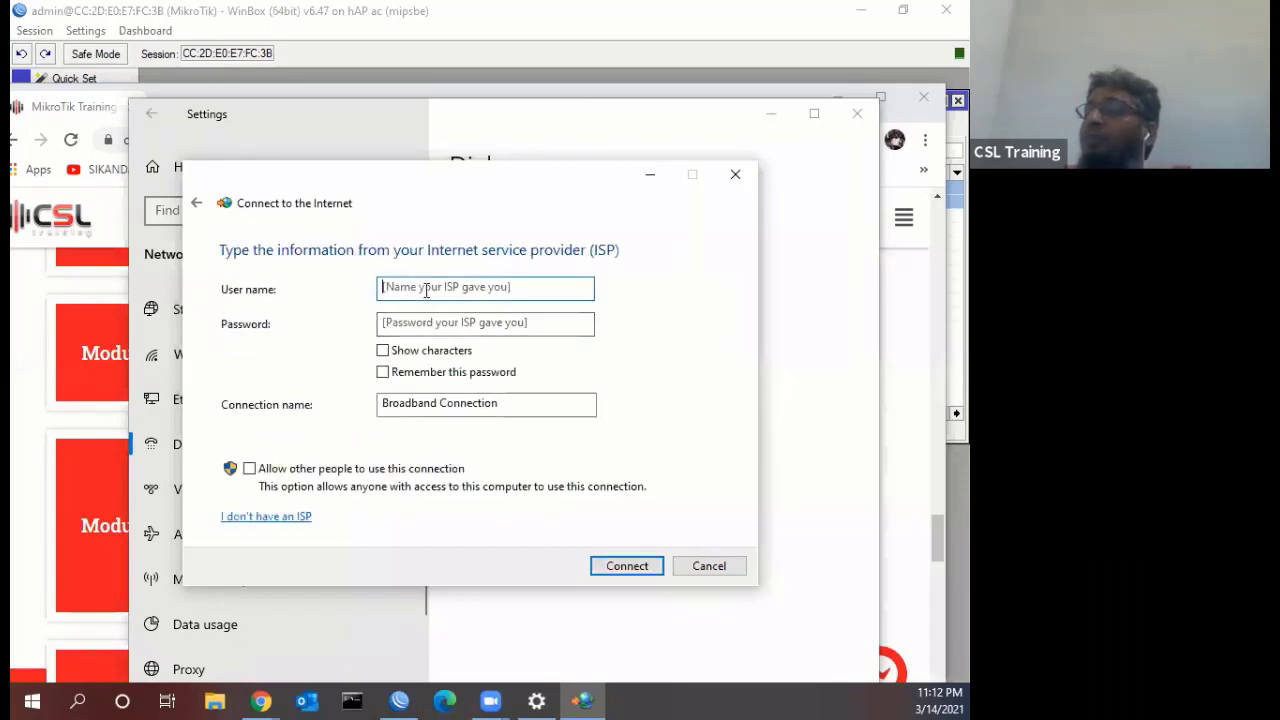
Enter the account user name and password, name the connection 'Exord', and dial it
type("1234")
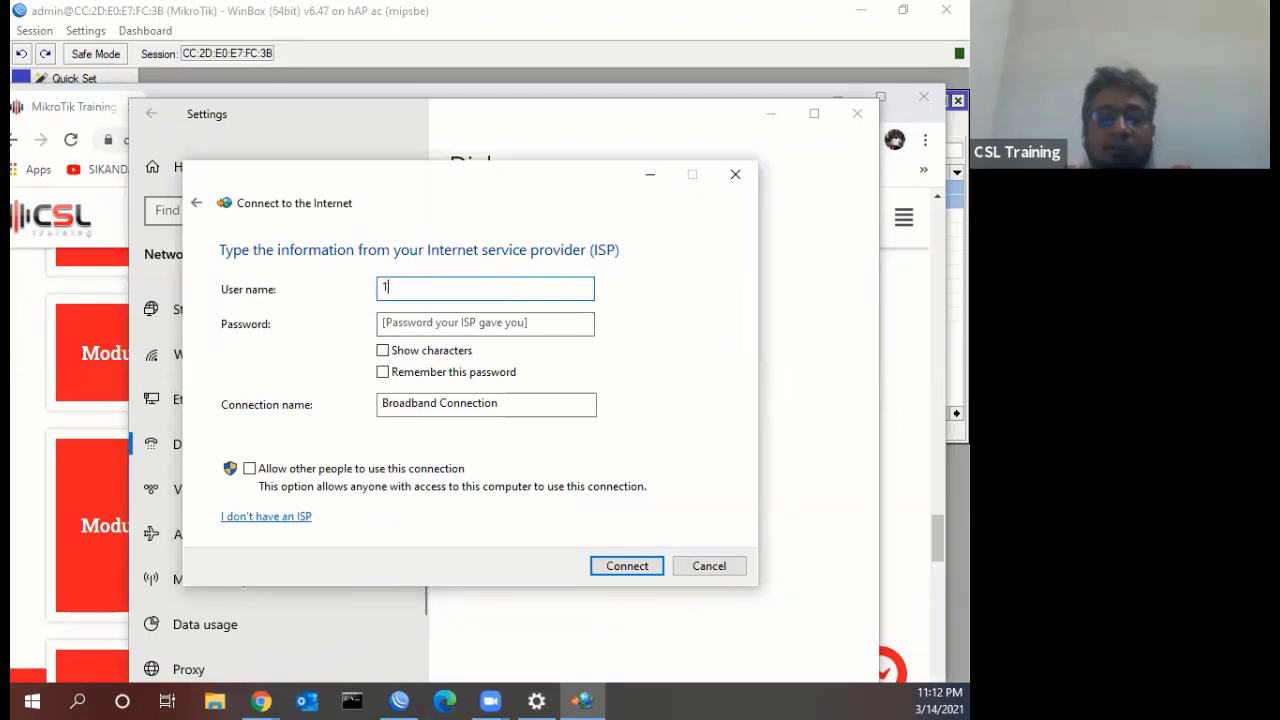
left_click(421, 318)
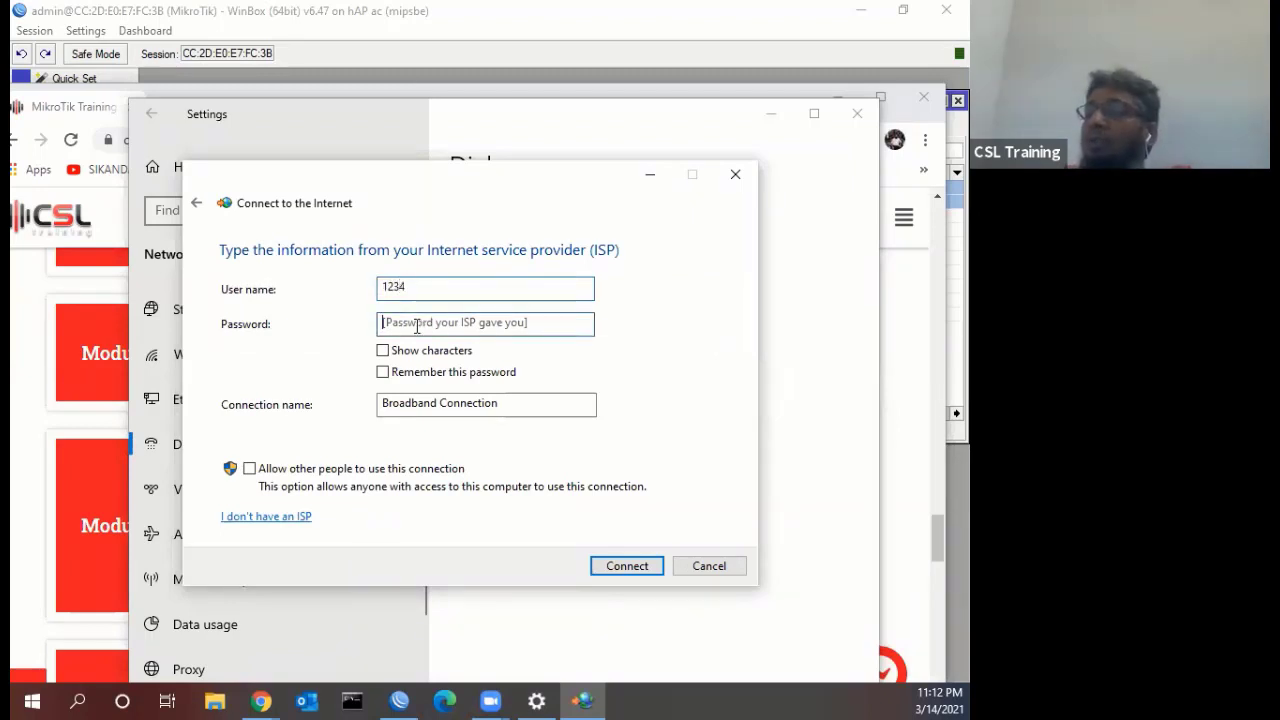
type("1234")
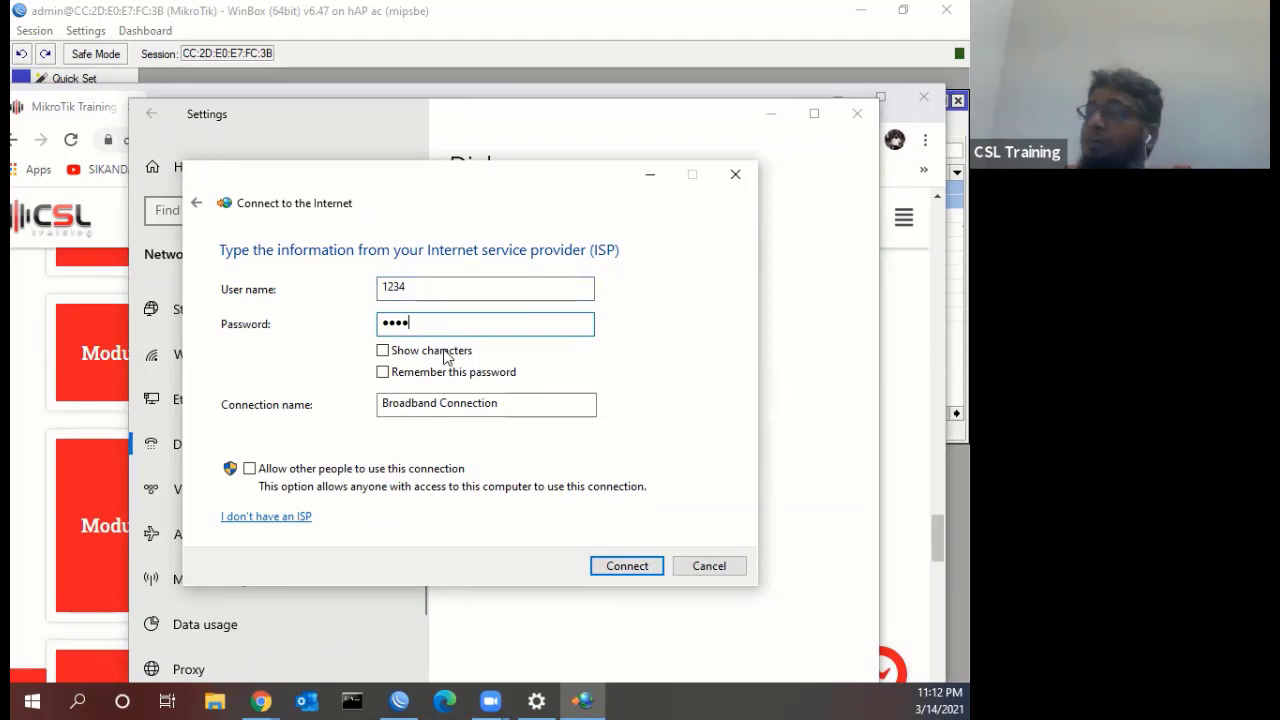
left_click_drag(508, 406, 295, 400)
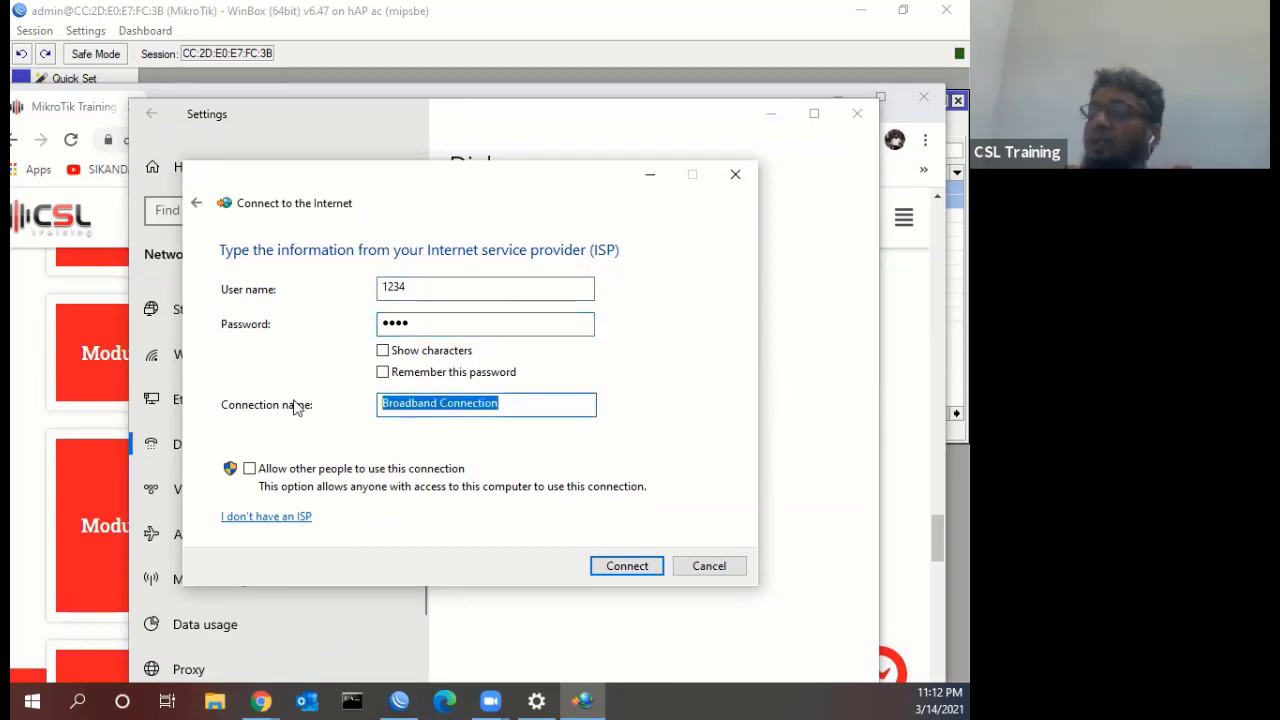
type("E")
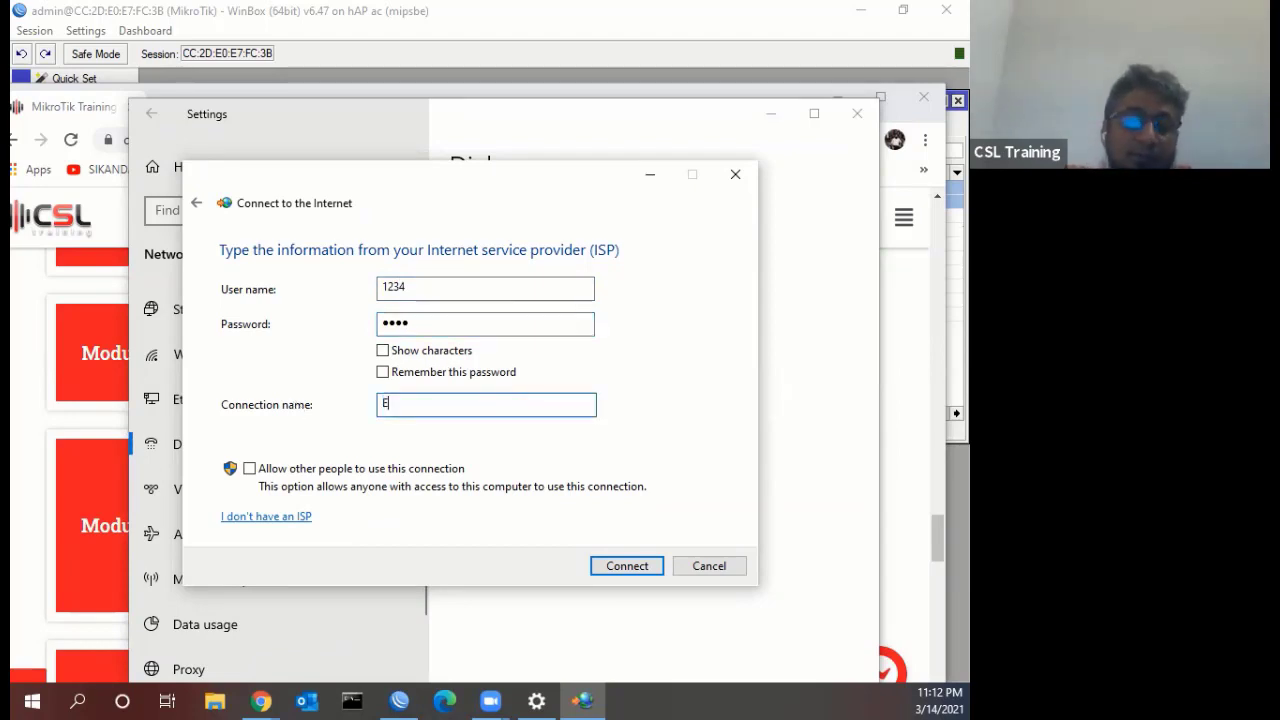
type("xor")
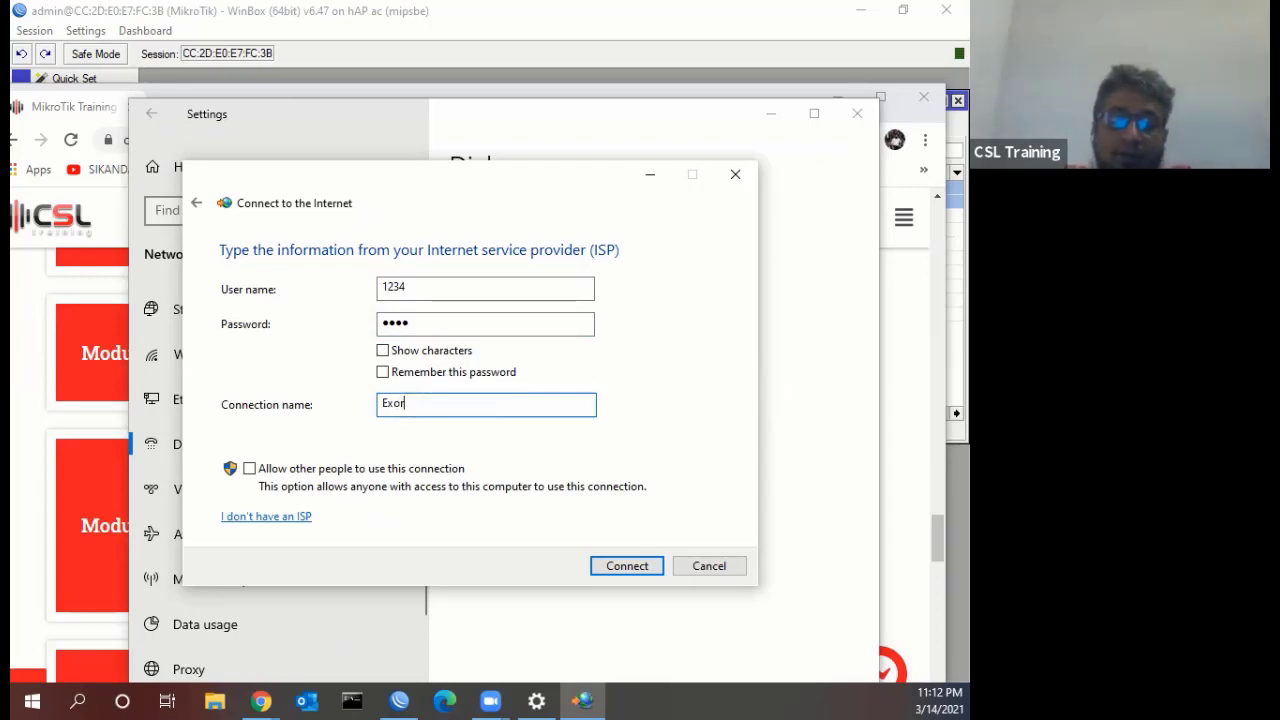
type("d")
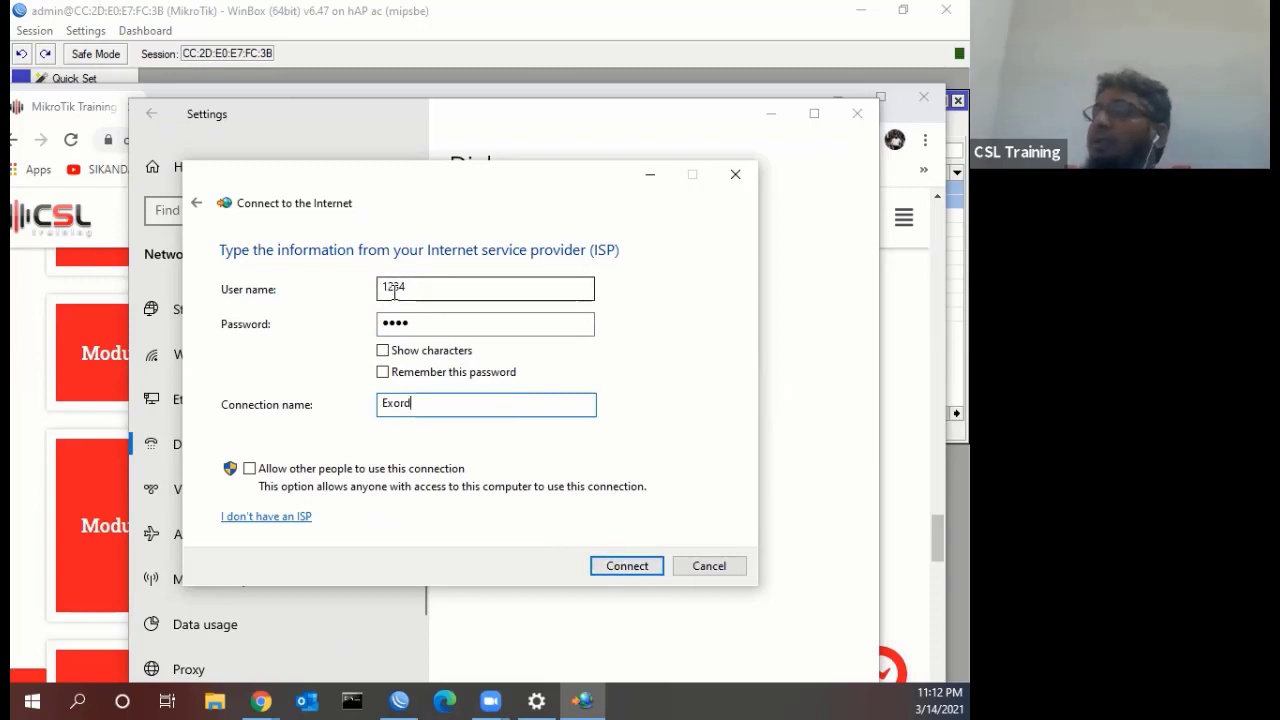
left_click(594, 566)
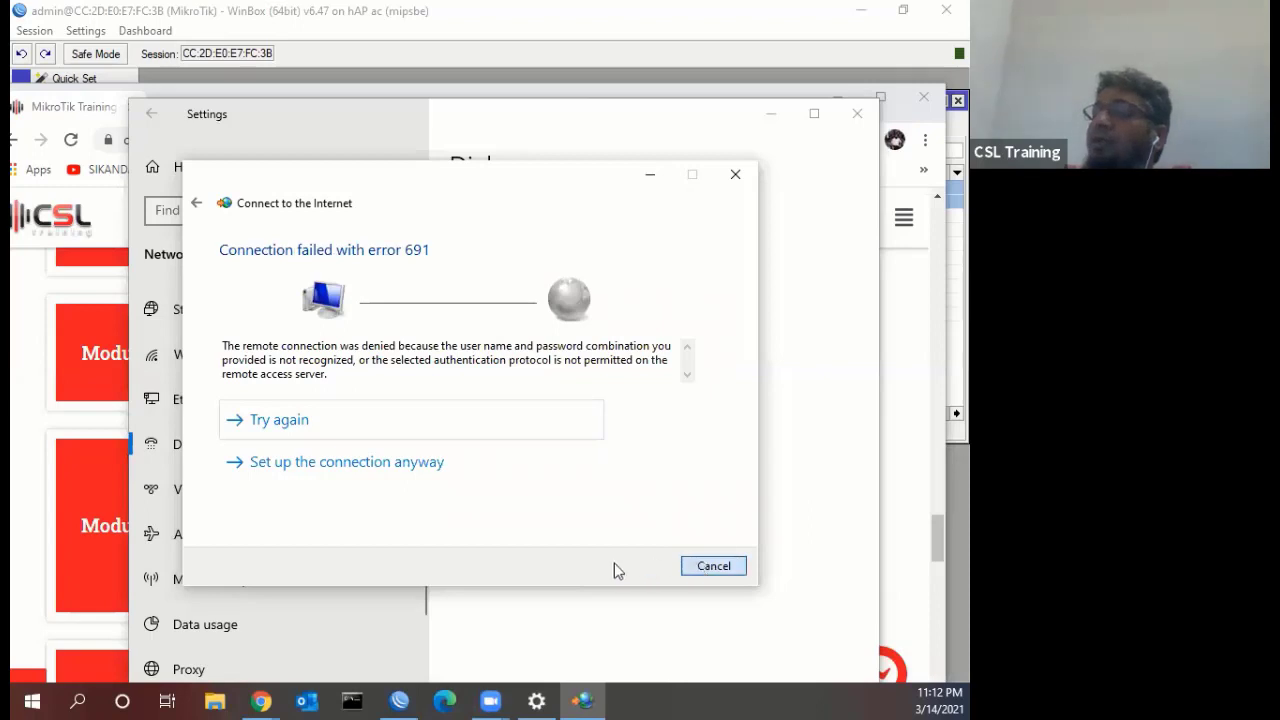
Dismiss the error 691 message and reconnect WinBox to the router
key("Escape")
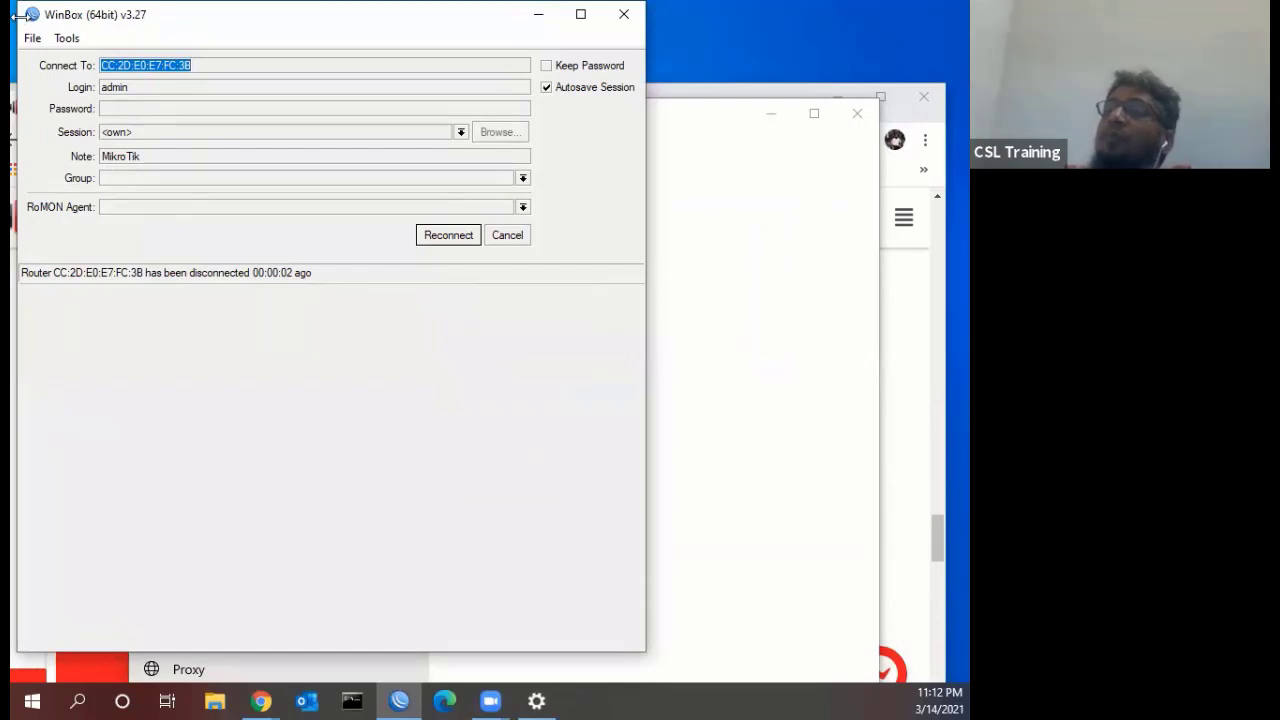
left_click(430, 236)
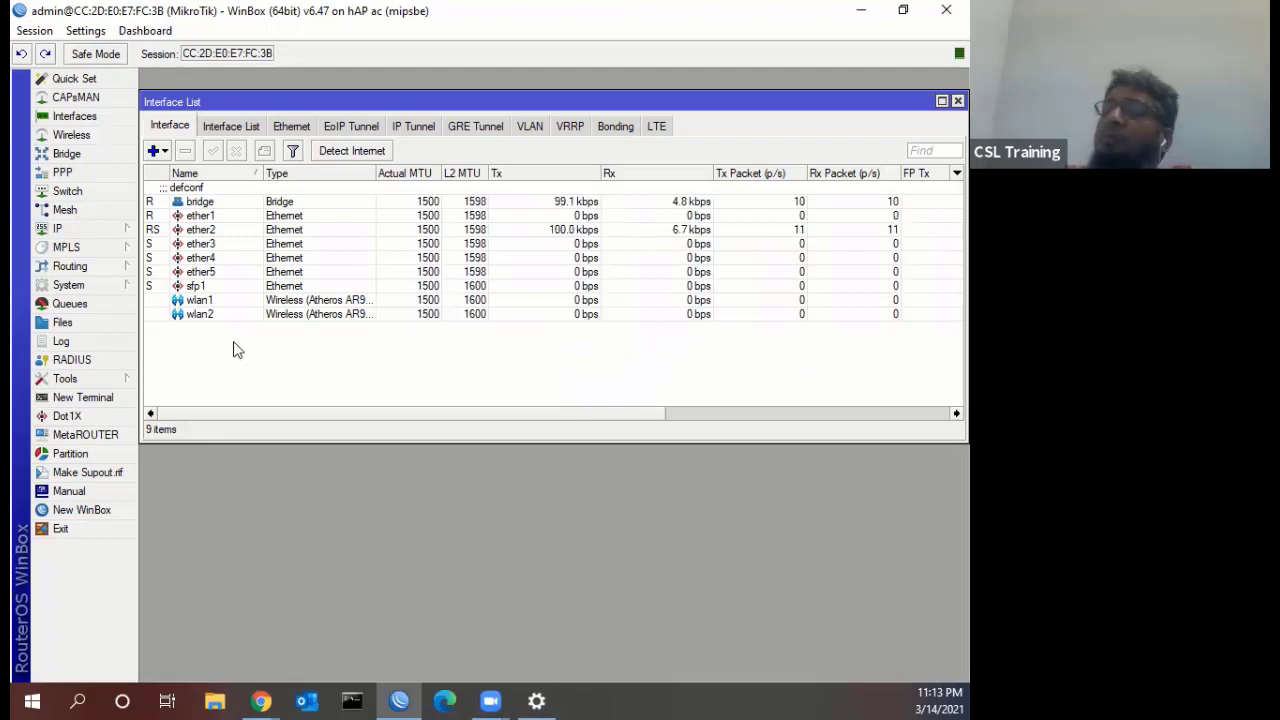
Glance over the Chrome training page, then return to WinBox and make the Interface List taller
left_click(260, 700)
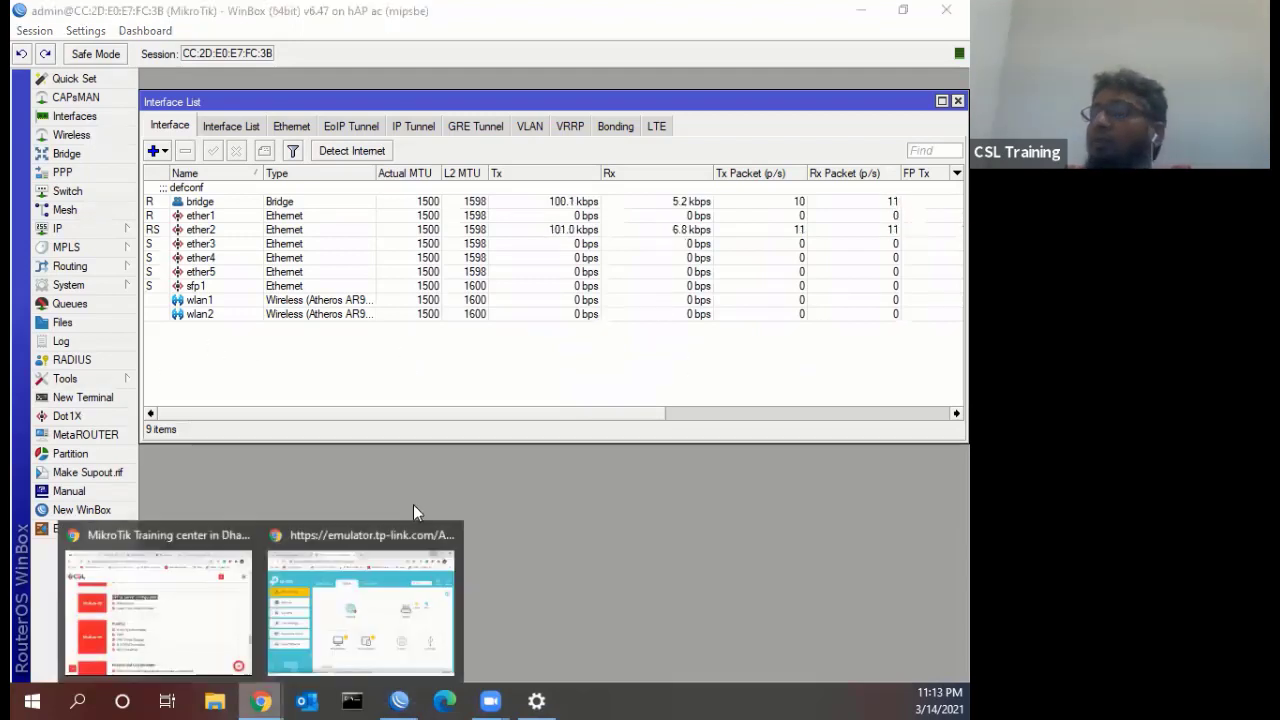
left_click(201, 620)
scroll(491, 360, "down", 2)
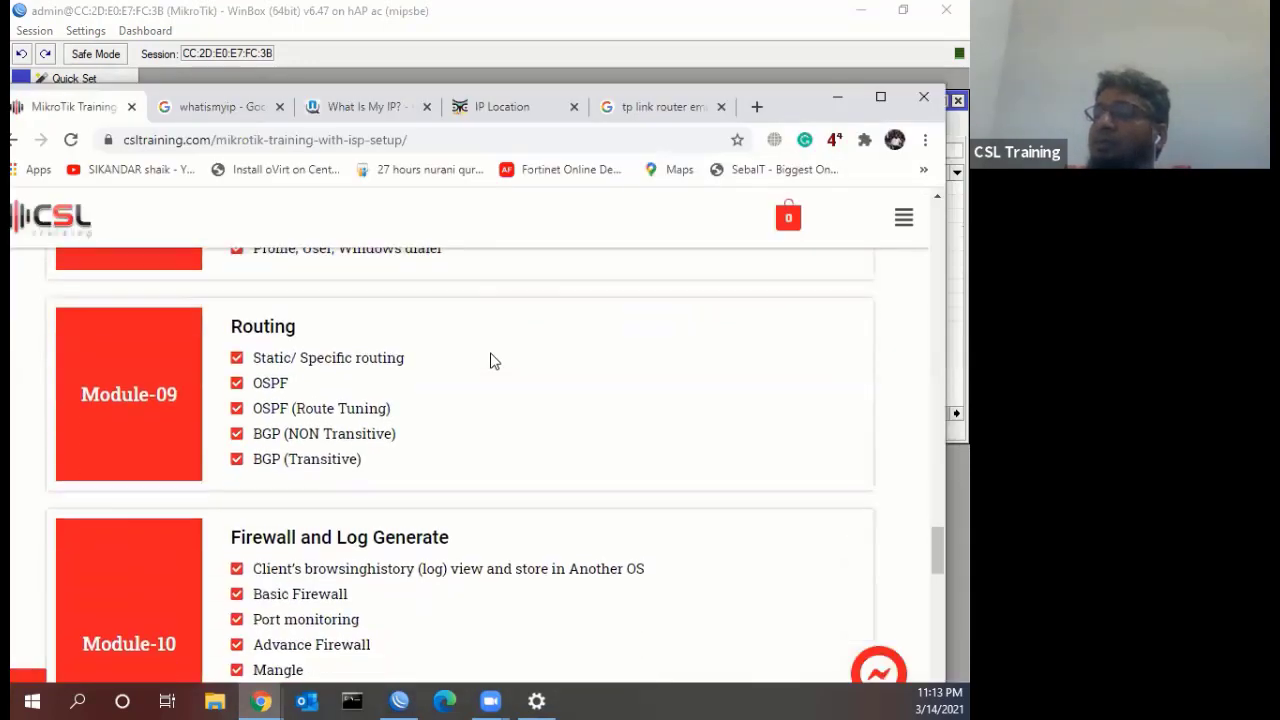
scroll(492, 359, "up", 1)
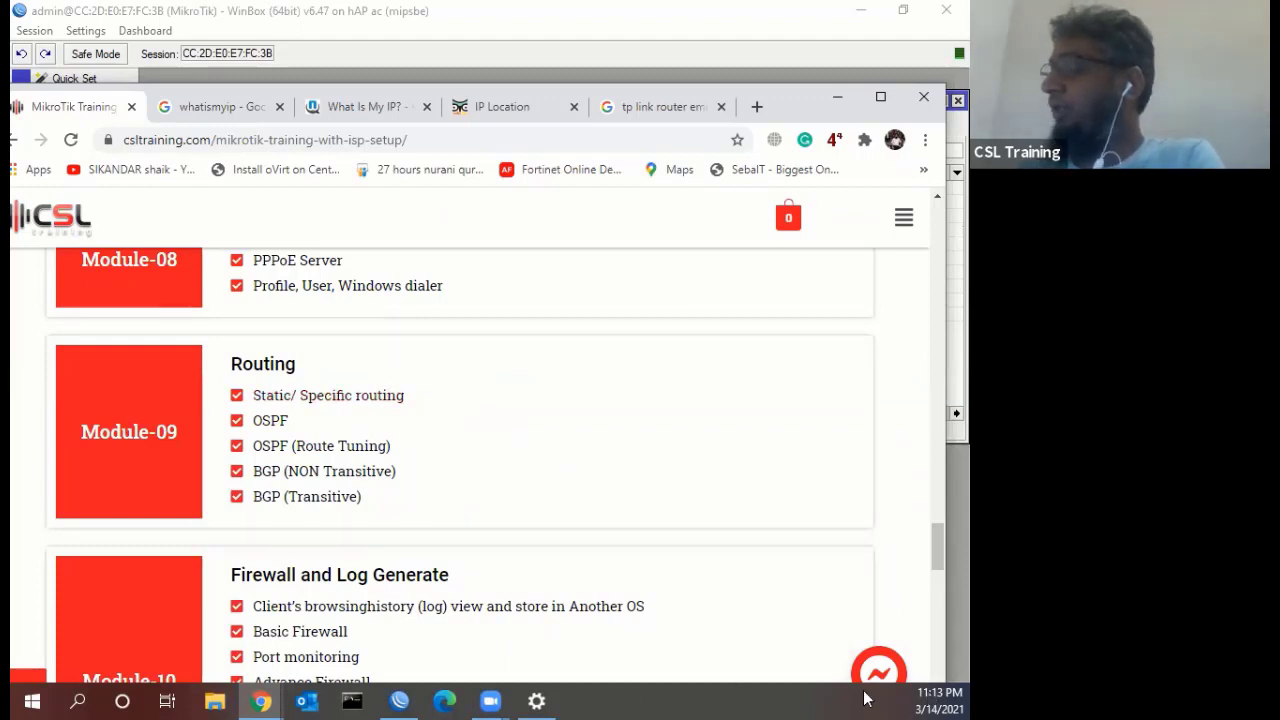
left_click(397, 700)
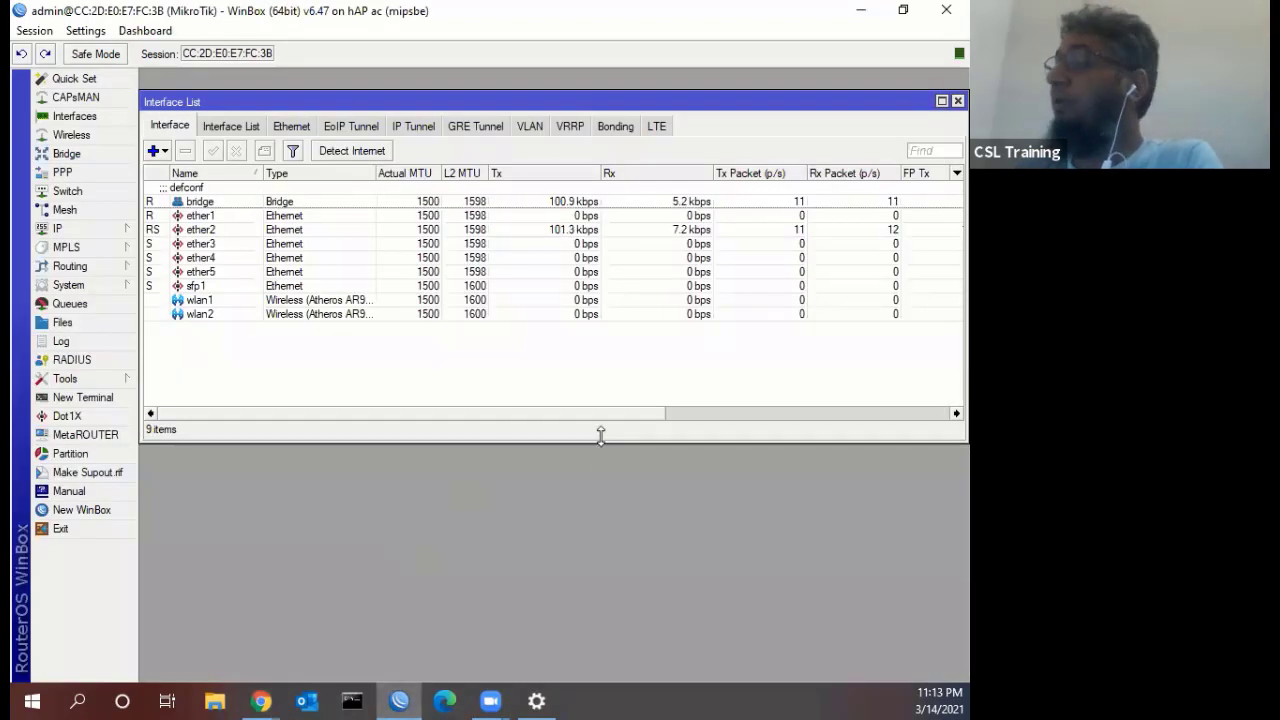
left_click_drag(612, 556, 614, 578)
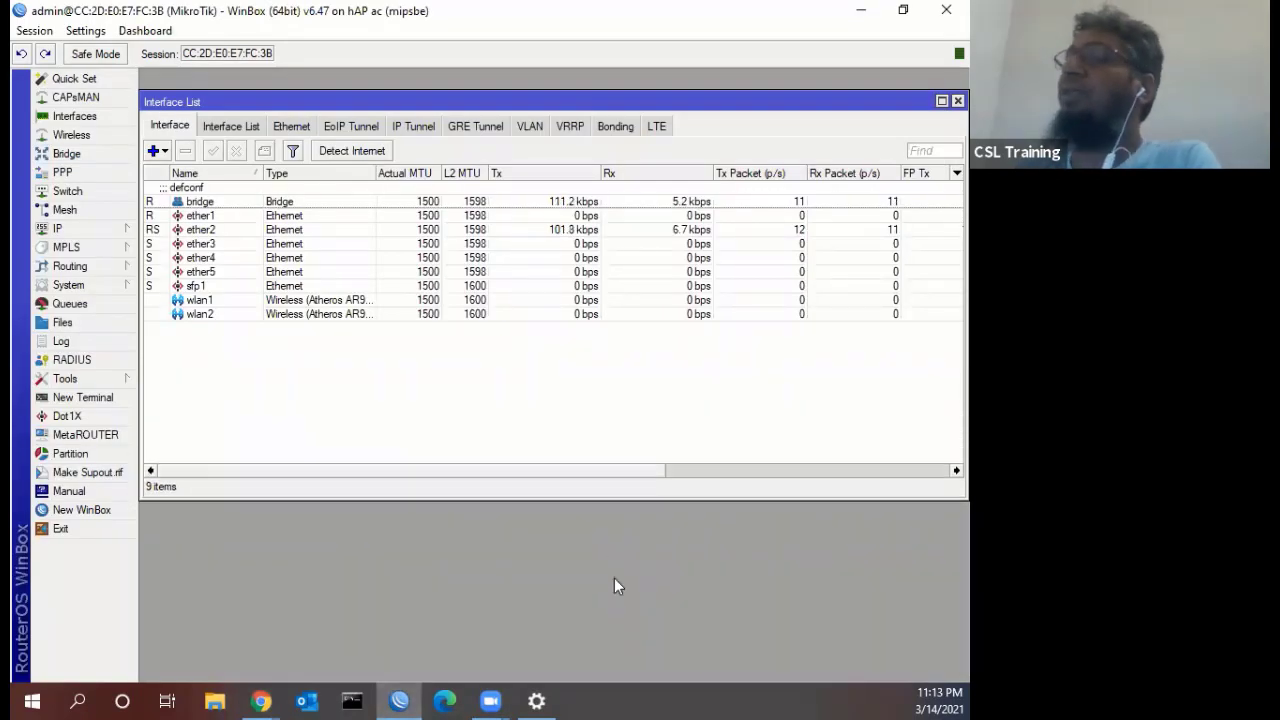
Maximize the Interface List, select ether1, browse Routing and IP, then view Chrome's Module-09 Routing page
left_click(941, 101)
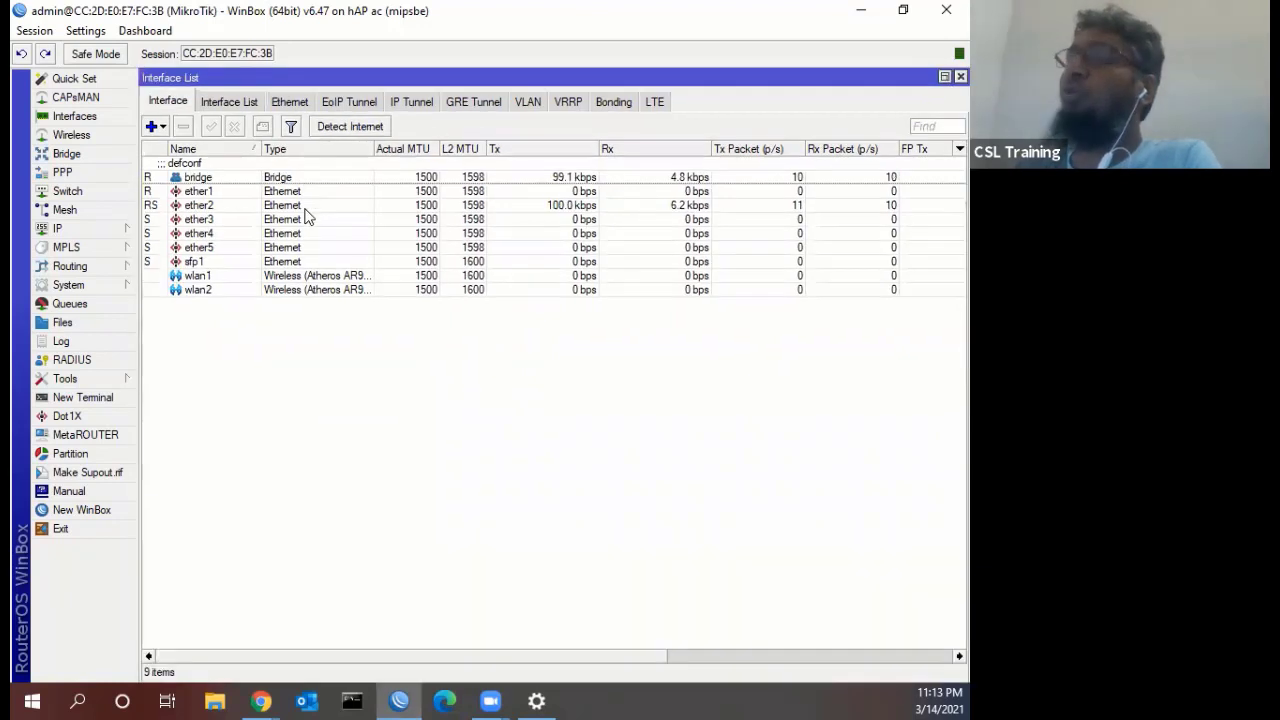
left_click(249, 193)
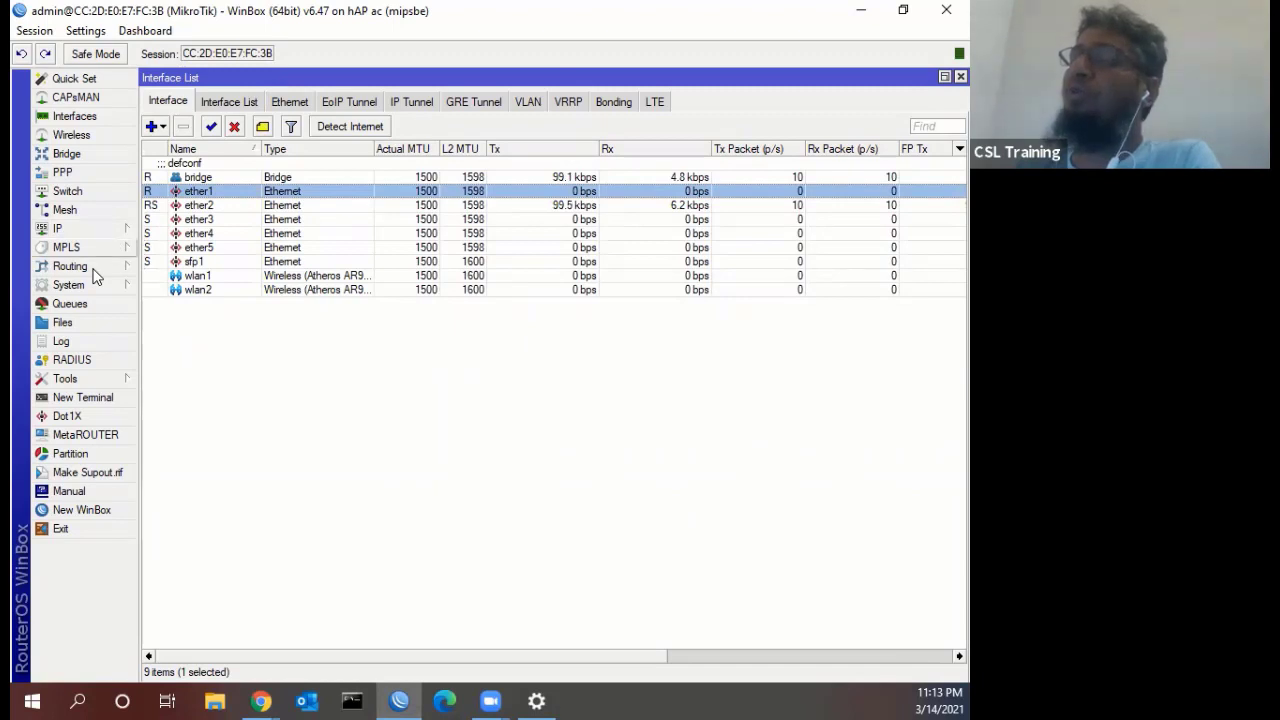
left_click(87, 262)
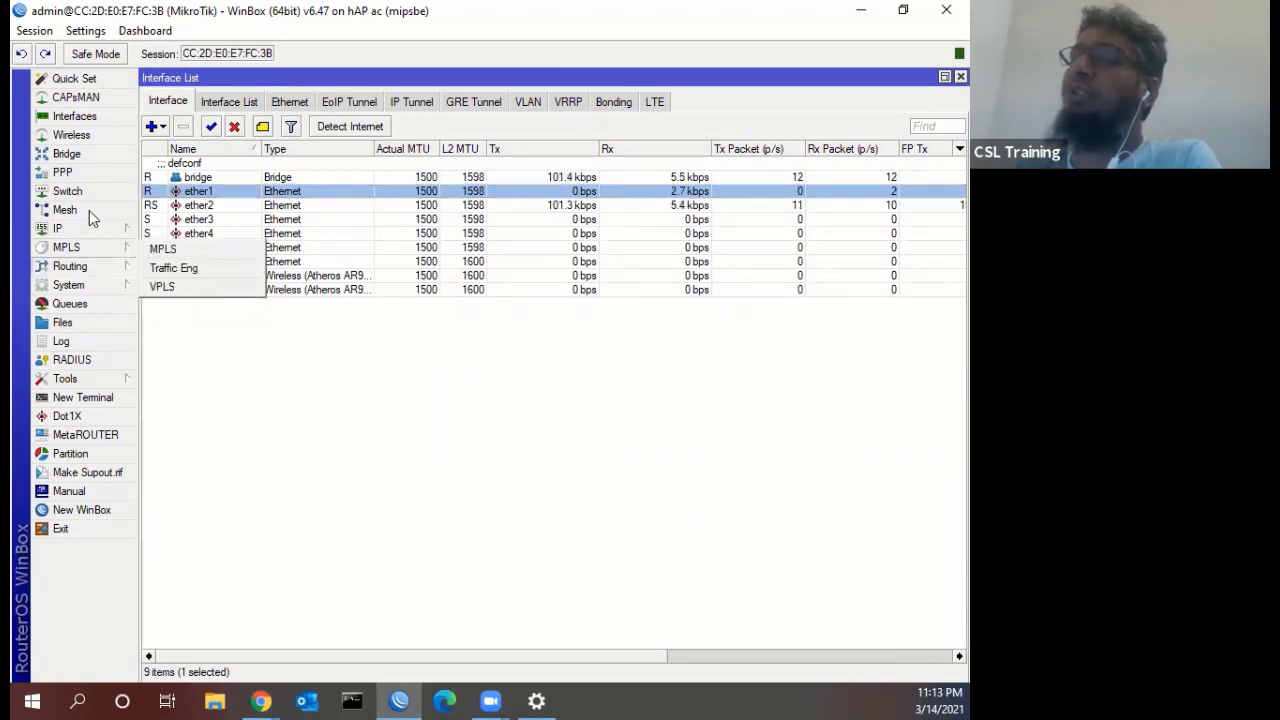
left_click(89, 228)
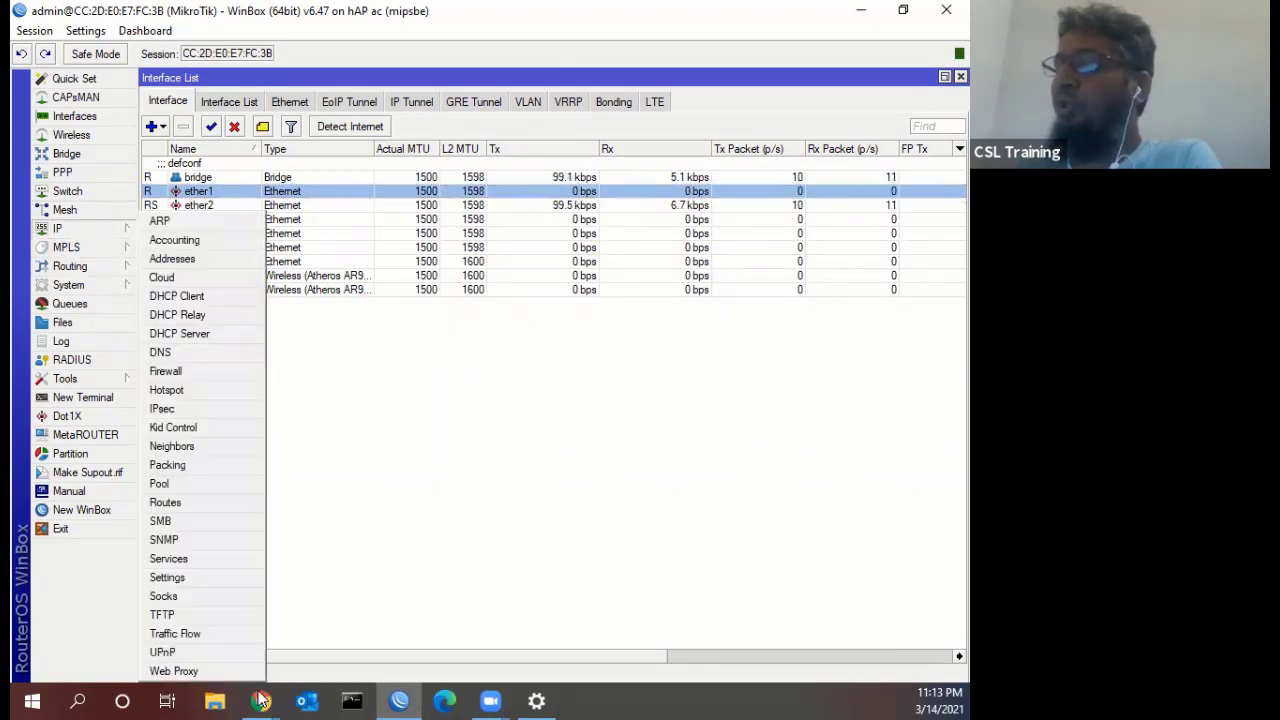
left_click(171, 600)
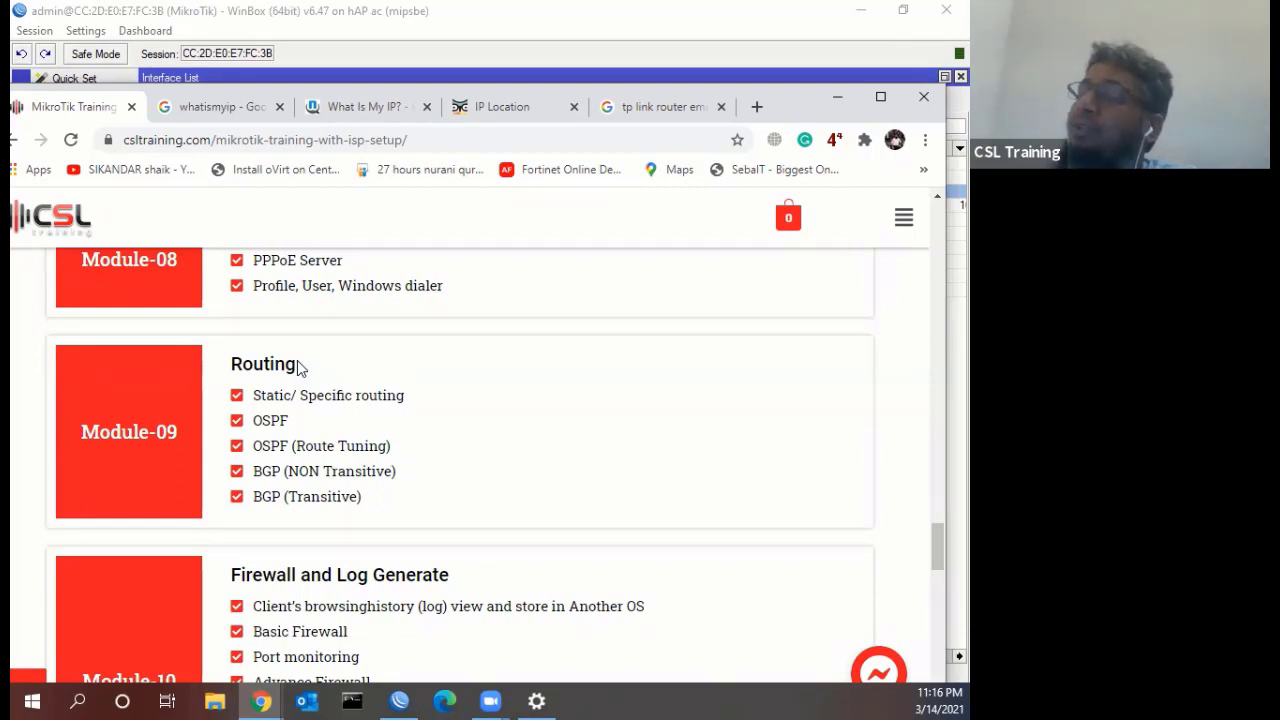
In IP > Routes, review the default route 0.0.0.0/0 via 192.168.0.1, then close both windows
left_click(399, 700)
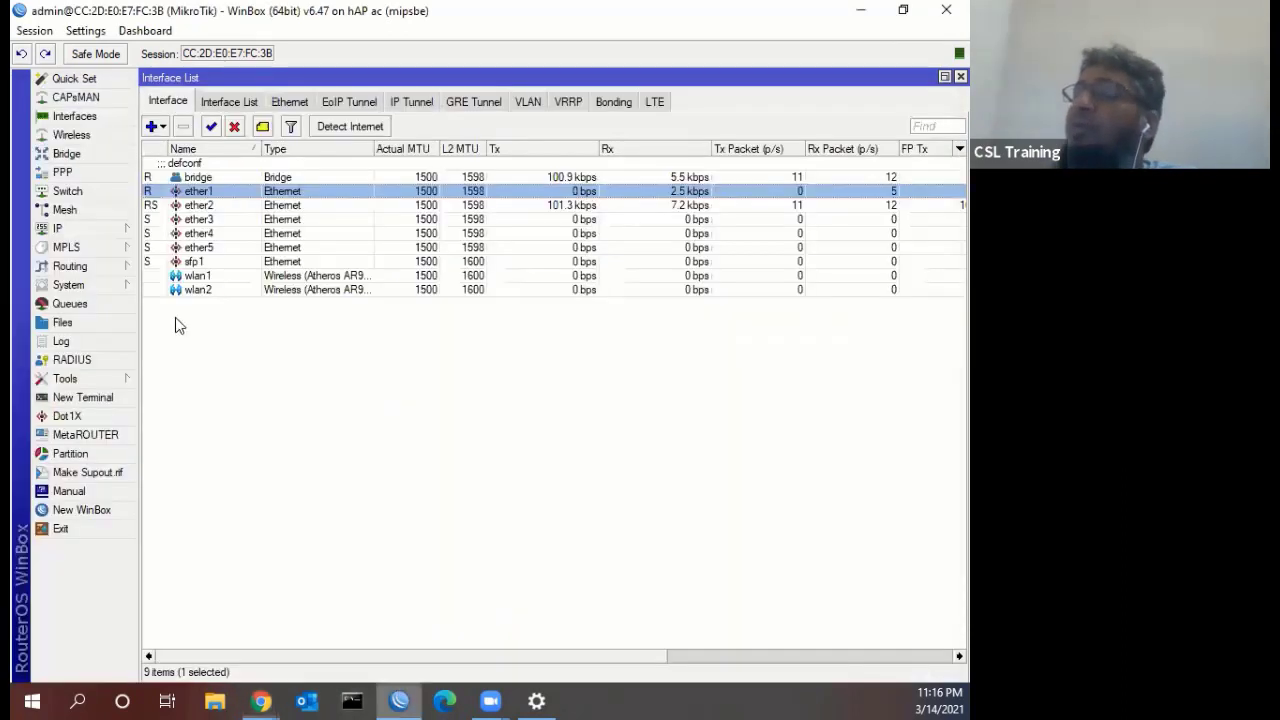
left_click(104, 227)
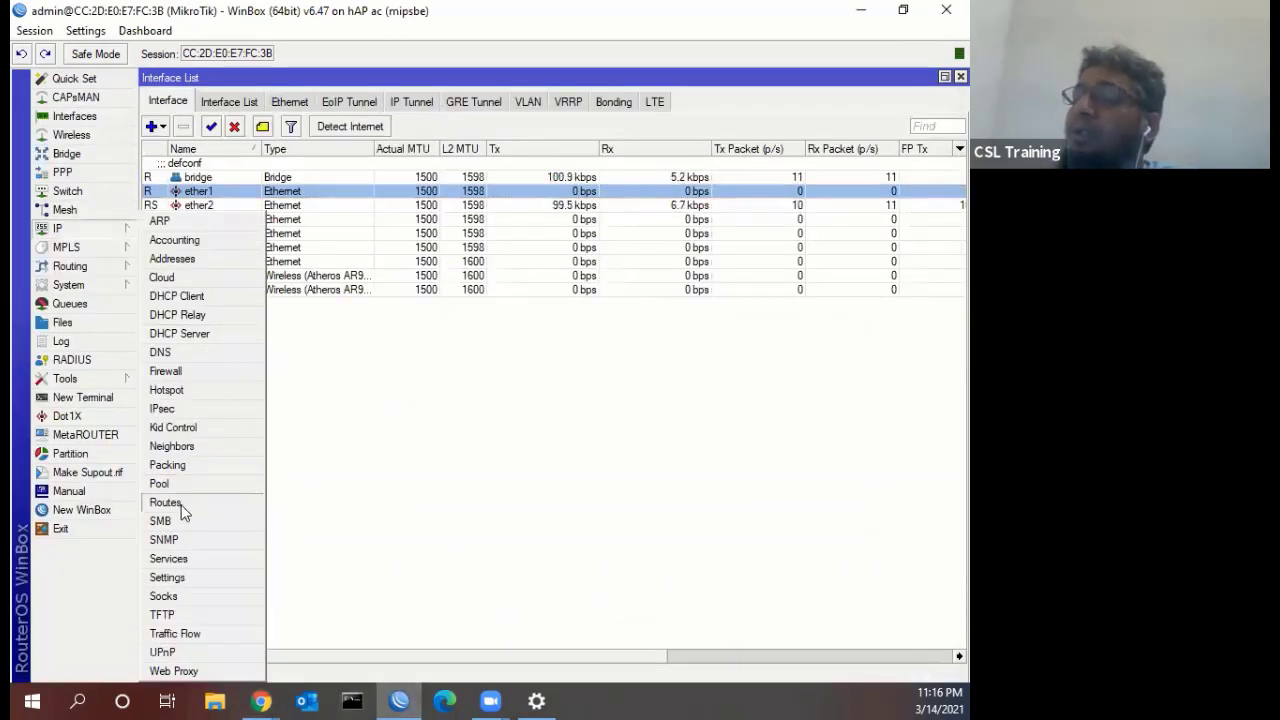
left_click(166, 502)
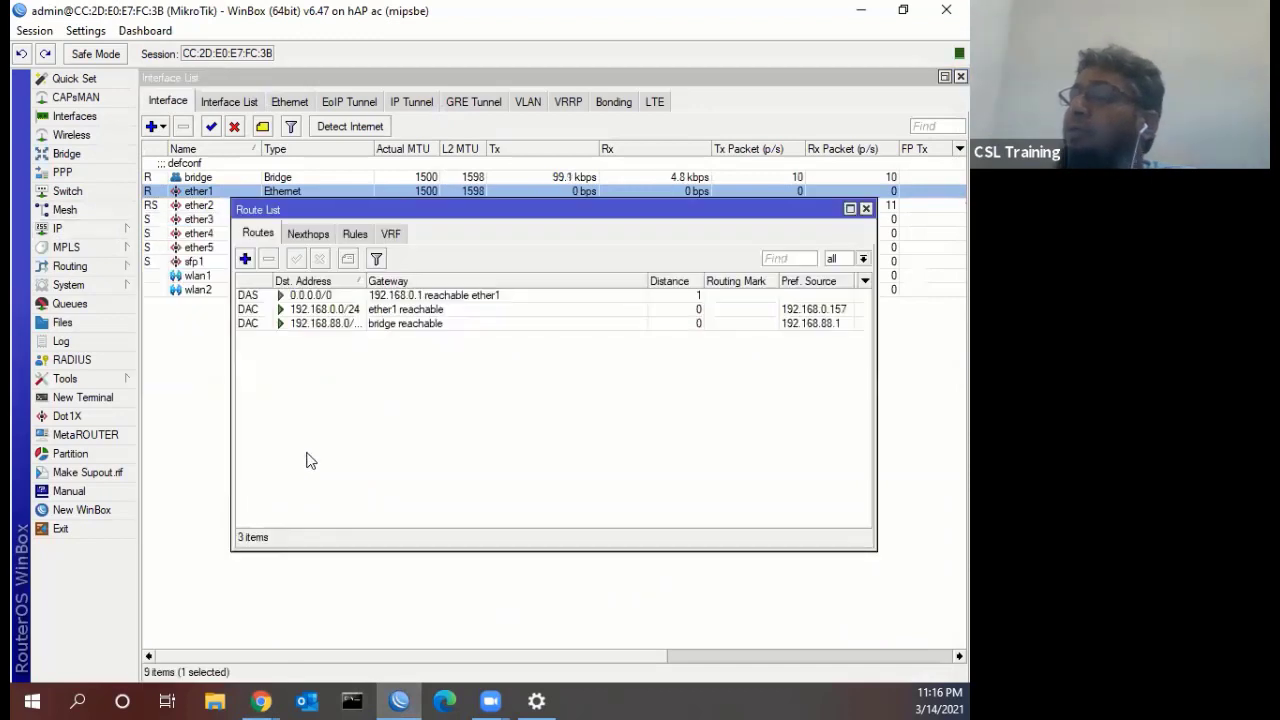
left_click(382, 296)
double_click(382, 296)
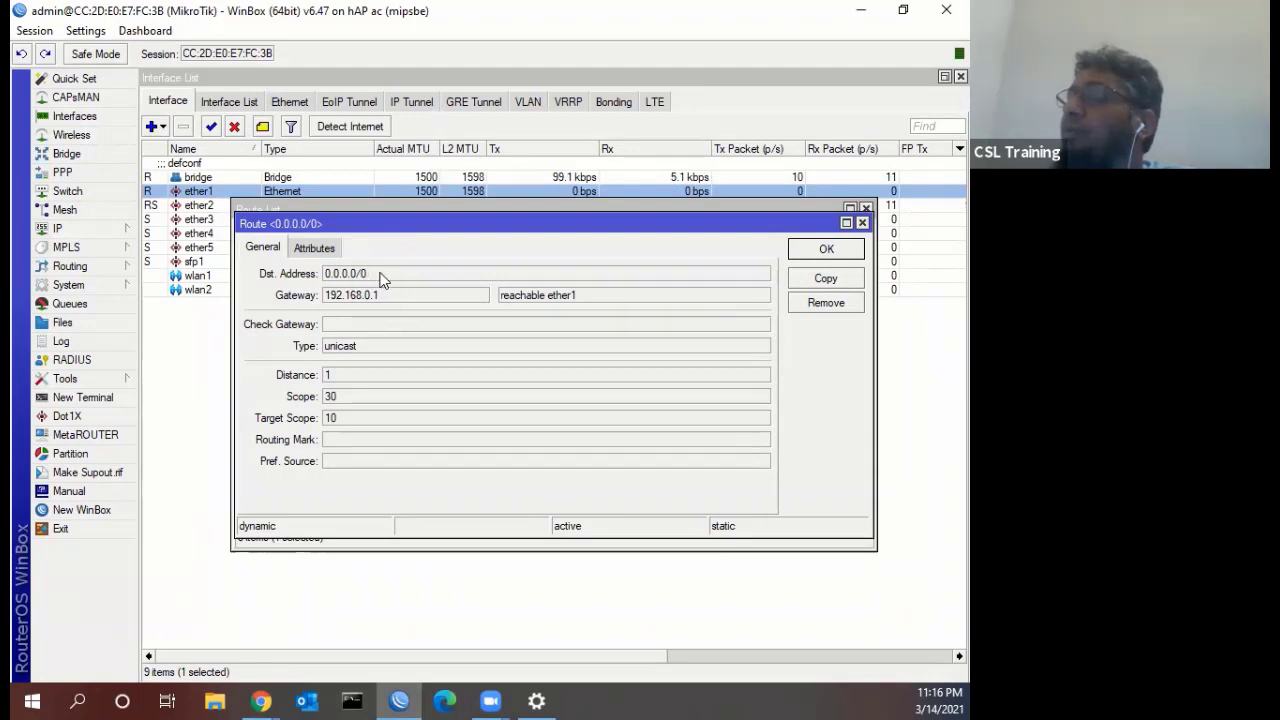
left_click_drag(370, 274, 328, 299)
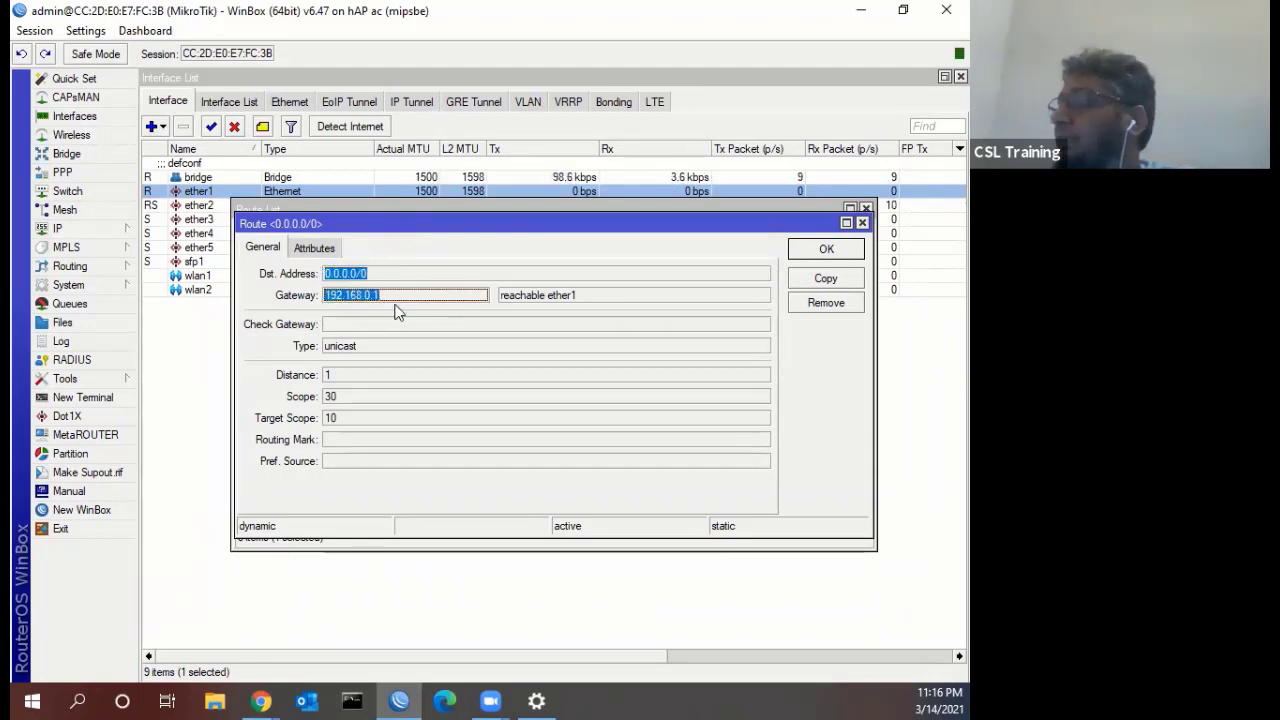
left_click(862, 223)
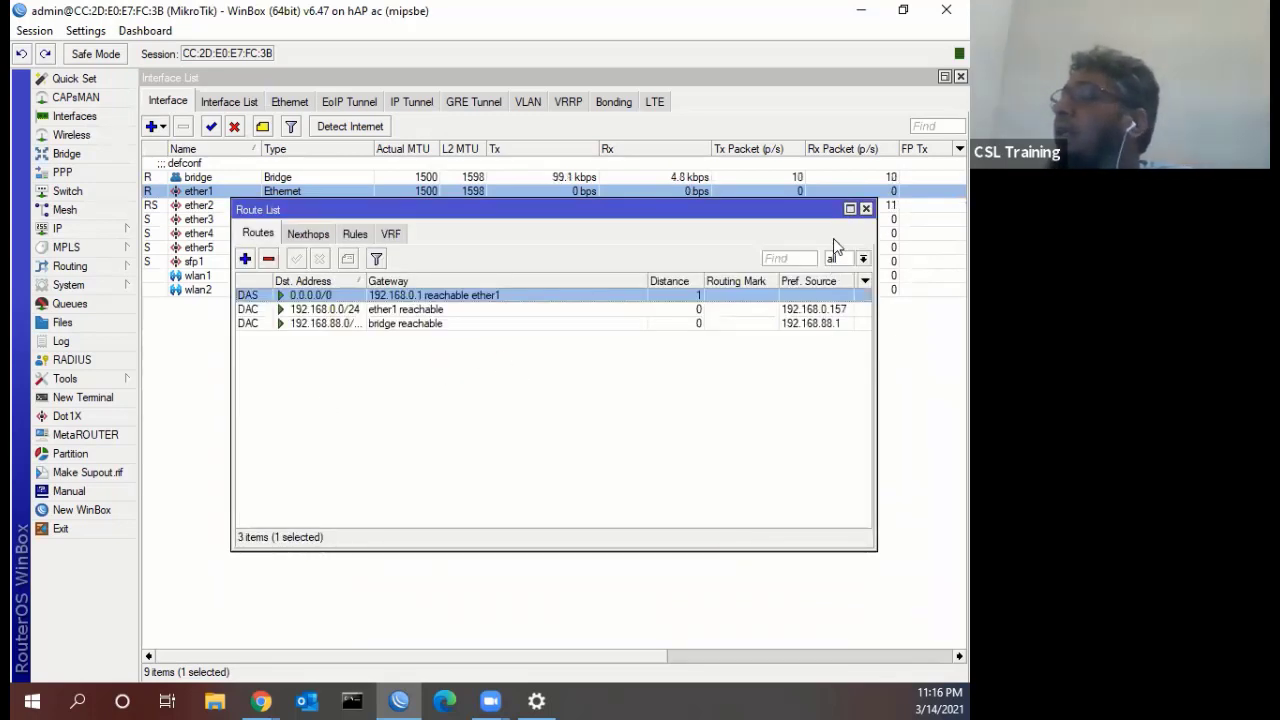
left_click(866, 209)
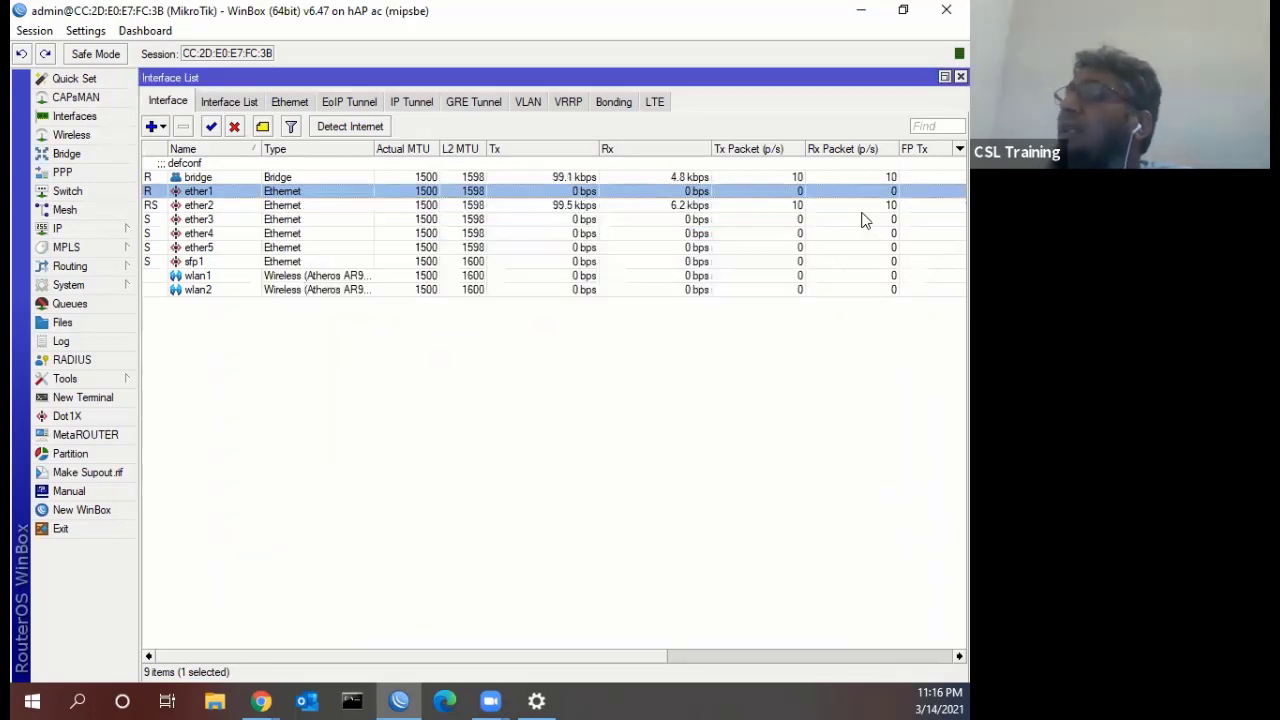
Check the ether1 DHCP client bound to 192.168.0.157/24, close it, and reopen IP > Routes
left_click(95, 229)
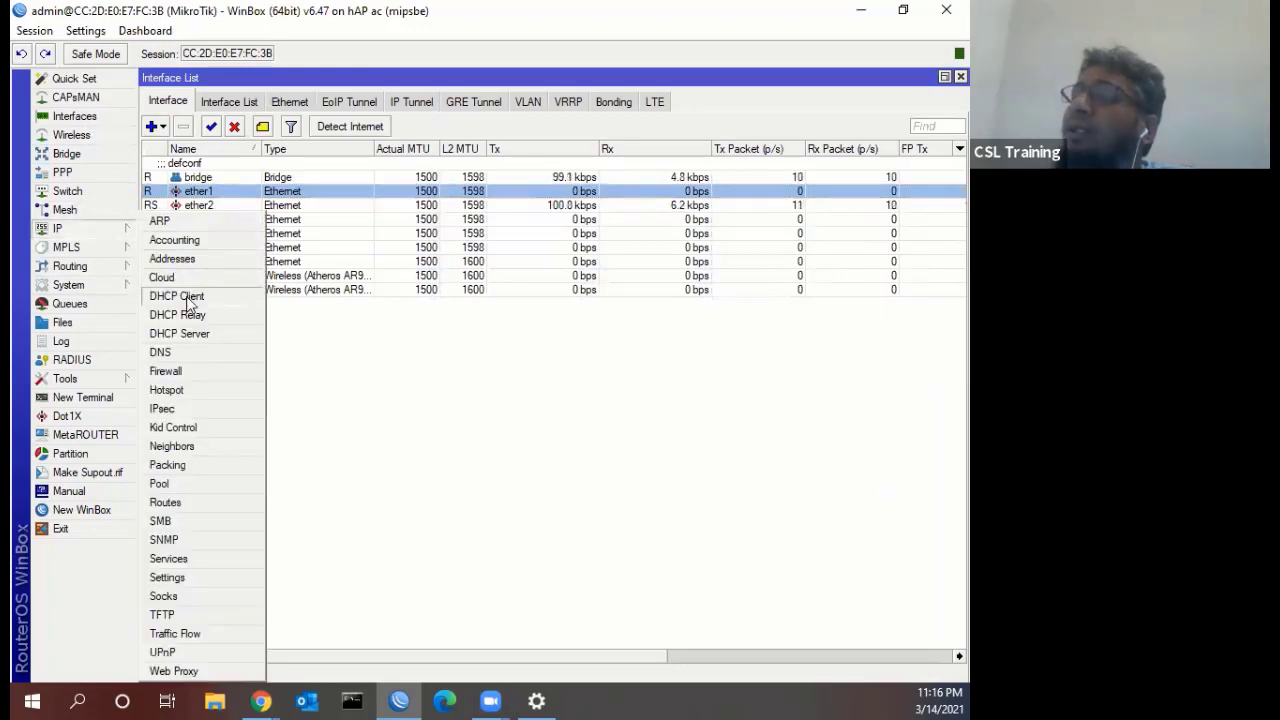
left_click(187, 299)
left_click(404, 311)
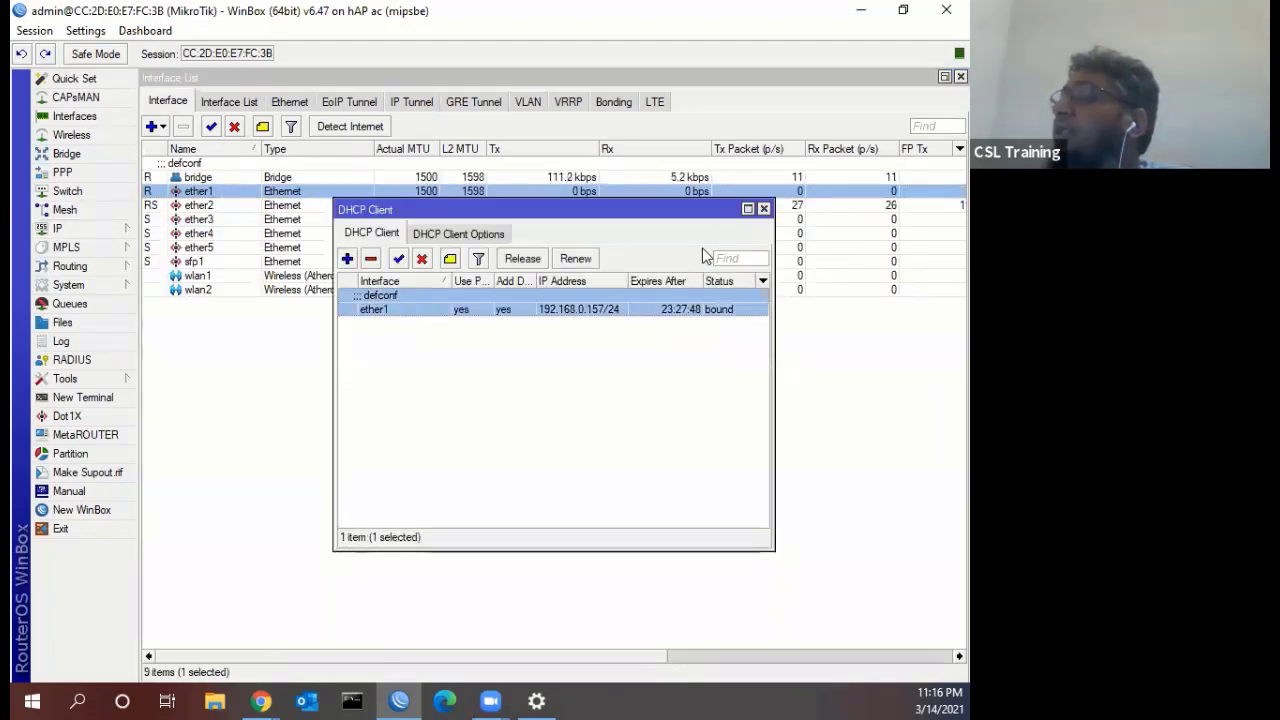
left_click(764, 209)
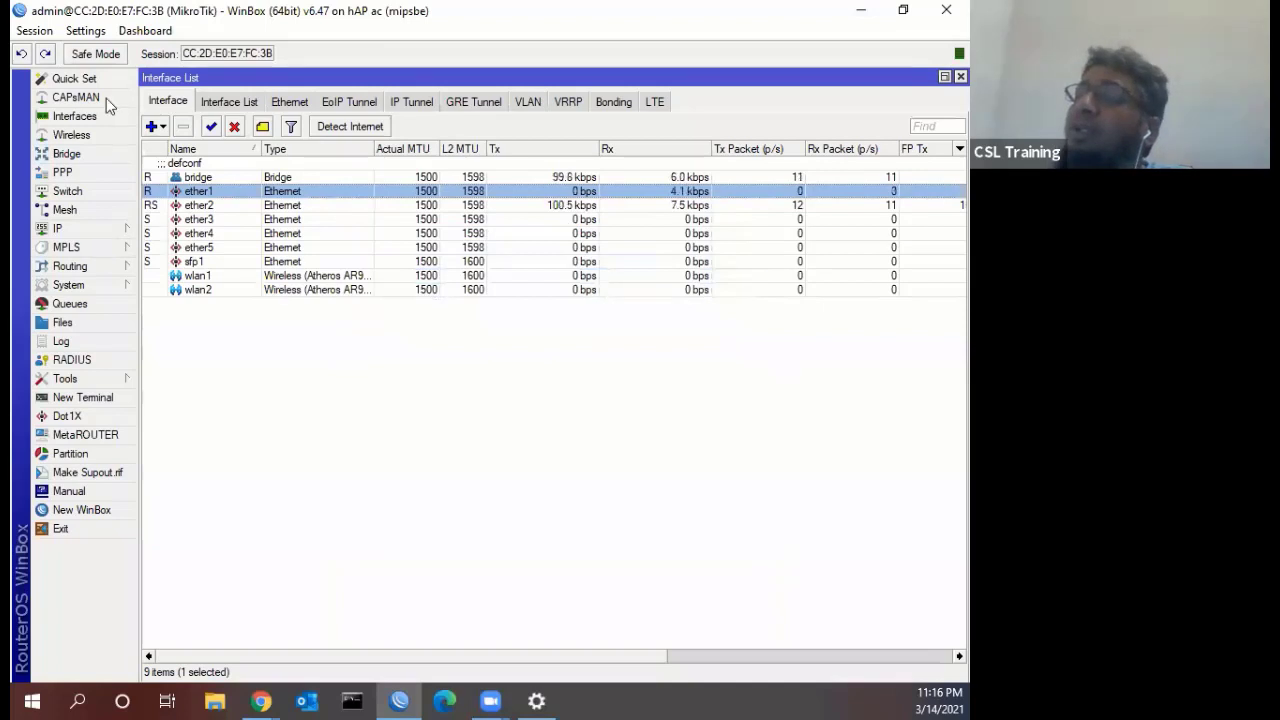
left_click(95, 227)
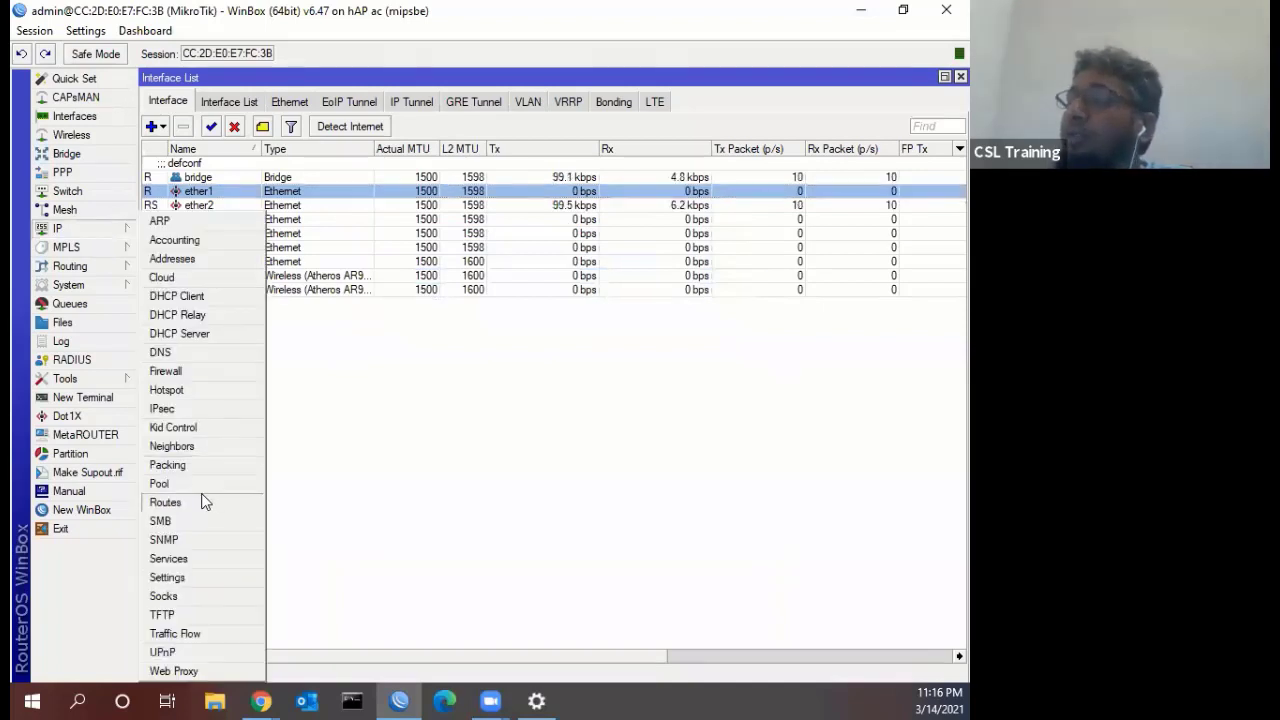
left_click(200, 502)
left_click(393, 298)
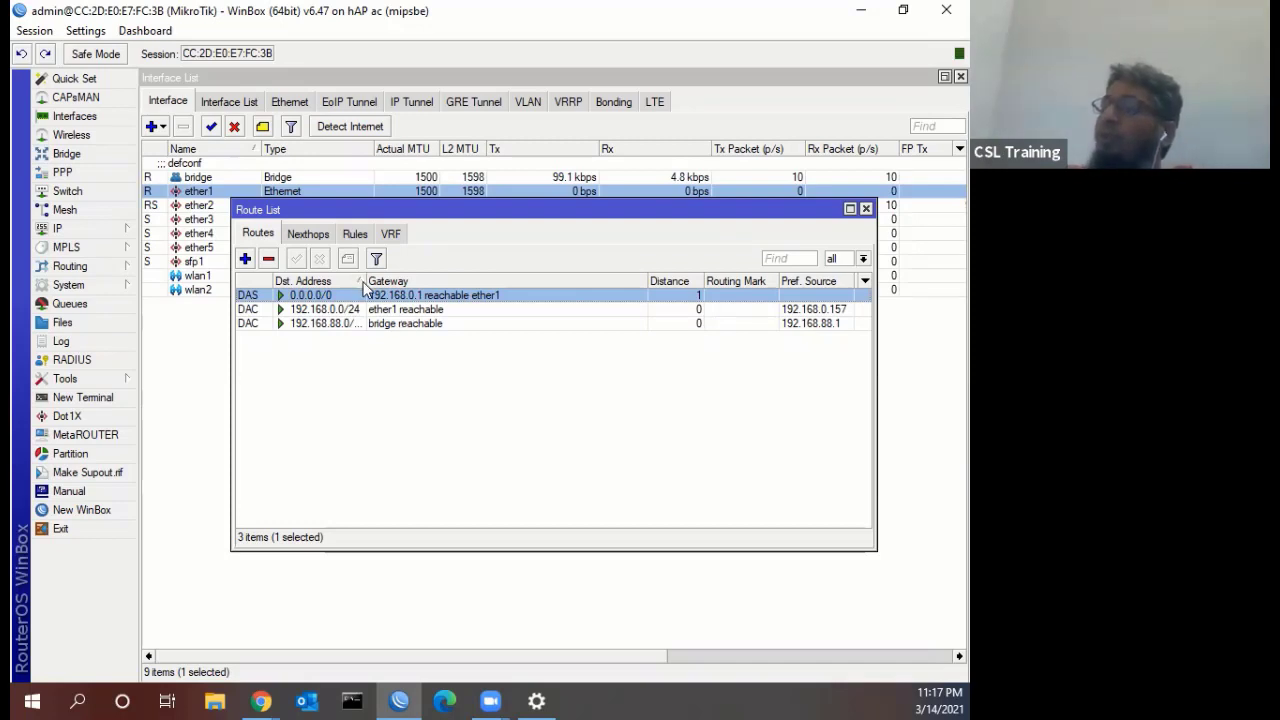
left_click_drag(364, 286, 389, 286)
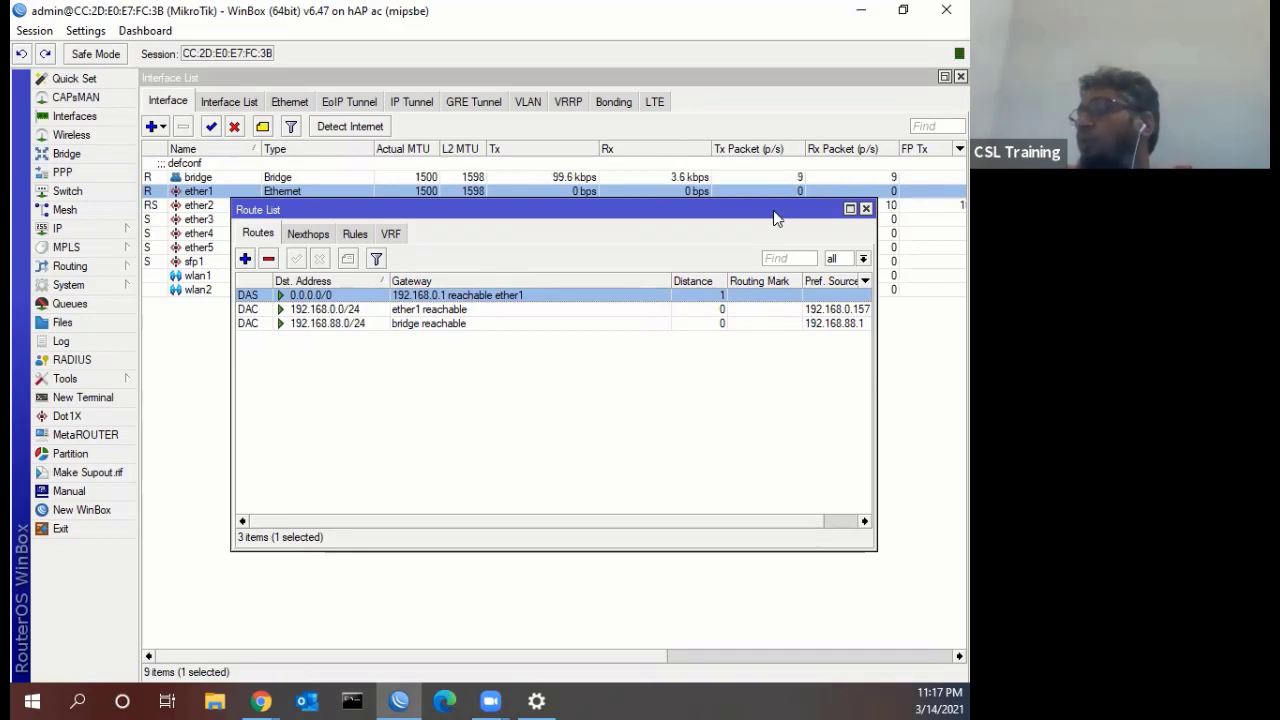
left_click_drag(776, 214, 703, 326)
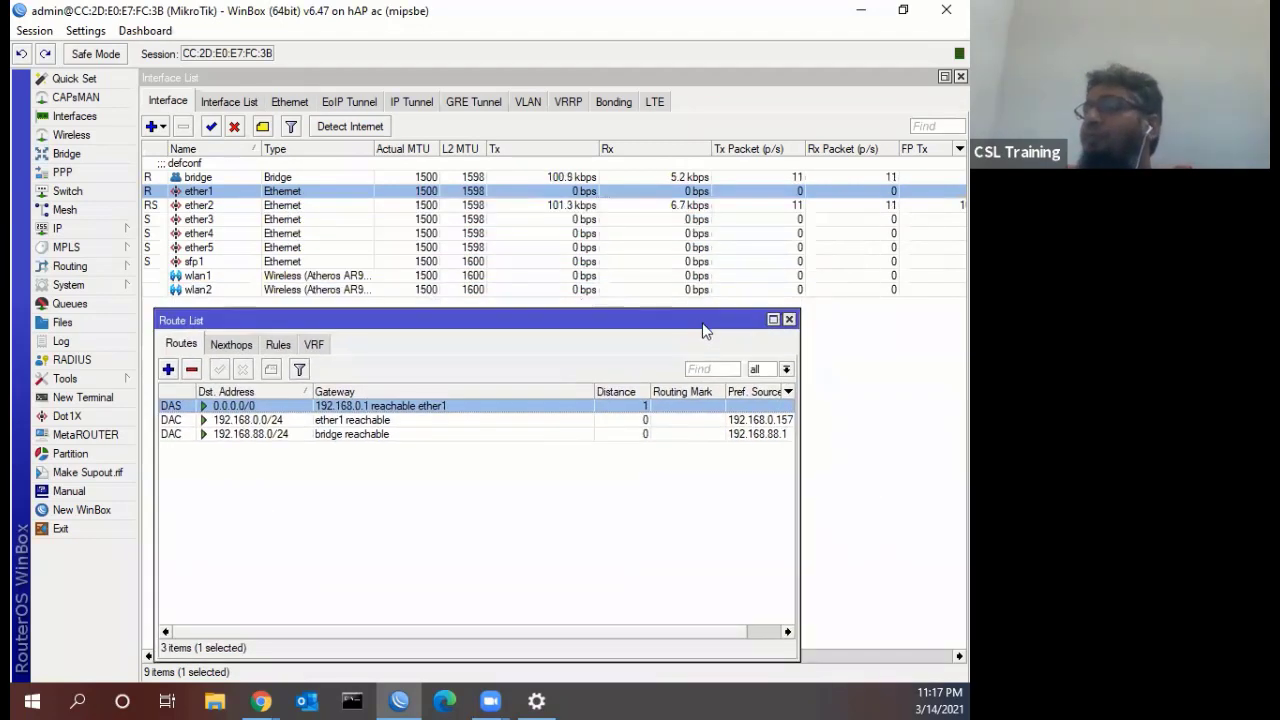
left_click(789, 319)
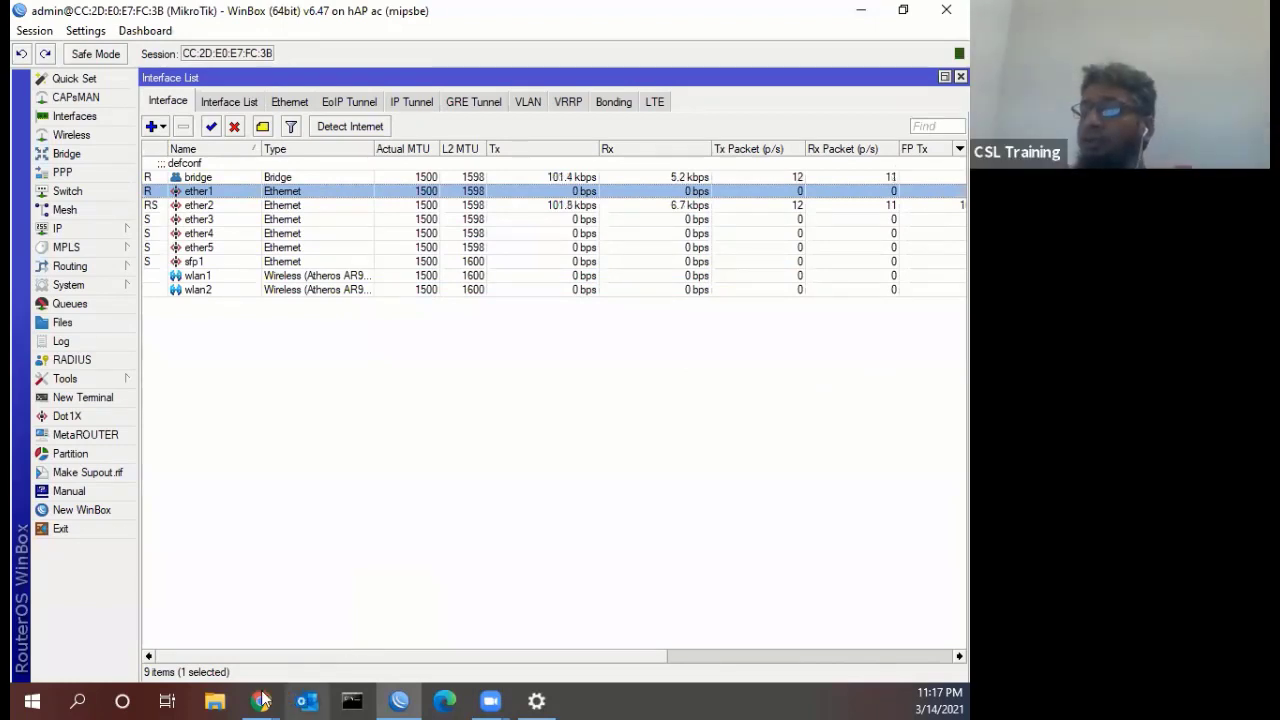
mouse_move(262, 700)
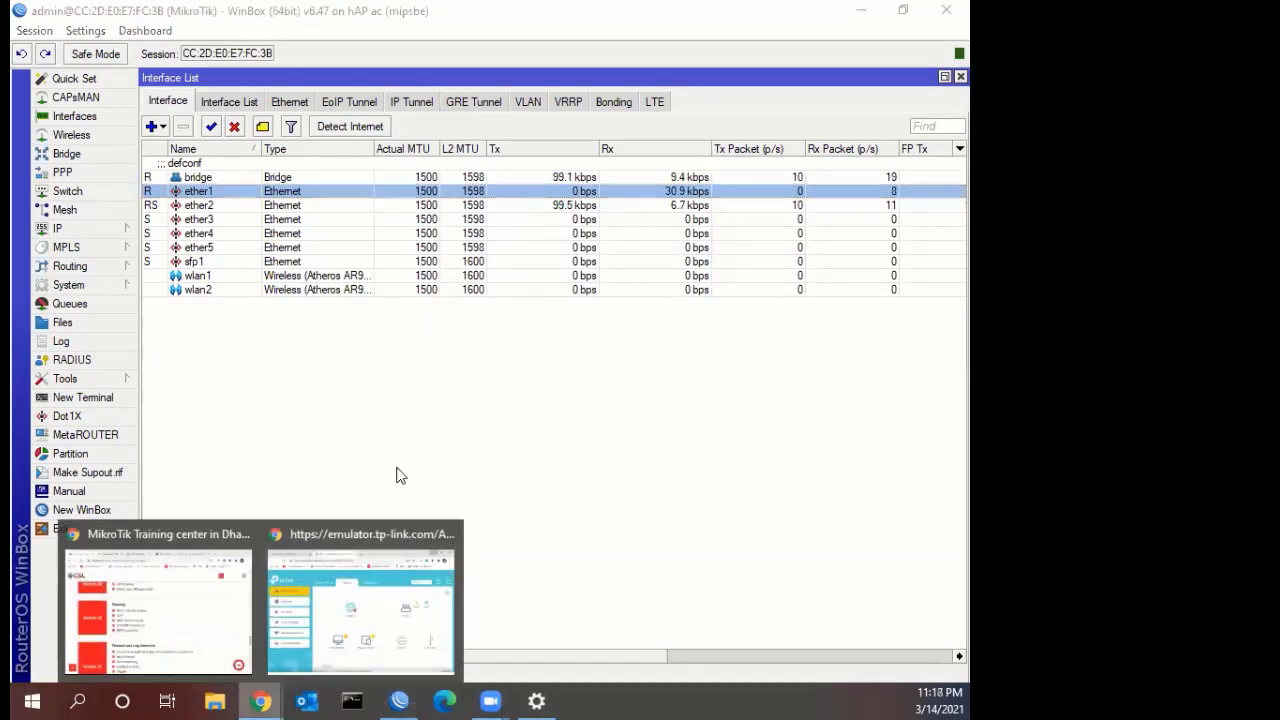
left_click(160, 600)
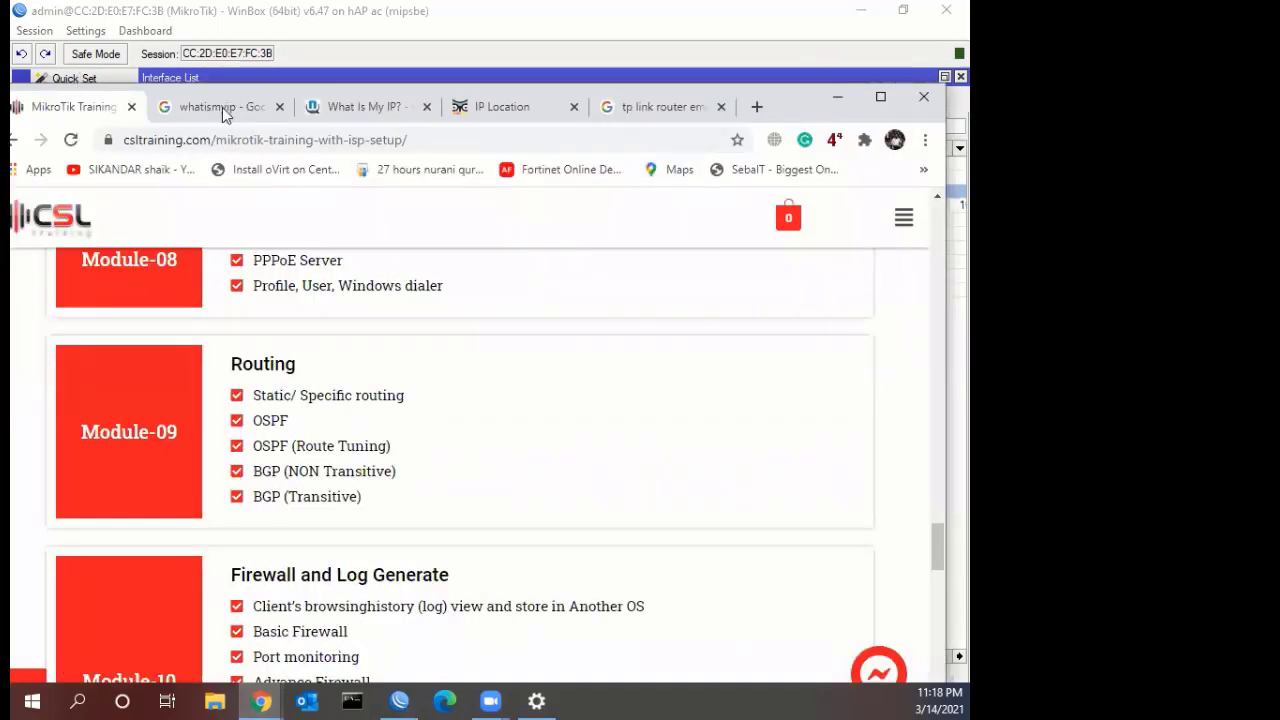
key("alt+Tab")
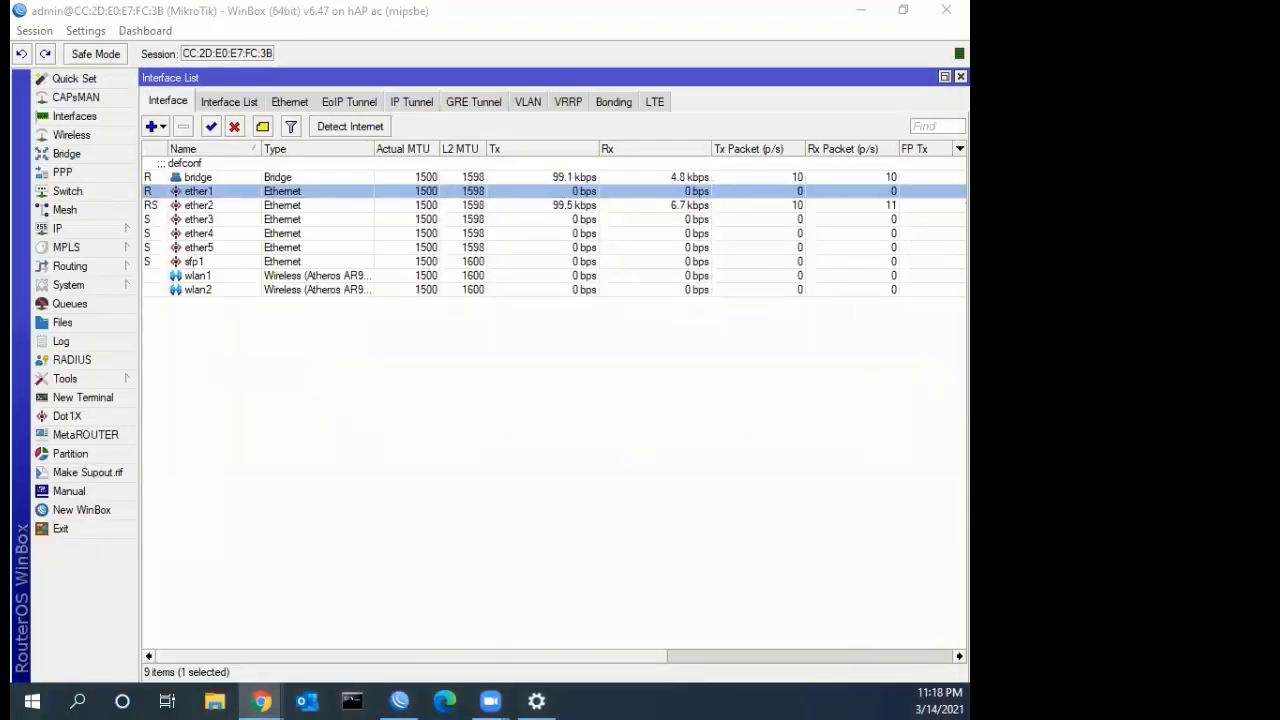